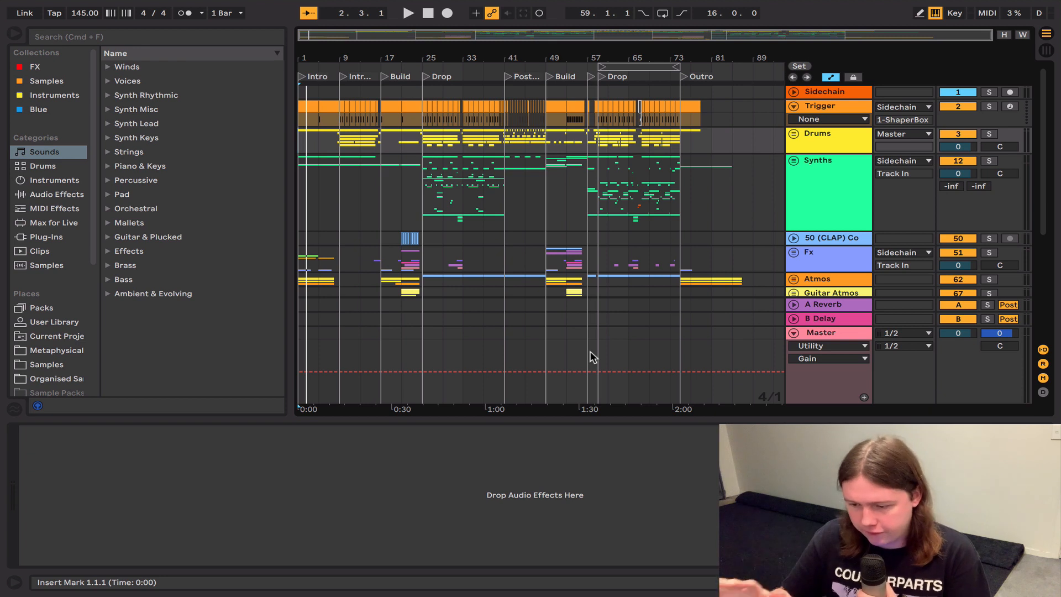
Step: Play the Intro section from bar 1 and stop after a few bars
click(300, 148)
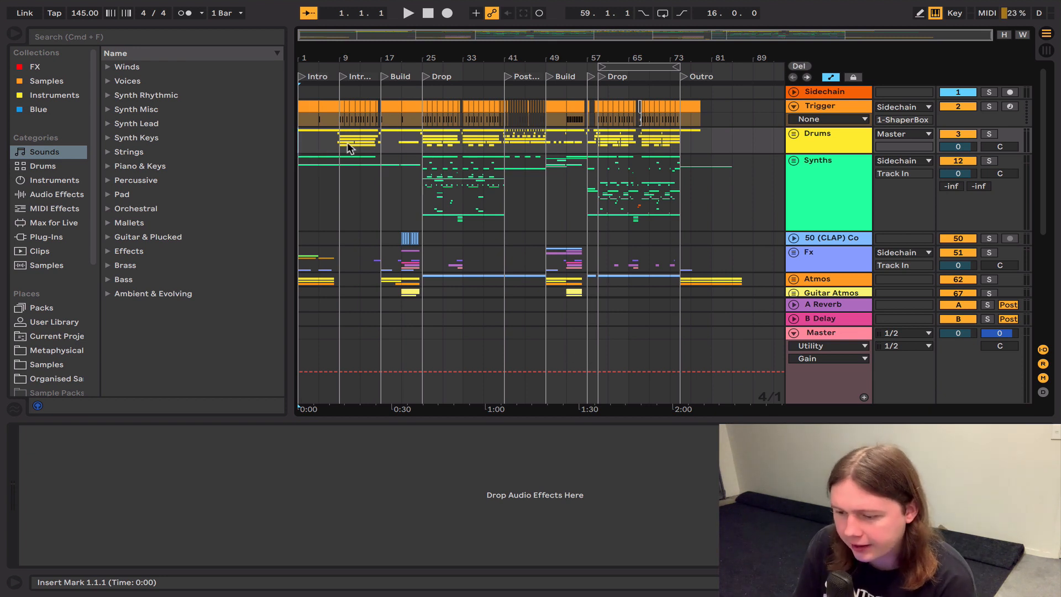
click(341, 141)
click(380, 141)
click(297, 140)
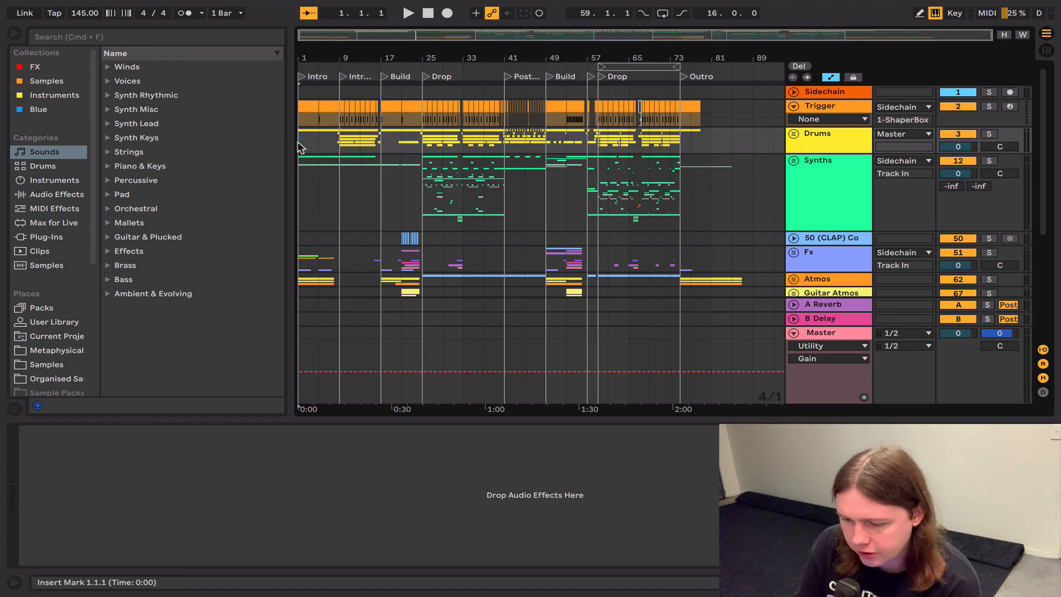
key(space)
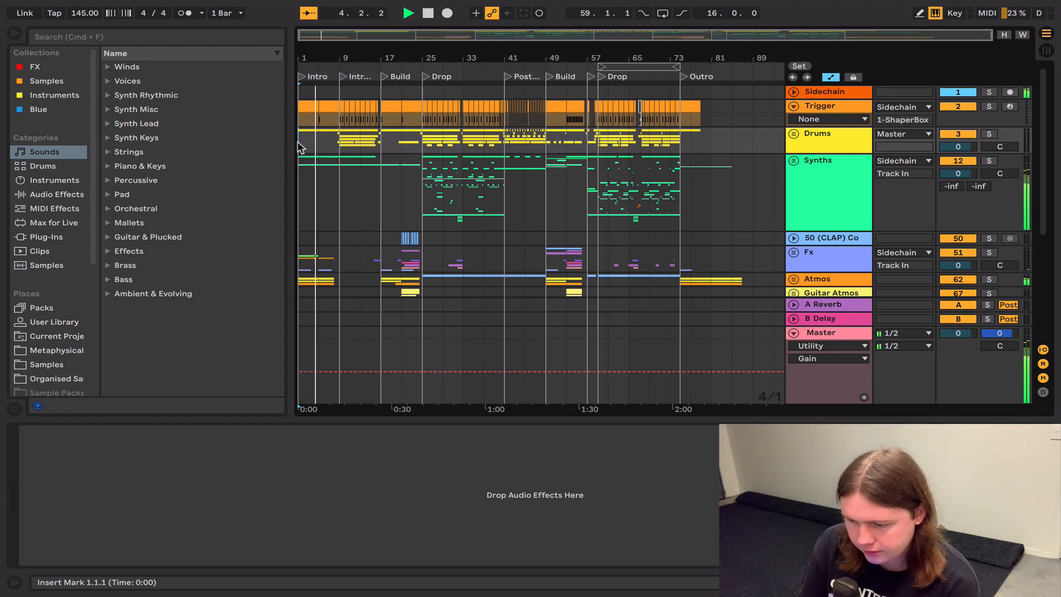
key(space)
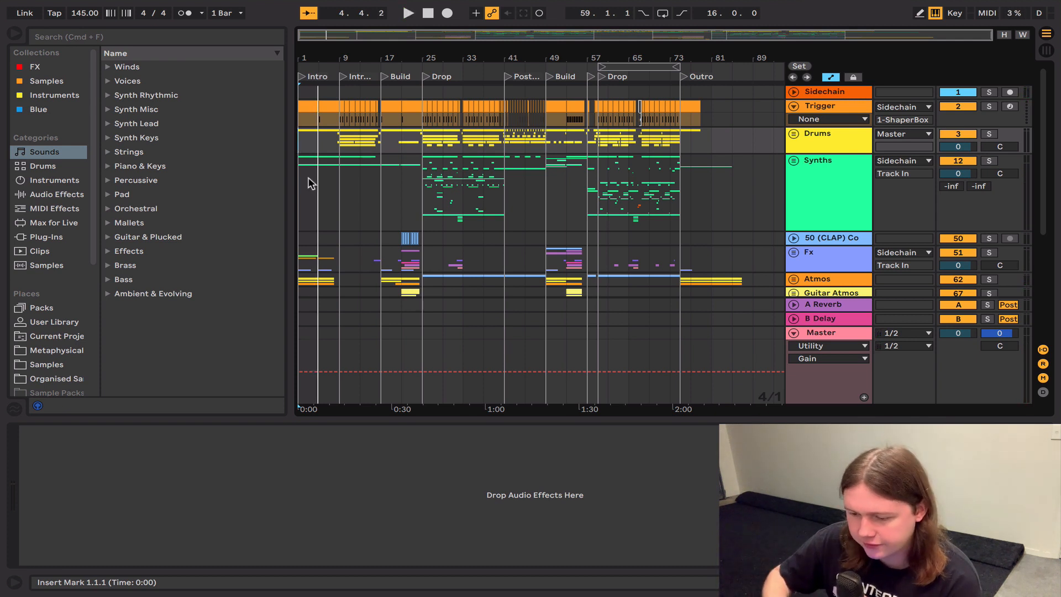
Step: Listen to the intro with drums from bar 9, and to the first Build from bar 17
click(339, 180)
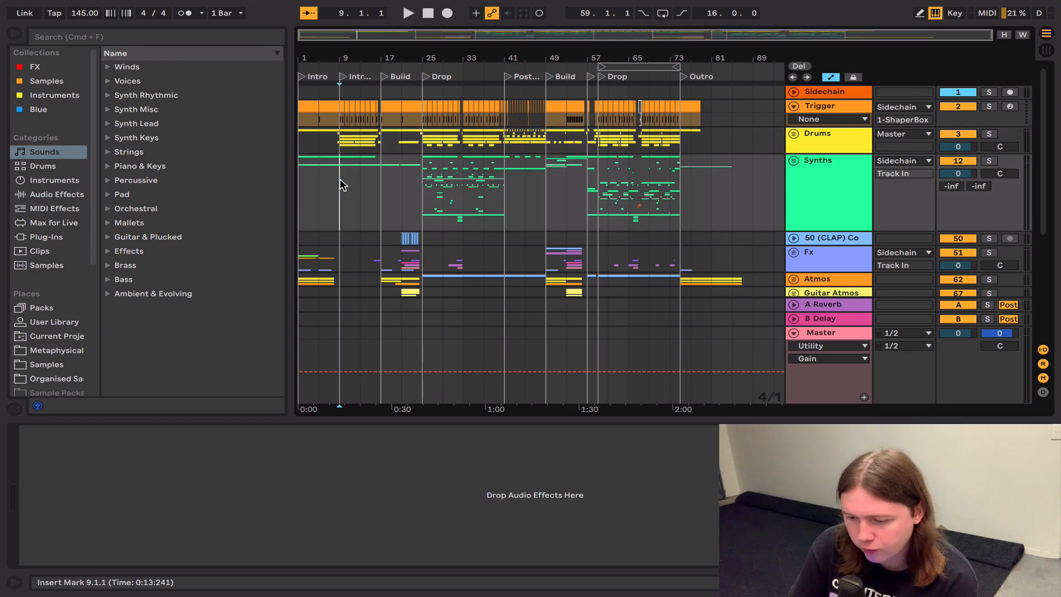
key(space)
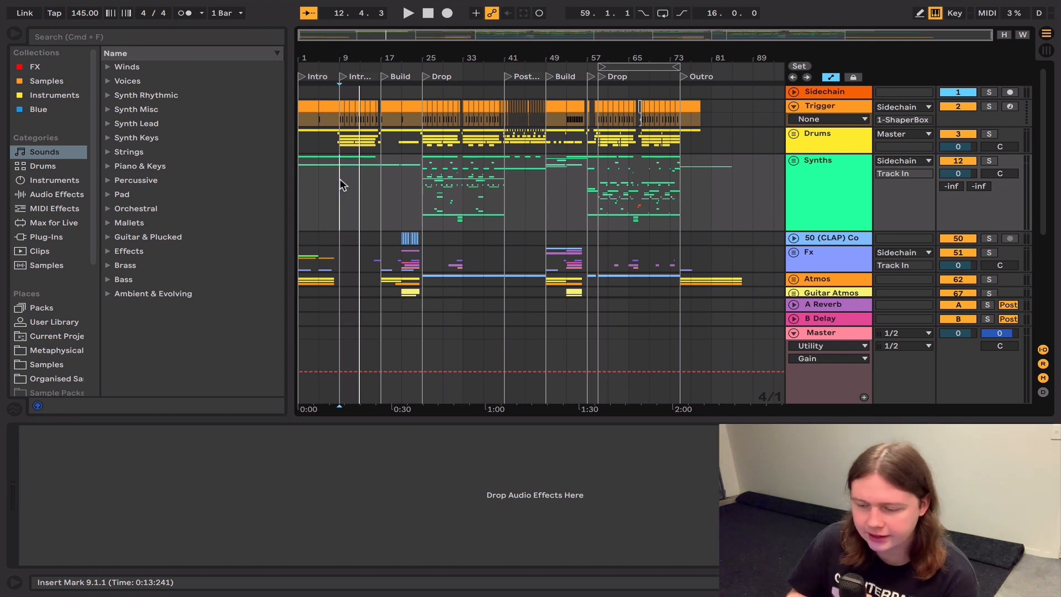
click(379, 189)
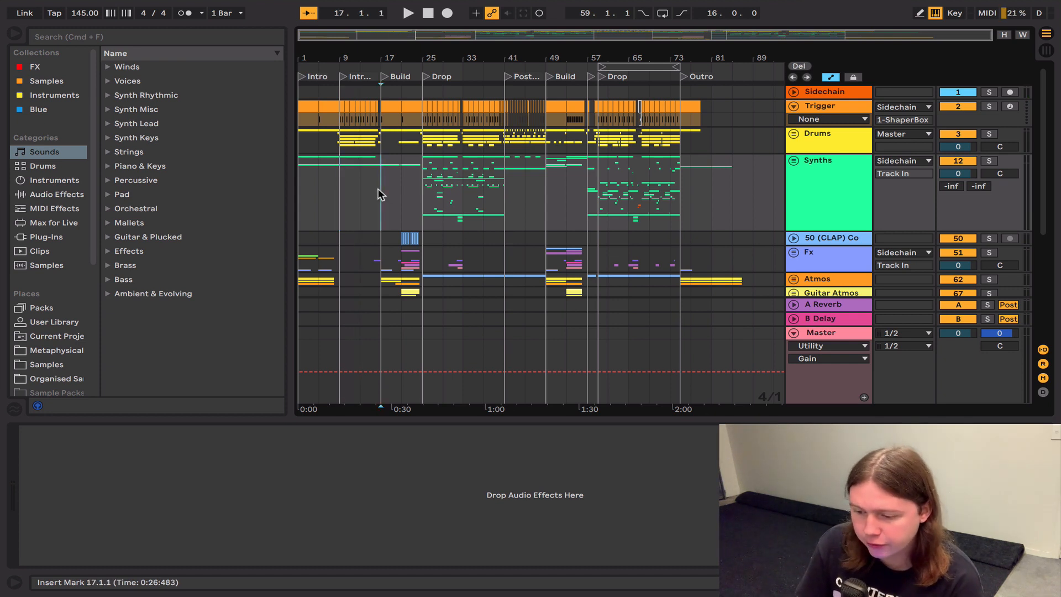
key(space)
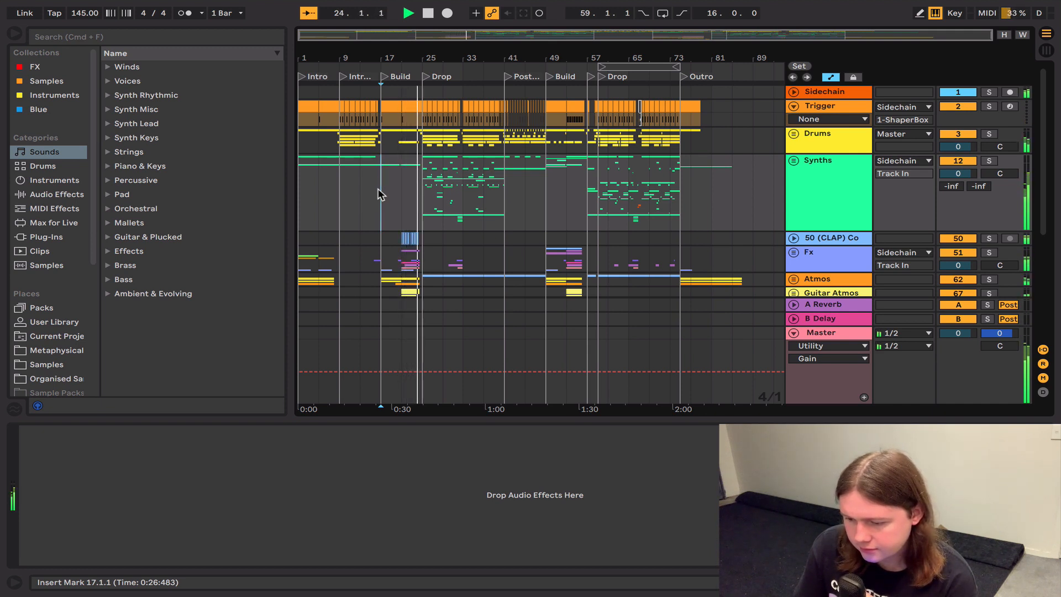
Step: Listen to the first Drop from bar 25 and the Post Drop section from bar 41
click(417, 186)
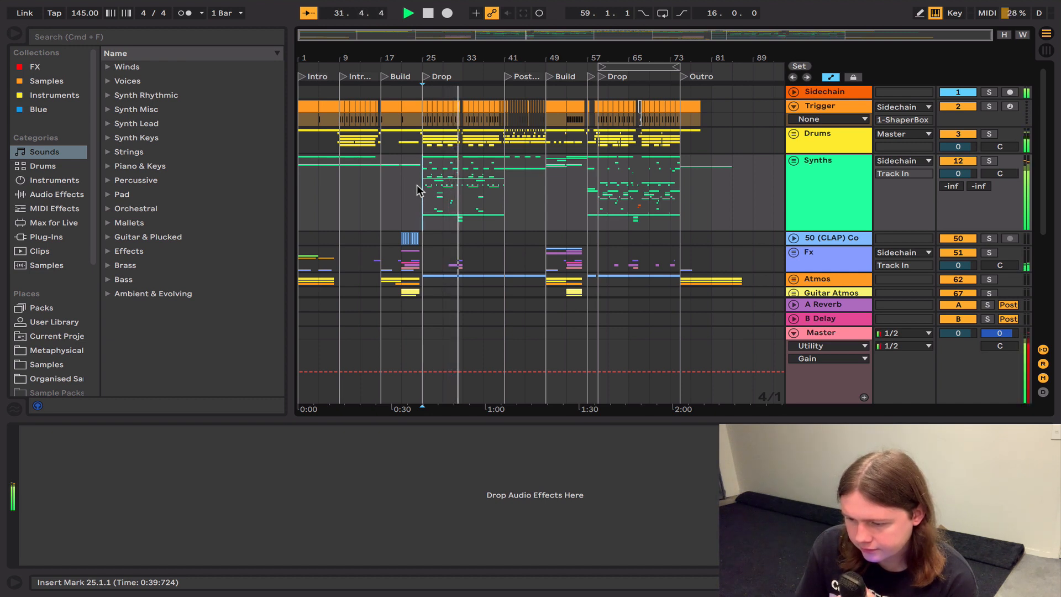
key(space)
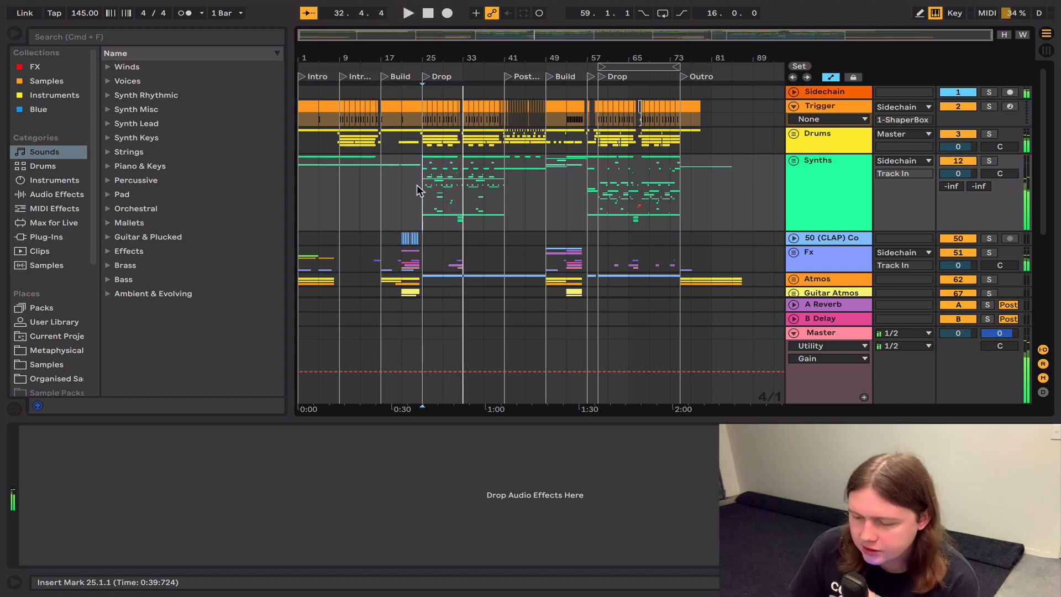
click(500, 203)
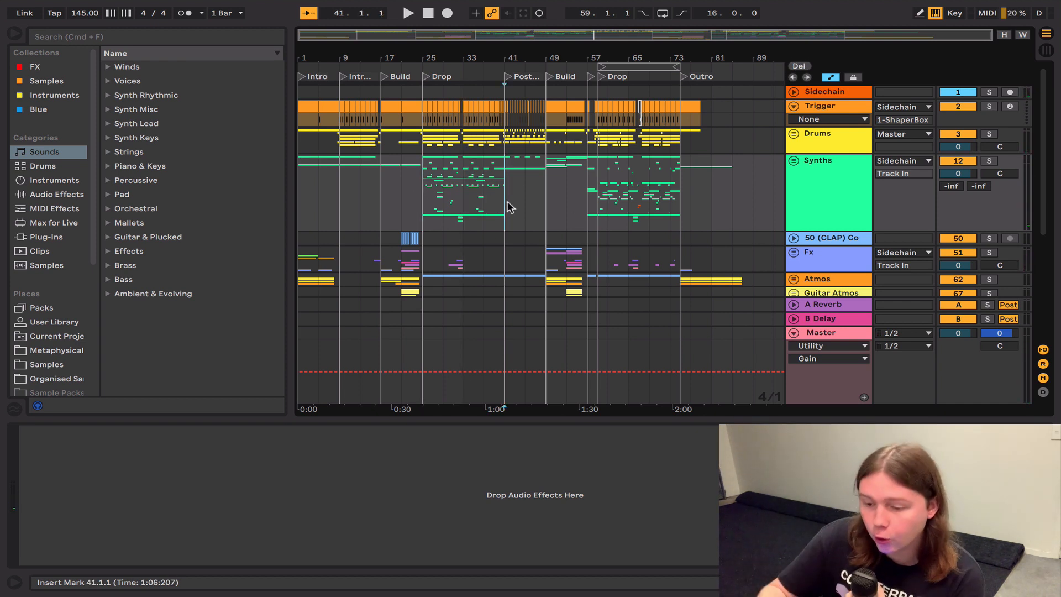
key(space)
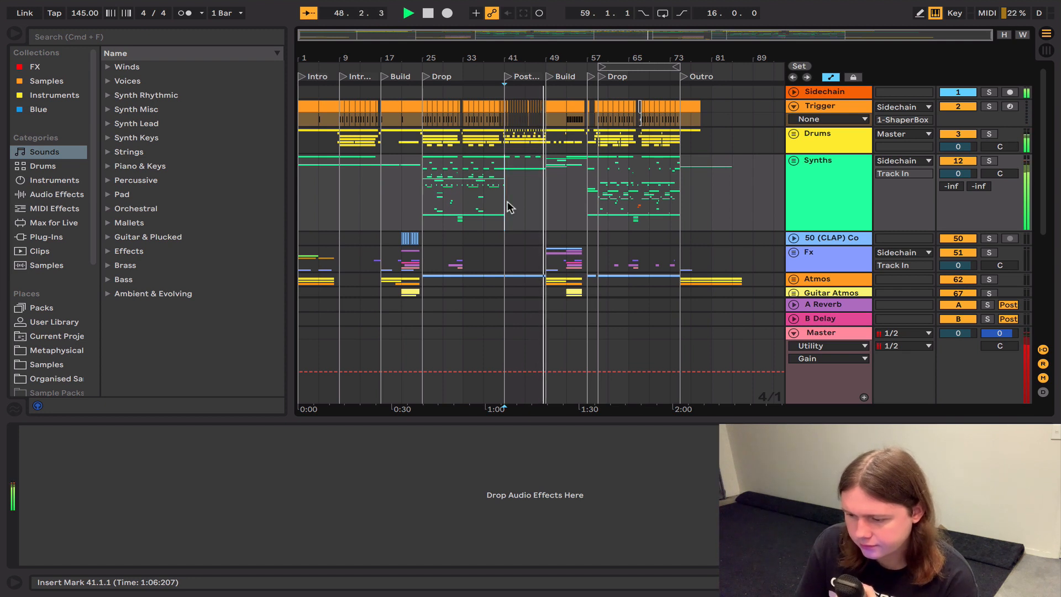
key(space)
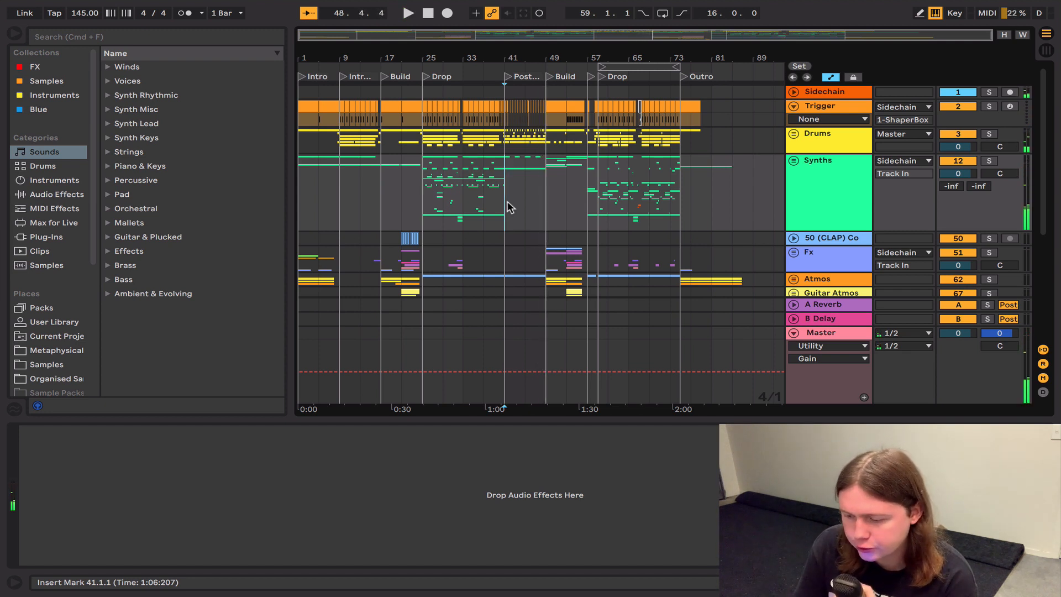
Step: Listen to the second Build from bar 49 and the short pre-drop section from bar 57
click(545, 199)
key(space)
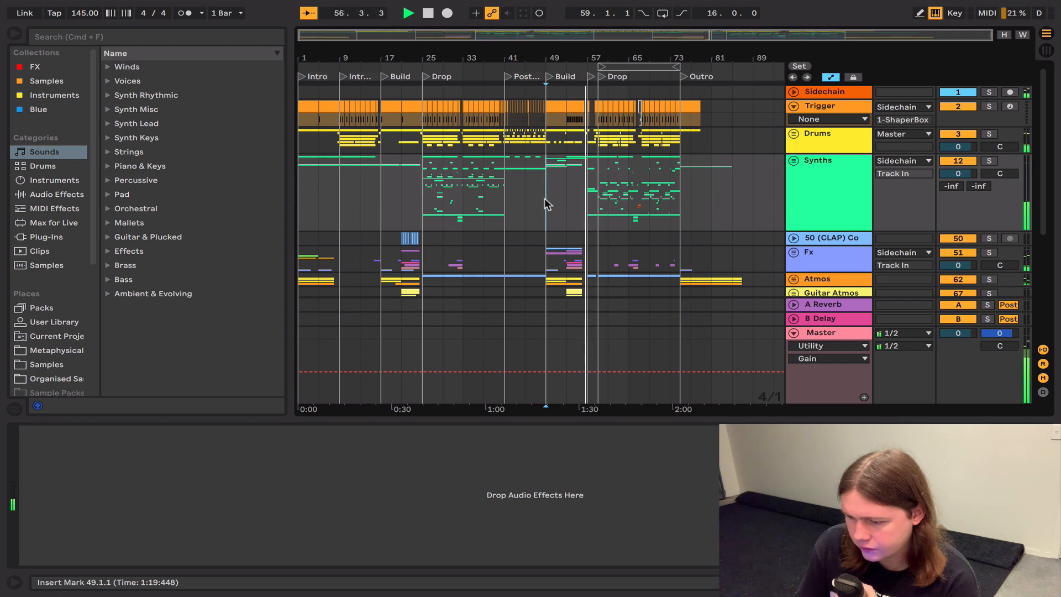
click(594, 196)
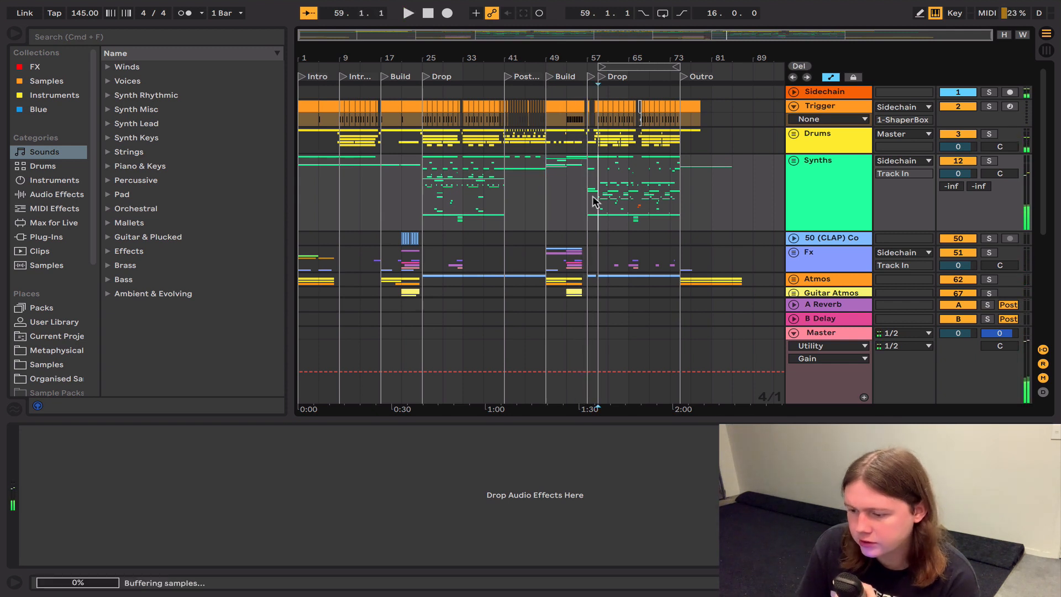
key(plus)
key(plus)
key(plus)
click(554, 210)
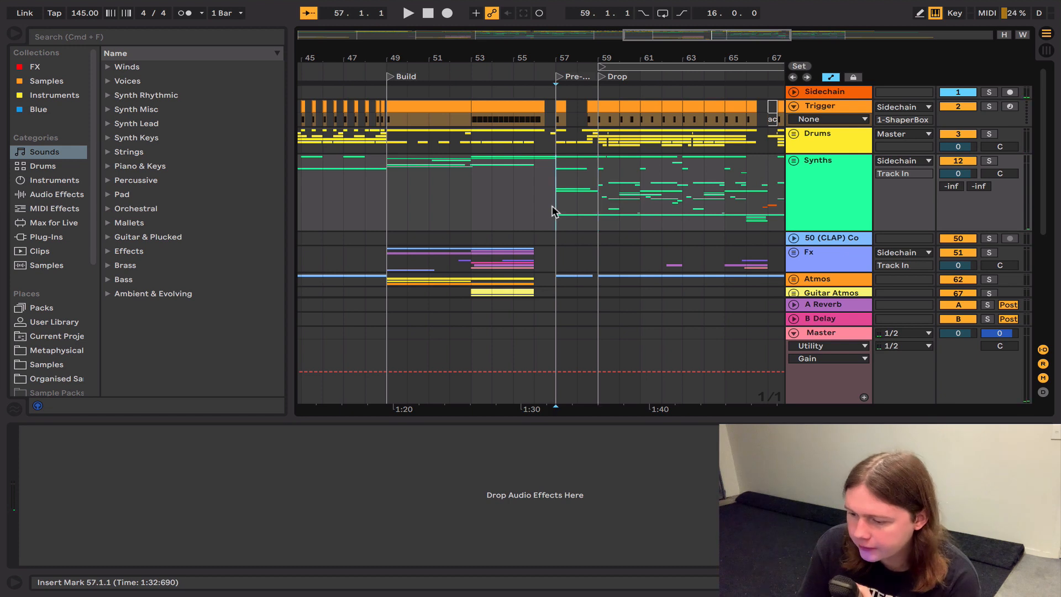
key(space)
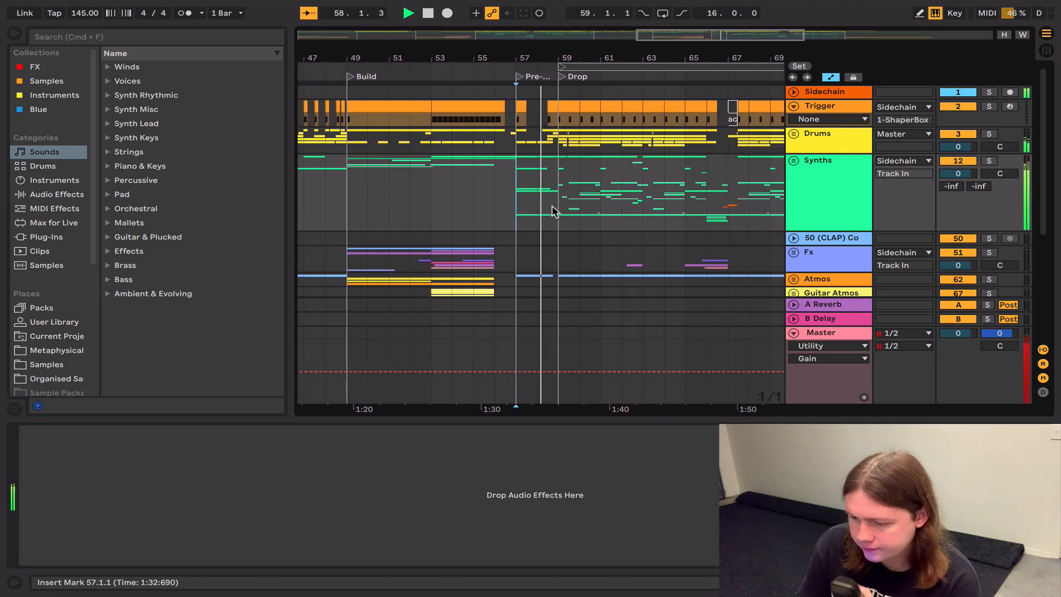
key(space)
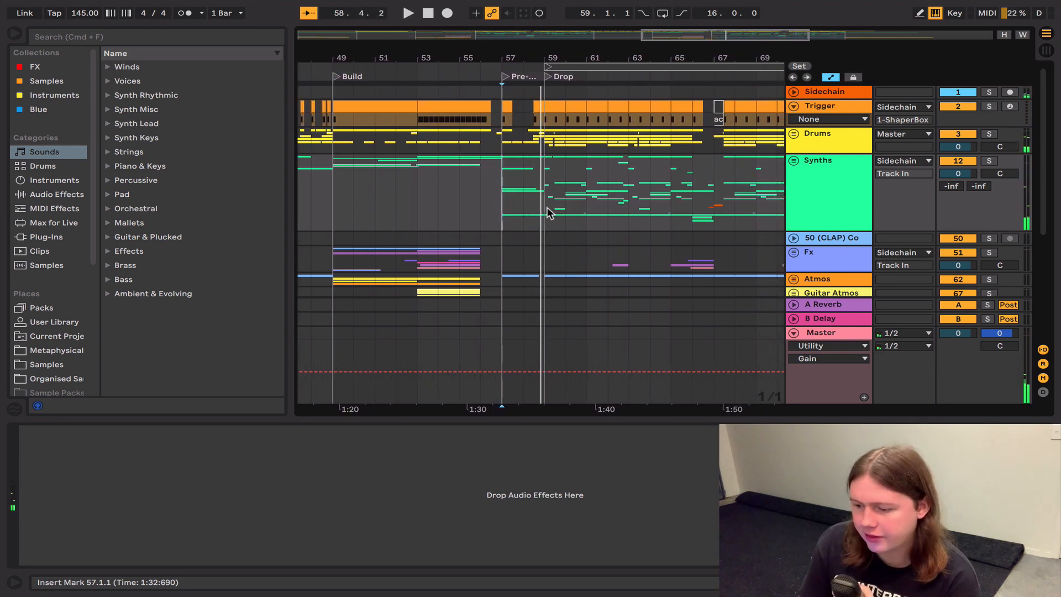
Step: Listen to the second Drop from bar 59 and the Outro from bar 75
click(543, 208)
key(minus)
key(minus)
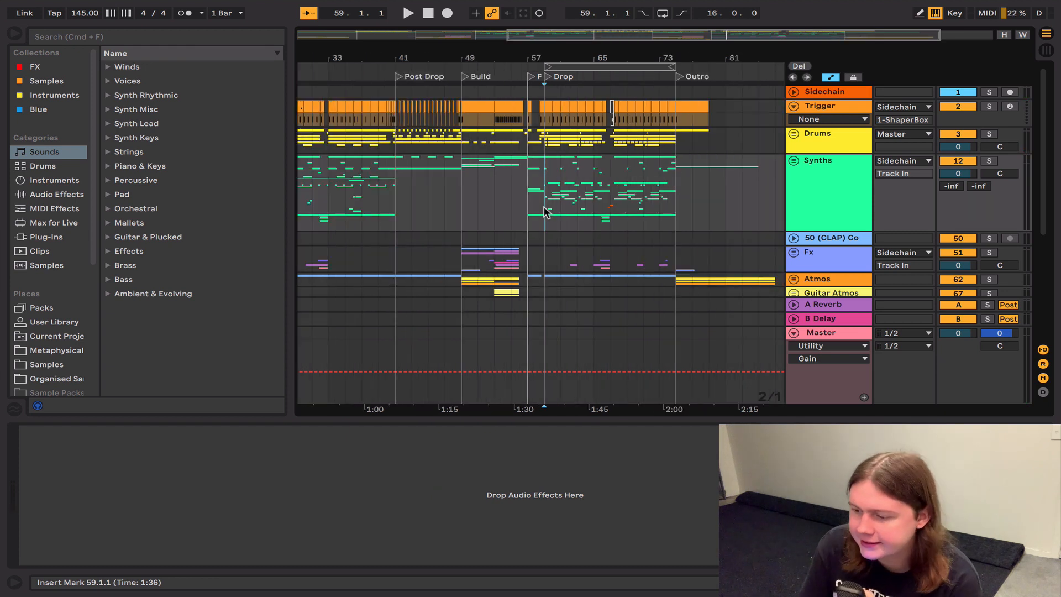
key(space)
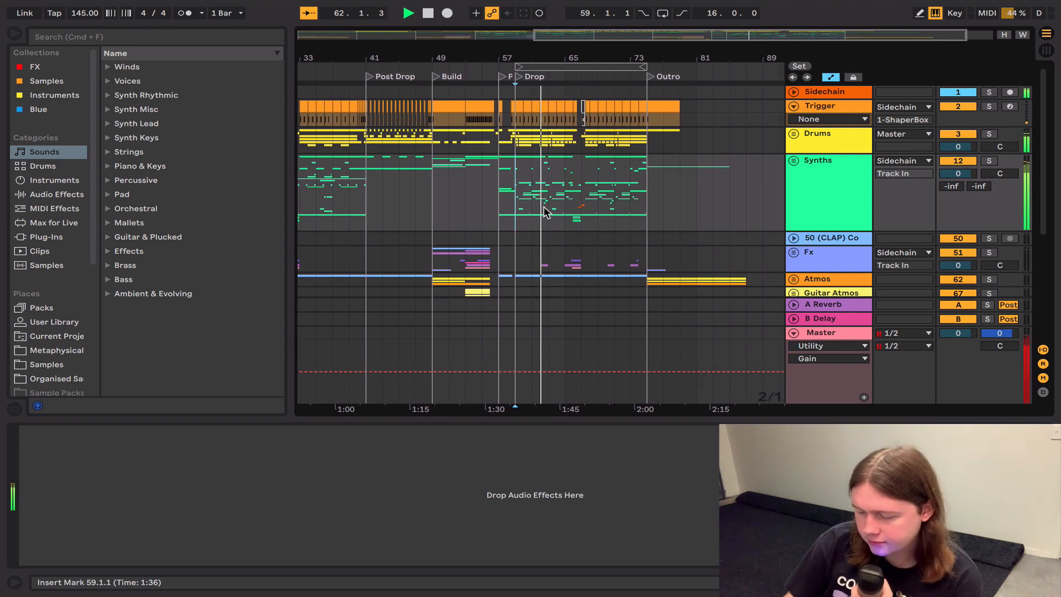
key(space)
click(644, 199)
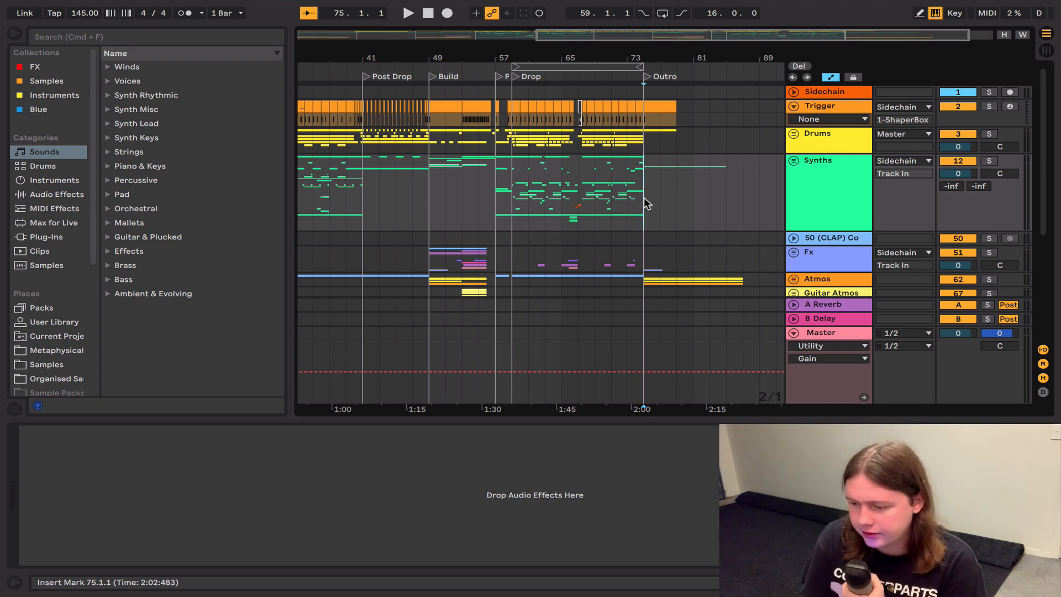
key(space)
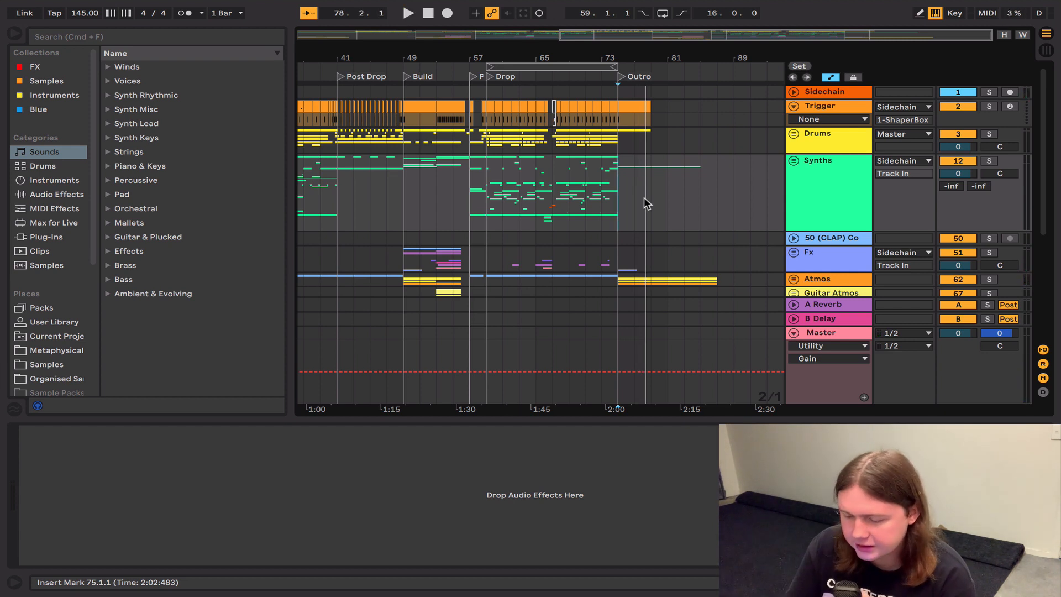
Step: Inspect the Sidechain track's device chain and the Trigger track's clips across the arrangement
scroll(644, 200, left, 10)
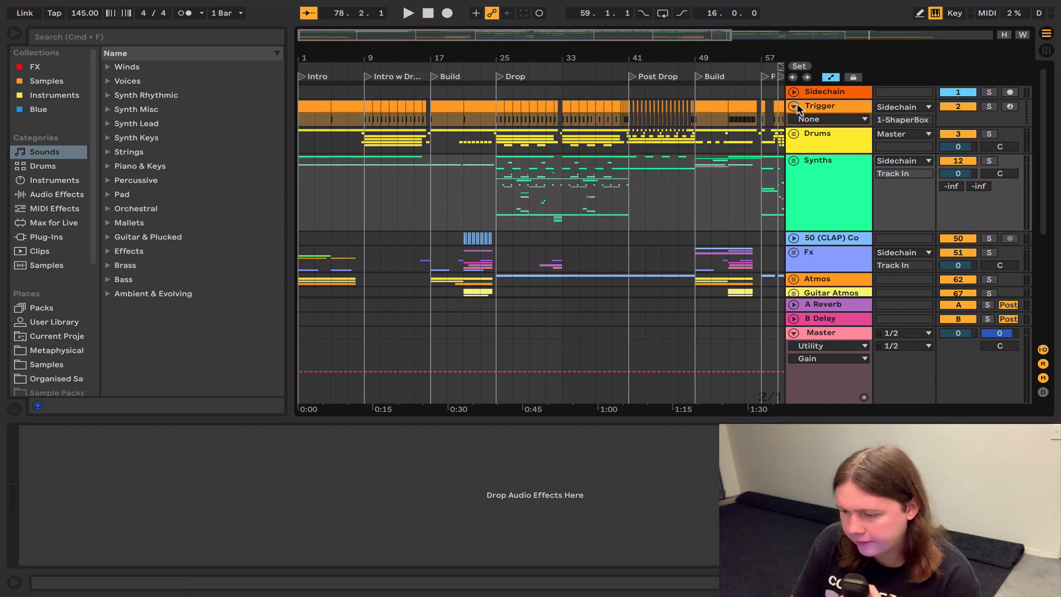
click(816, 94)
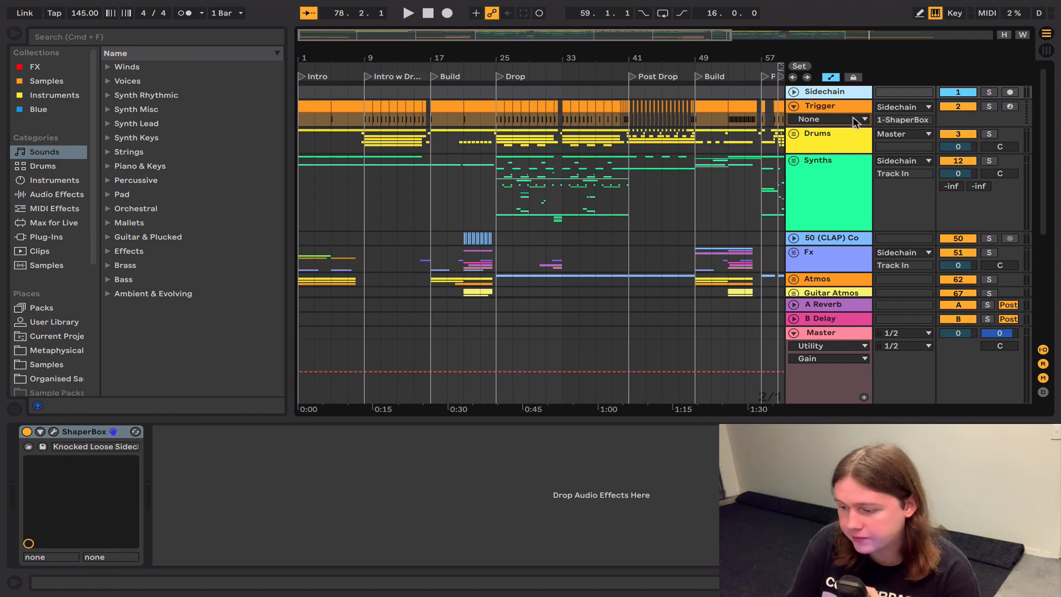
click(839, 106)
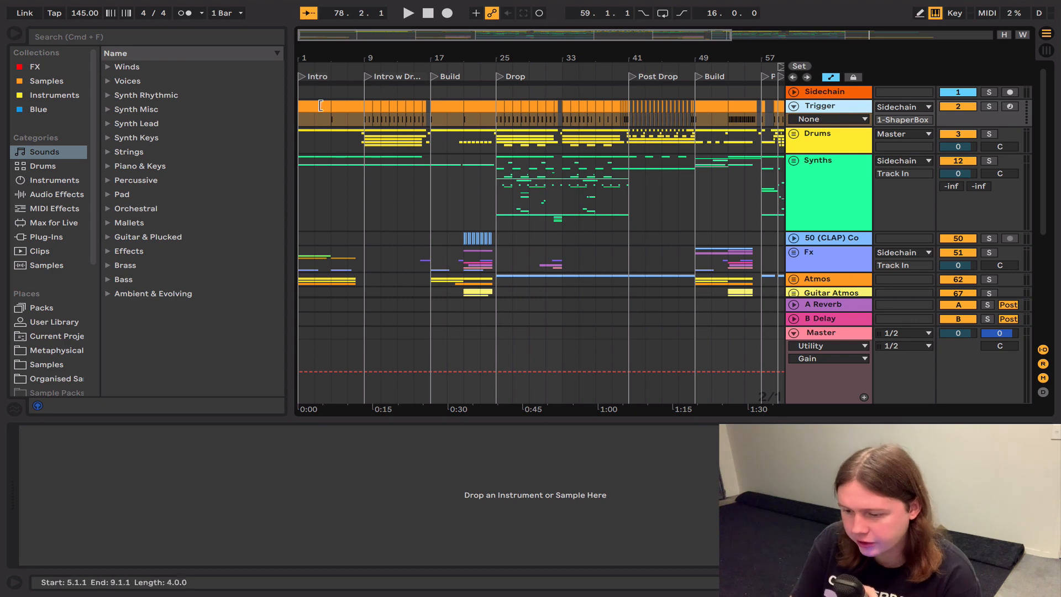
scroll(574, 95, right, 5)
scroll(574, 95, down, 1)
scroll(574, 95, up, 1)
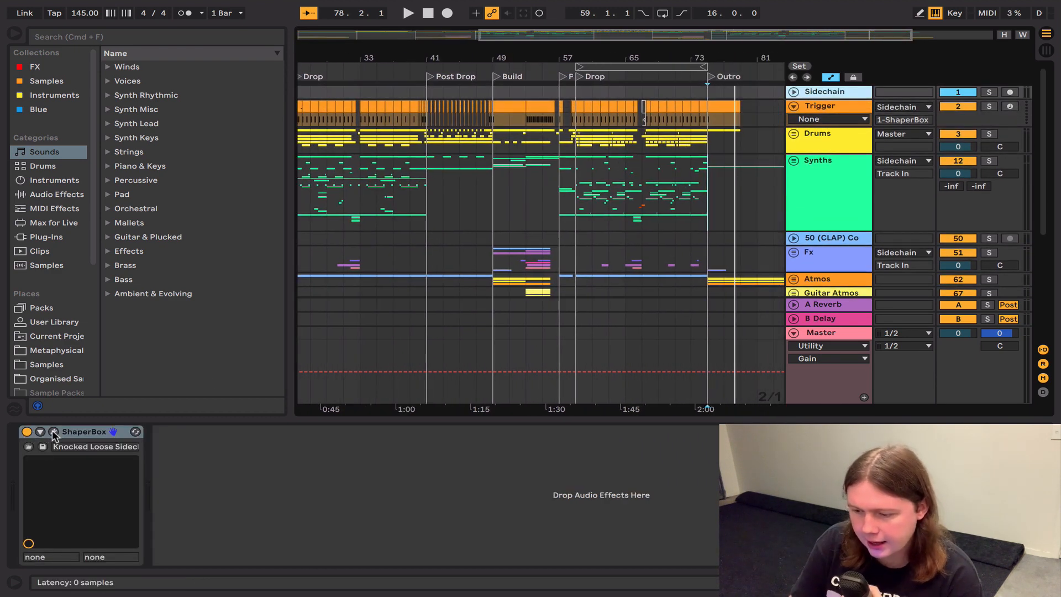
Step: Examine the mid and low band volume curves in the Sidechain track's ShaperBox, and close the plug-in window
click(53, 432)
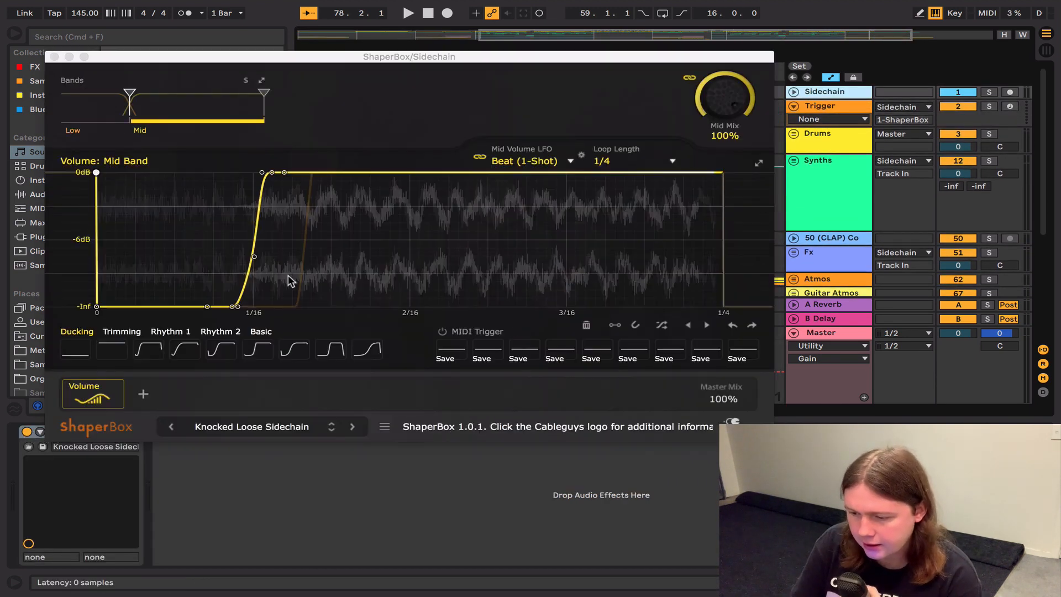
click(193, 110)
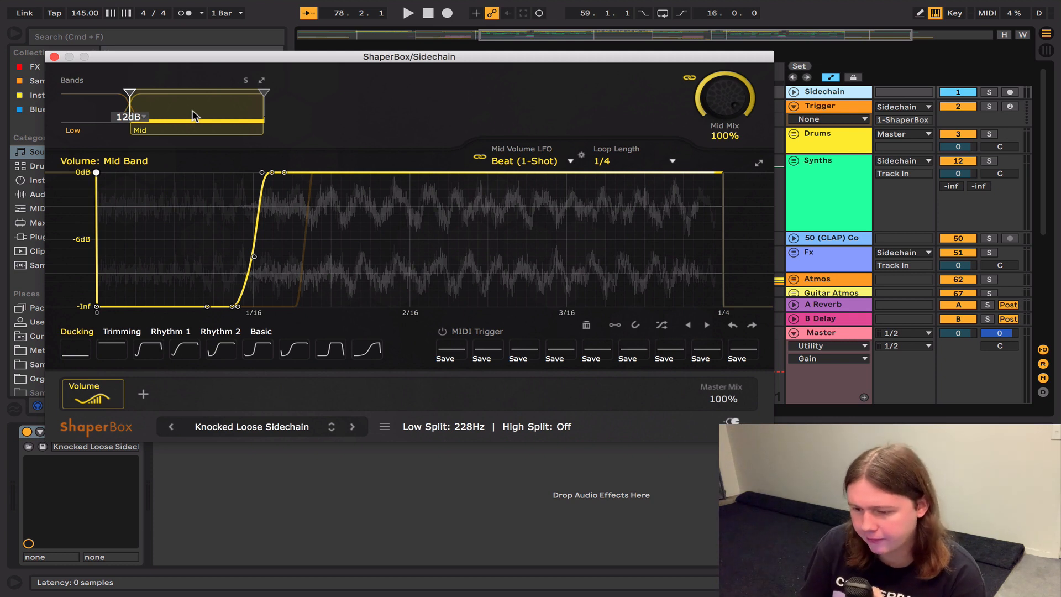
click(108, 112)
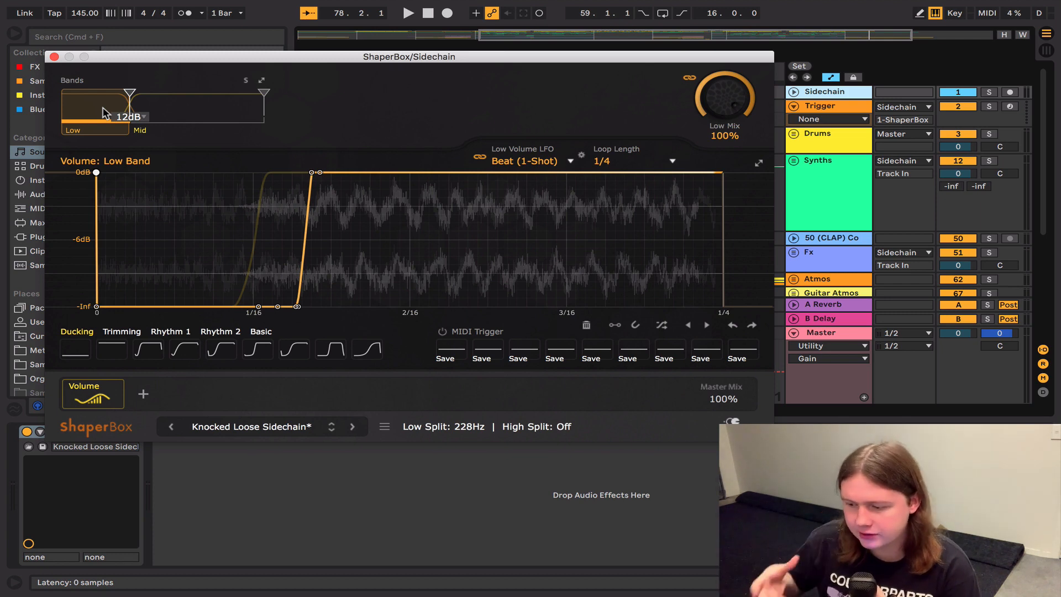
click(54, 57)
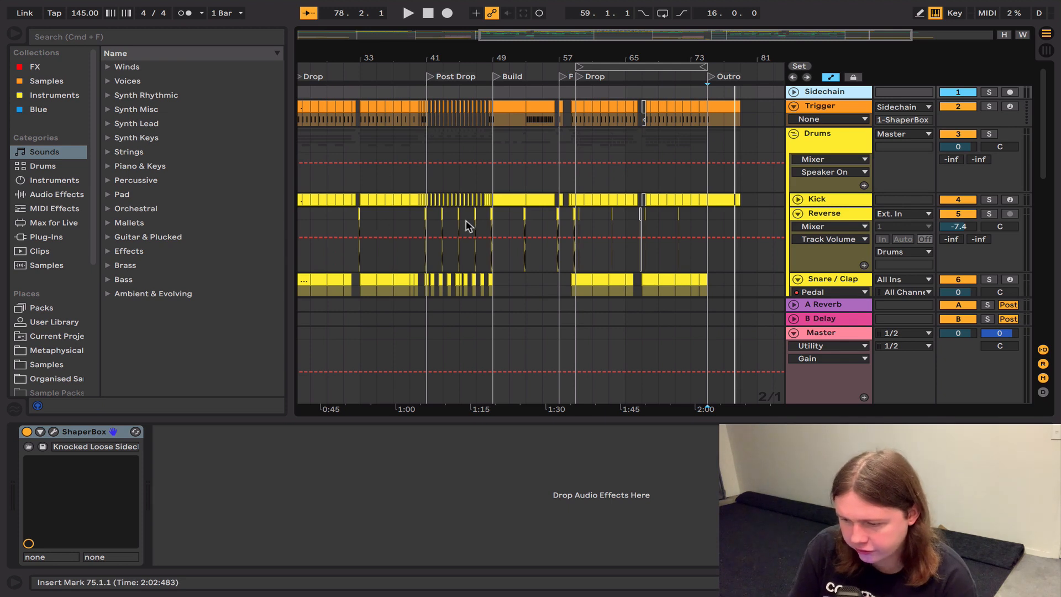
Step: Solo the Drums group and play it from bar 33
click(360, 237)
click(993, 134)
key(space)
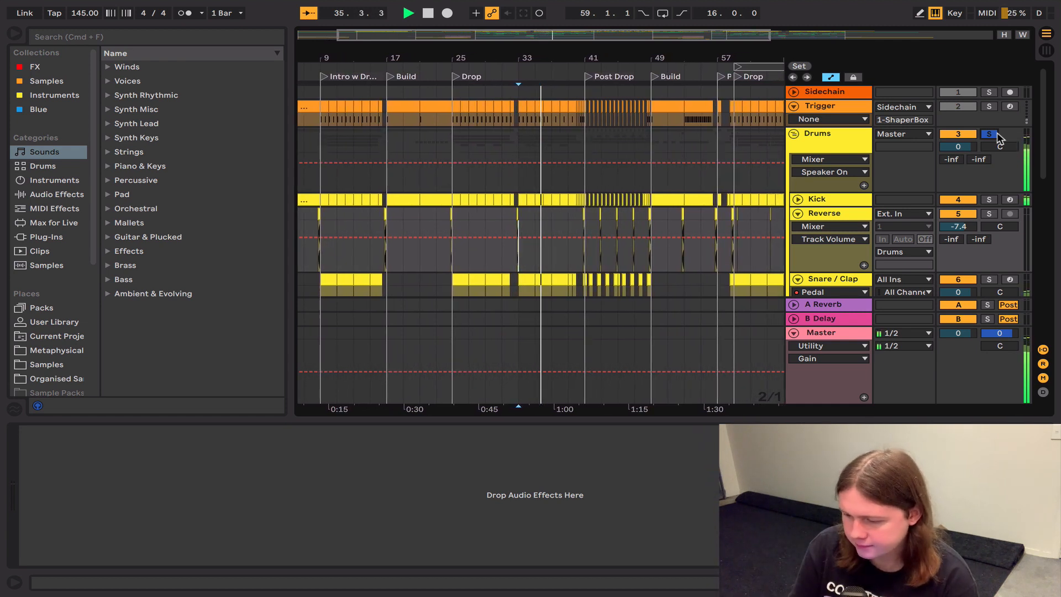
key(space)
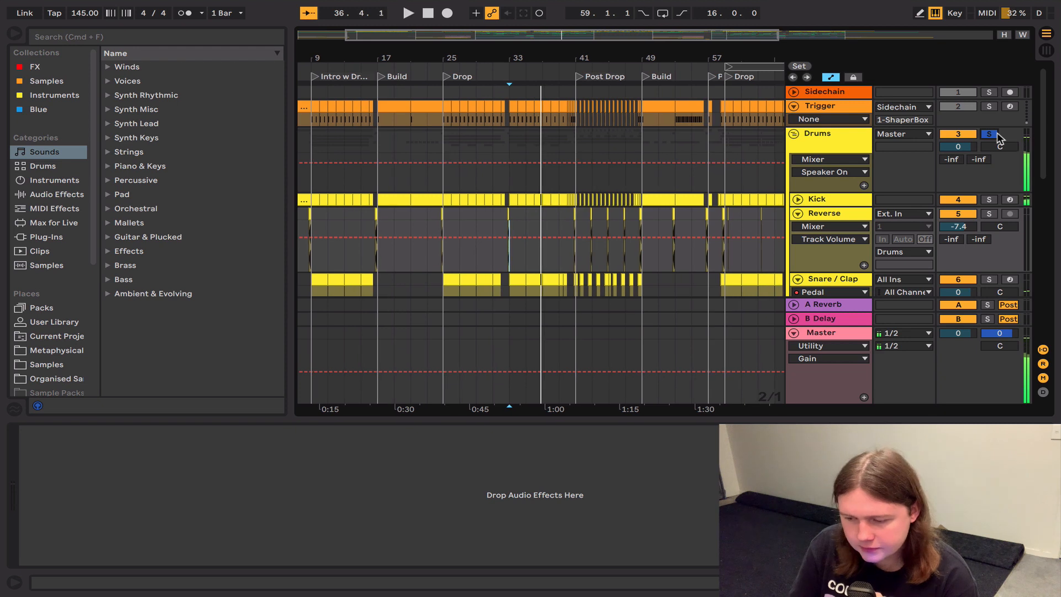
Step: Inspect the Drums group and the sample and devices on the Kick track
click(827, 135)
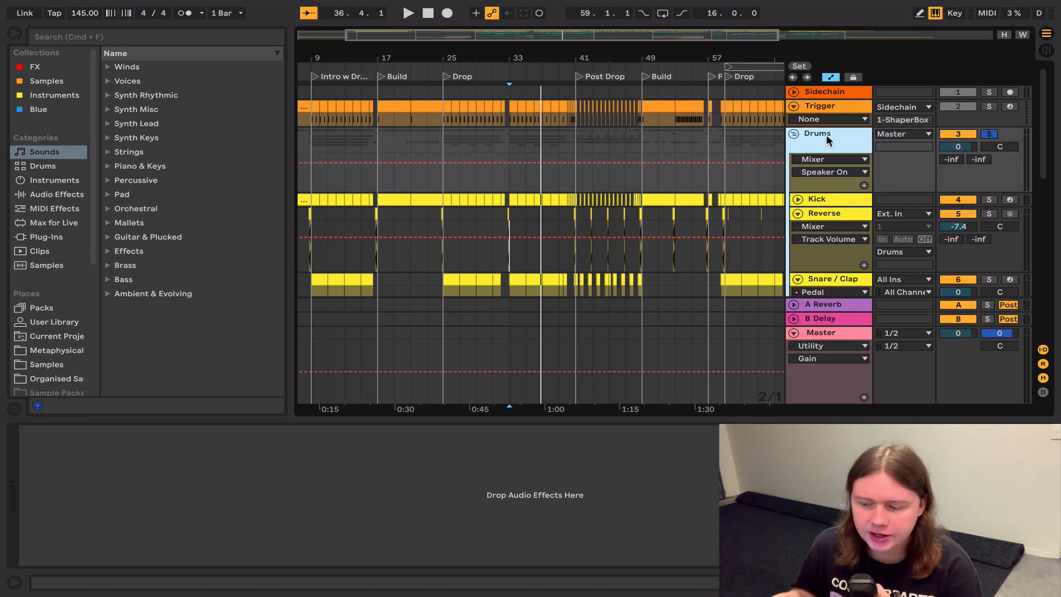
click(833, 199)
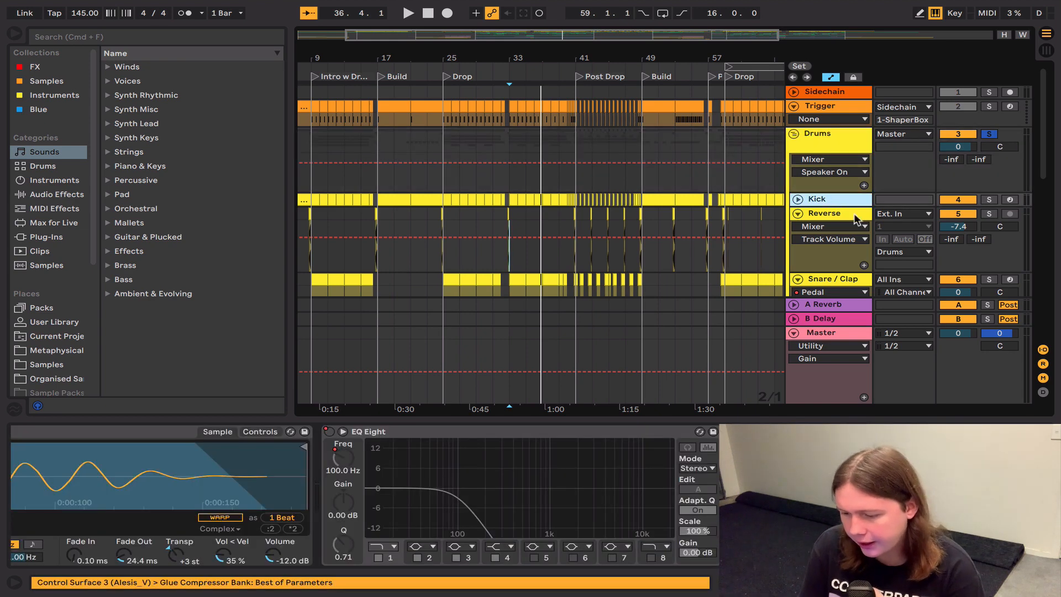
click(134, 486)
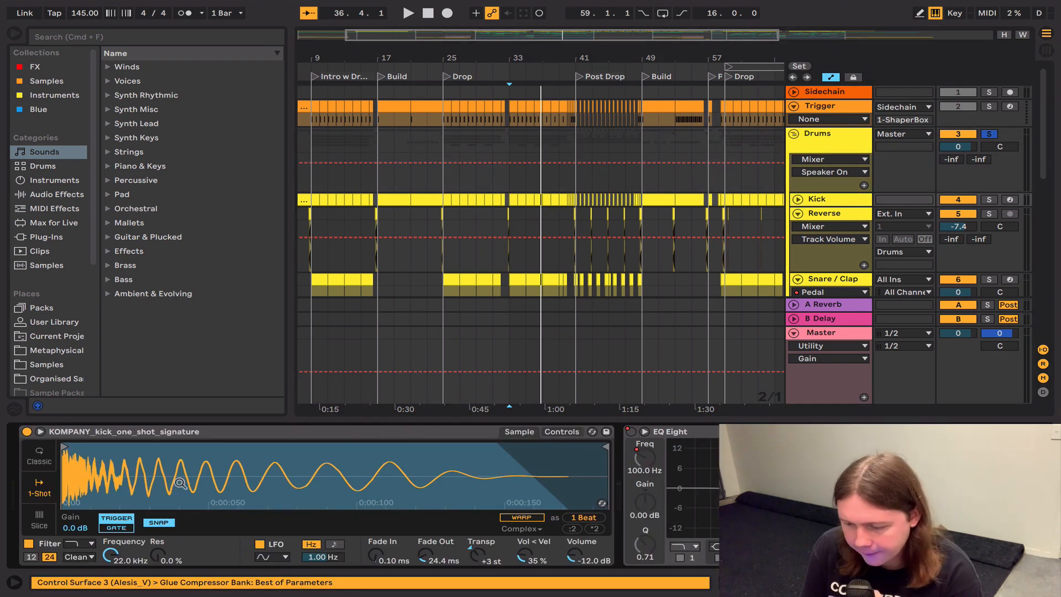
Step: Solo the Reverse track and select its reverse clip just before the Drop at bar 25
scroll(180, 483, right, 5)
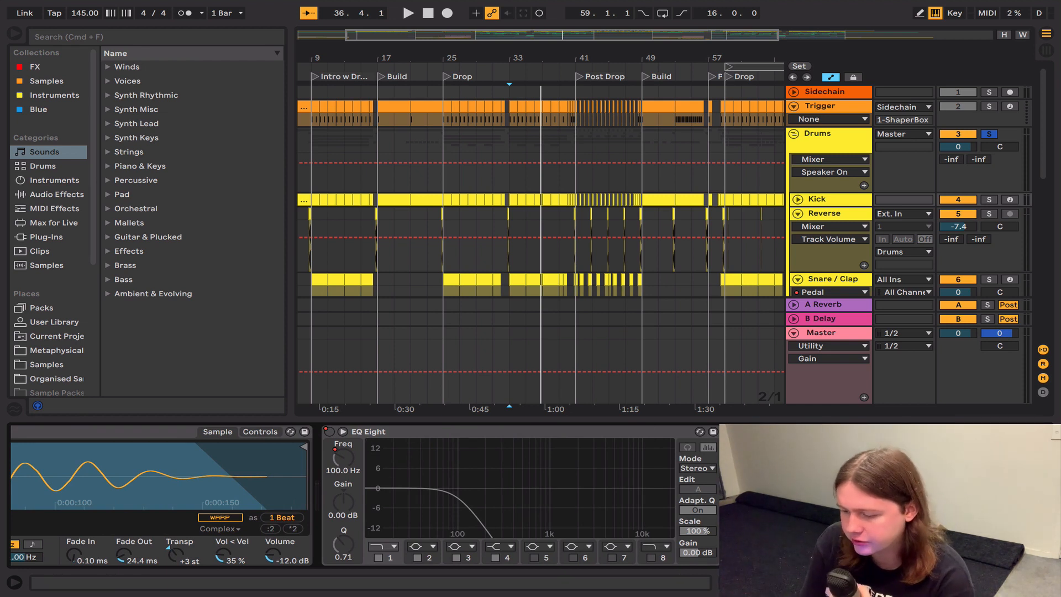
click(989, 213)
click(433, 215)
key(plus)
key(plus)
key(plus)
key(plus)
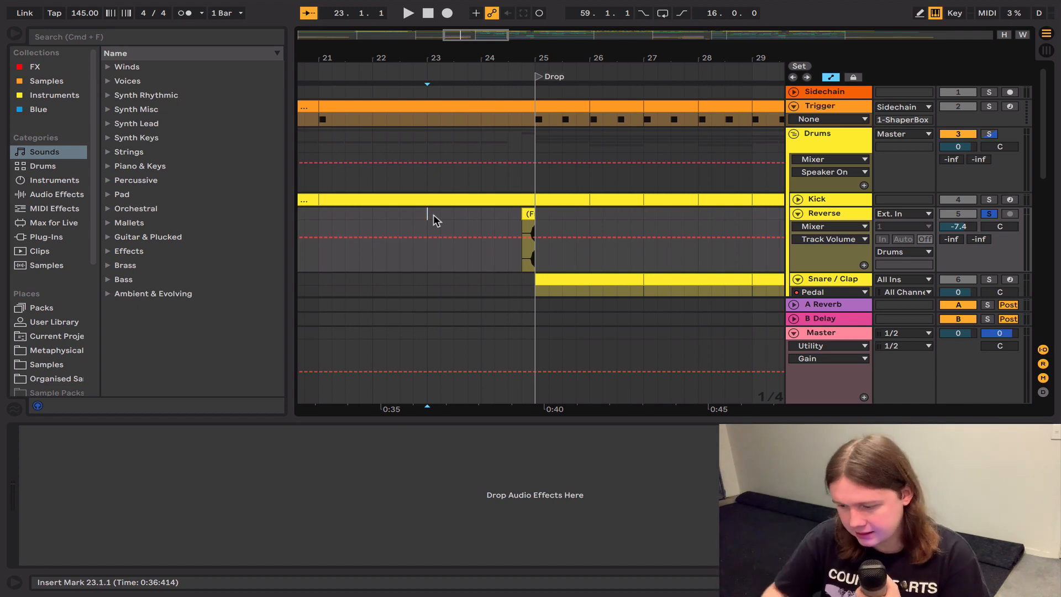
click(521, 218)
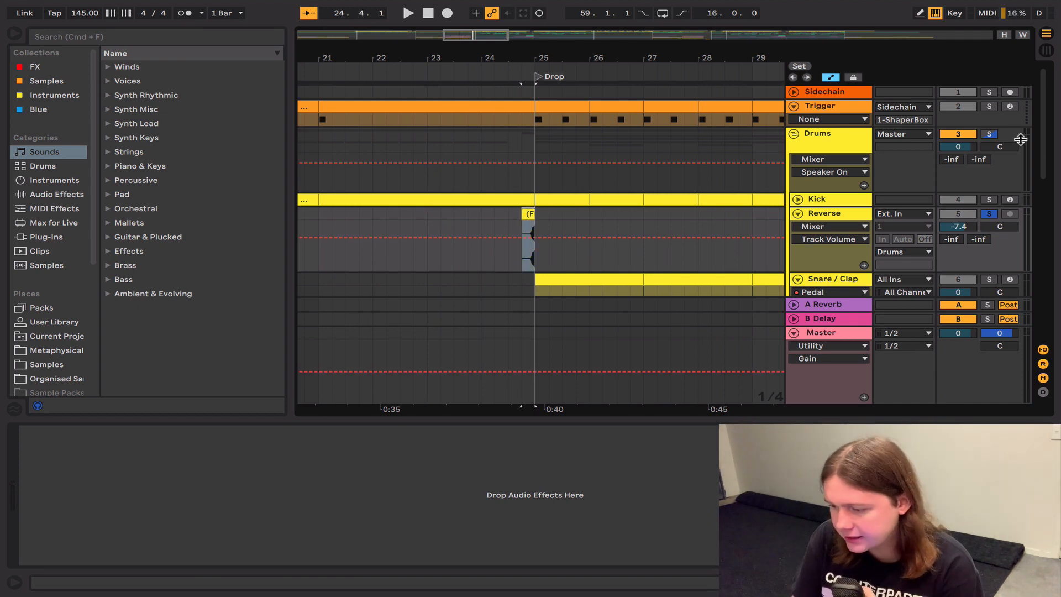
Step: Solo the Drums group and play it from 24.3.1 into the Drop
click(989, 134)
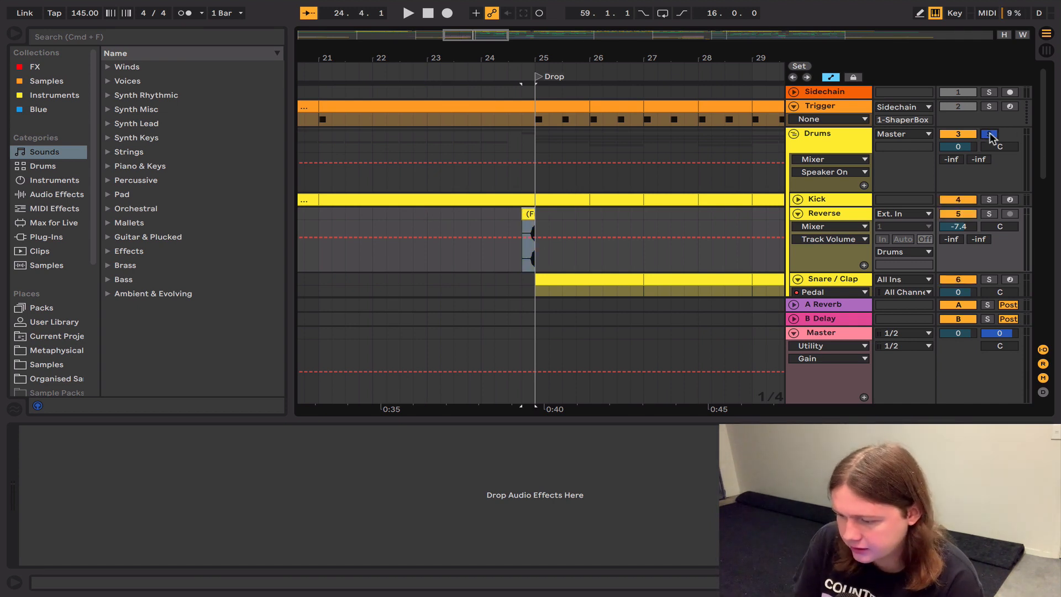
click(508, 214)
key(space)
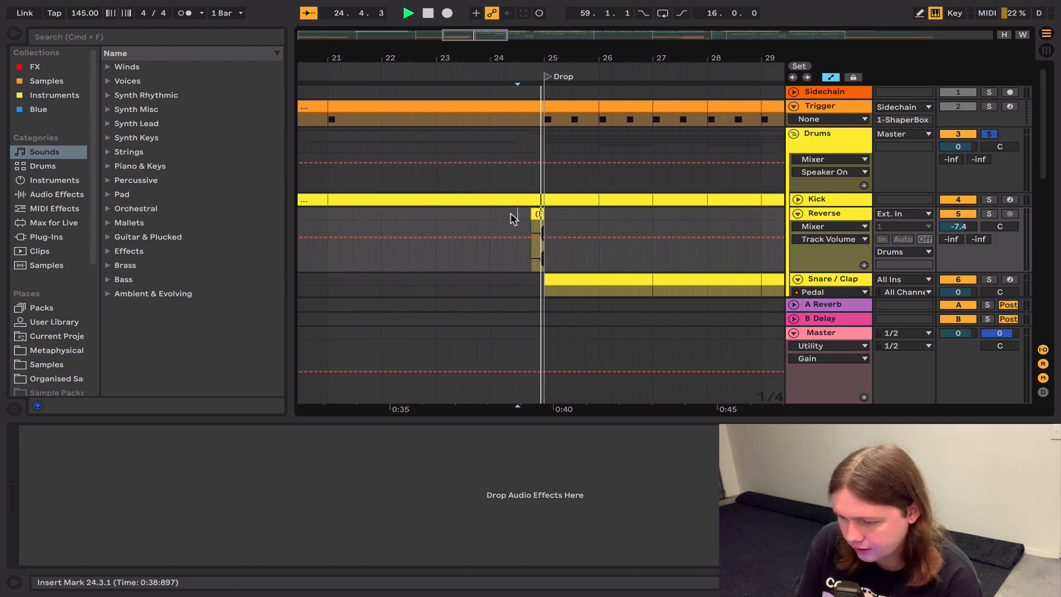
key(space)
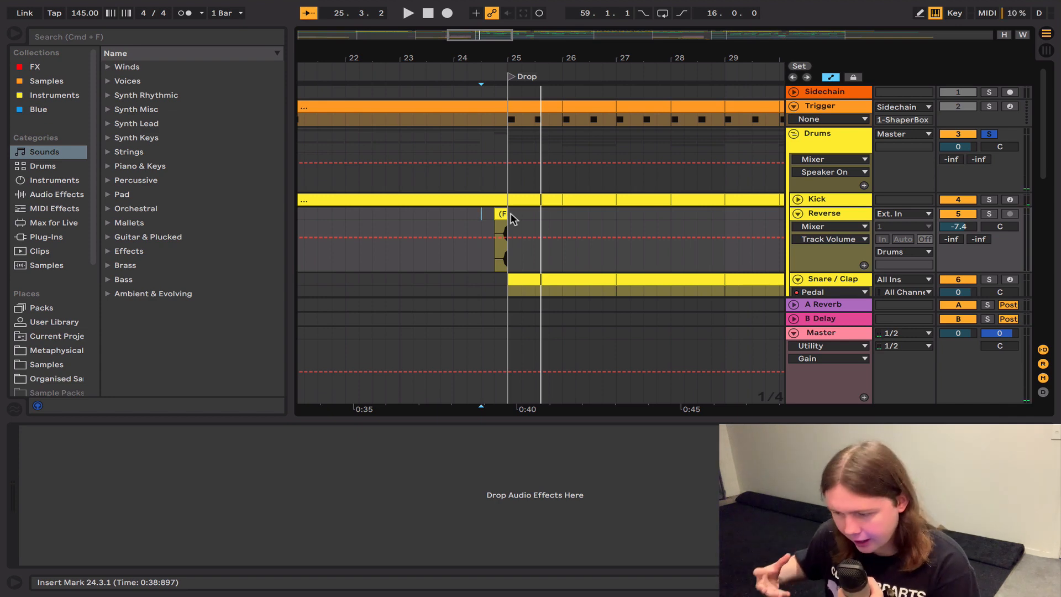
Step: Solo the Snare / Clap track and examine its V_RIOT_snare_riddim_01 sample and effects chain
scroll(513, 218, down, 3)
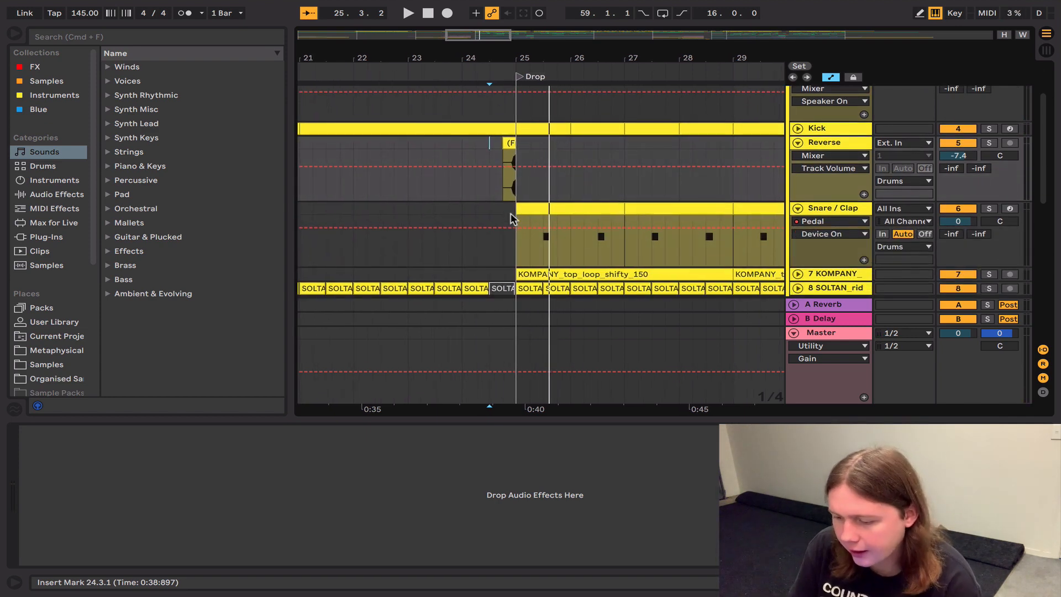
click(542, 247)
click(989, 209)
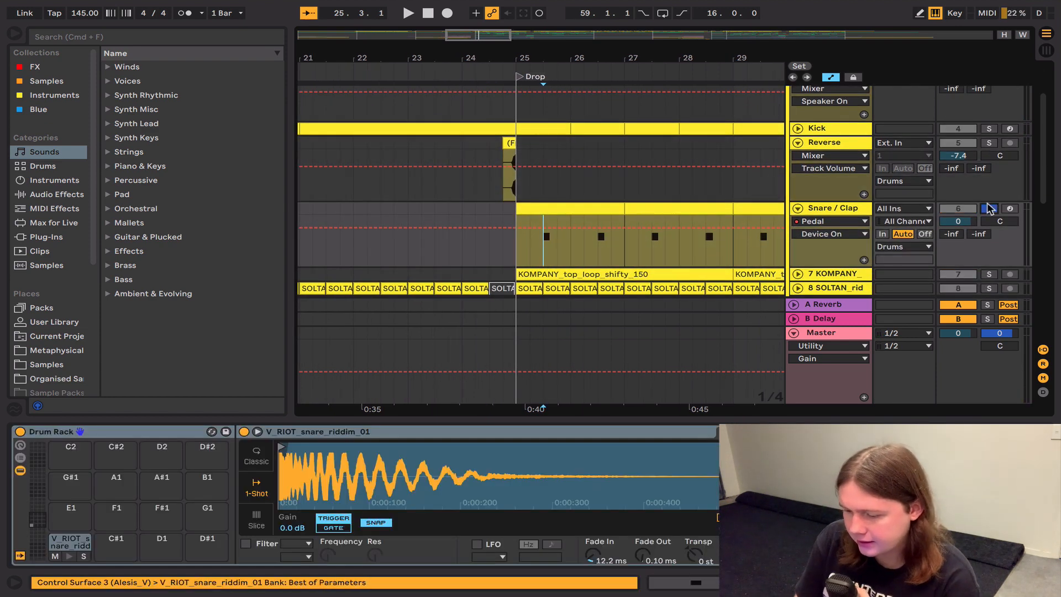
click(630, 484)
scroll(451, 436, right, 10)
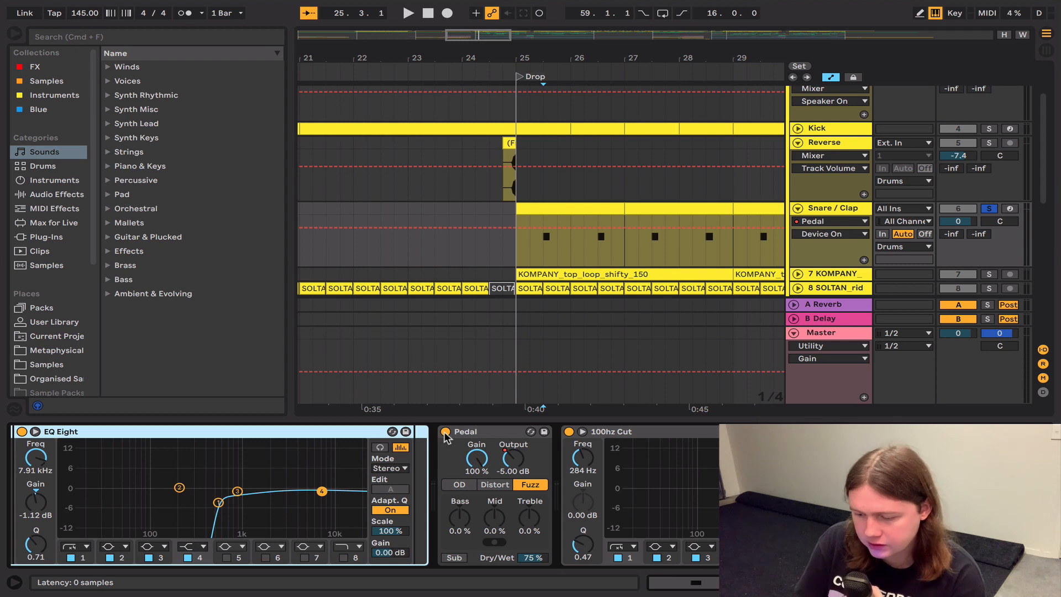
Step: Turn off the Pedal on the soloed Snare / Clap track and play it from 25.3.1
click(445, 432)
scroll(446, 487, left, 8)
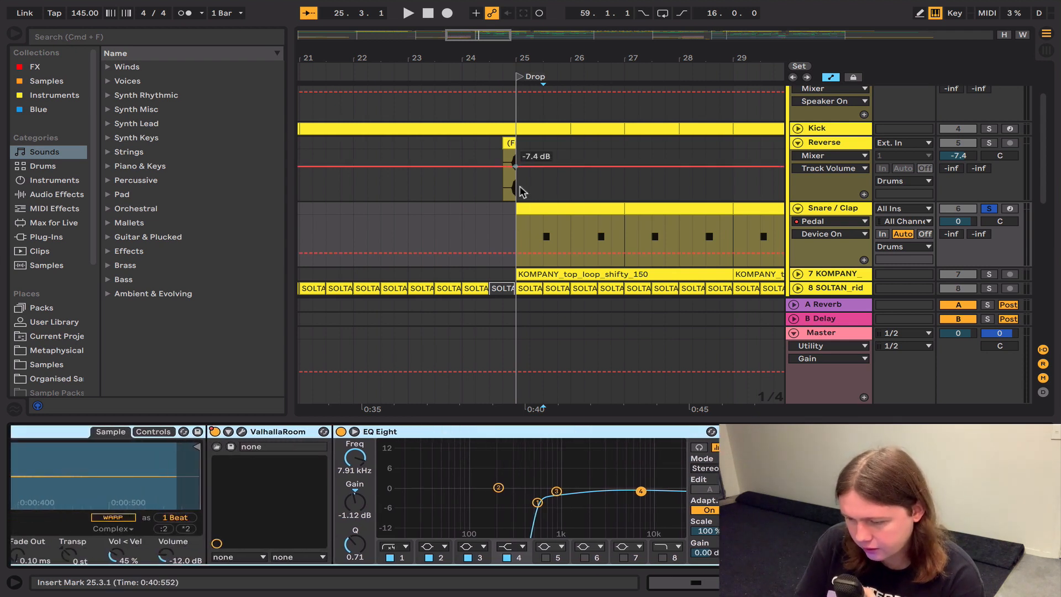
click(541, 222)
key(space)
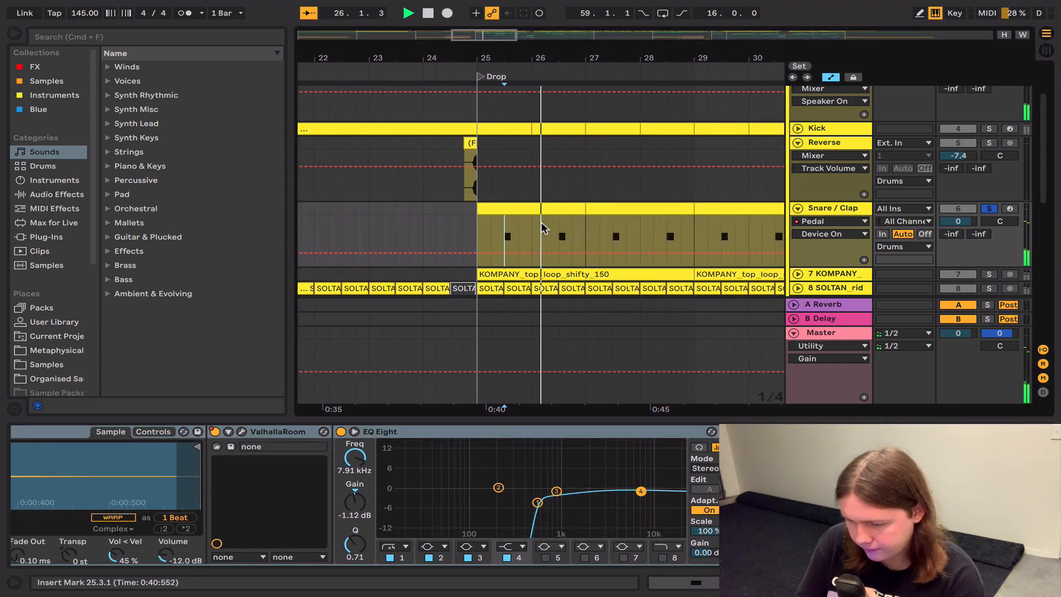
key(space)
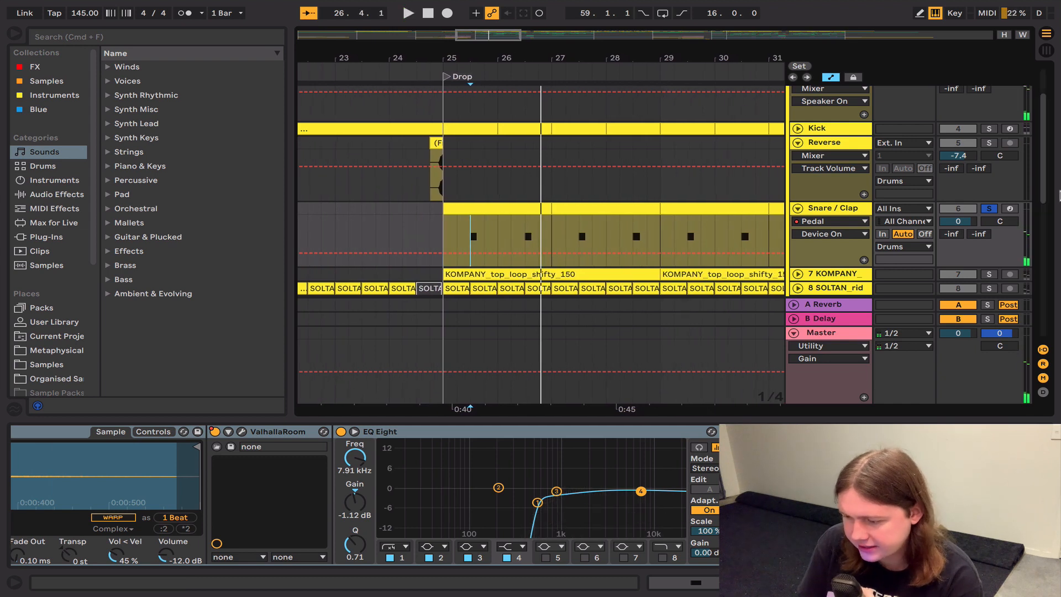
Step: Solo the whole Drums group and play the Drop from bar 25
scroll(989, 204, up, 3)
click(988, 118)
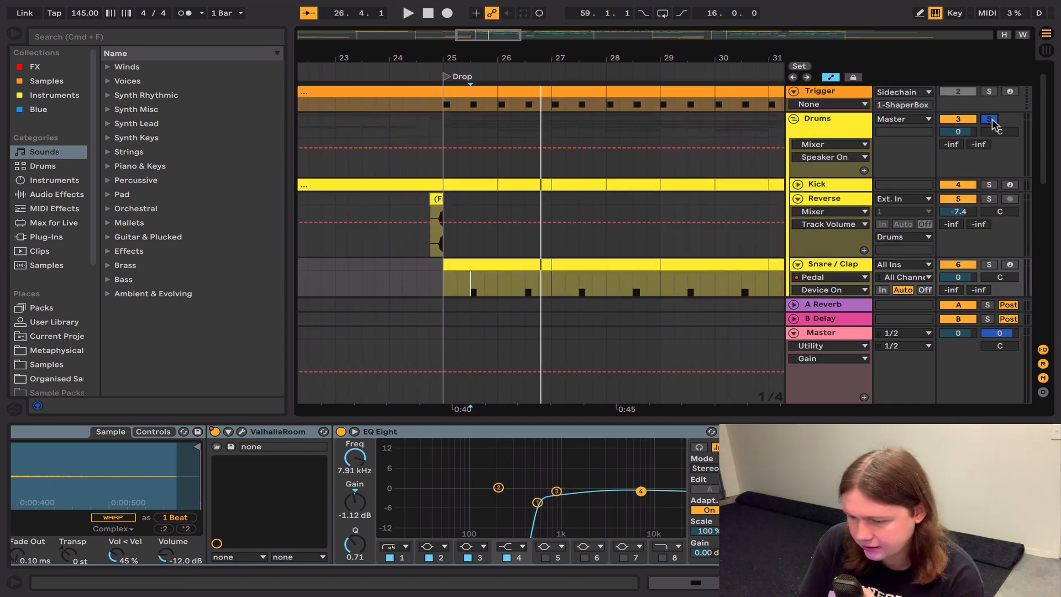
click(448, 201)
key(space)
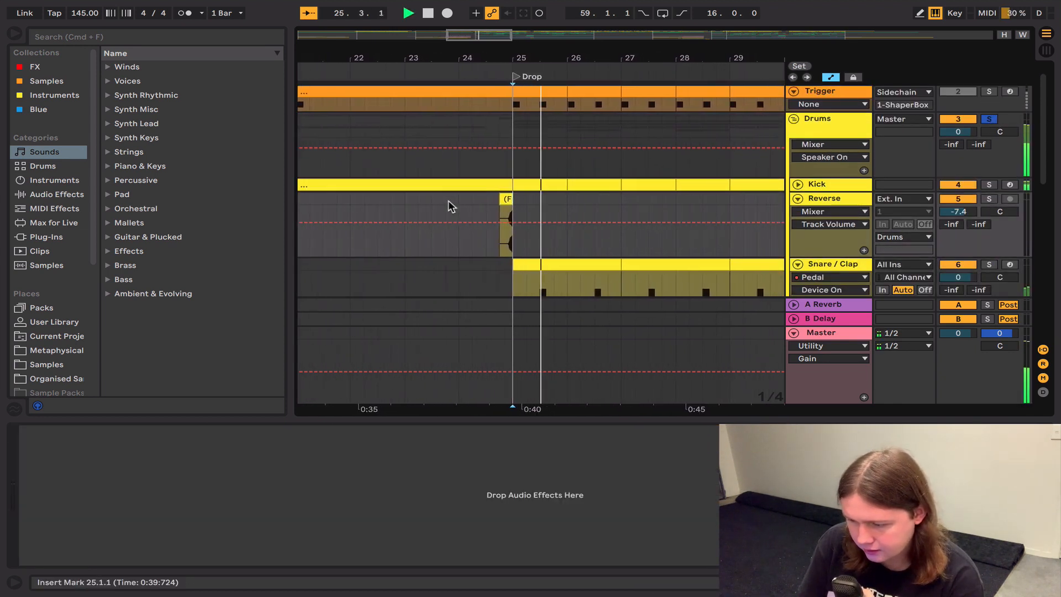
key(space)
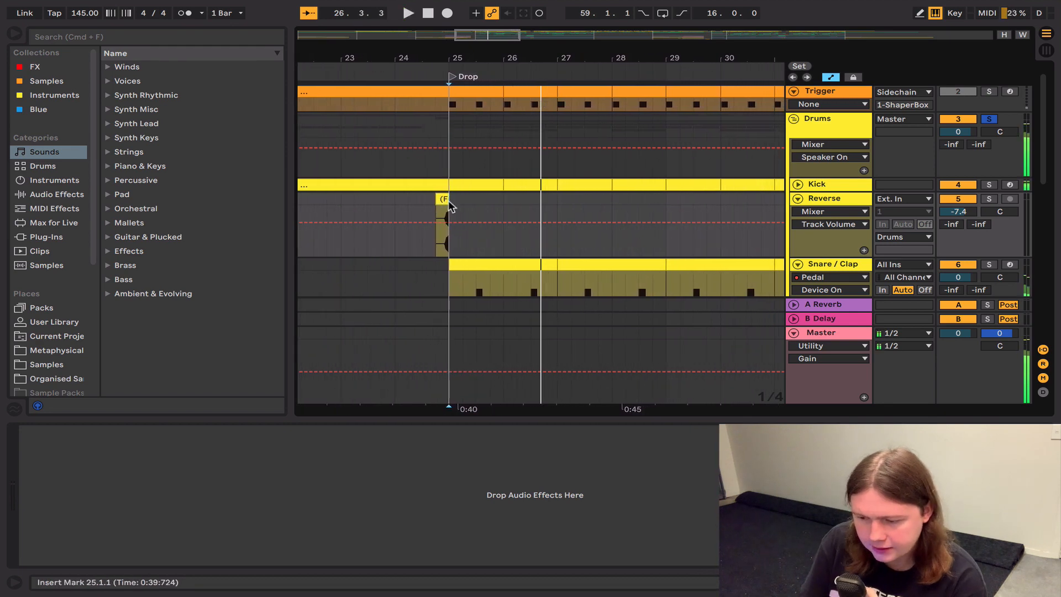
Step: Review the Snare / Clap track's sample and devices, and solo the track while playing from bar 25
click(840, 264)
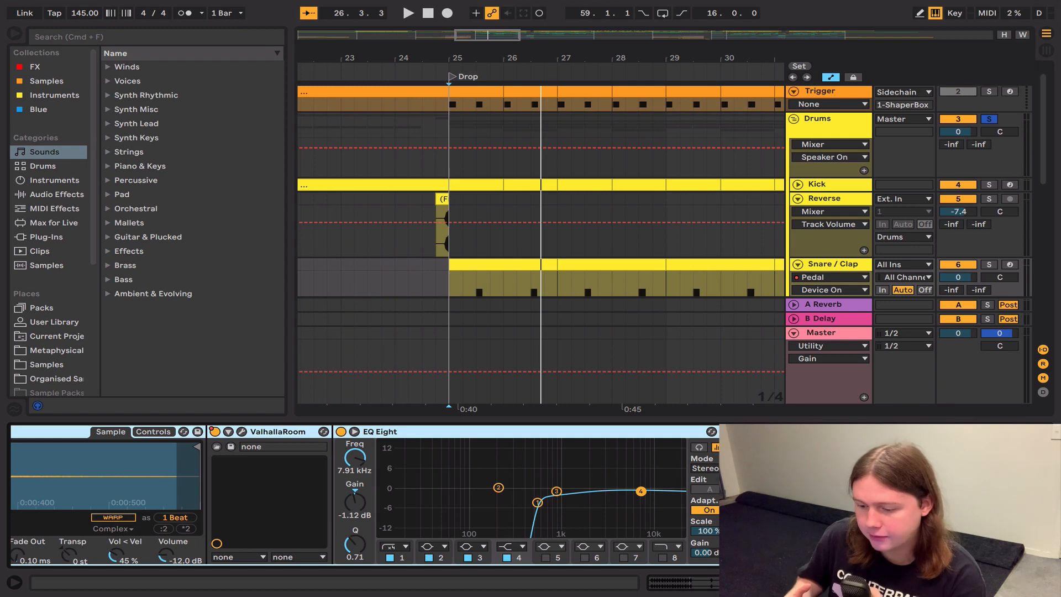
scroll(244, 504, left, 5)
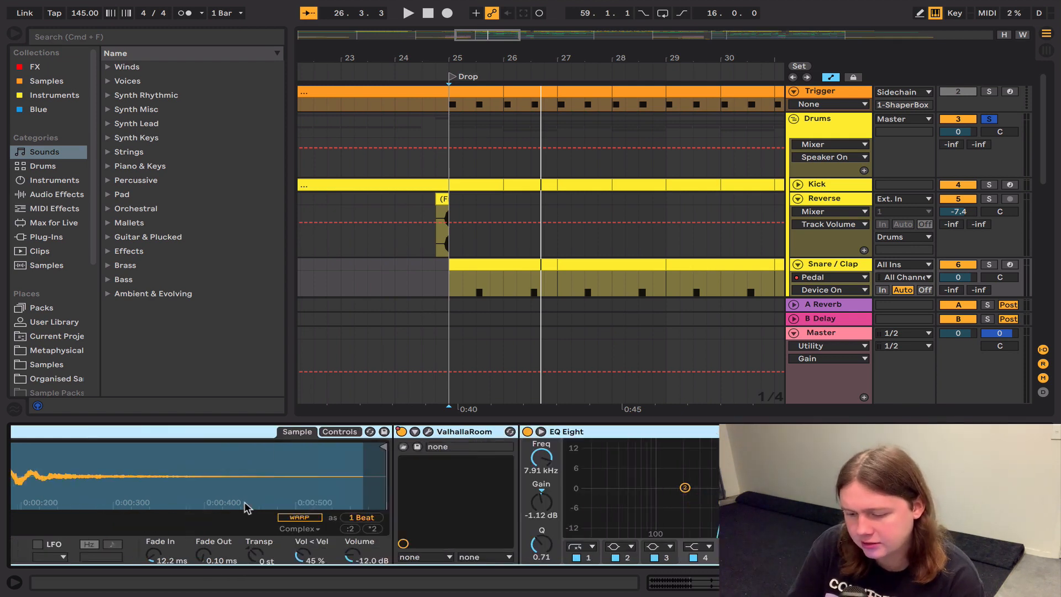
scroll(245, 508, right, 4)
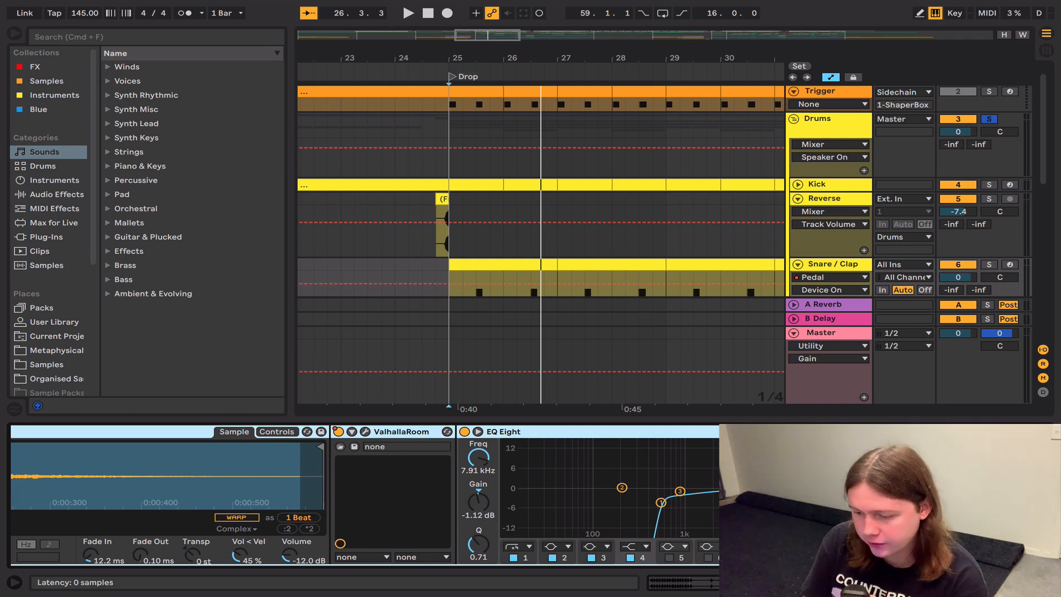
key(space)
click(989, 264)
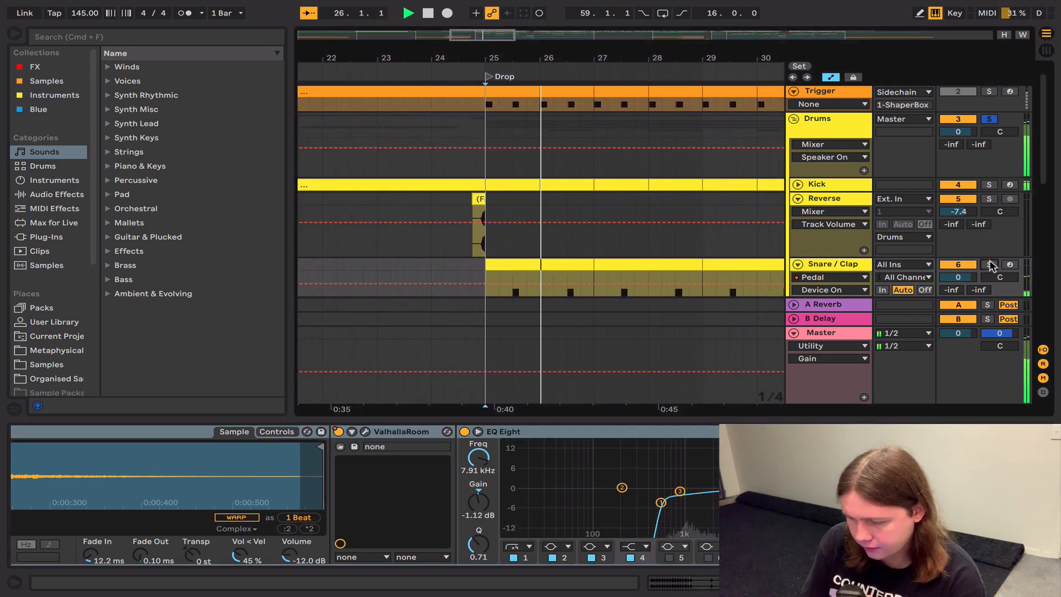
key(space)
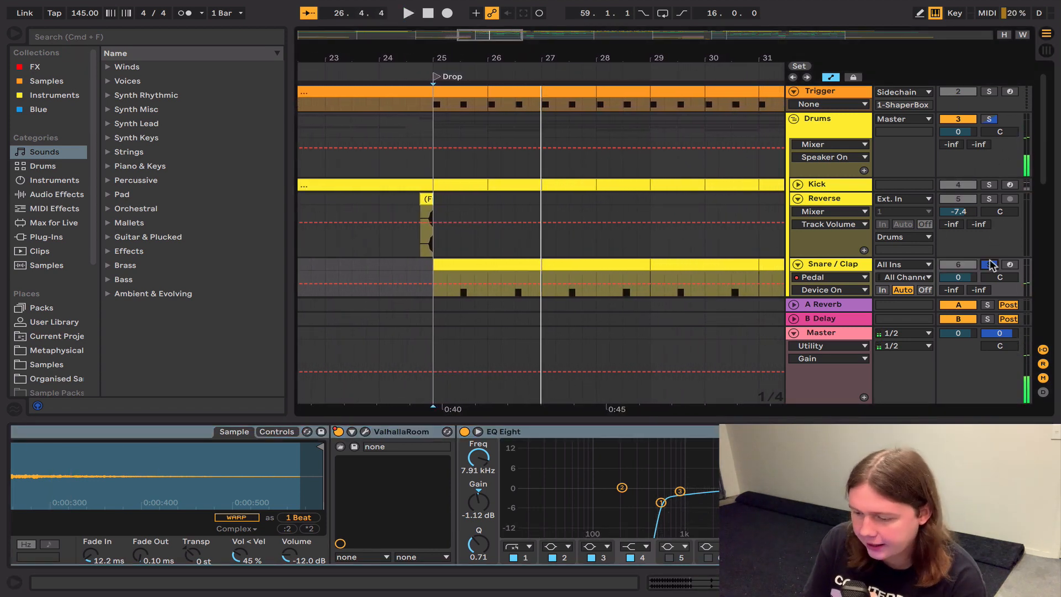
Step: Unfold and solo the KOMPANY top loop track, and play it from bar 25
scroll(840, 255, down, 5)
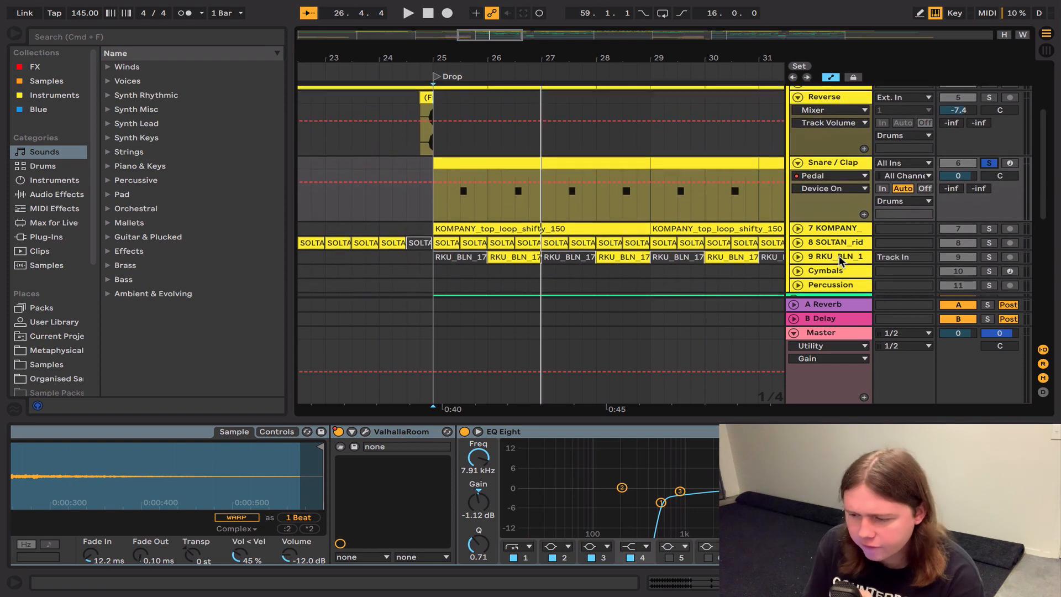
click(827, 227)
click(988, 227)
key(Right)
key(space)
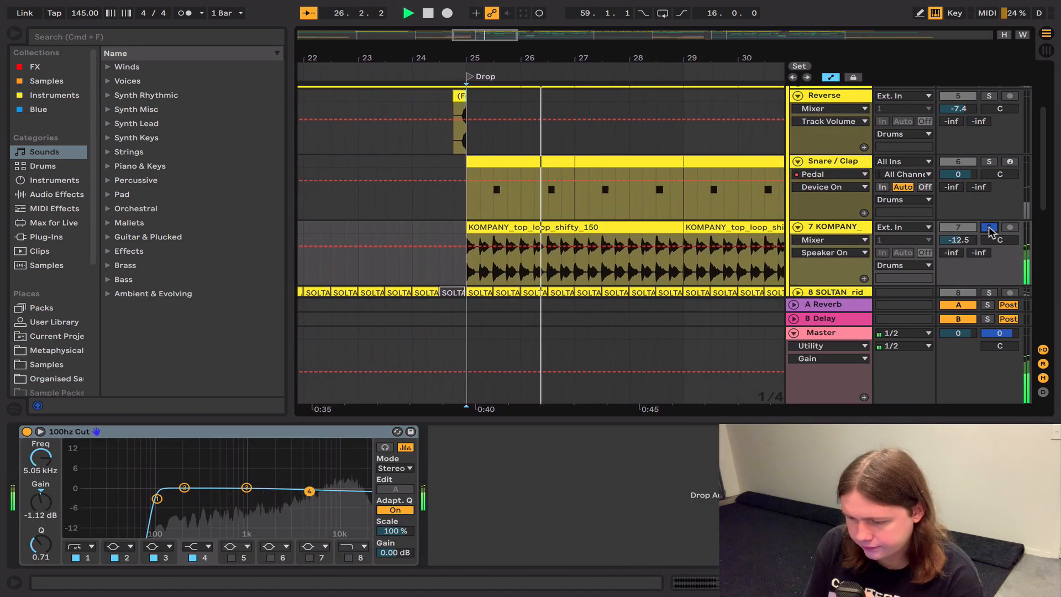
key(space)
Step: Play the SOLTAN ride track solo from bar 25, and solo the RKU_BLN track with its bar 26 clip selected
scroll(981, 246, down, 3)
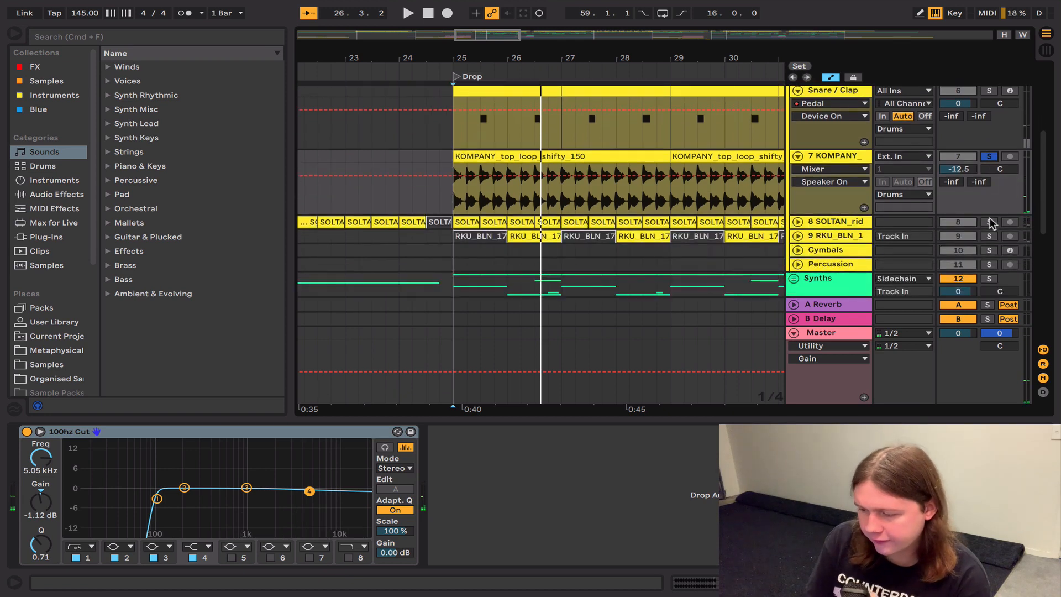
key(space)
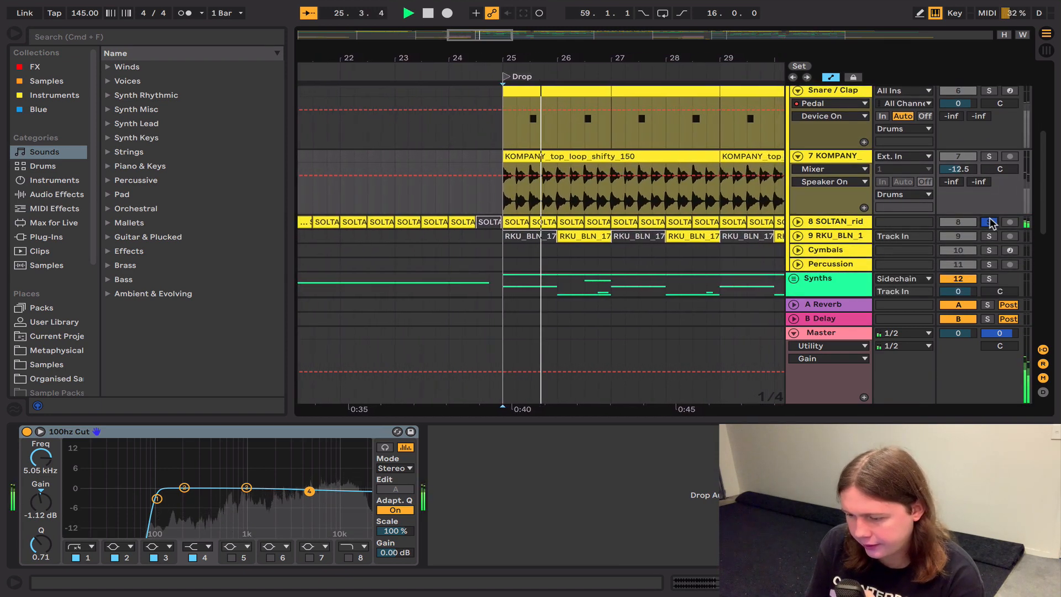
key(space)
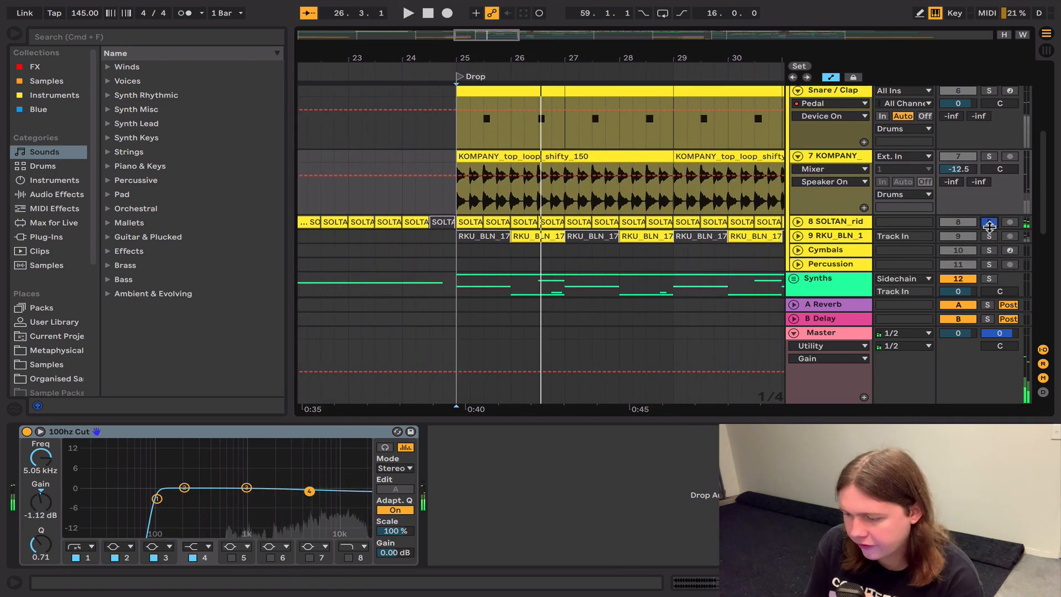
click(990, 236)
click(532, 238)
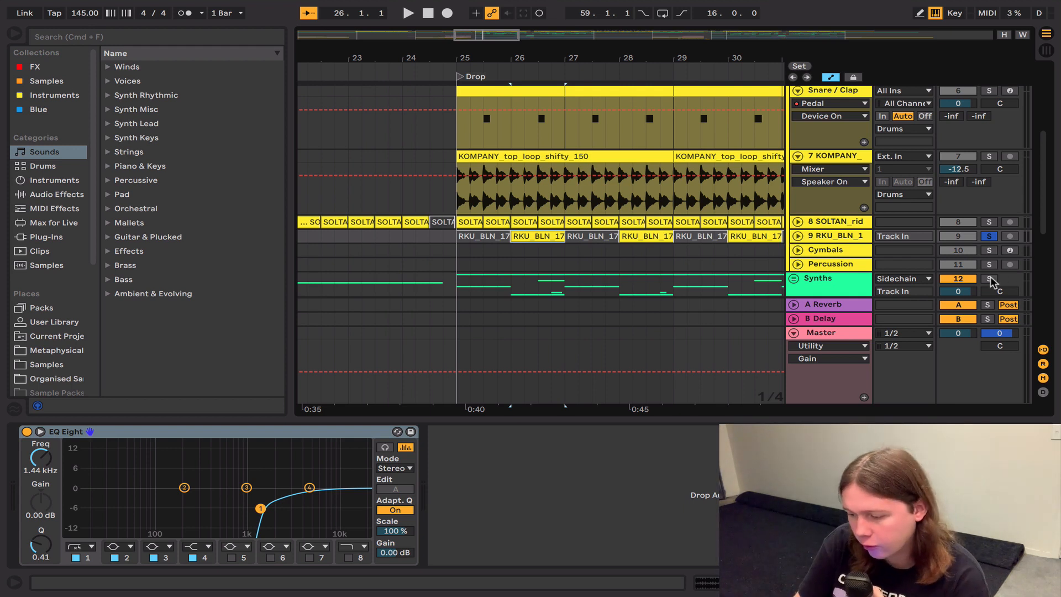
Step: Solo the Synths group and play it from bar 25 and again from bar 26
click(456, 285)
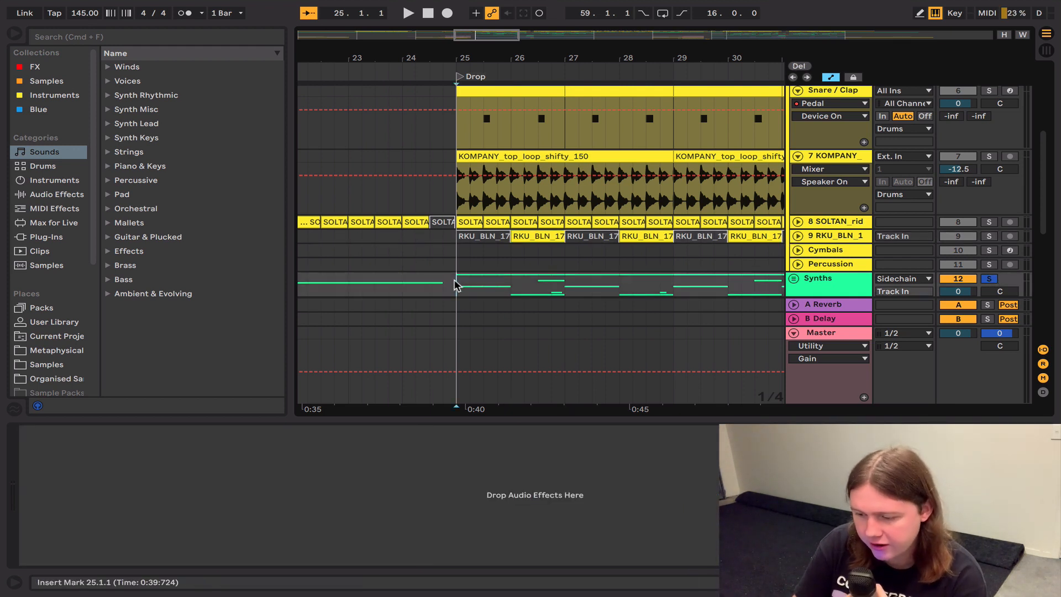
key(space)
key(space)
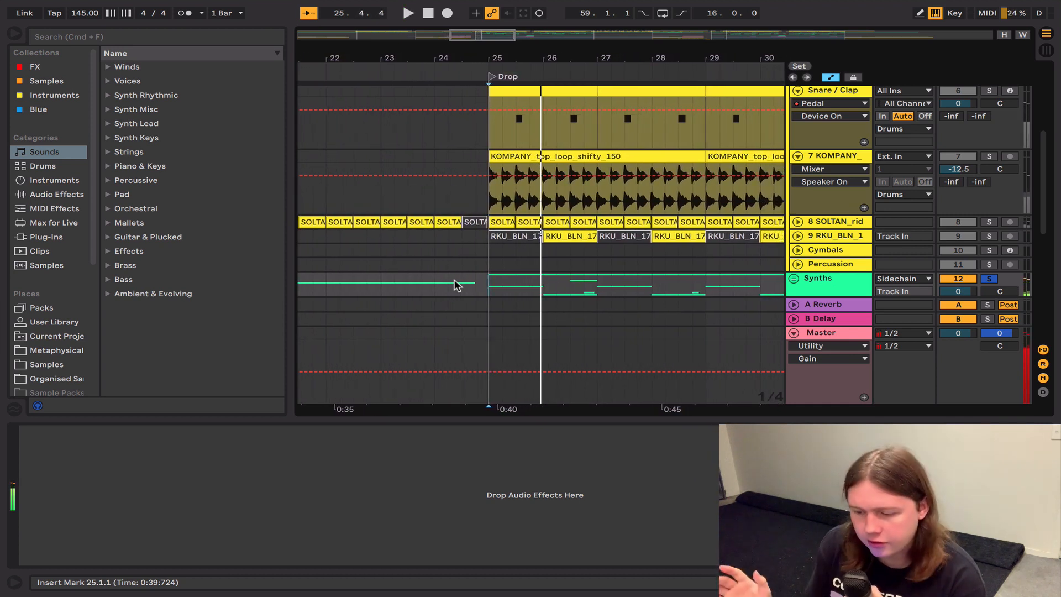
click(544, 285)
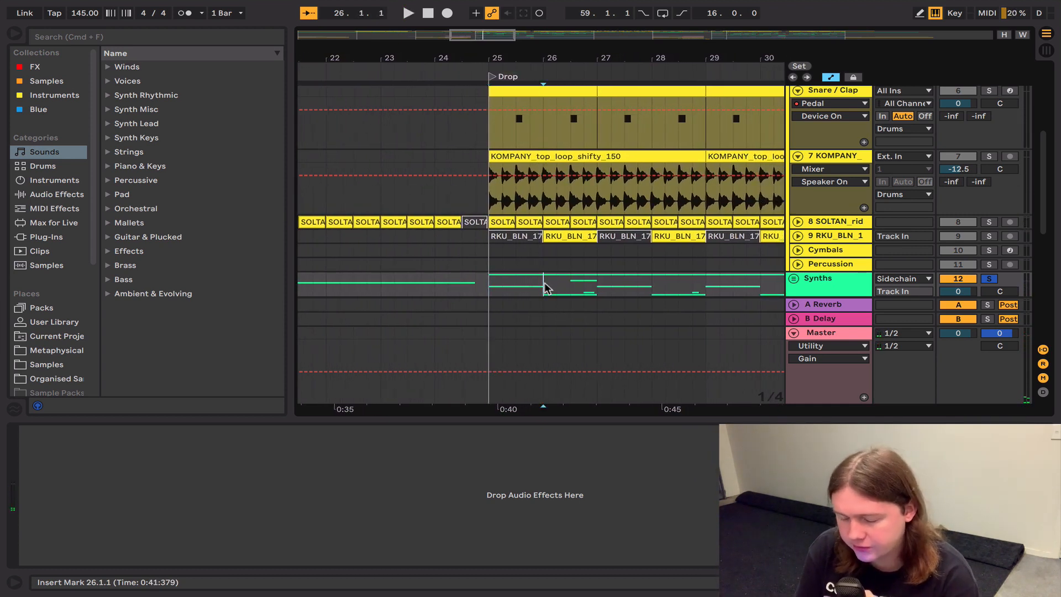
key(space)
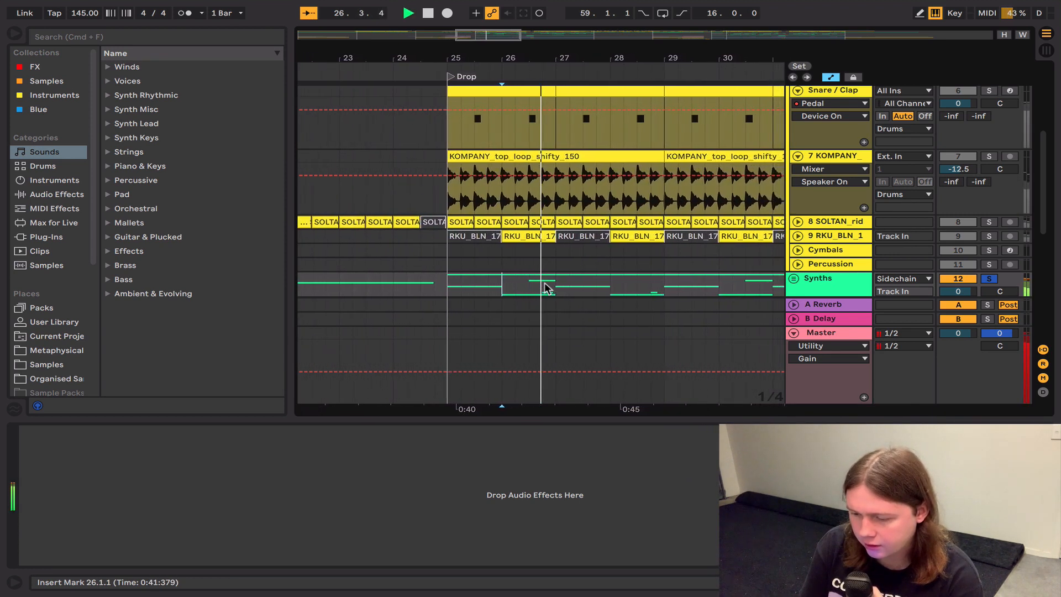
Step: Solo the RKU_BLN loop track and play it from bar 26
click(989, 236)
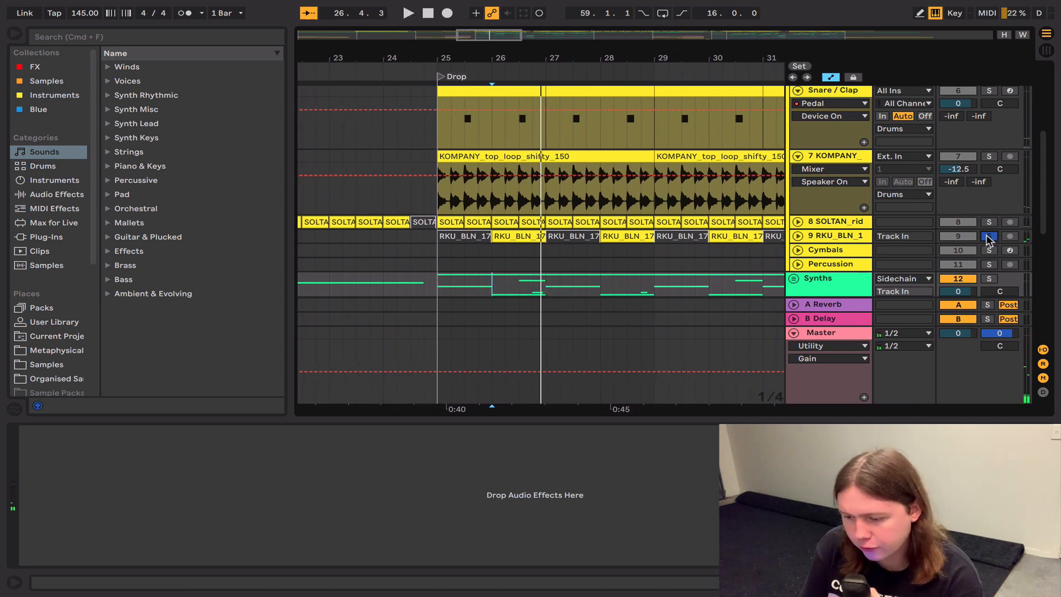
key(space)
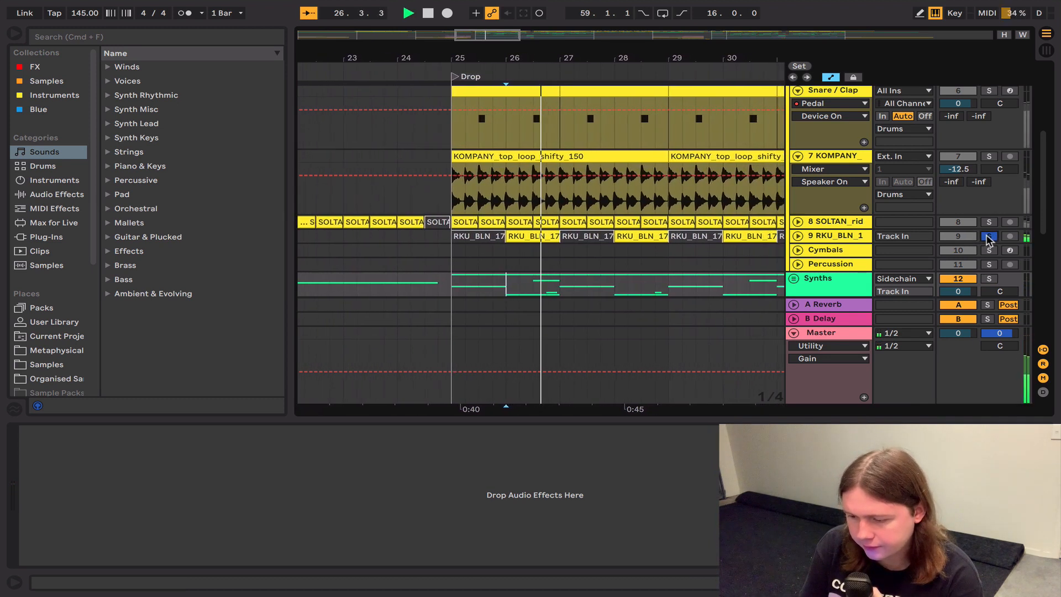
key(space)
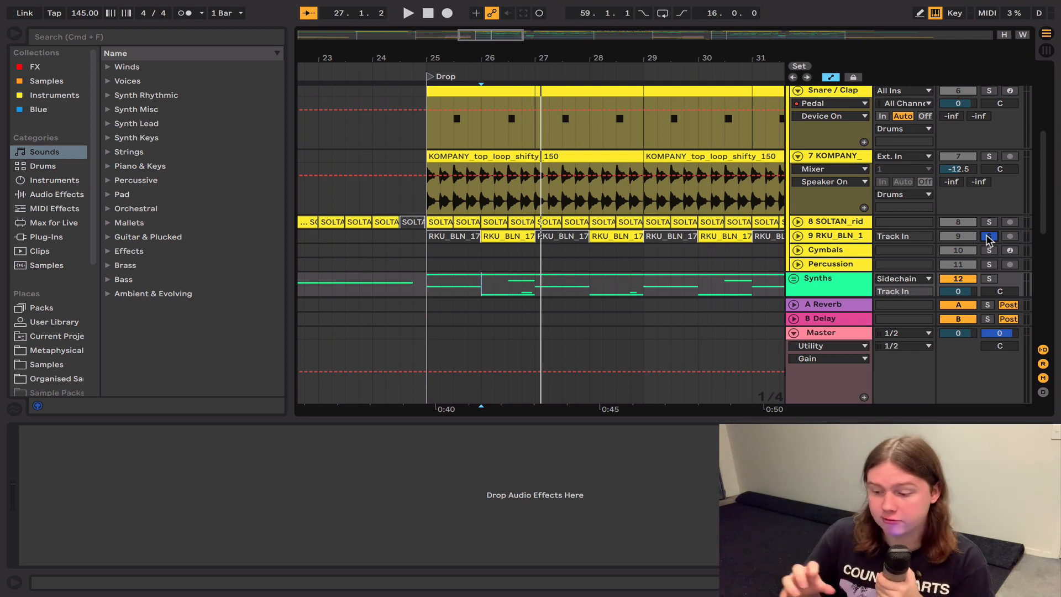
scroll(517, 251, up, 2)
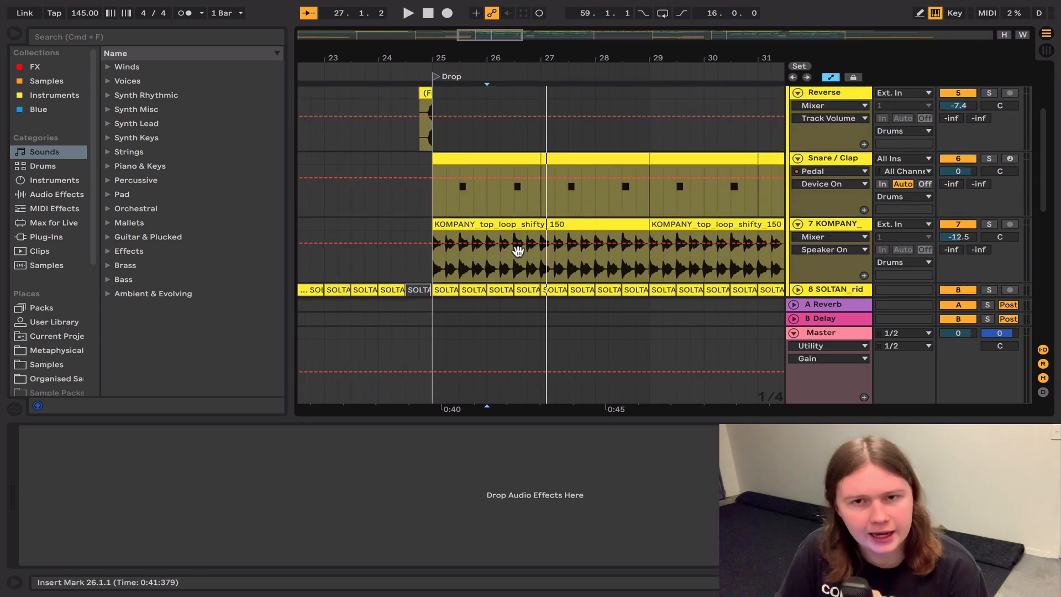
scroll(518, 251, up, 5)
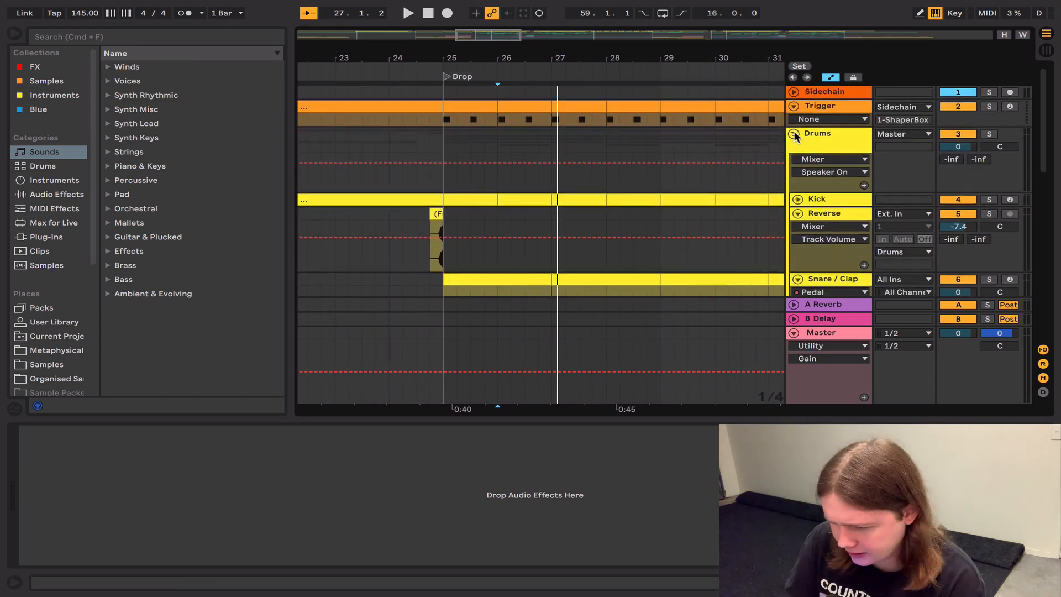
Step: Fold the Drums group, play the Atmos group solo from the intro, and unfold it
click(794, 134)
click(539, 172)
scroll(539, 171, down, 5)
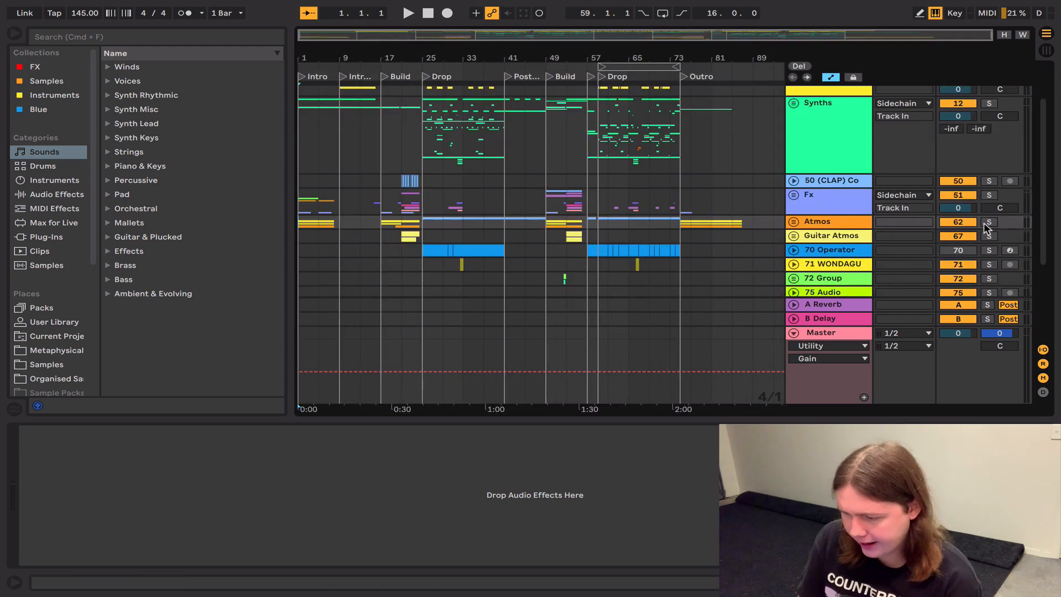
click(988, 222)
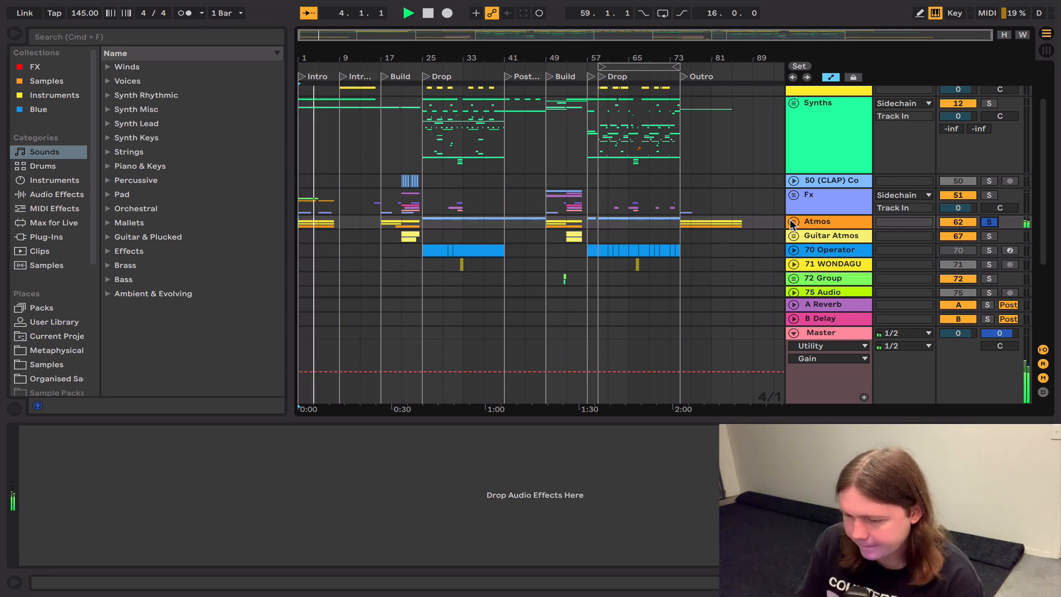
click(793, 221)
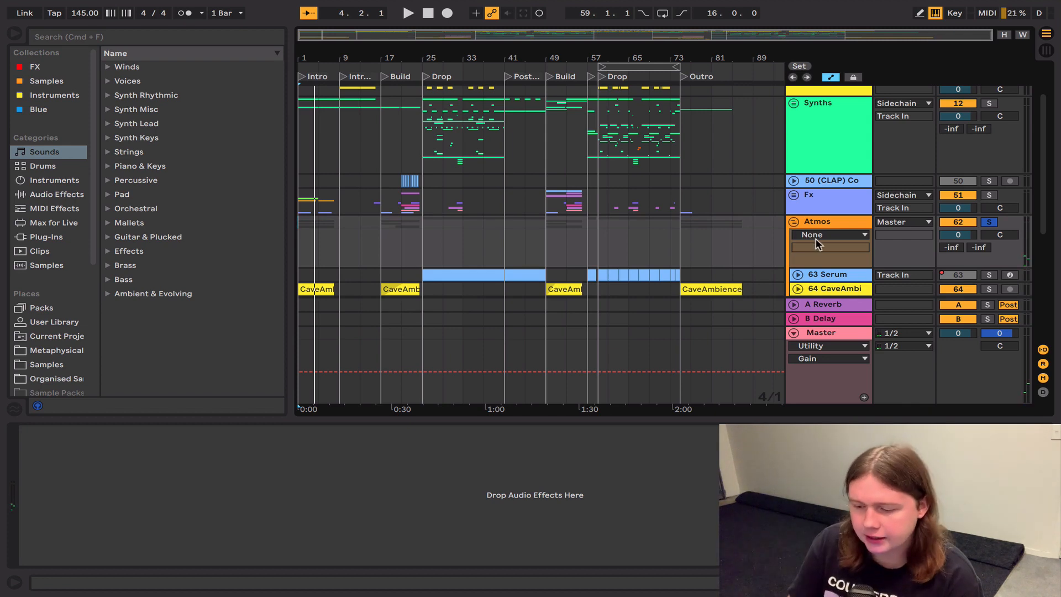
Step: Show the effects of track 64 CaveAmbi, solo it and play its intro clip from bar 1
scroll(817, 244, down, 4)
click(855, 228)
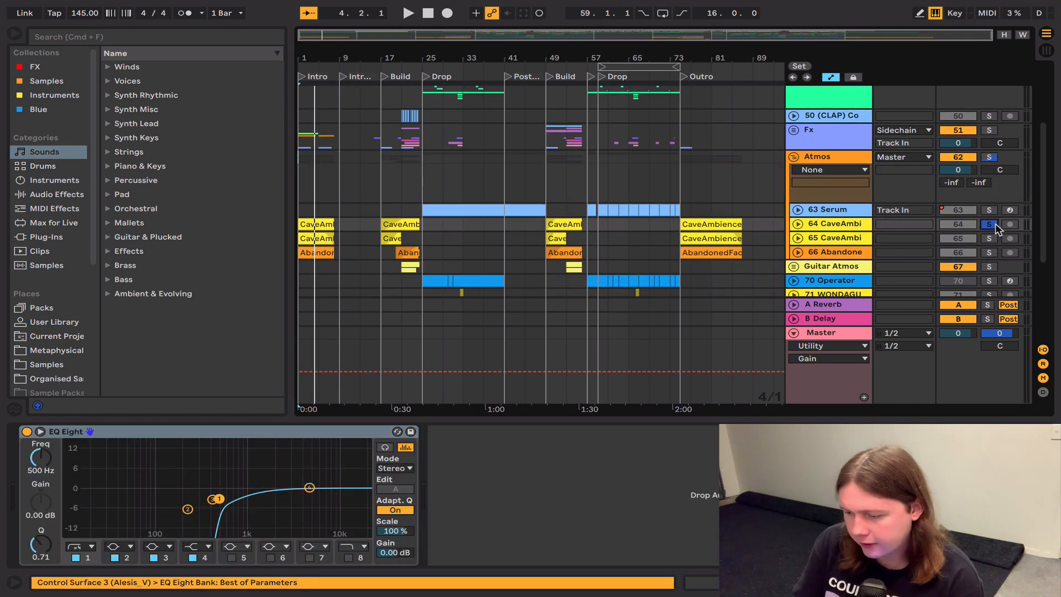
click(313, 227)
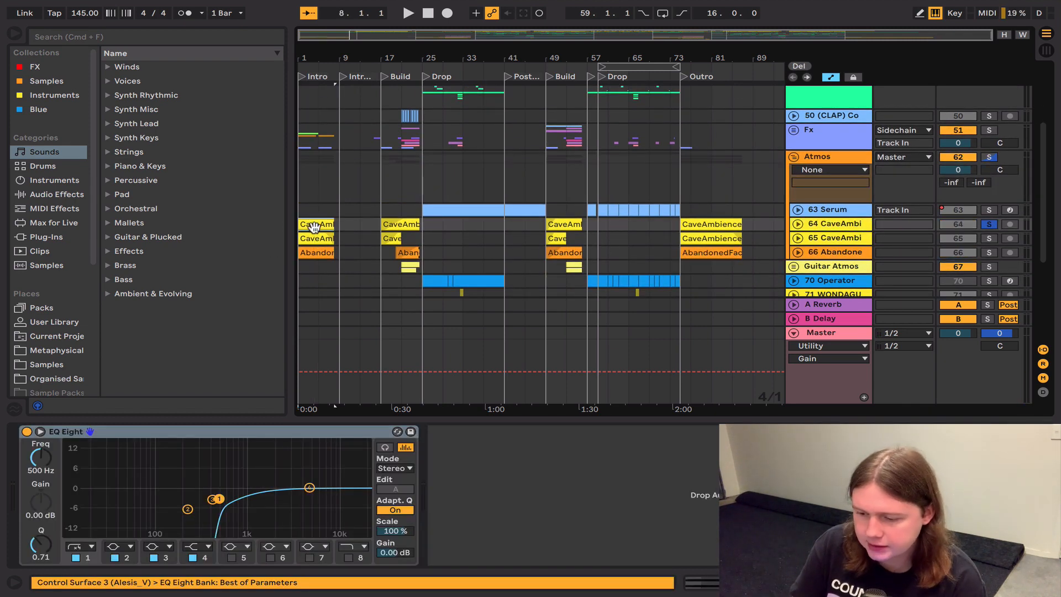
key(space)
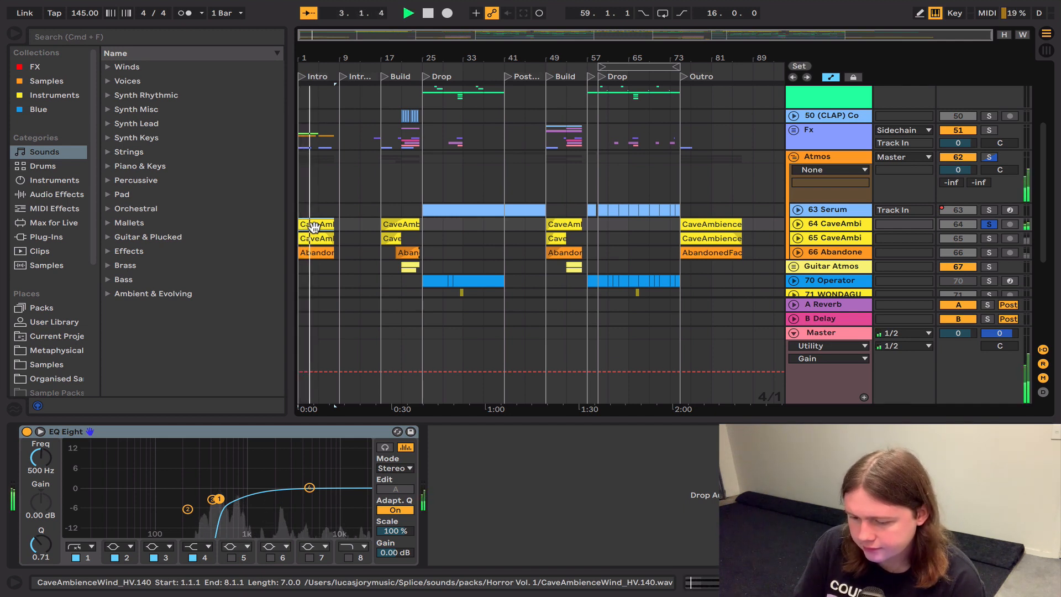
key(space)
Step: Solo track 65 CaveAmbi, inspect its intro clip and 100hz Cut EQ, and play it
click(842, 238)
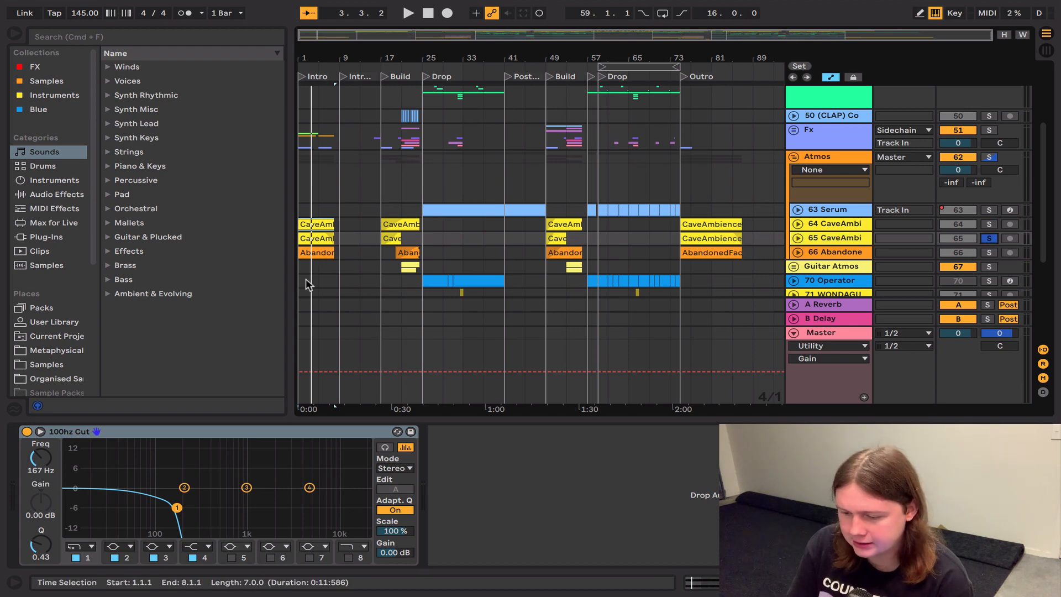
click(317, 236)
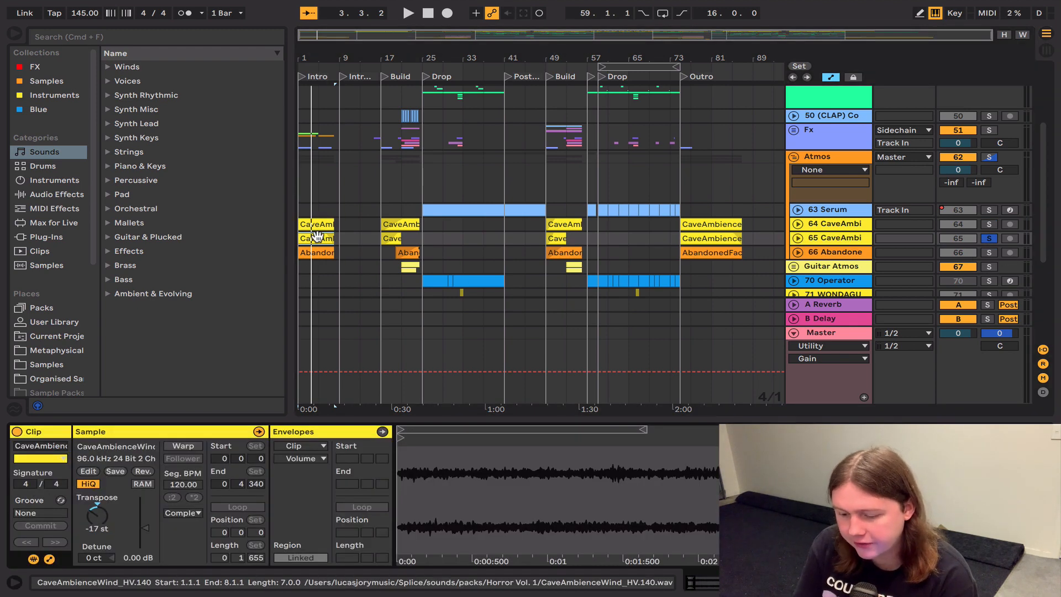
double_click(846, 238)
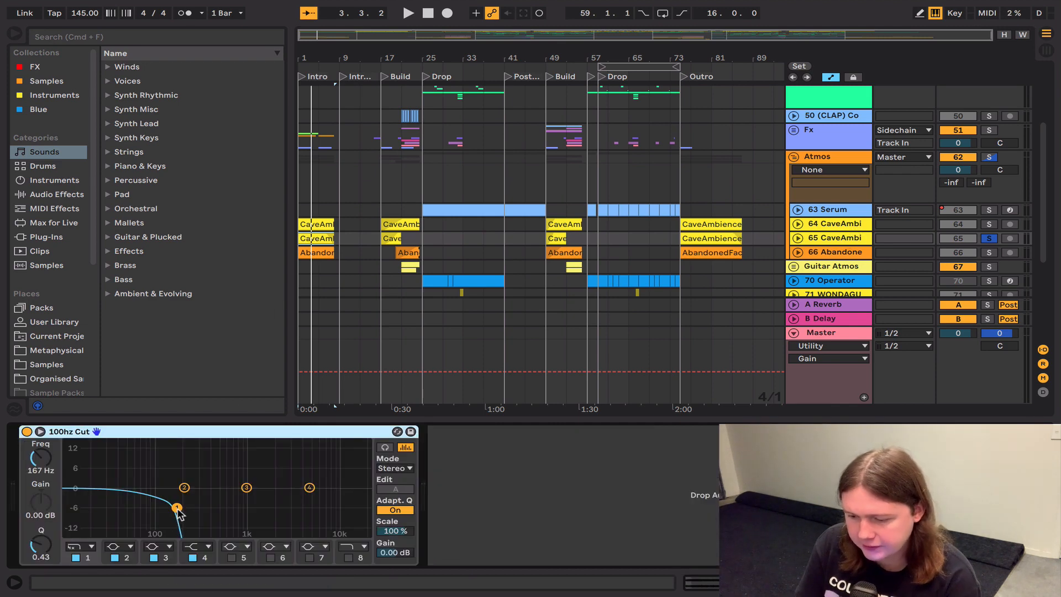
key(space)
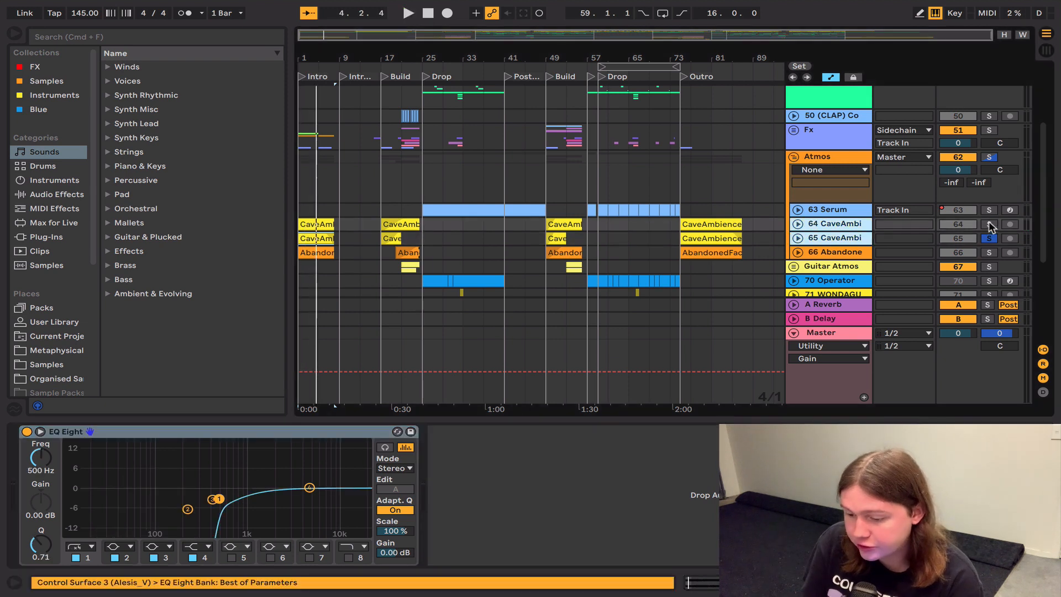
Step: Add track 64 CaveAmbi to the solo and play both cave ambience tracks together from the intro
click(990, 225)
key(space)
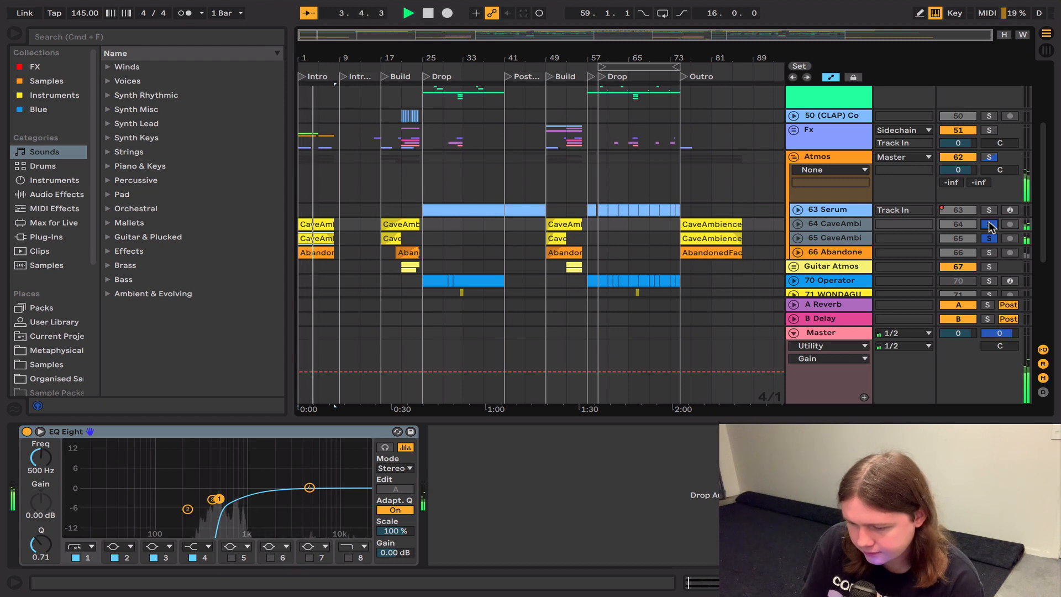
key(space)
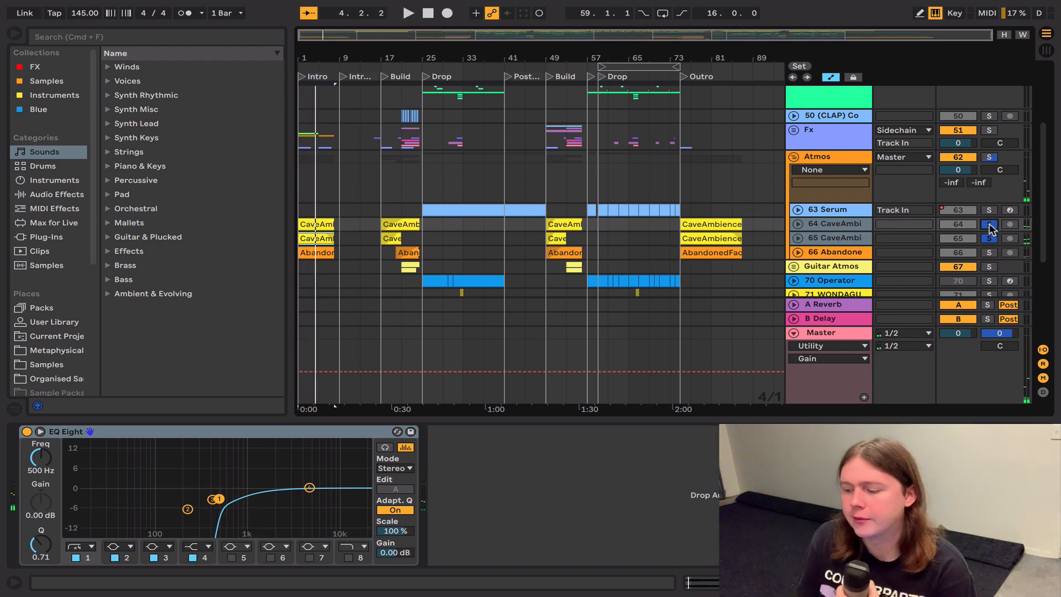
Step: Show the EQ Eight and Saturator on track 66 Abandone, solo it and play it from the intro
click(827, 254)
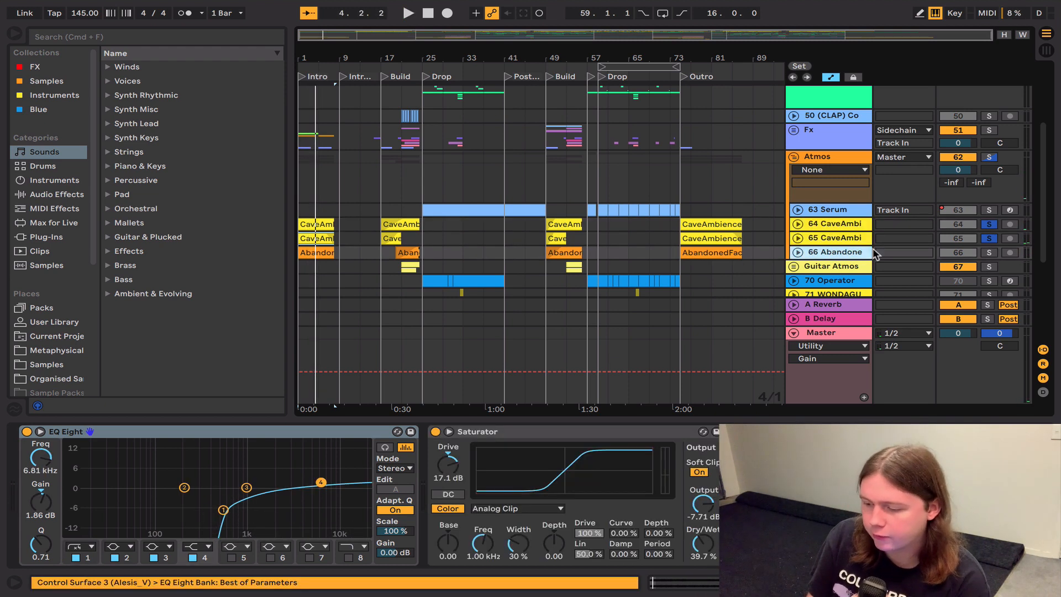
click(988, 254)
key(space)
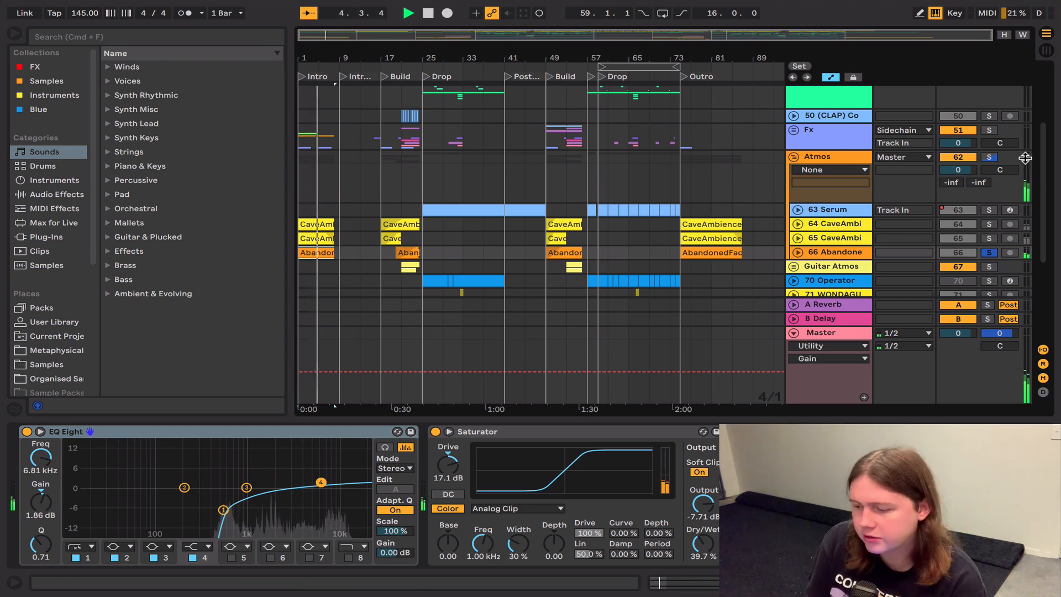
Step: Solo the whole Atmos group again and play its ambience layers together from the intro
click(988, 157)
key(space)
key(space)
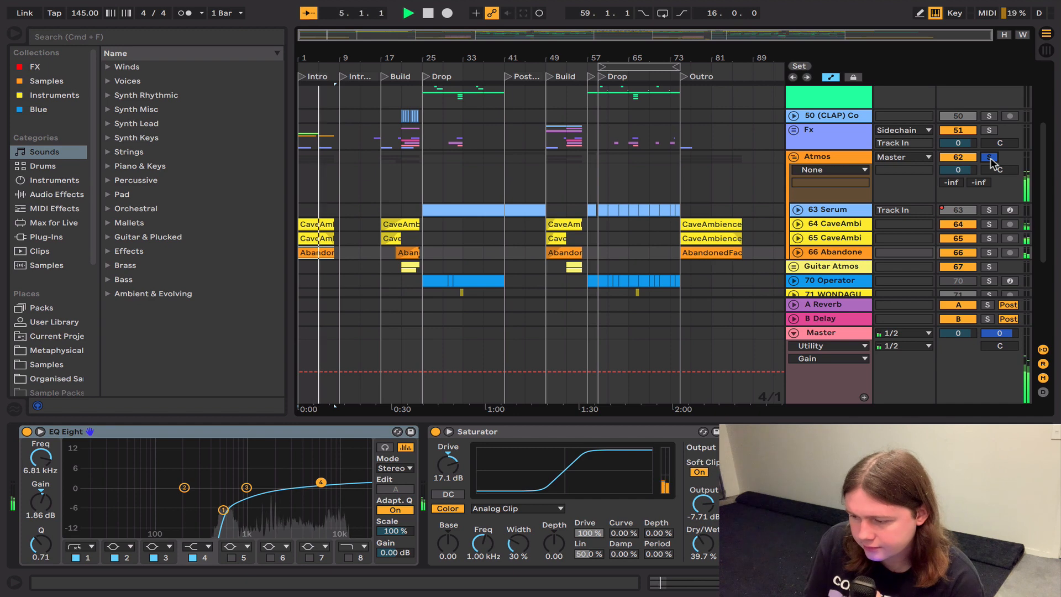
key(space)
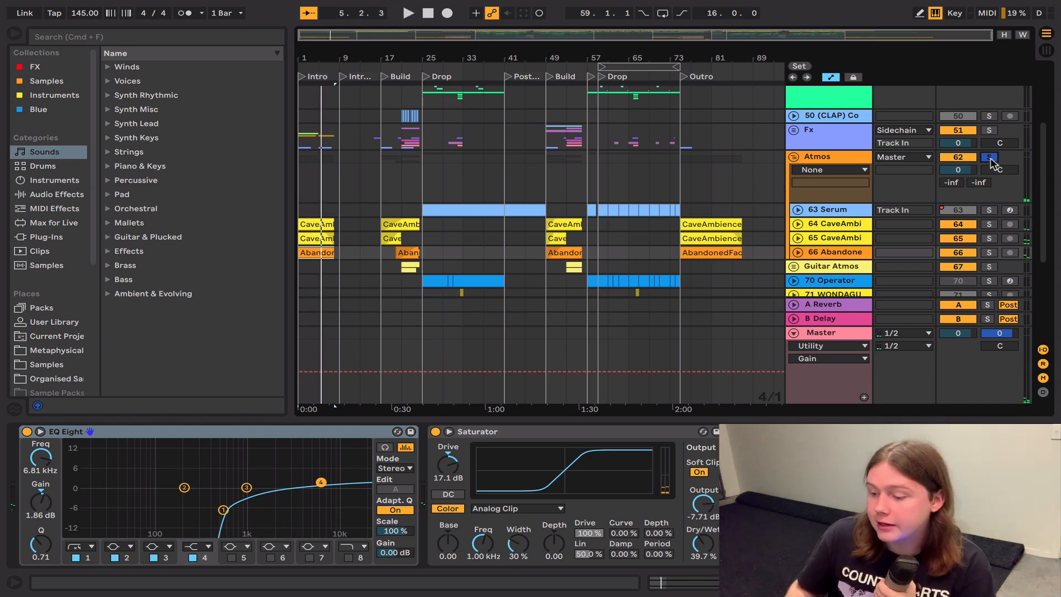
Step: Show the devices on track 63 Serum, solo it and play its drop clip from bar 25
click(466, 209)
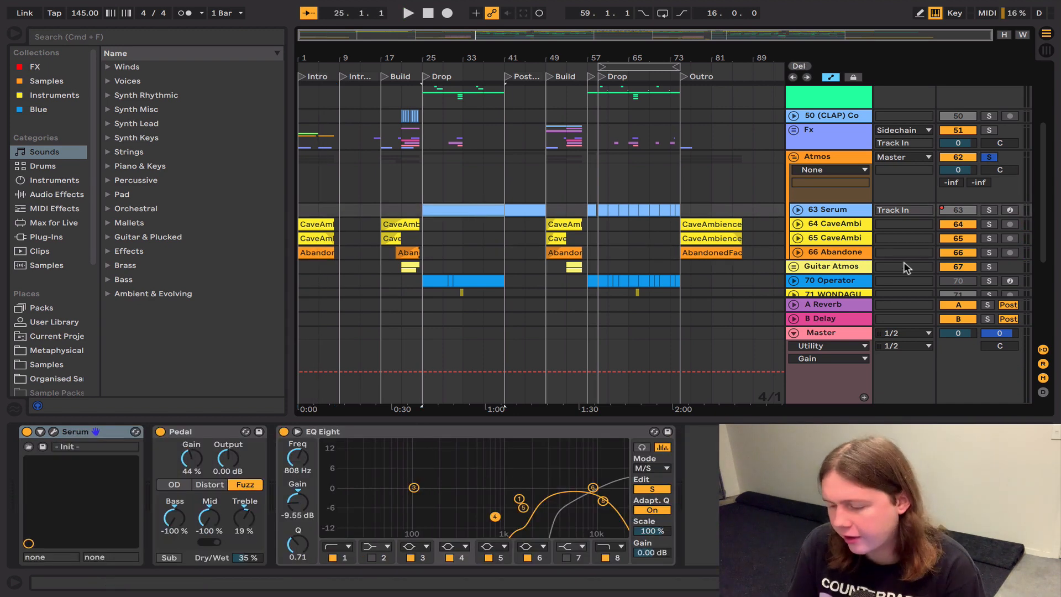
click(989, 210)
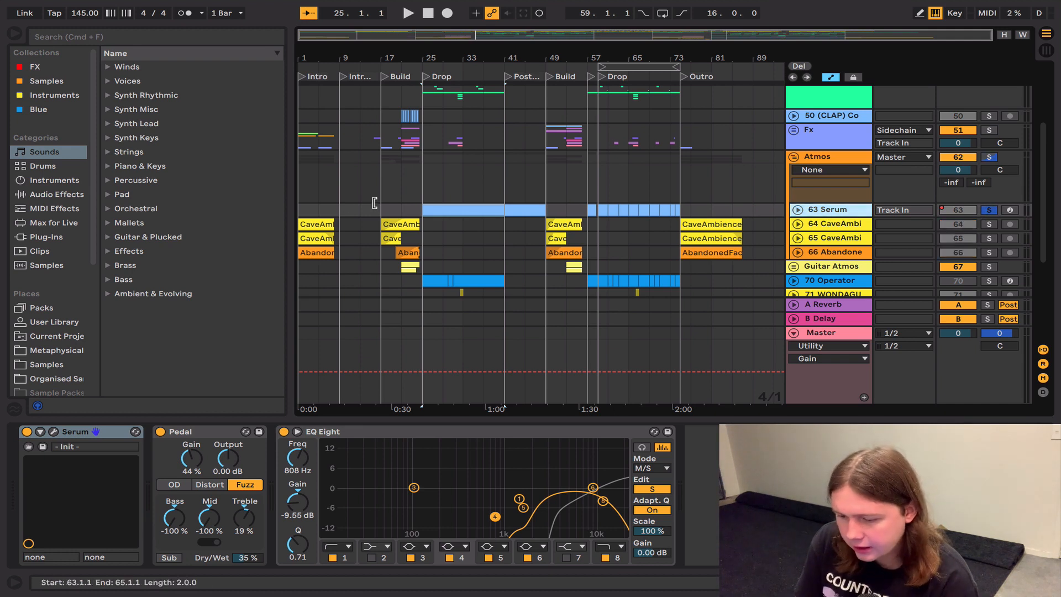
click(459, 208)
key(space)
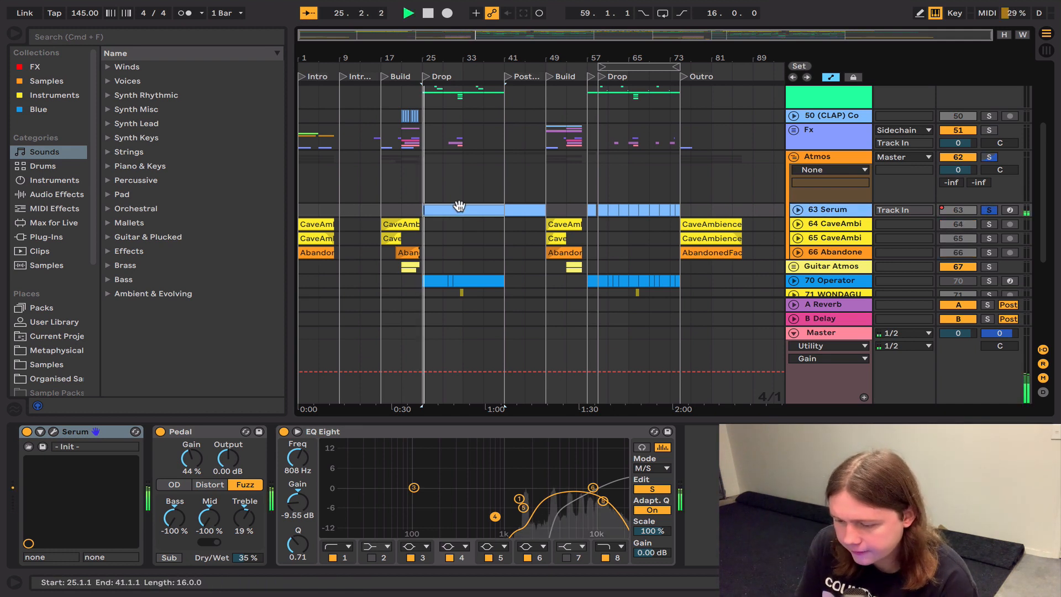
Step: Open the Serum plug-in of track 63, inspect its oscillator and FX pages, and close it
click(54, 431)
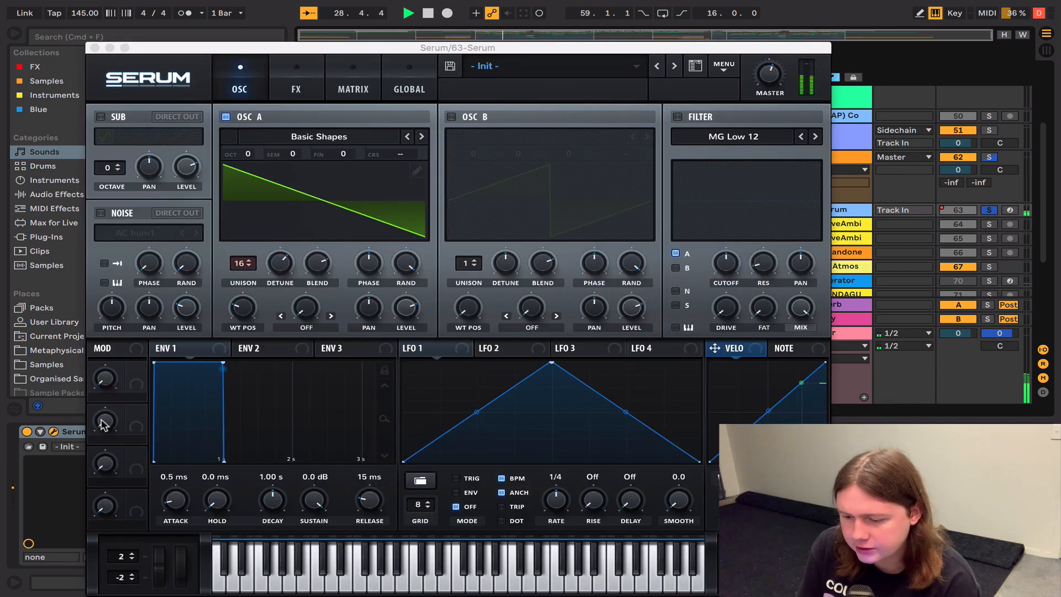
click(297, 78)
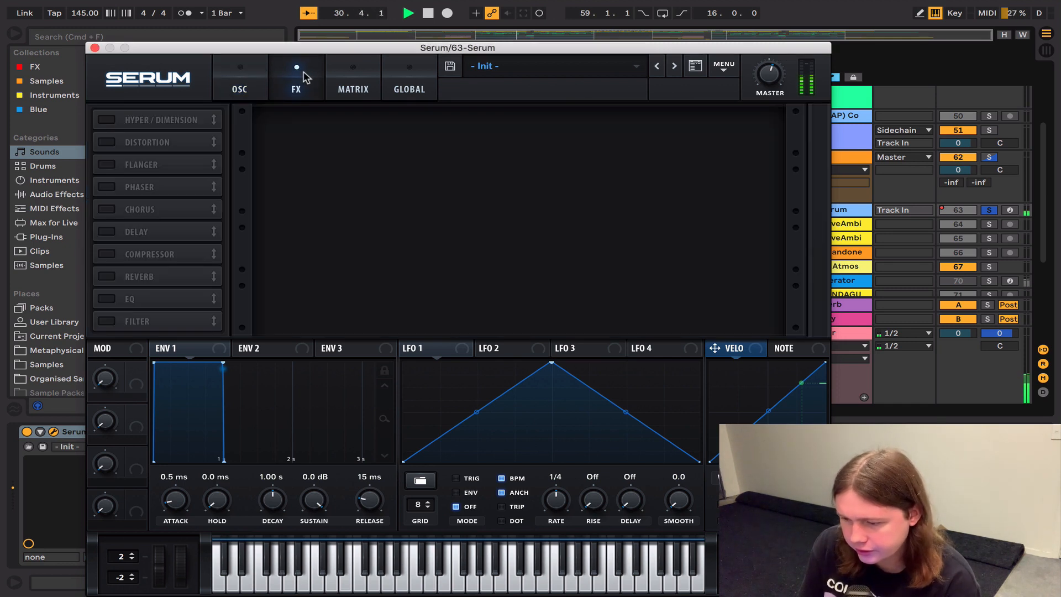
click(94, 49)
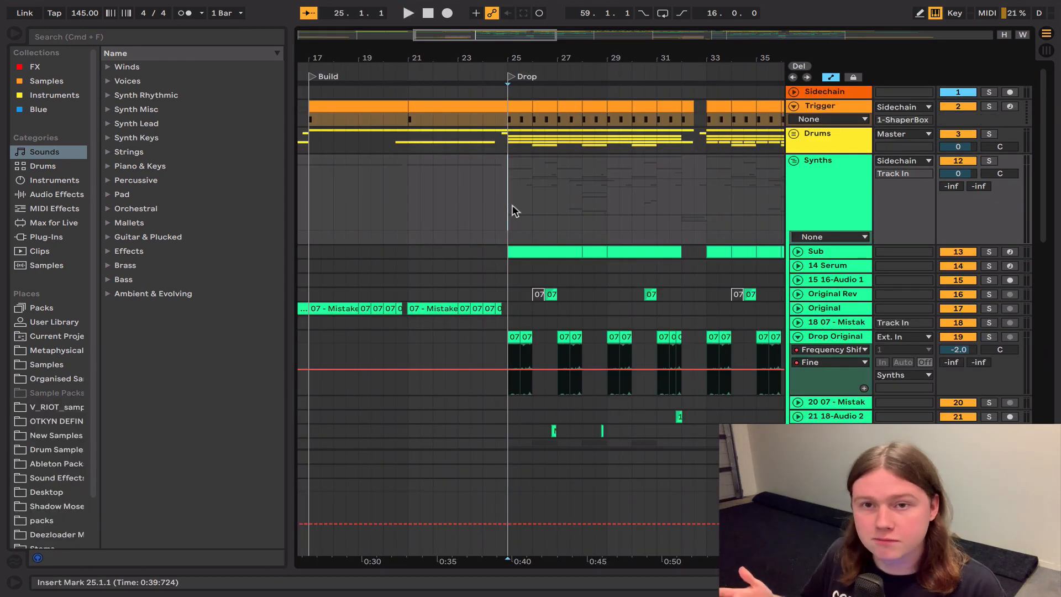
Step: Play the drop from bar 25, and solo the Drop Original track with its bar 25 clip selected
key(space)
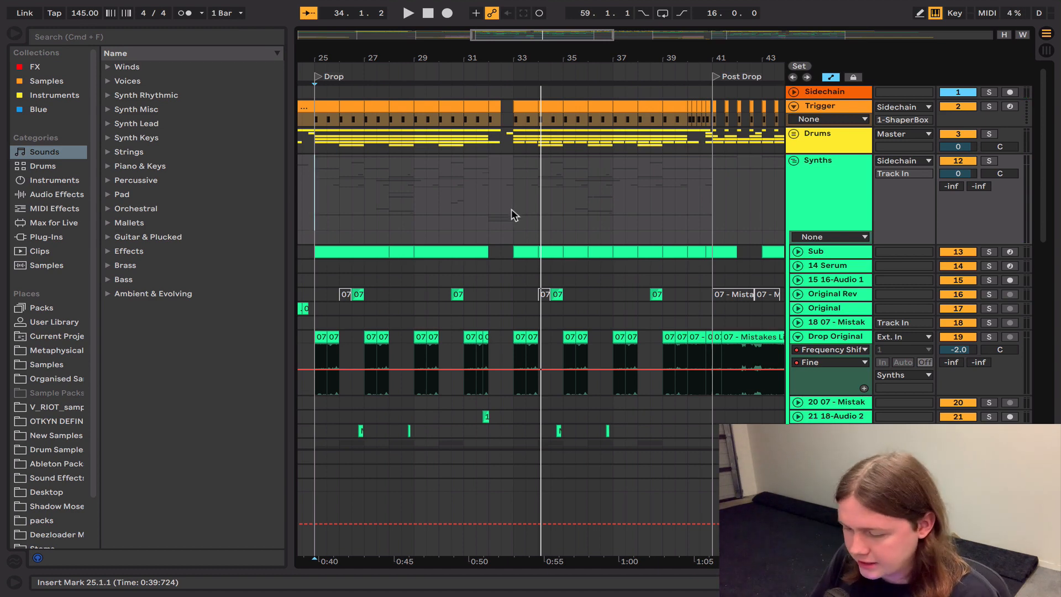
scroll(478, 277, down, 6)
scroll(478, 277, left, 3)
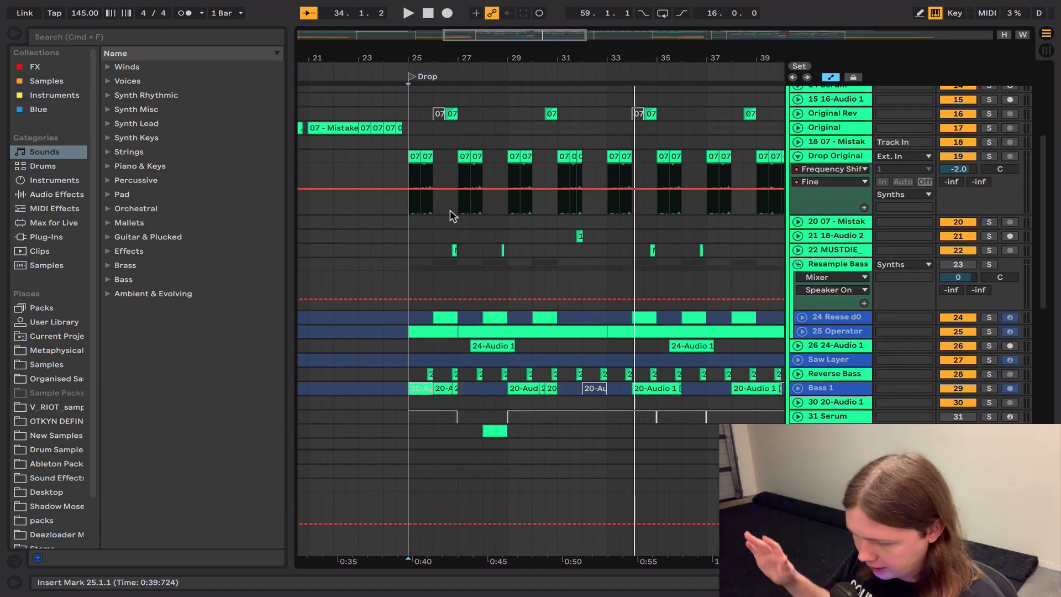
click(415, 157)
click(988, 157)
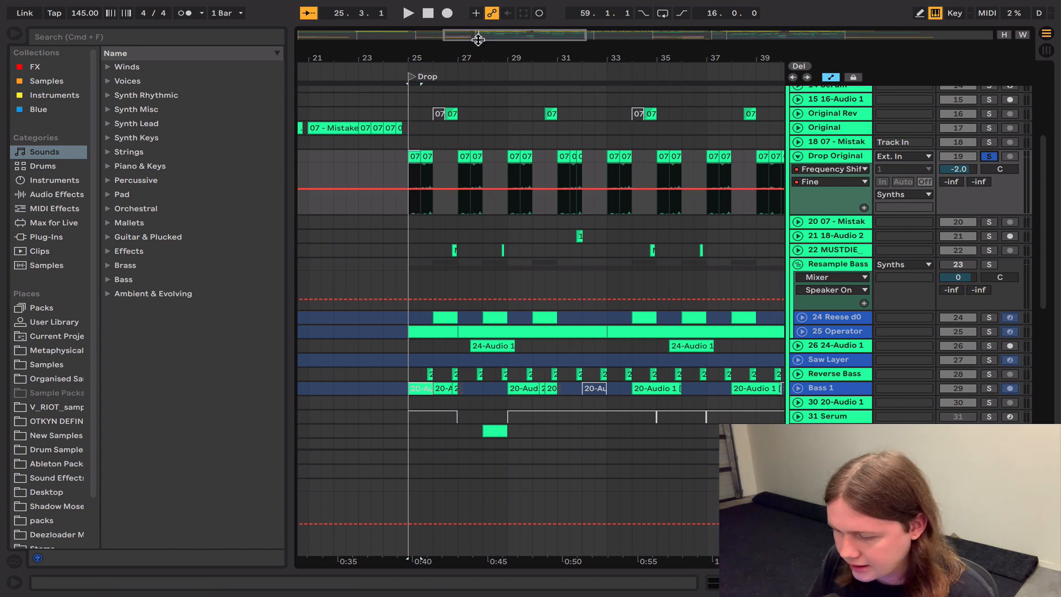
Step: Play the Drop Original track solo from bar 25, show its device chain and play it again
drag(477, 38, 477, 71)
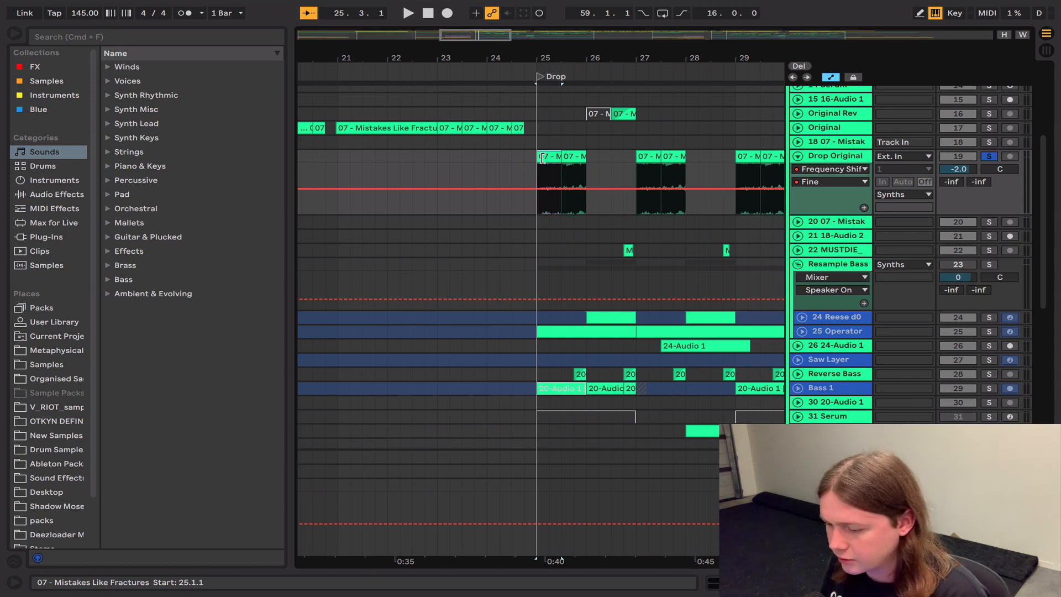
key(space)
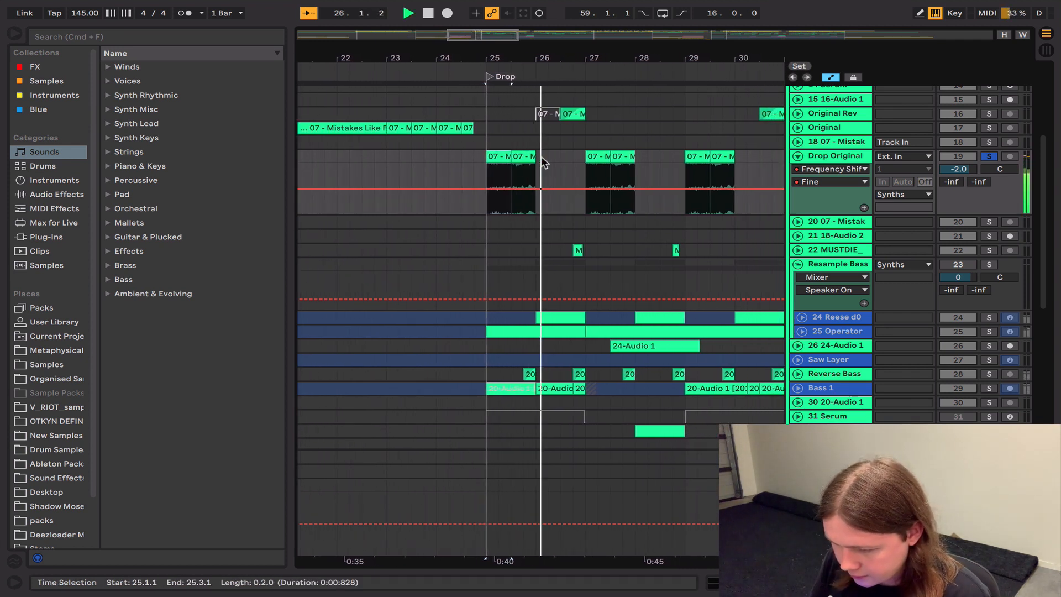
key(space)
double_click(850, 156)
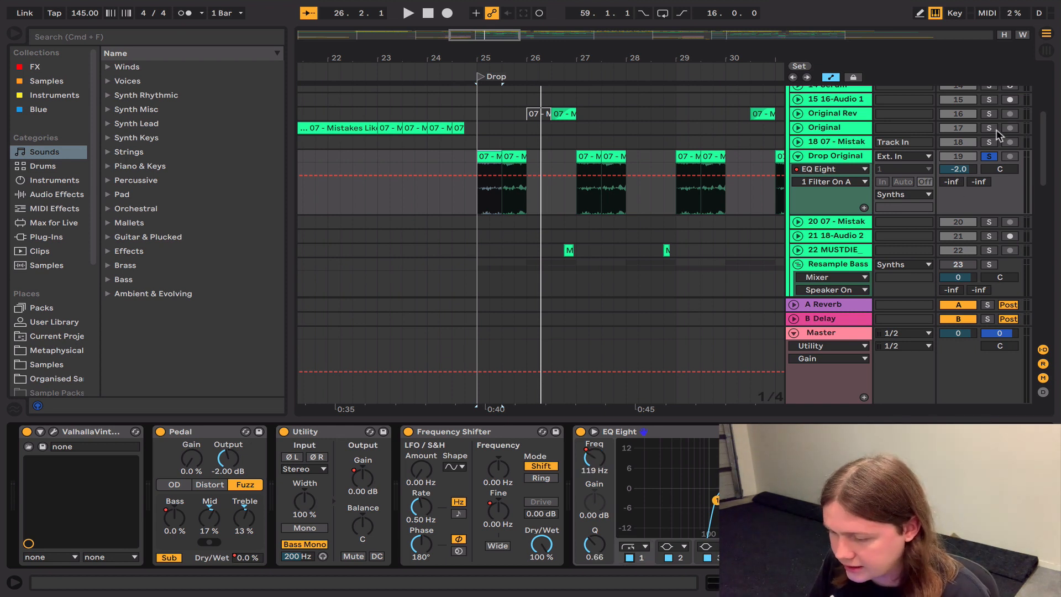
key(space)
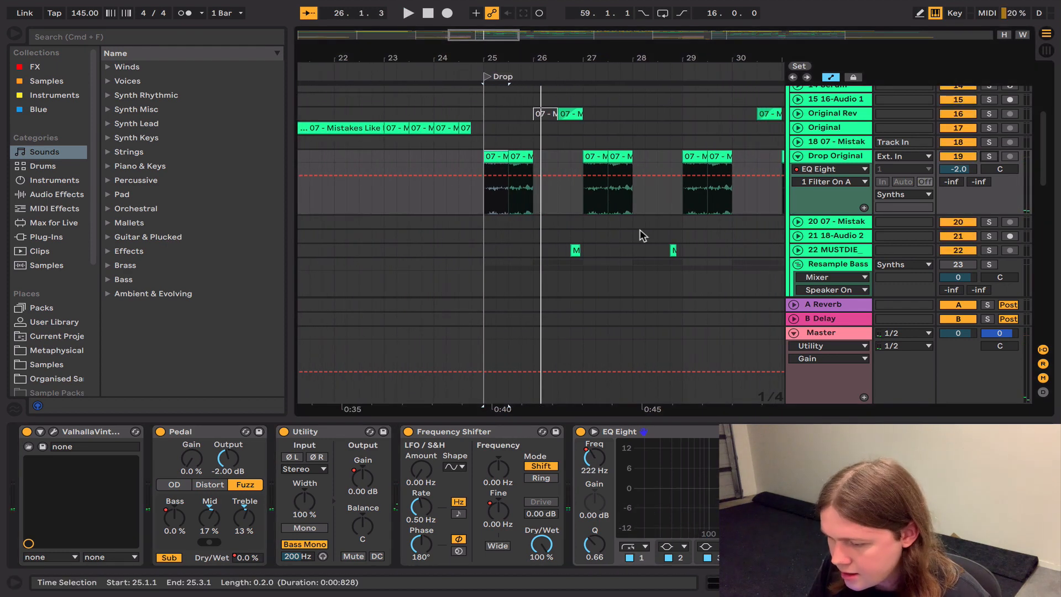
Step: Play the Bass 1 track solo from its bar 26 clip, unsolo it during playback, and inspect its effects chain
scroll(642, 235, down, 5)
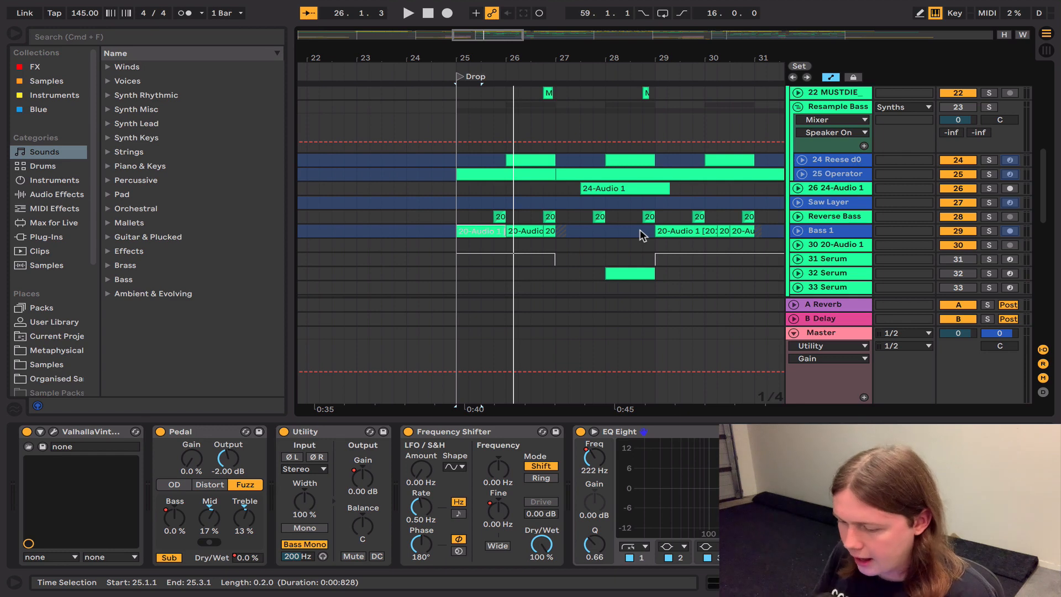
click(519, 229)
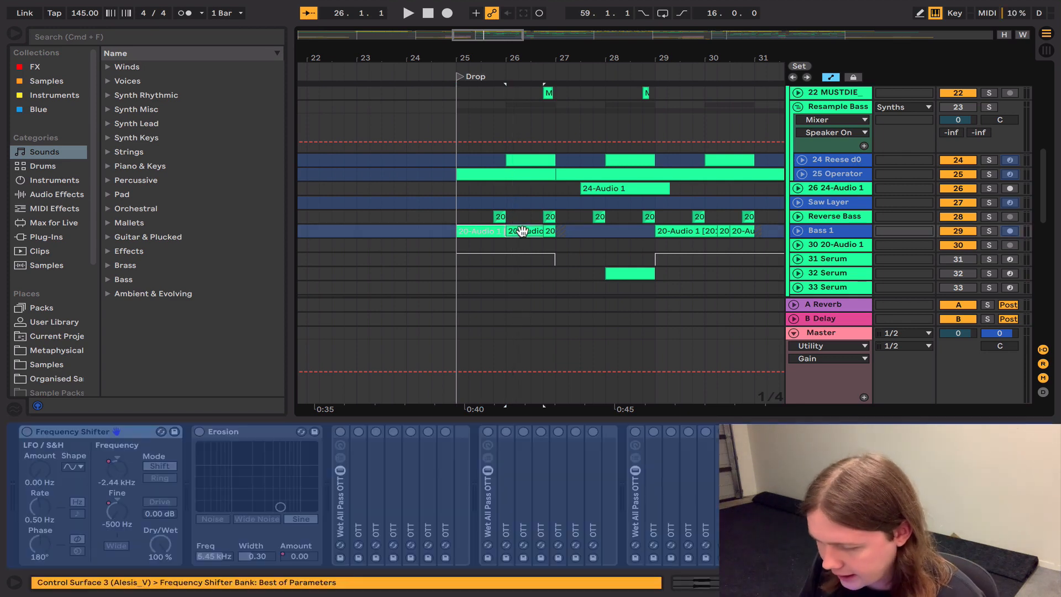
click(989, 231)
key(space)
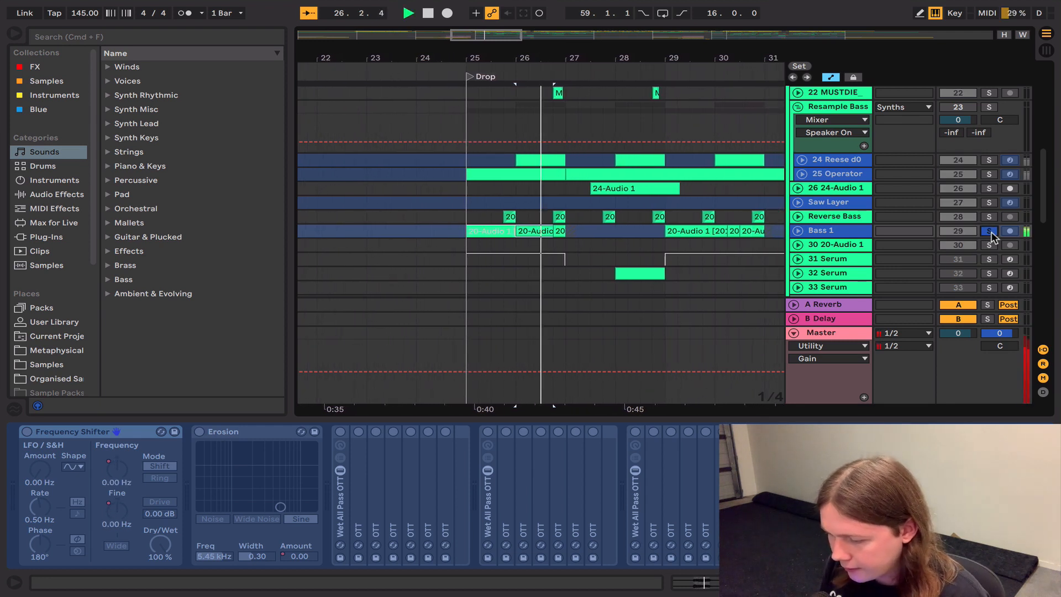
click(989, 231)
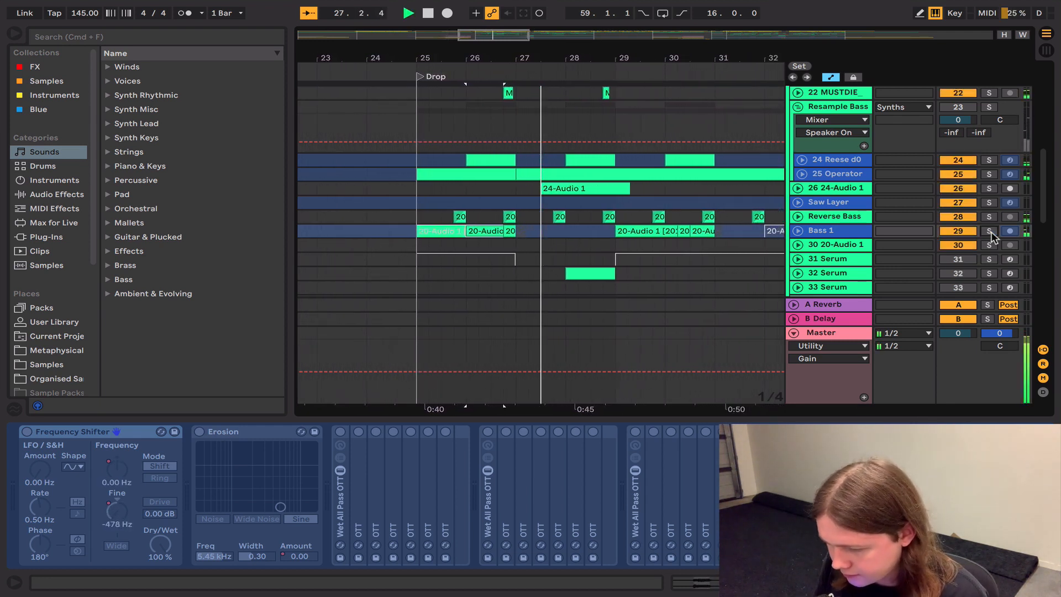
key(space)
click(828, 231)
scroll(596, 500, right, 10)
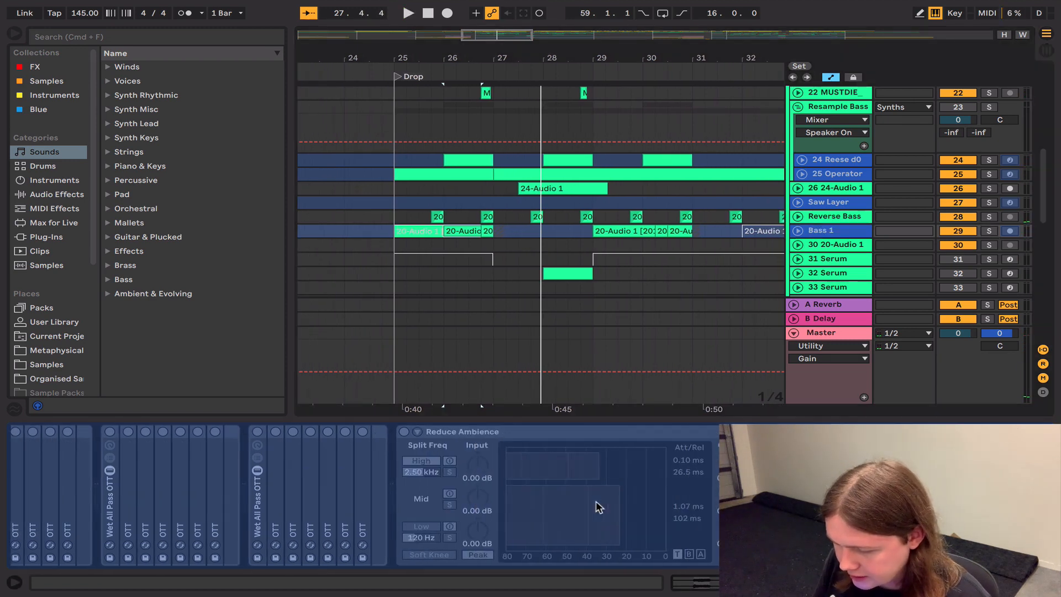
Step: Show the Resample Bass group's device chain, solo the group and play it from bar 26
click(829, 108)
click(989, 107)
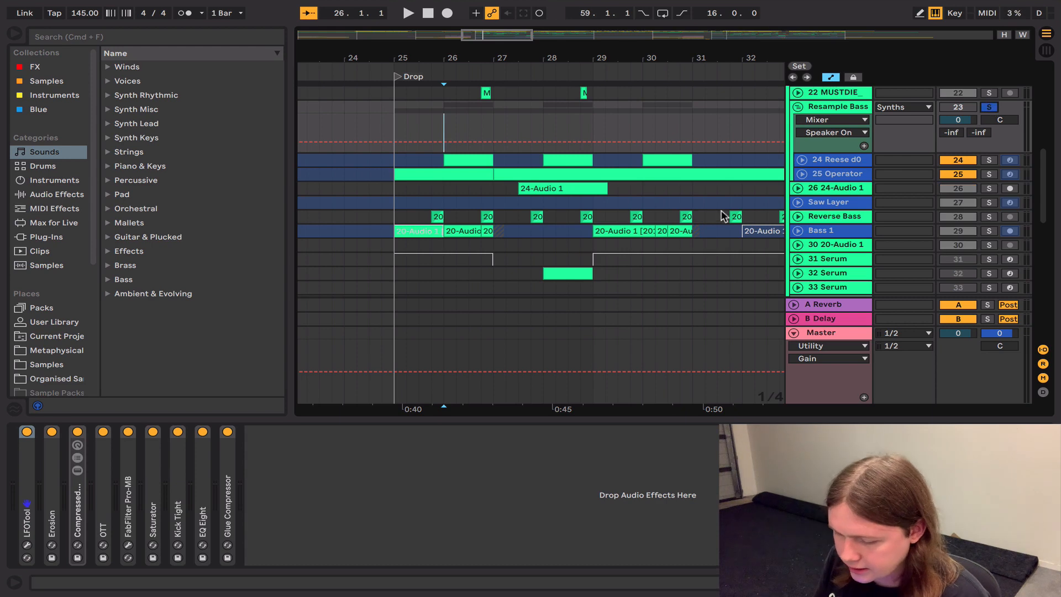
key(space)
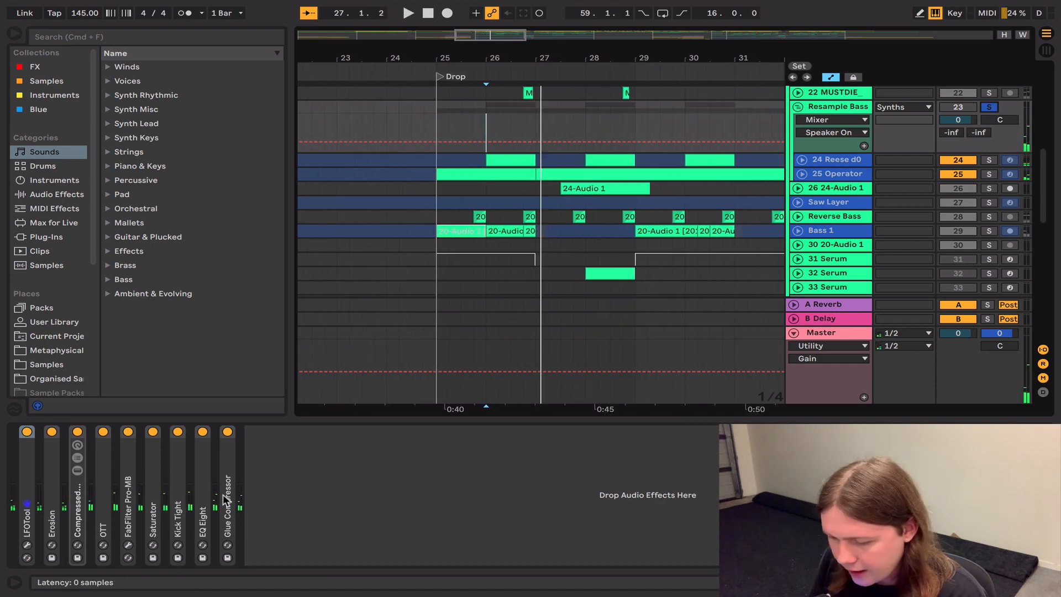
Step: Solo and play the Reese d0 and Operator layers of the Resample Bass group one at a time
key(space)
click(224, 495)
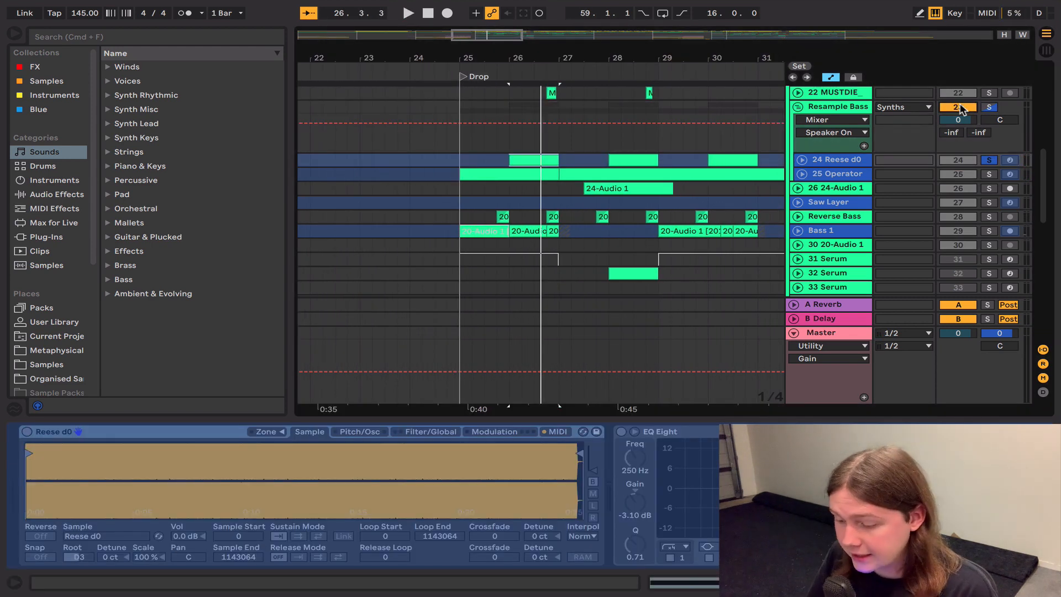
key(space)
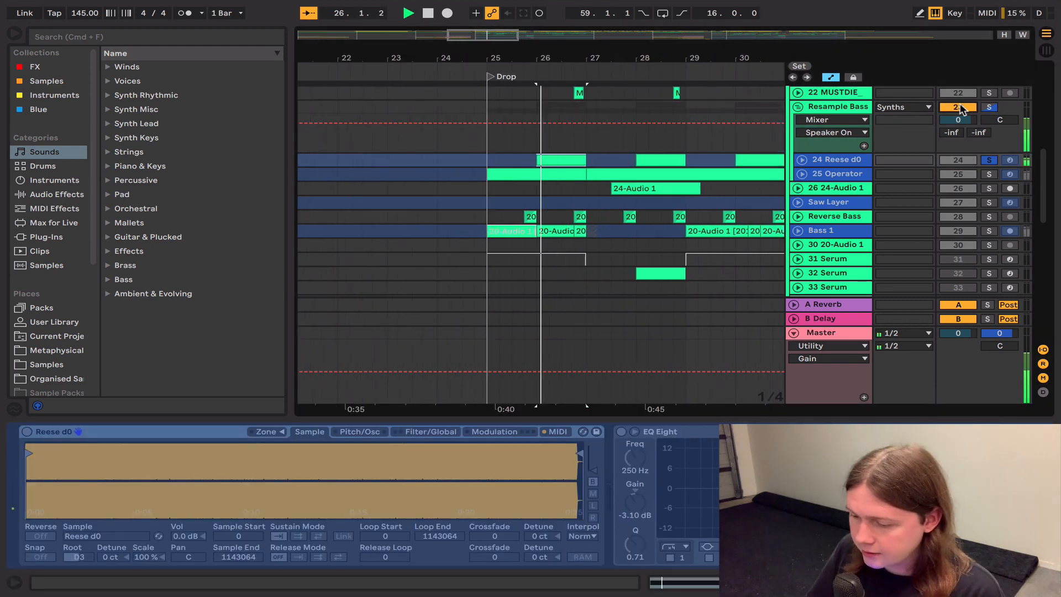
click(989, 174)
click(863, 177)
key(space)
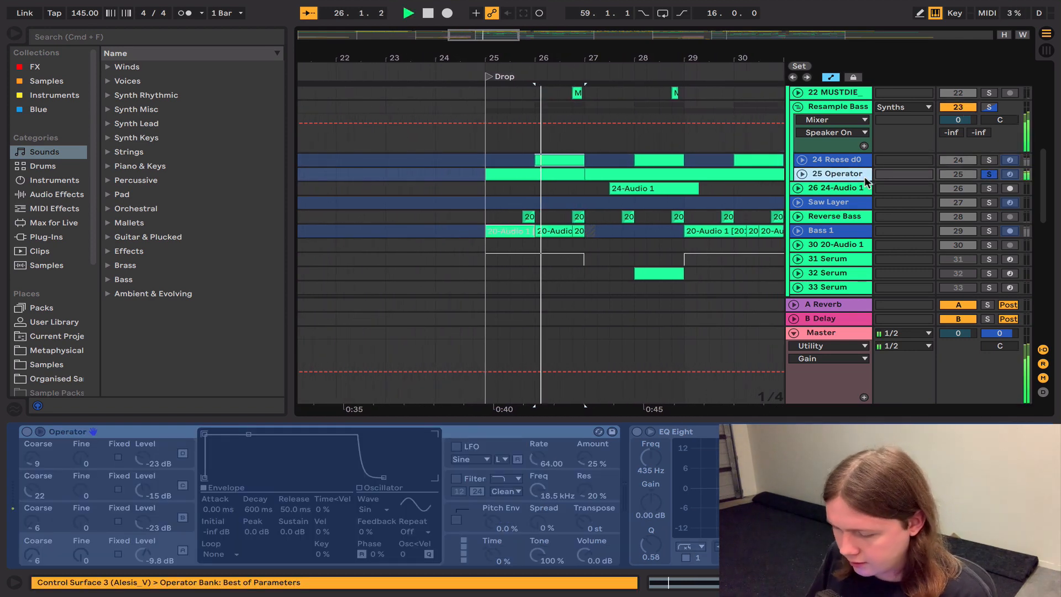
Step: Bypass all effects on the Resample Bass group and play it dry from bar 26
scroll(531, 491, right, 4)
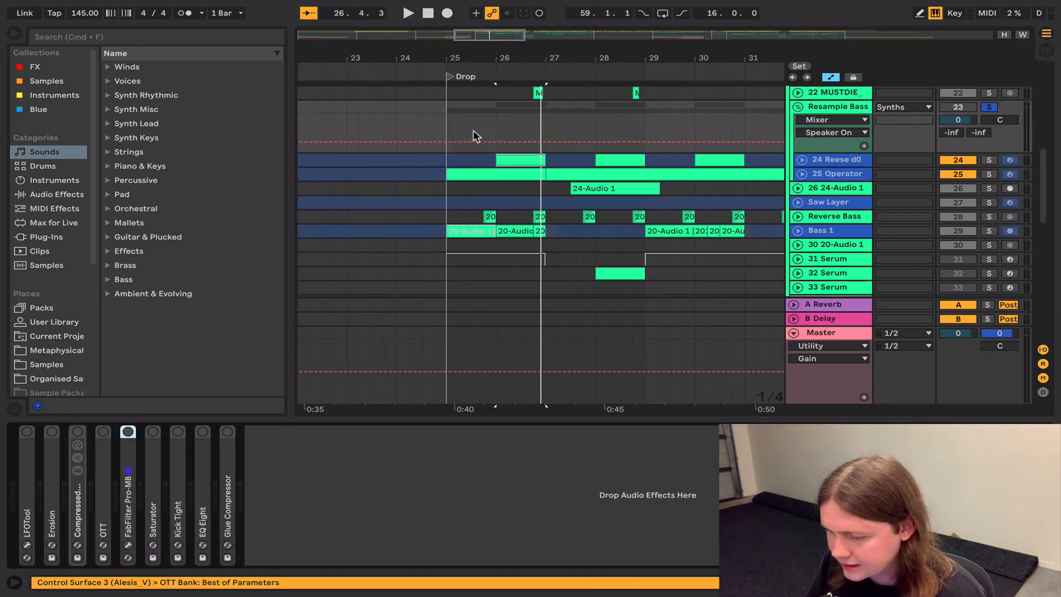
click(493, 125)
key(space)
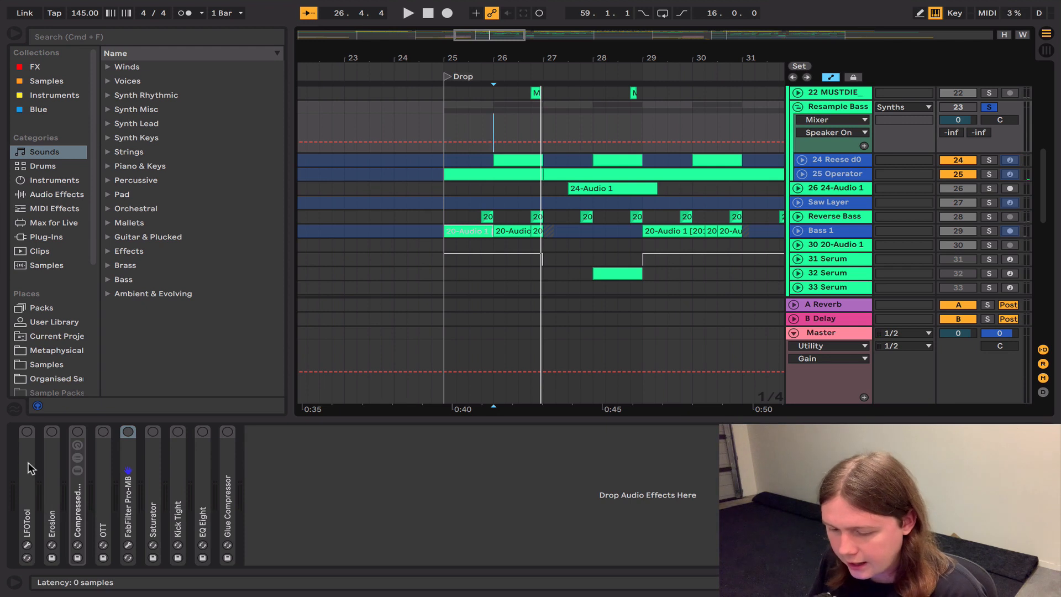
Step: Re-enable LFOTool on the Resample Bass group and play the result from bar 26
click(26, 432)
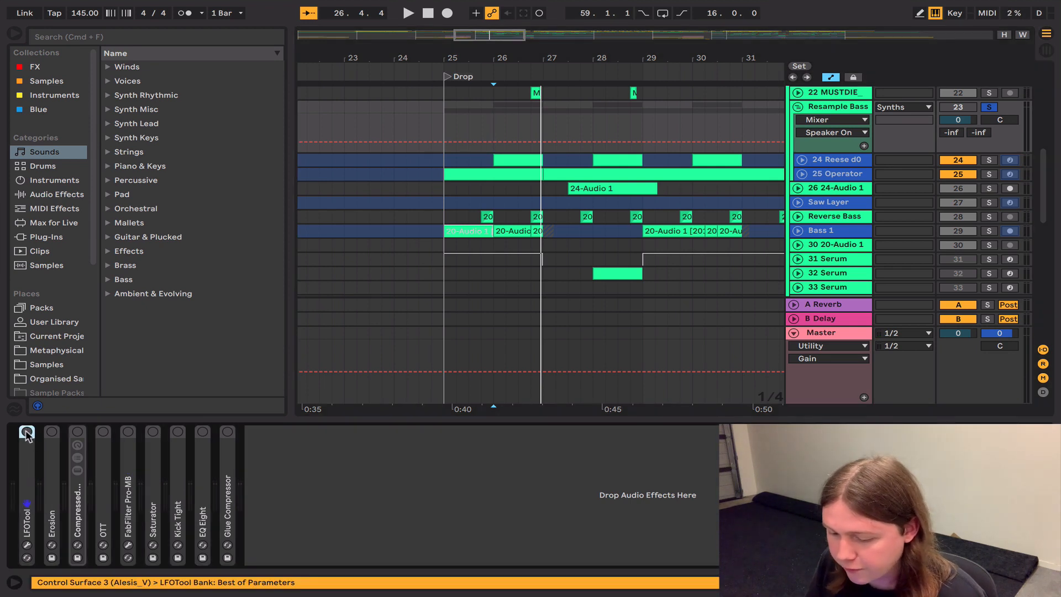
click(26, 432)
key(space)
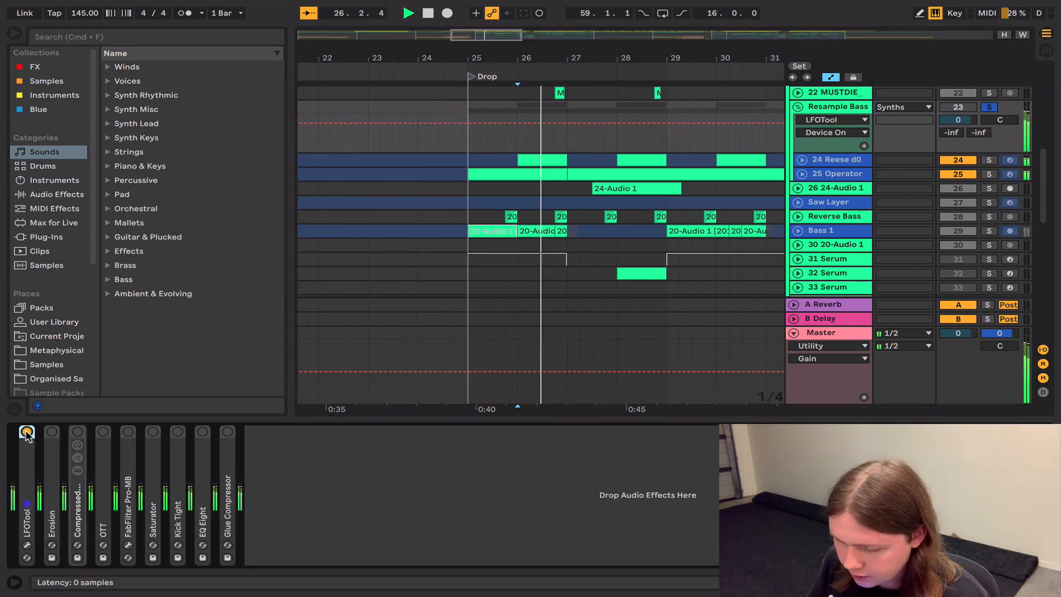
key(space)
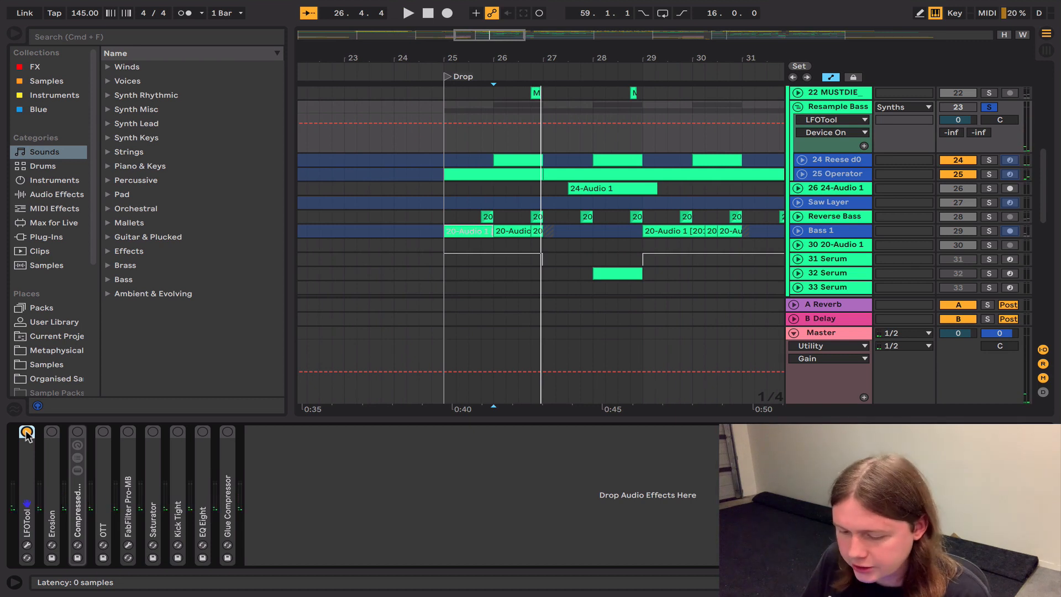
Step: Re-enable Erosion on the Resample Bass group, show its settings and play from bar 26
click(53, 432)
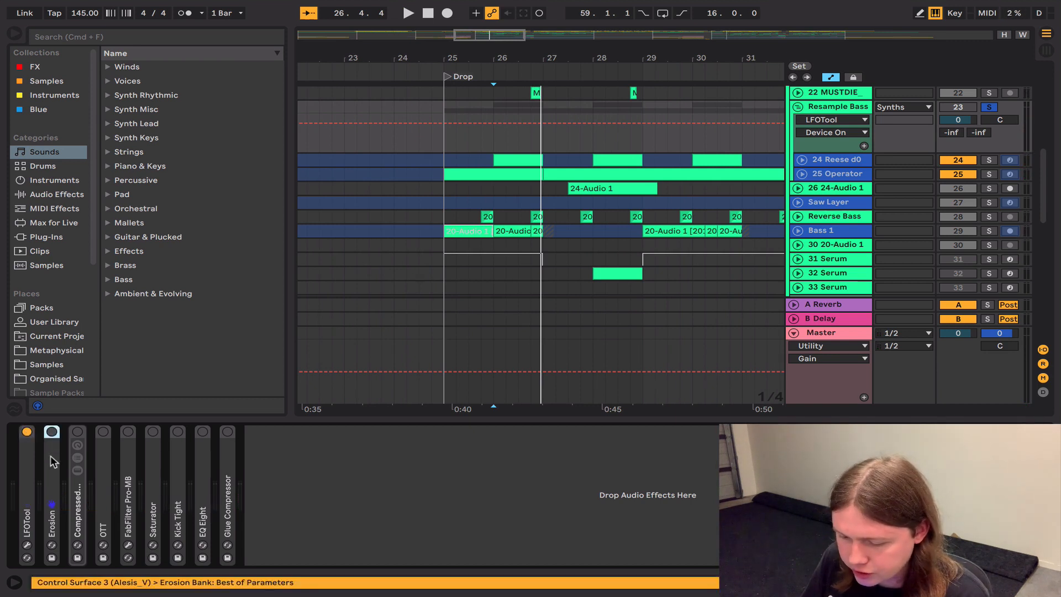
key(space)
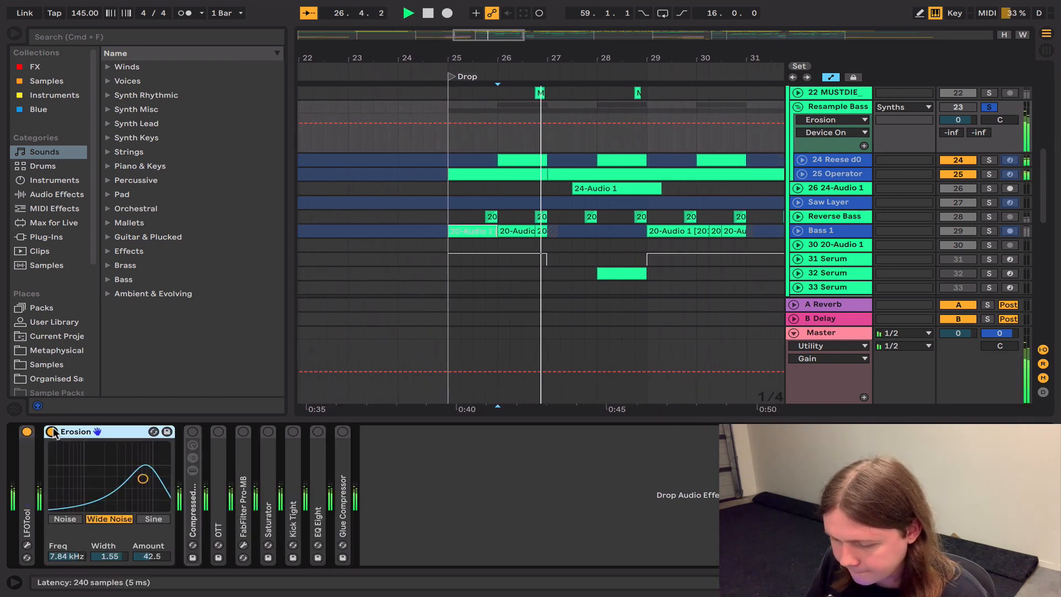
key(space)
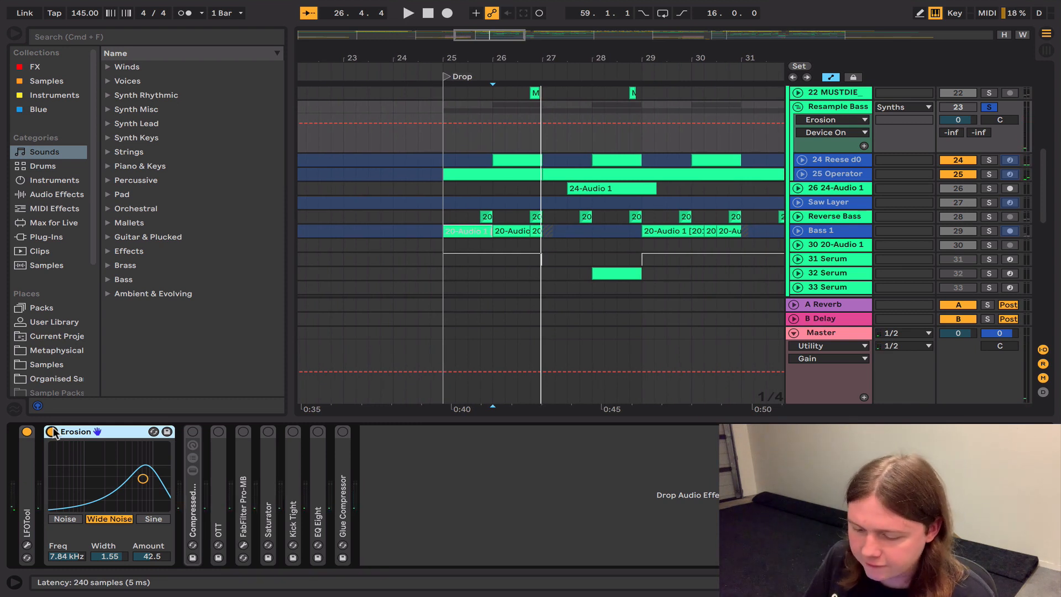
Step: Expand and re-enable Compressed Room Reverb on the Resample Bass group, and play from bar 26
double_click(194, 503)
click(191, 431)
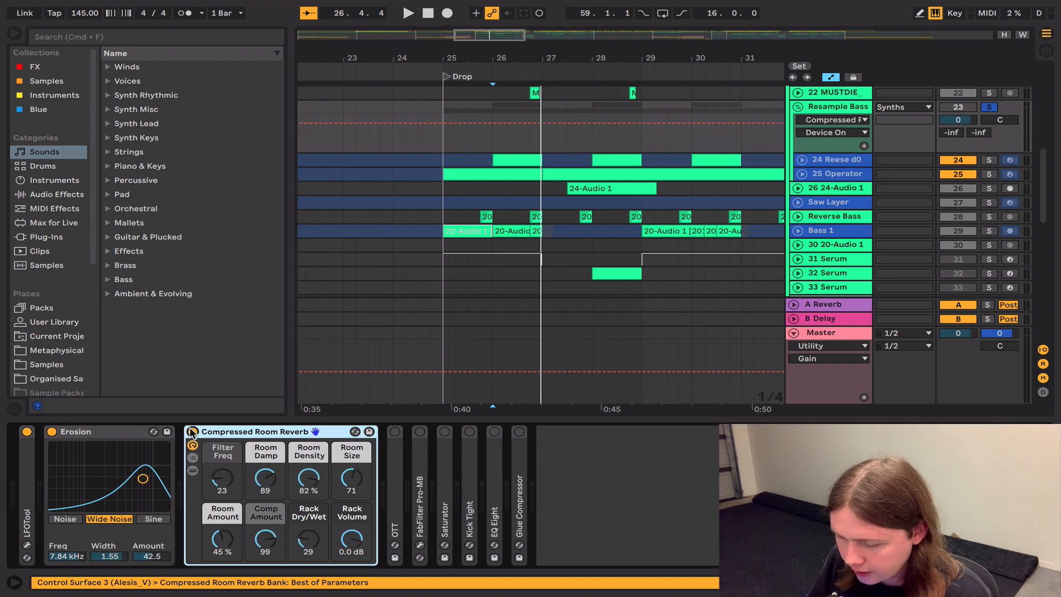
key(space)
key(space)
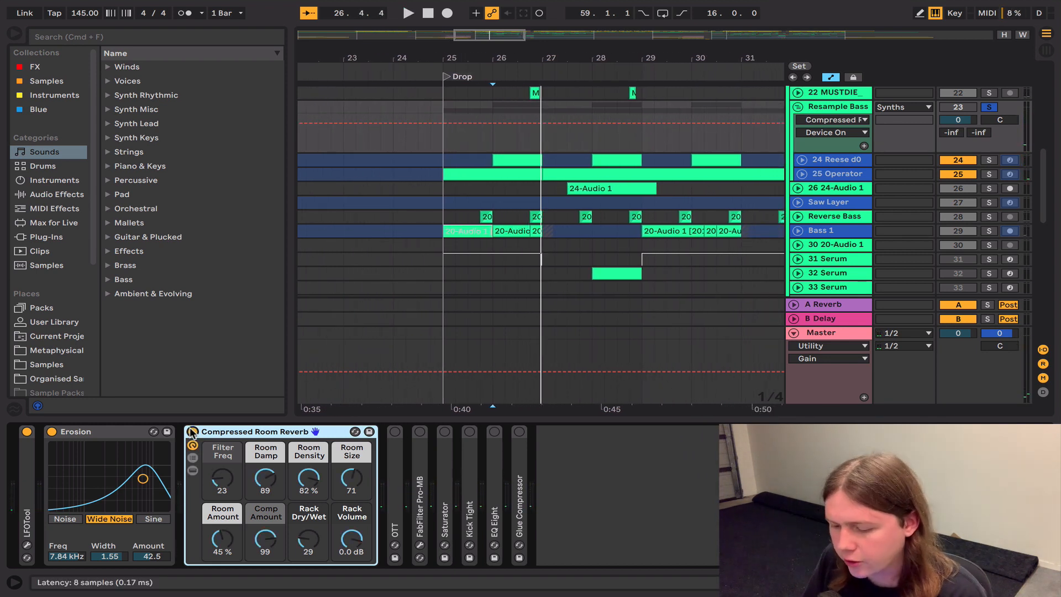
Step: Expand and re-enable OTT on the Resample Bass group, and play from bar 26
double_click(394, 462)
click(394, 431)
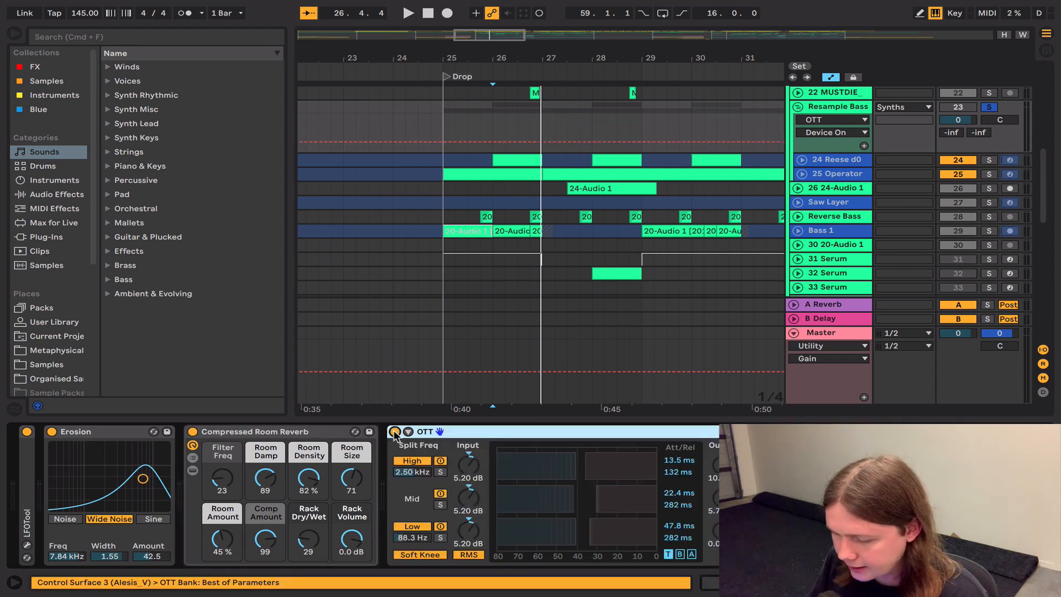
key(space)
key(space)
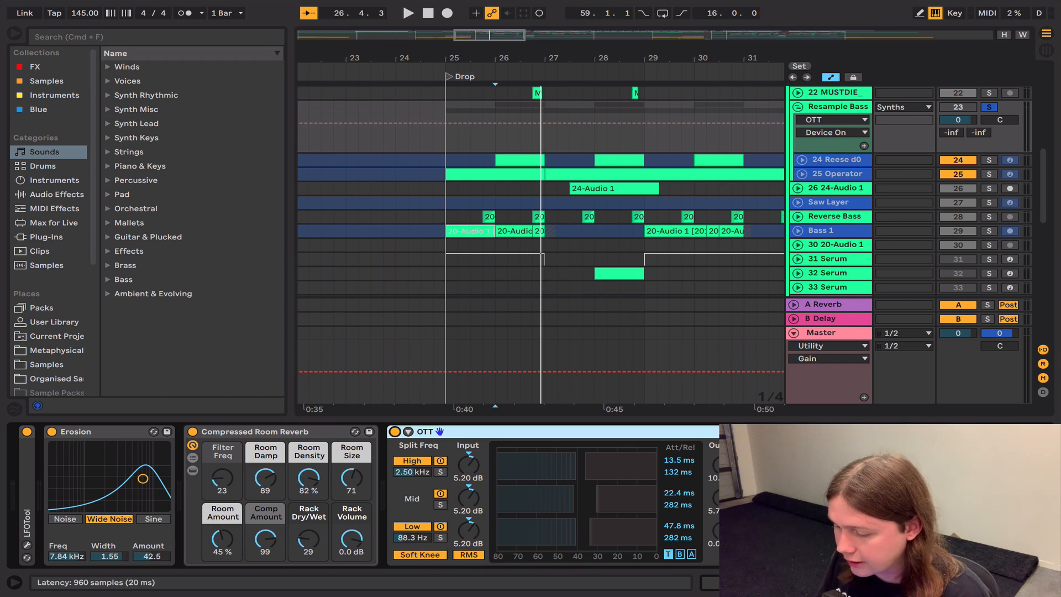
Step: Play the Resample Bass group with FabFilter Pro-MB off and on, leave it enabled, and inspect its multiband curves
click(801, 432)
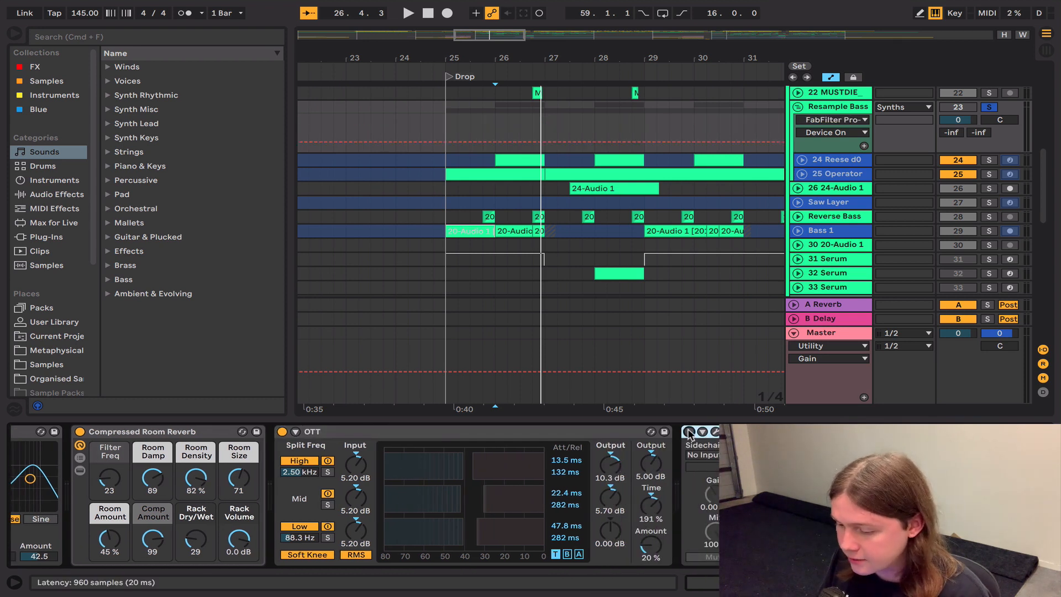
key(space)
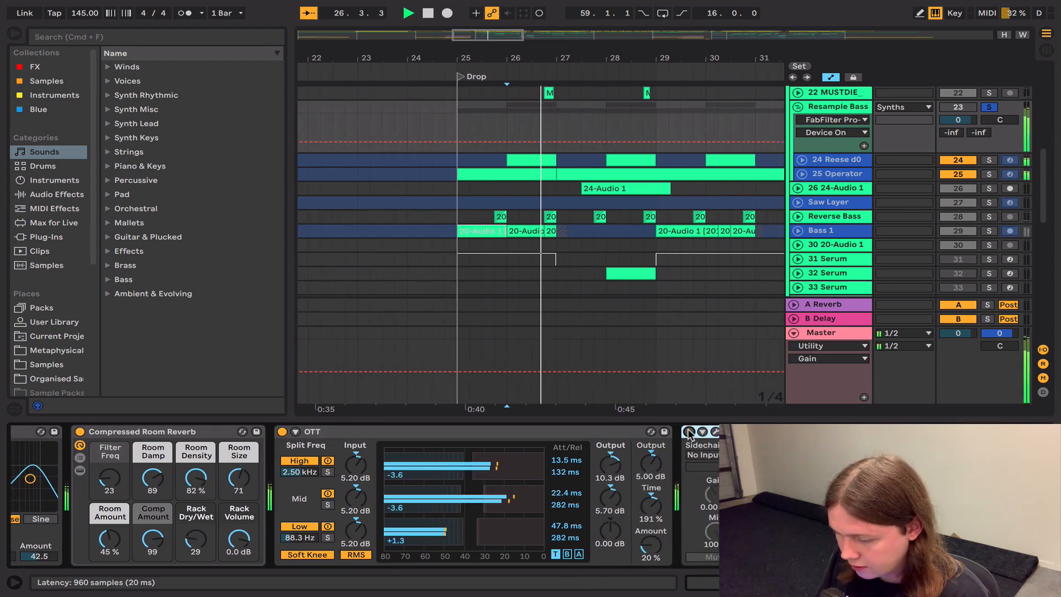
key(space)
click(688, 433)
key(space)
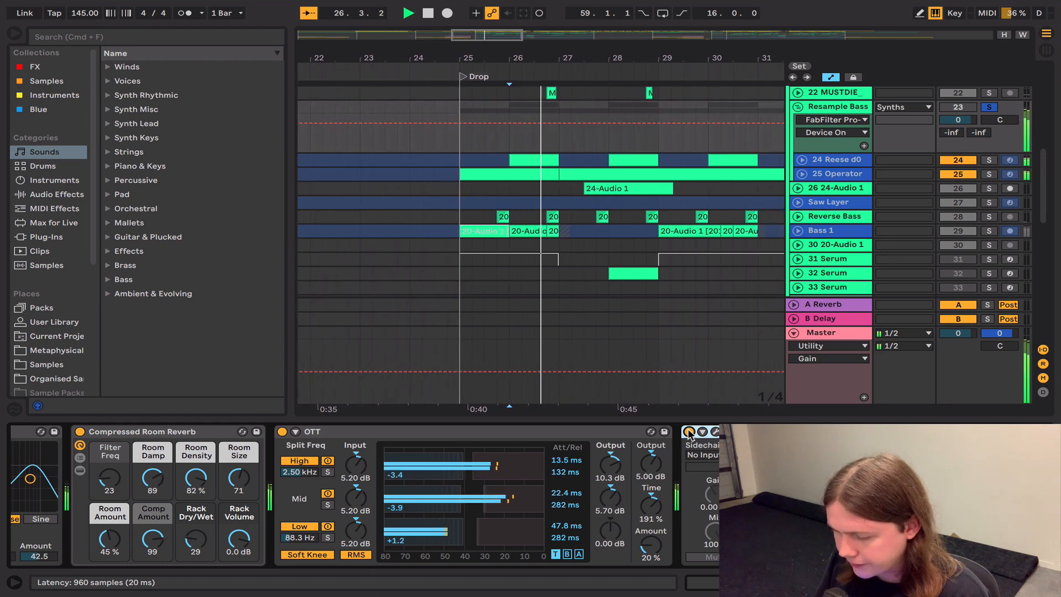
key(space)
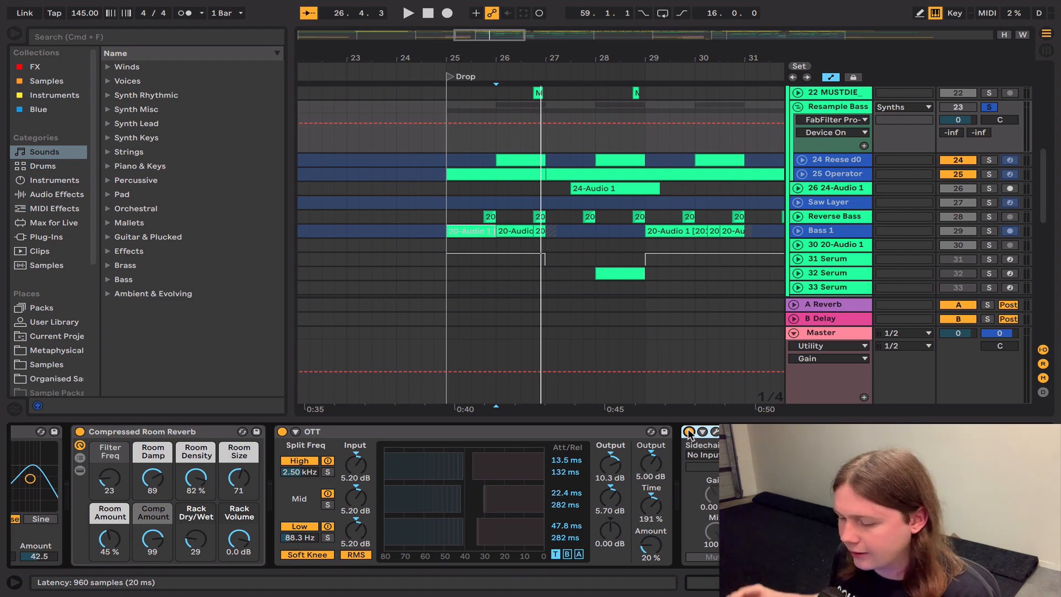
click(715, 432)
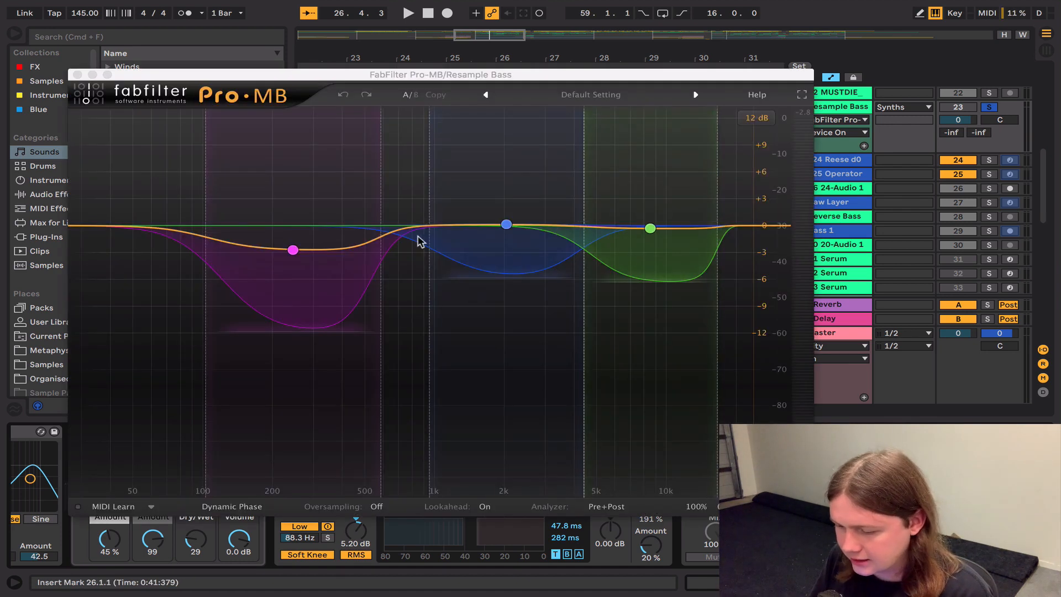
click(68, 78)
Step: Re-enable Saturator on the Resample Bass group and play from bar 26
click(928, 431)
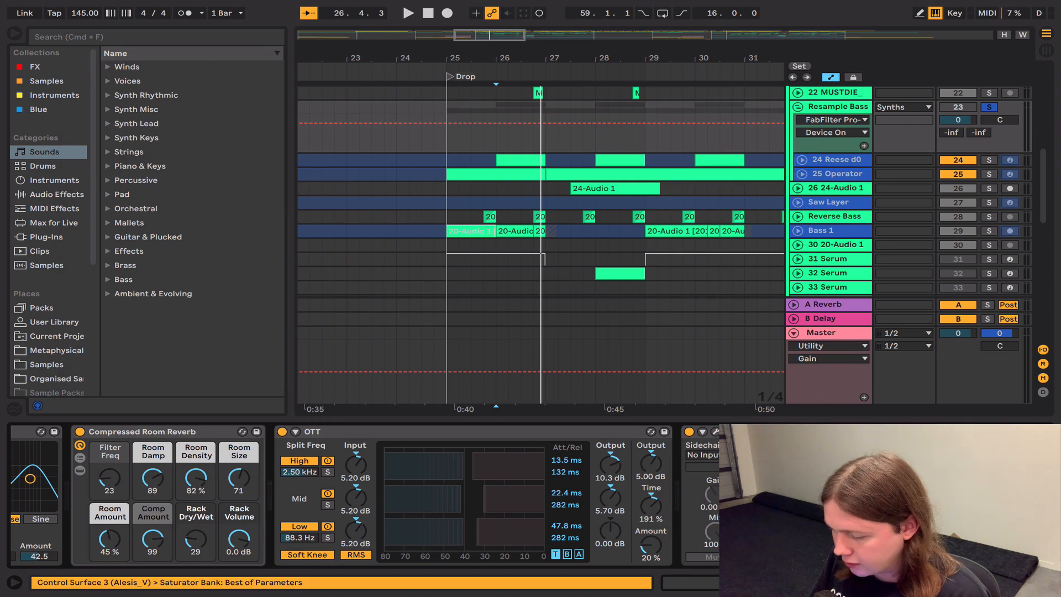
scroll(928, 436, right, 6)
key(space)
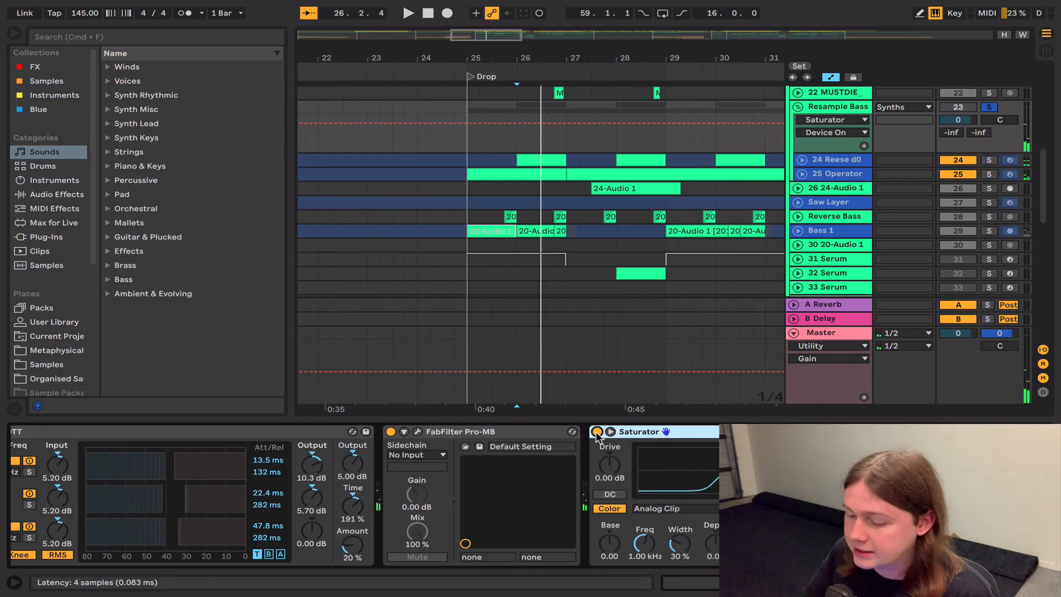
key(space)
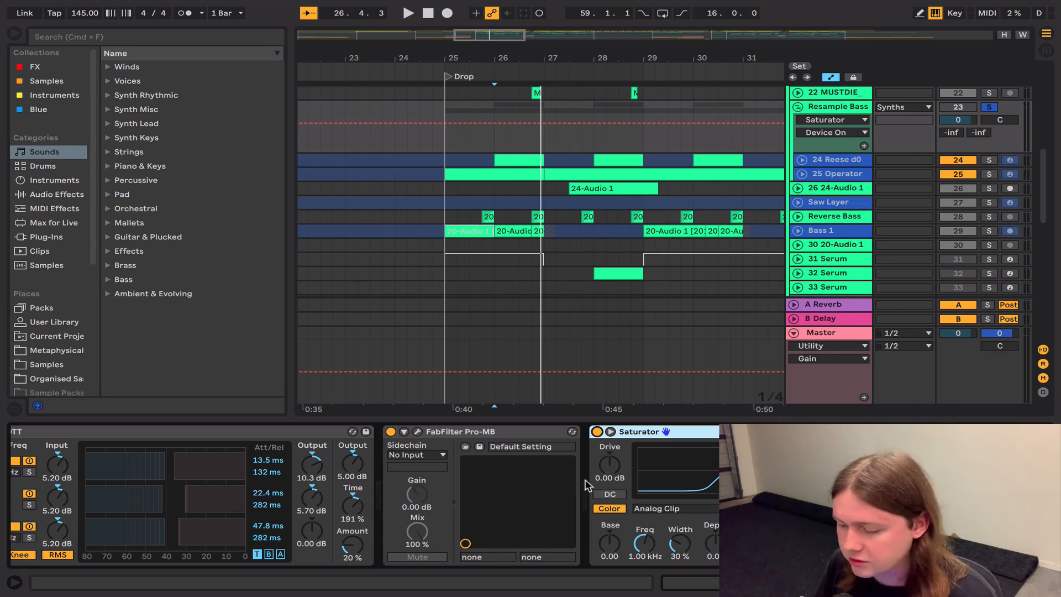
Step: Expand the Kick Tight device on the Resample Bass group and re-enable it
scroll(587, 485, left, 1)
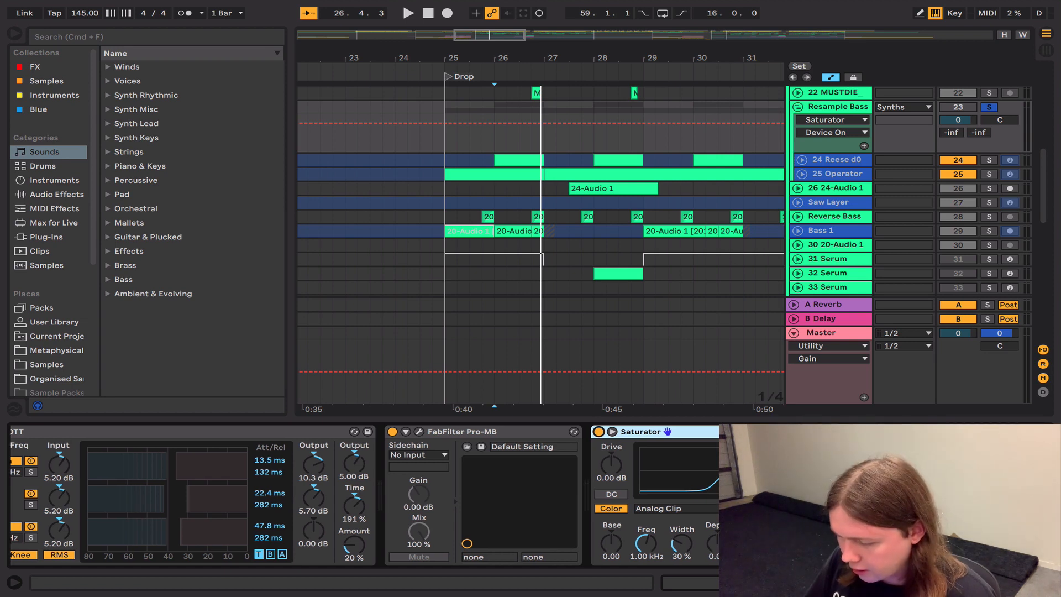
double_click(907, 486)
scroll(907, 486, right, 8)
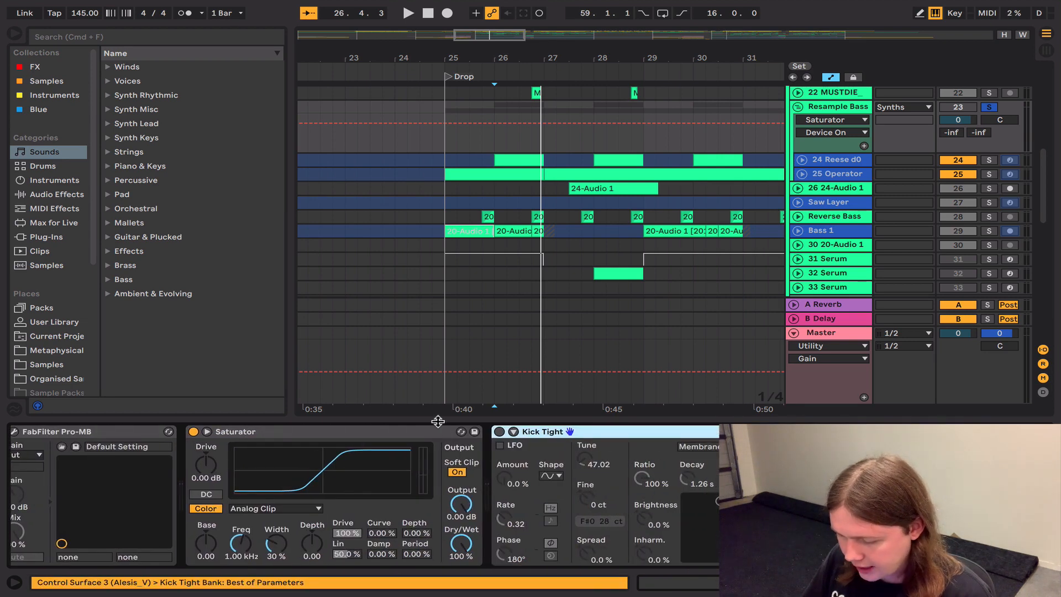
click(499, 431)
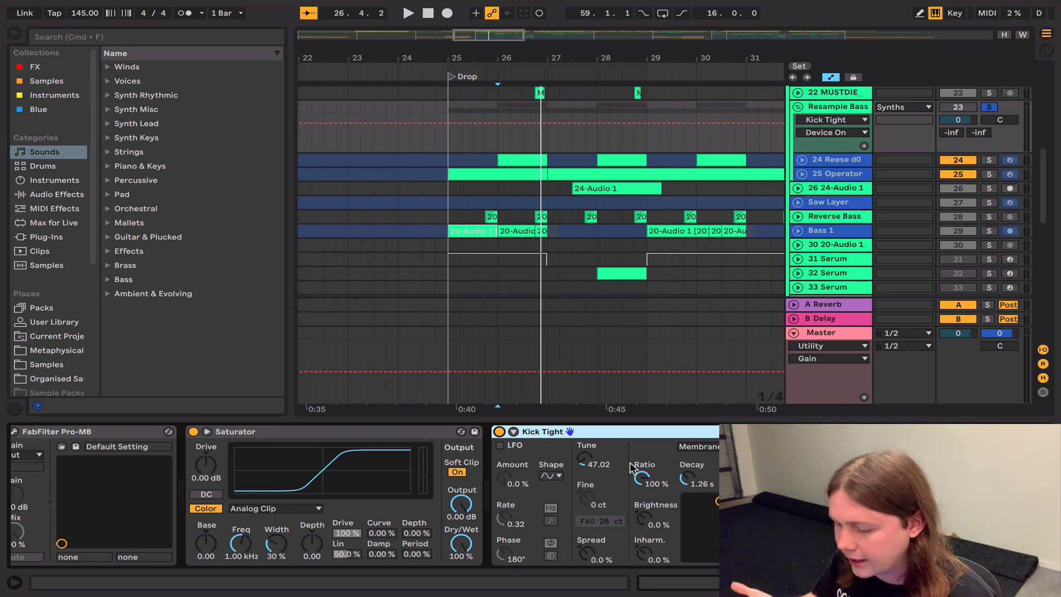
Step: Re-enable EQ Eight on the Resample Bass group and inspect its separate side and mid curves
click(932, 432)
scroll(928, 471, right, 6)
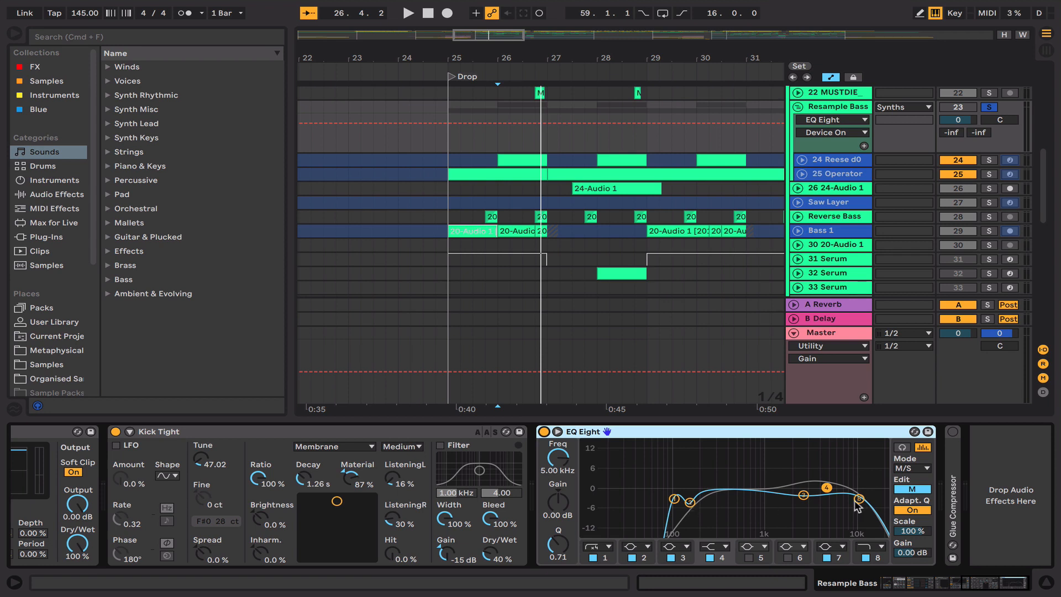
click(925, 490)
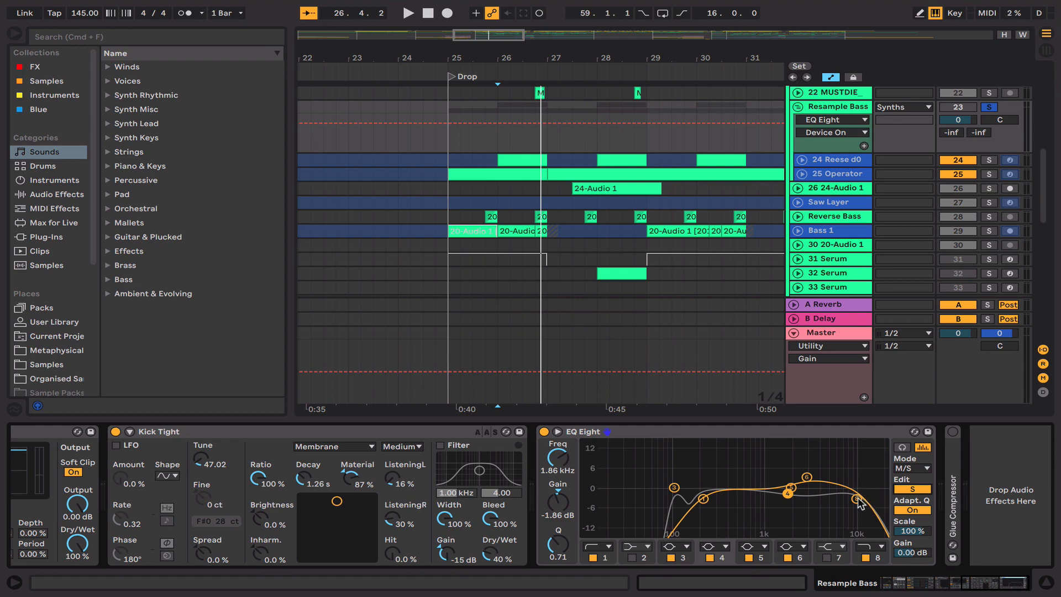
click(918, 489)
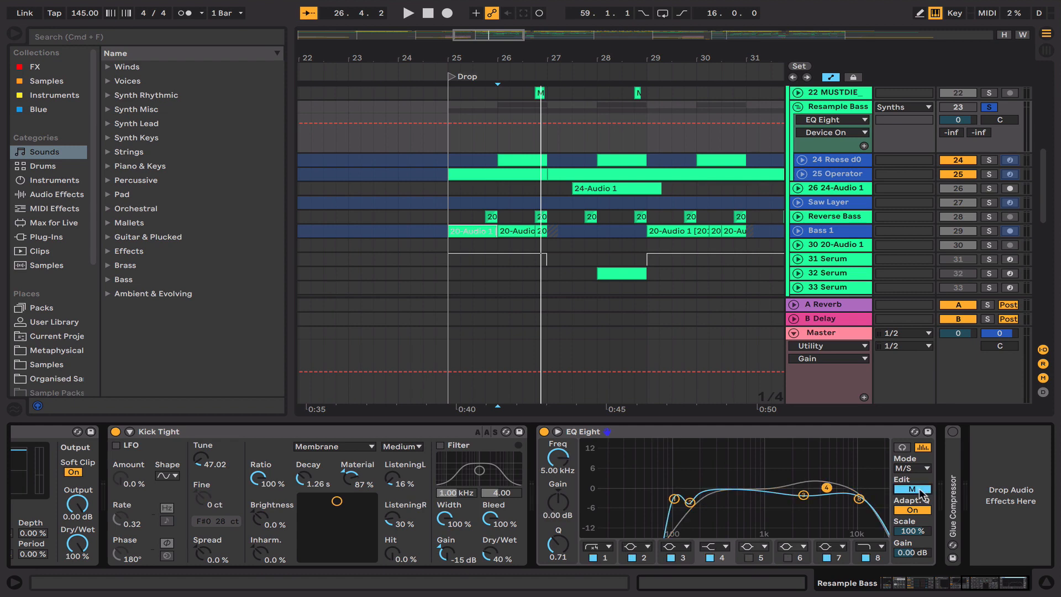
Step: Play the Resample Bass group from bar 26 while comparing EQ Eight bypassed and enabled
click(544, 432)
key(space)
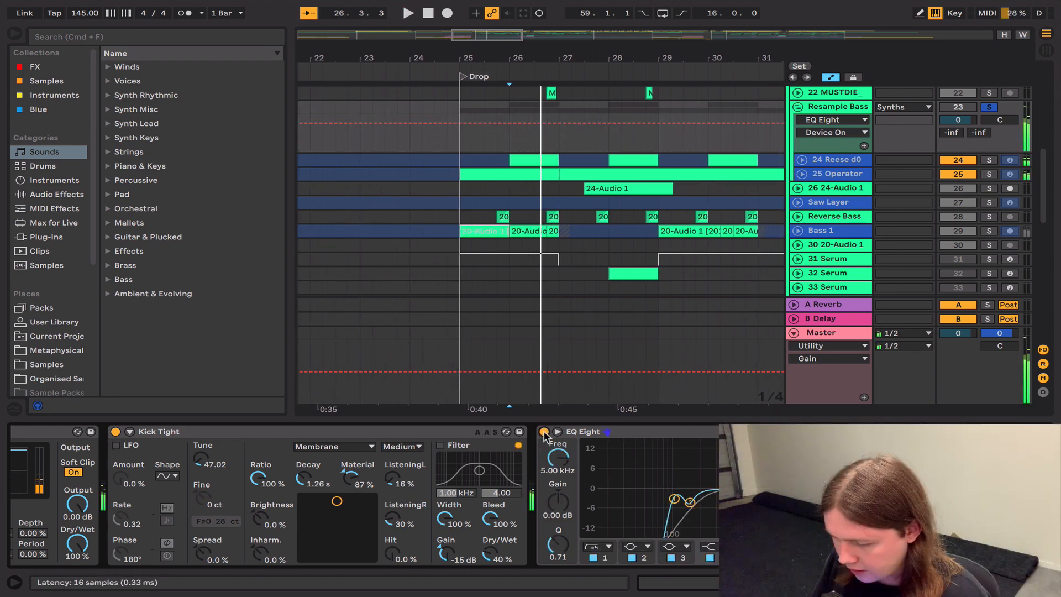
click(544, 432)
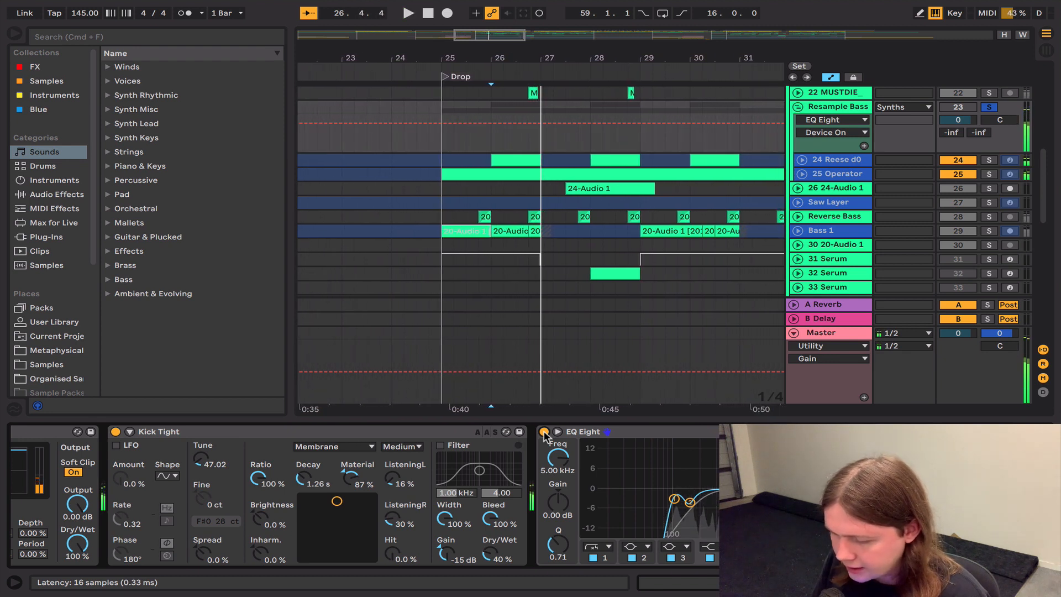
key(space)
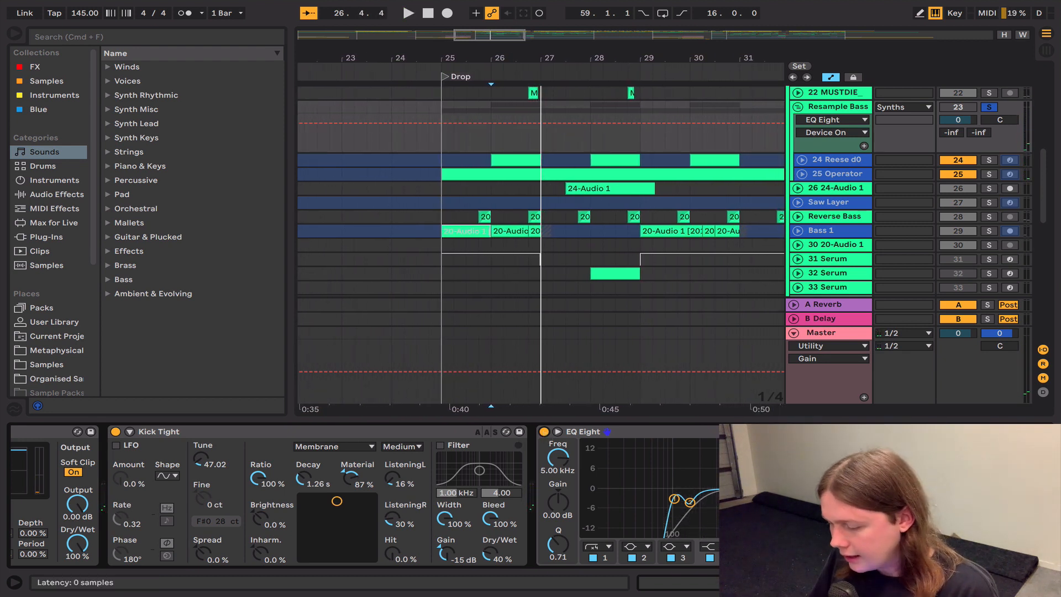
Step: Re-enable Glue Compressor on the Resample Bass group and play the full chain from bar 26
click(952, 432)
scroll(952, 432, right, 4)
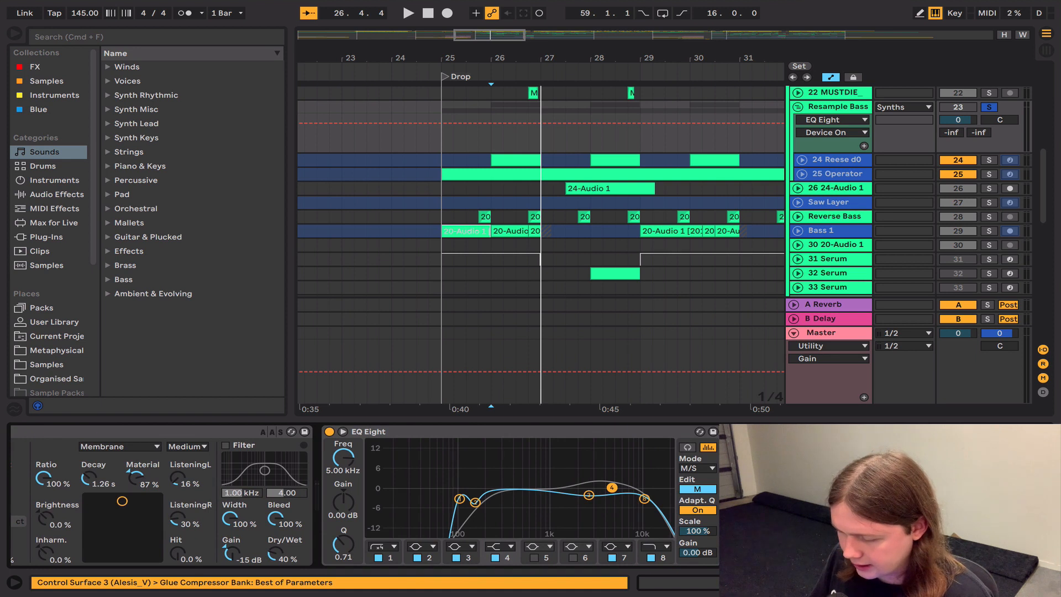
key(space)
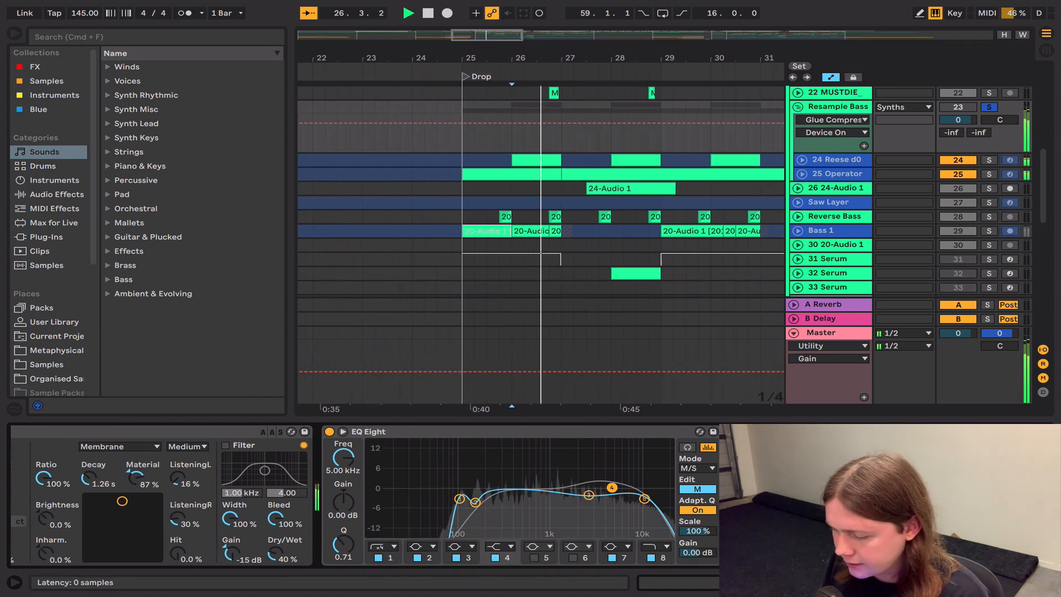
key(space)
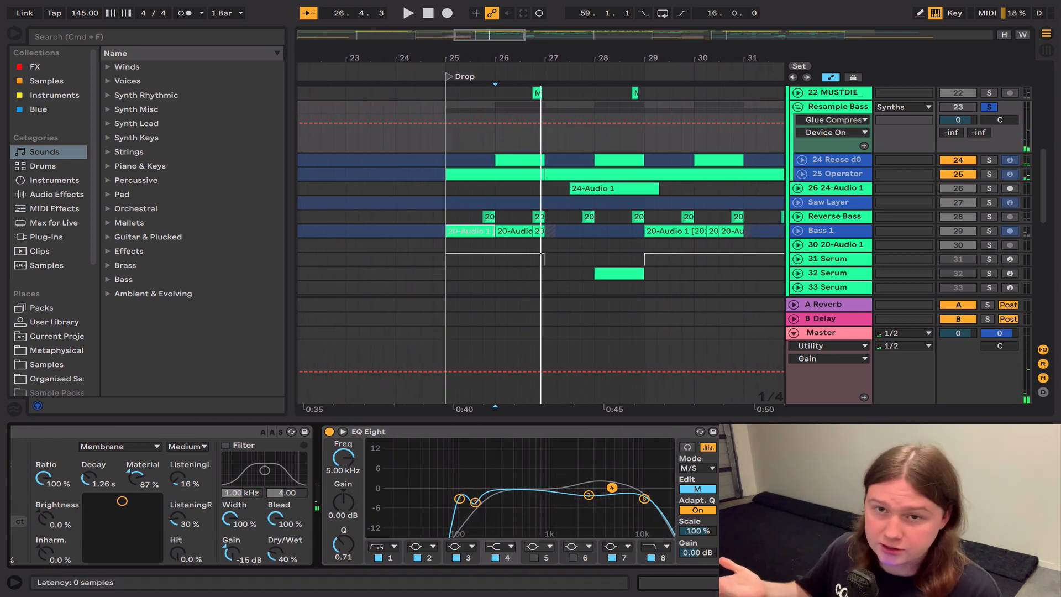
Step: Solo the Bass 1 track, play it from bar 26 and show its device chain
click(989, 232)
key(space)
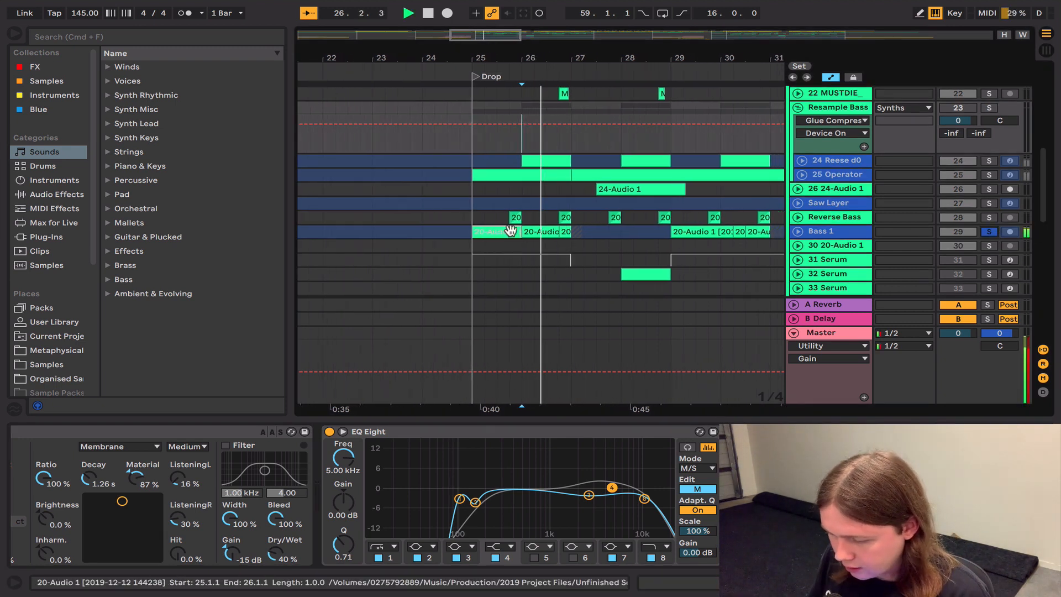
click(842, 231)
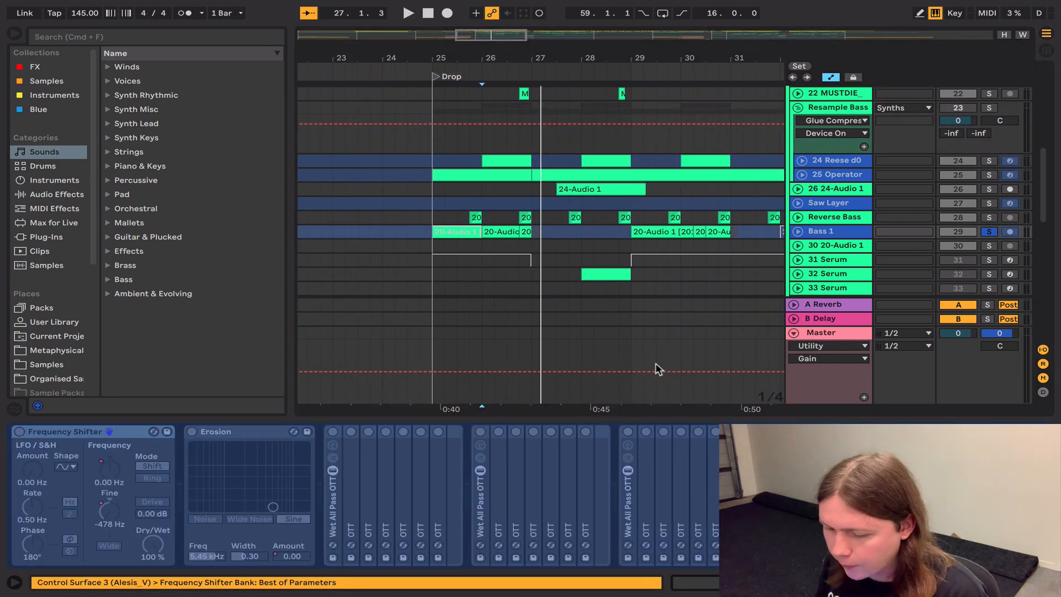
Step: Unfreeze the Bass 1 track and look through its effects chain
click(823, 231)
right_click(823, 231)
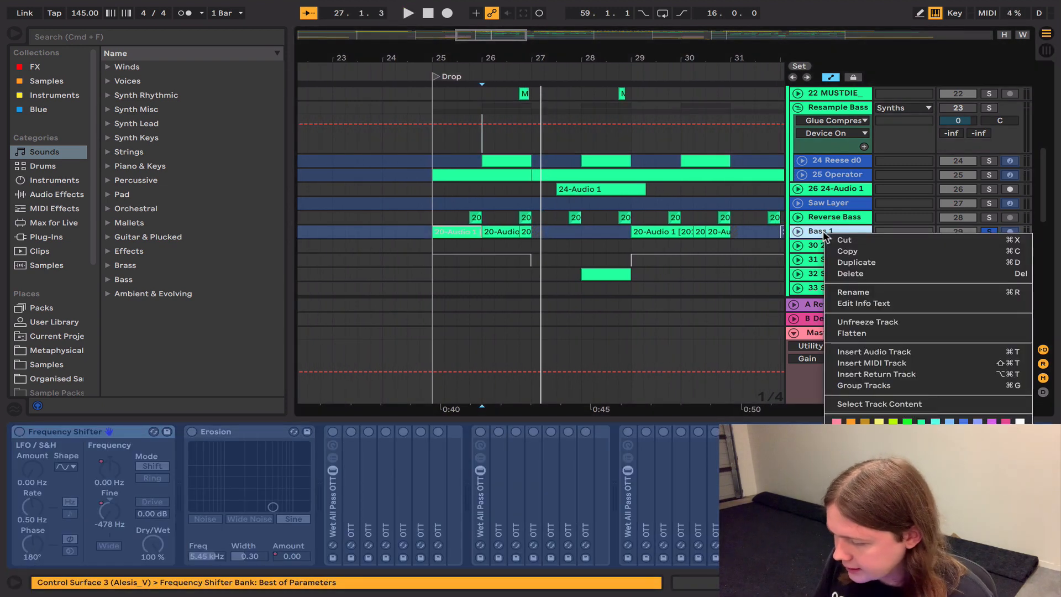
click(858, 318)
scroll(578, 432, right, 3)
scroll(577, 434, left, 3)
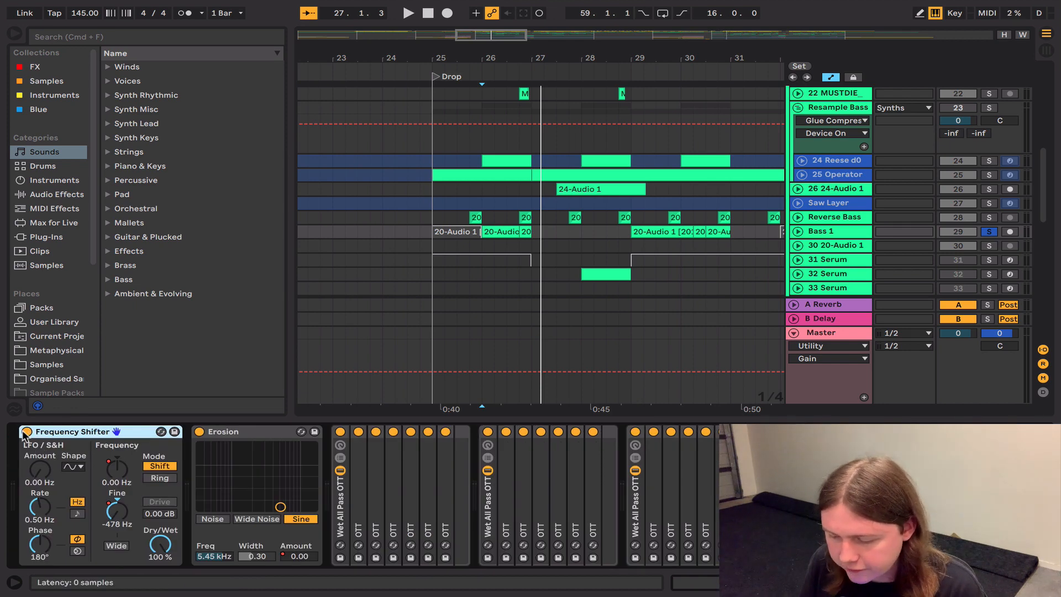
Step: Play Bass 1 from bar 26 with Frequency Shifter bypassed, and again with it enabled
click(25, 432)
key(space)
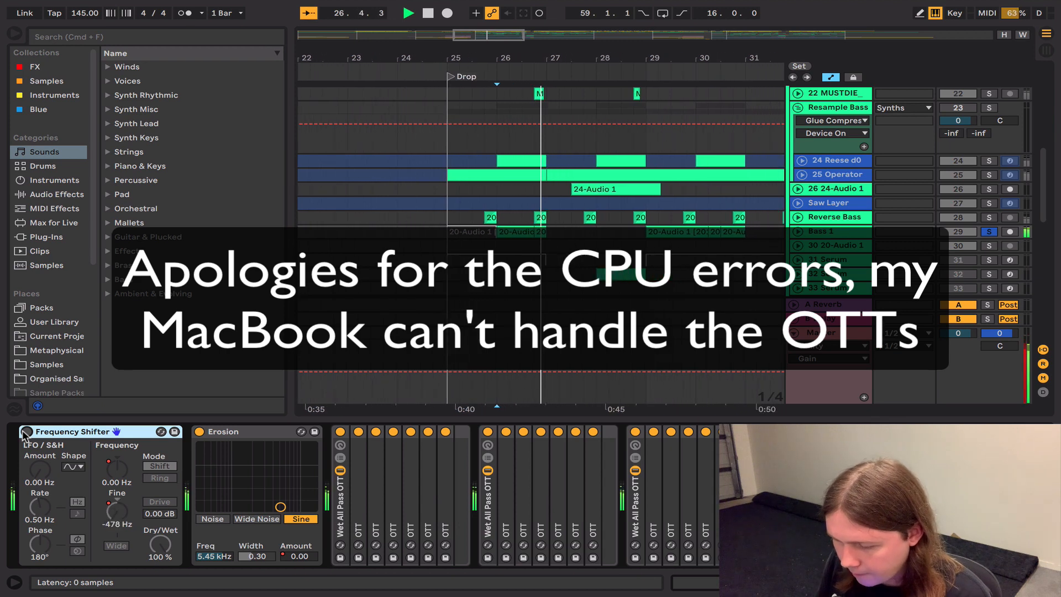
key(space)
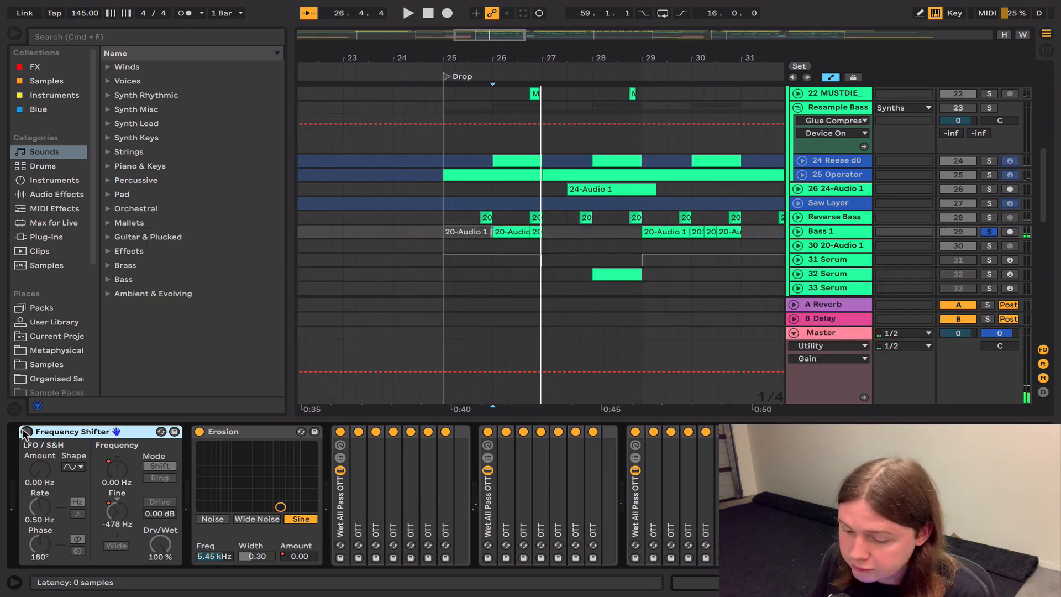
click(25, 432)
key(space)
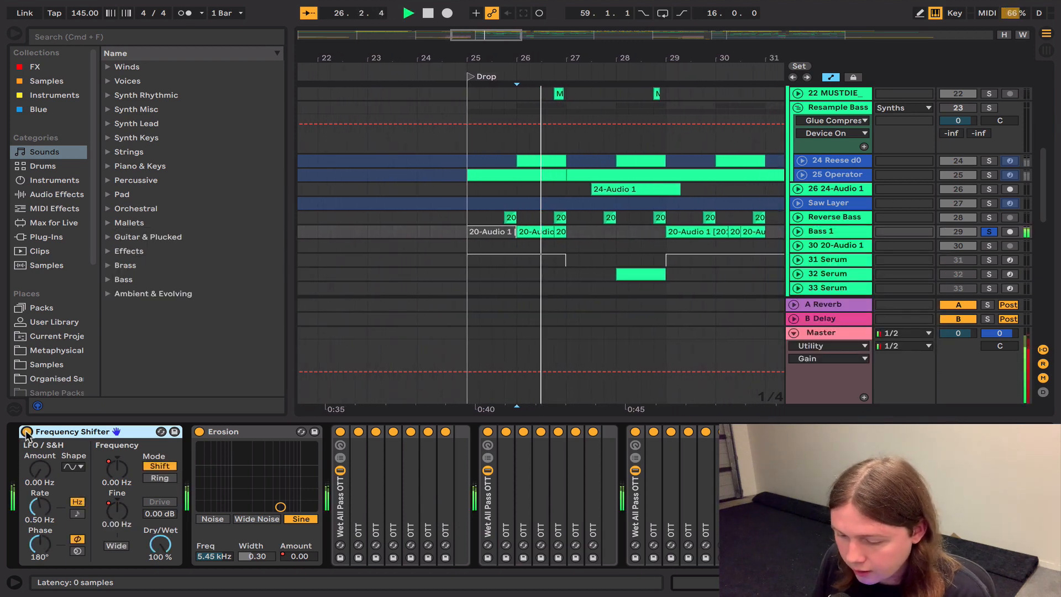
key(space)
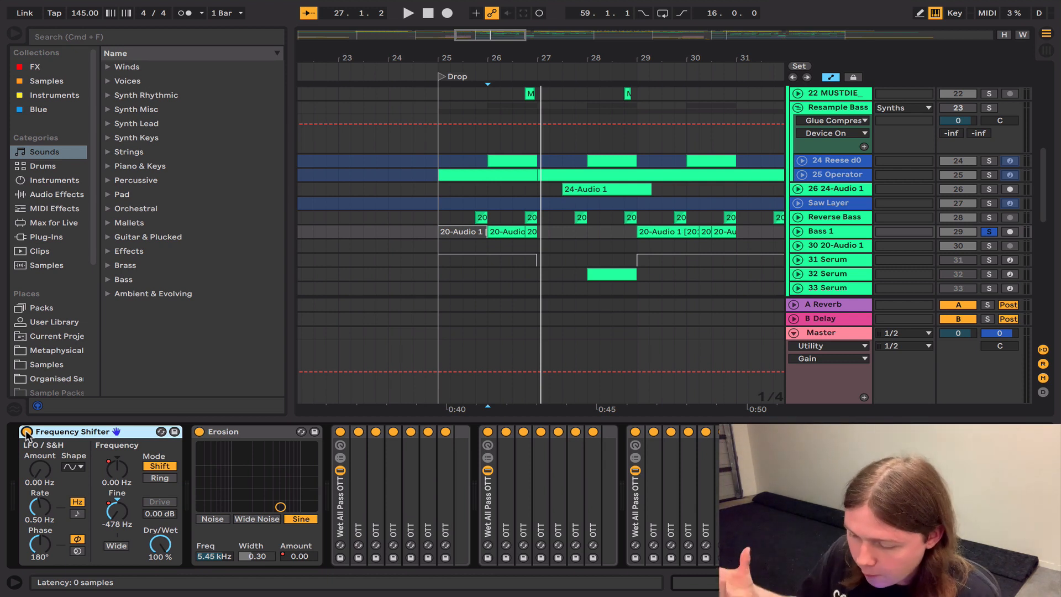
Step: Unfold the Bass 1 track and show the automation of Erosion's Amount parameter
click(230, 435)
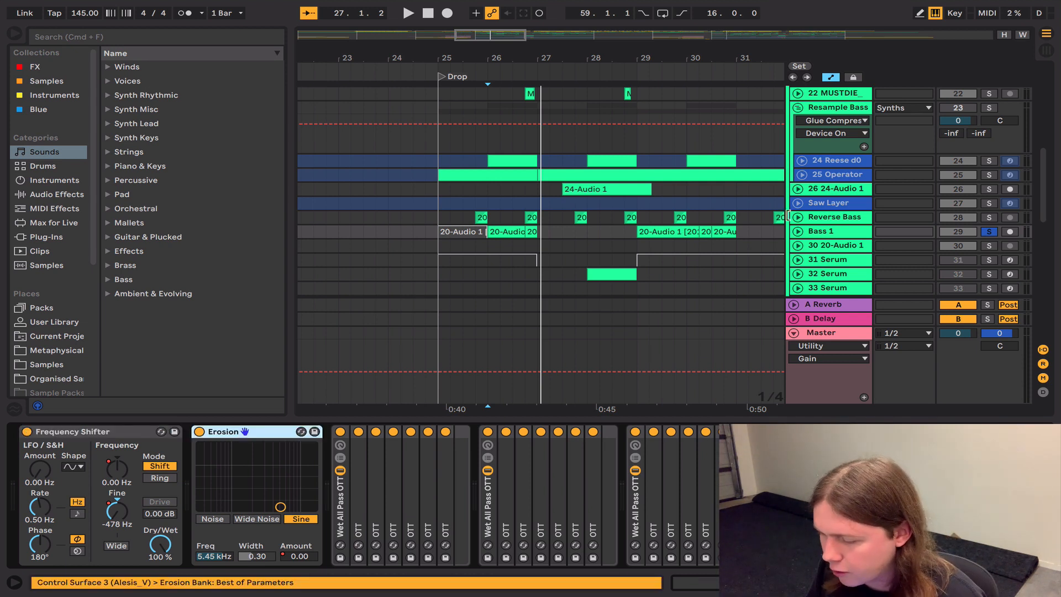
click(303, 555)
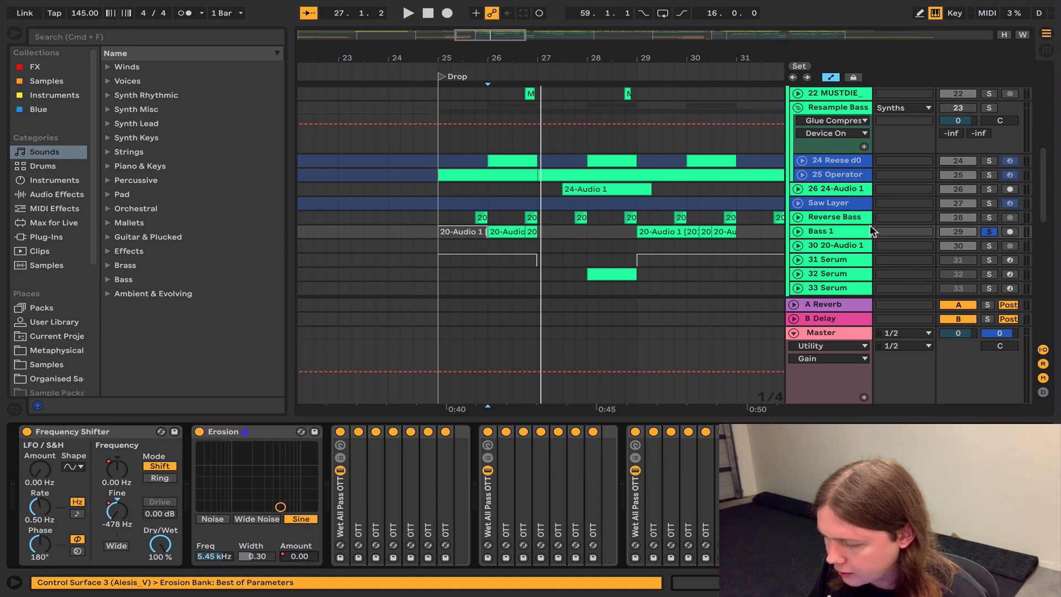
click(797, 231)
scroll(608, 261, down, 3)
scroll(608, 261, right, 3)
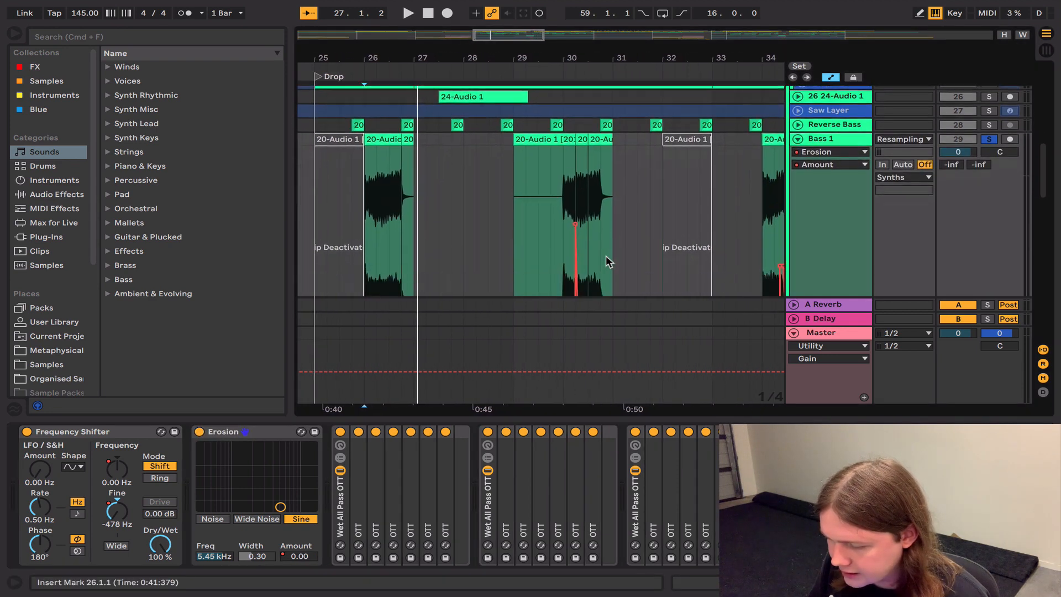
Step: Play Bass 1 from bar 30 to hear the automated Erosion spike and view its automation curve
scroll(606, 256, down, 1)
click(558, 206)
key(space)
key(space)
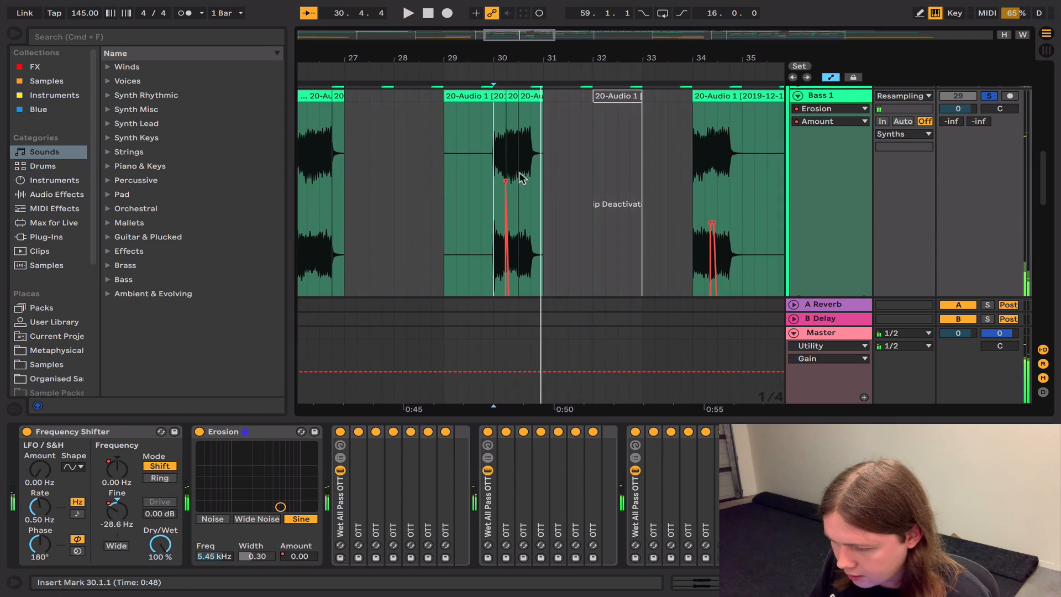
scroll(516, 174, down, 1)
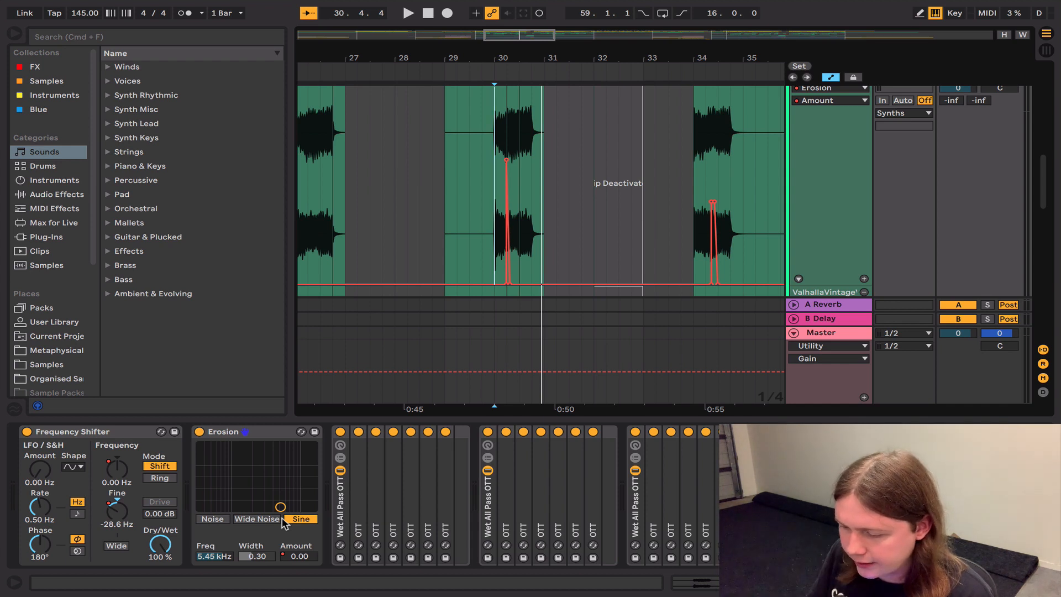
Step: Compare Bass 1 from bar 30 with Erosion enabled and bypassed, leaving Erosion enabled
key(space)
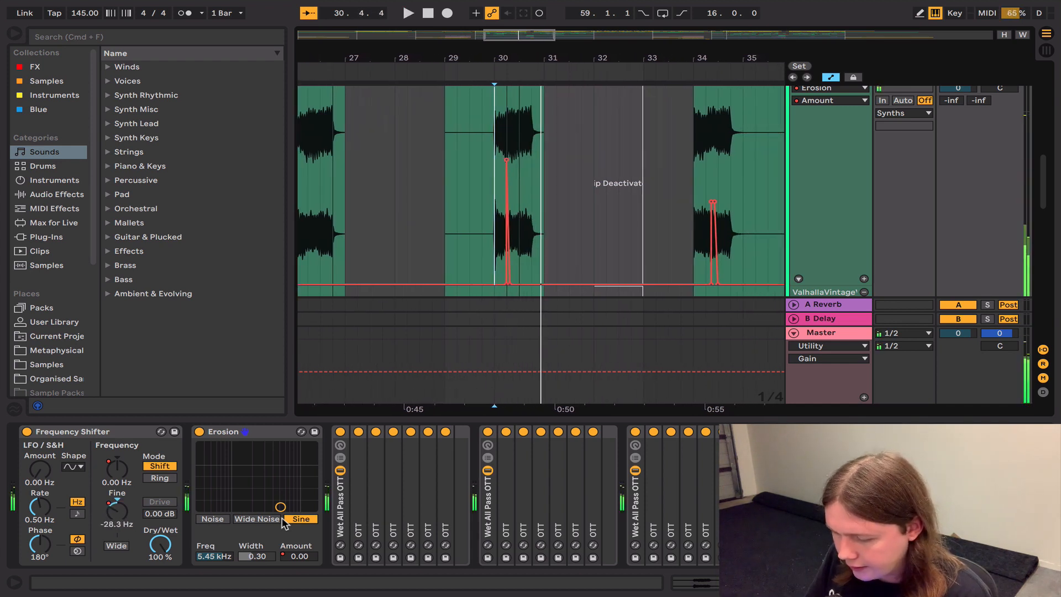
click(201, 432)
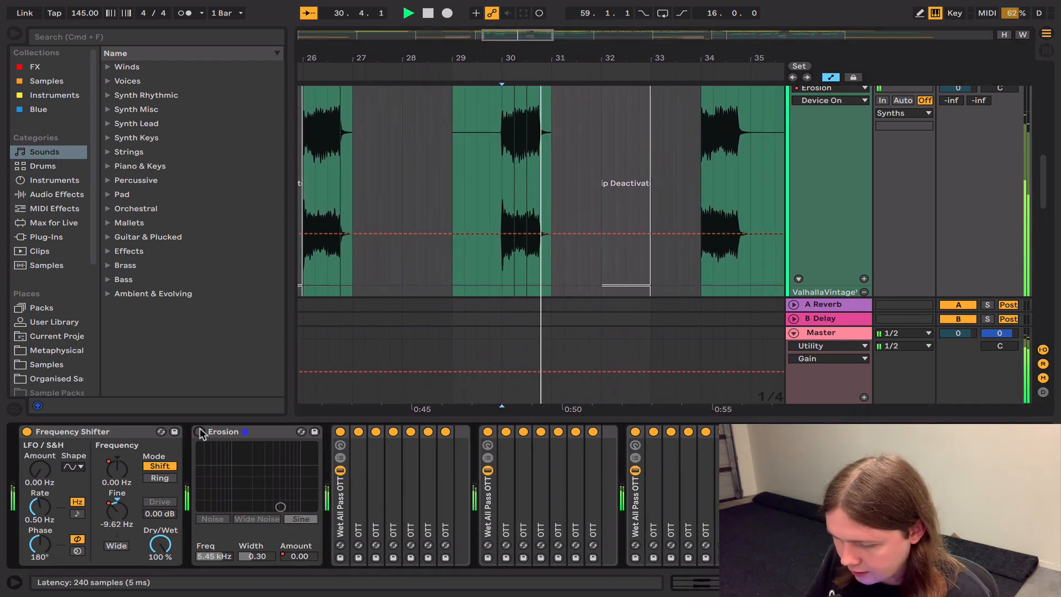
click(200, 431)
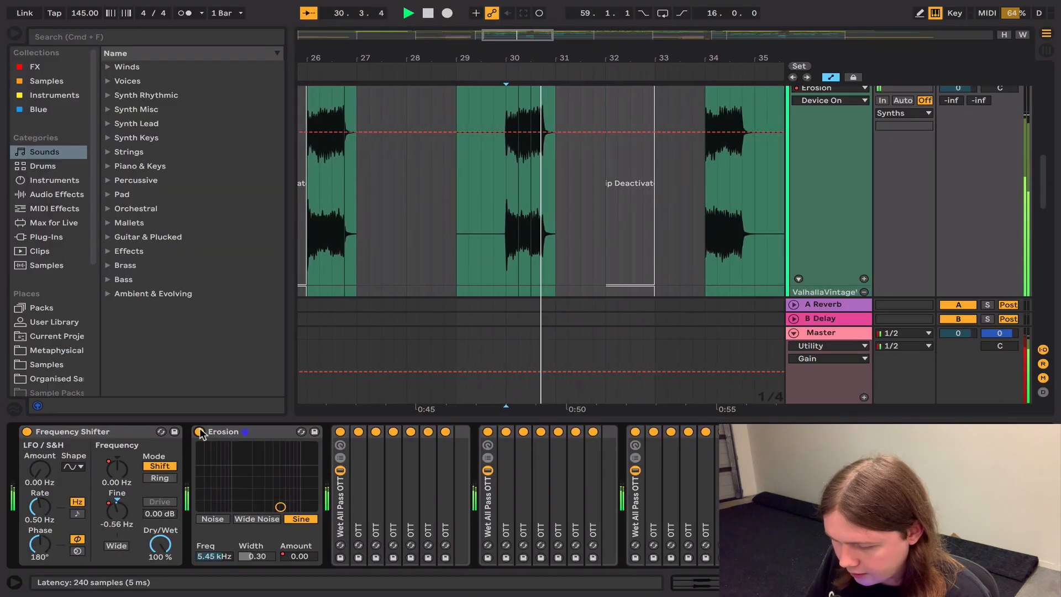
key(space)
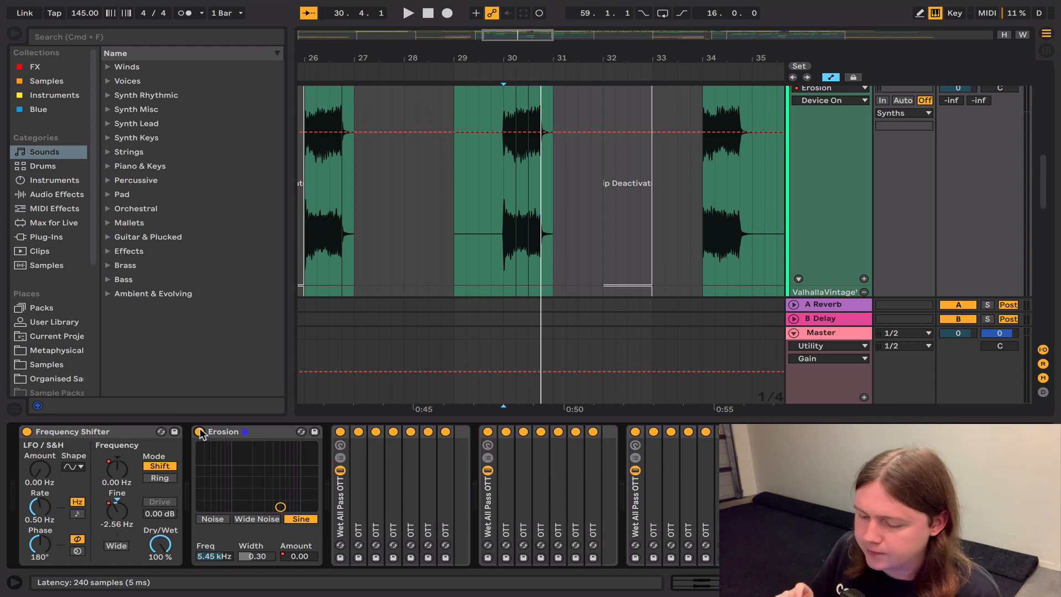
Step: Play Bass 1 from bar 30 with the three Wet All Pass OTT racks selected, and inspect the first OTT's settings
click(344, 507)
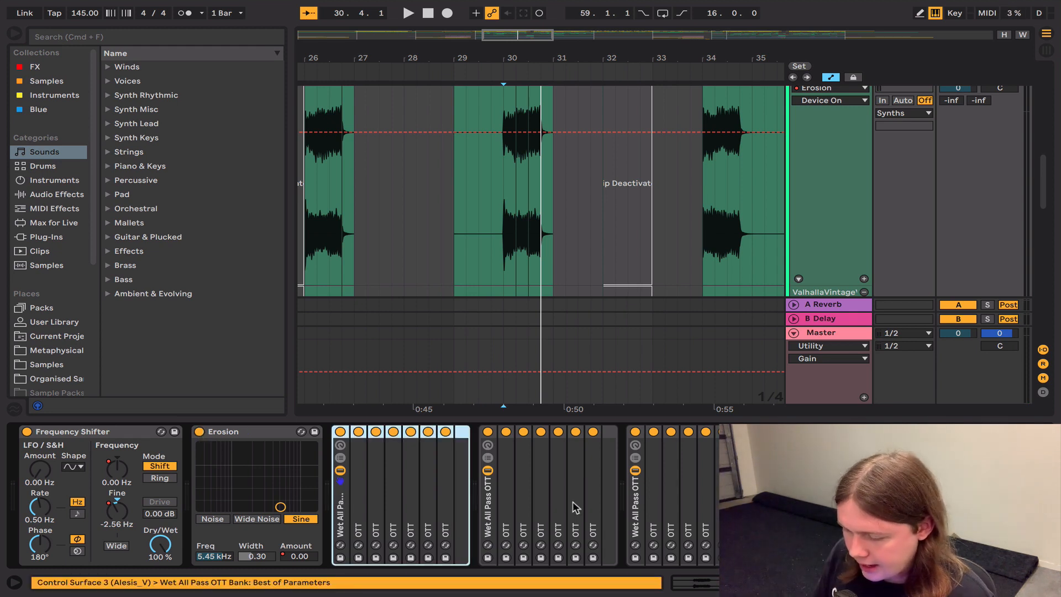
shift+click(637, 519)
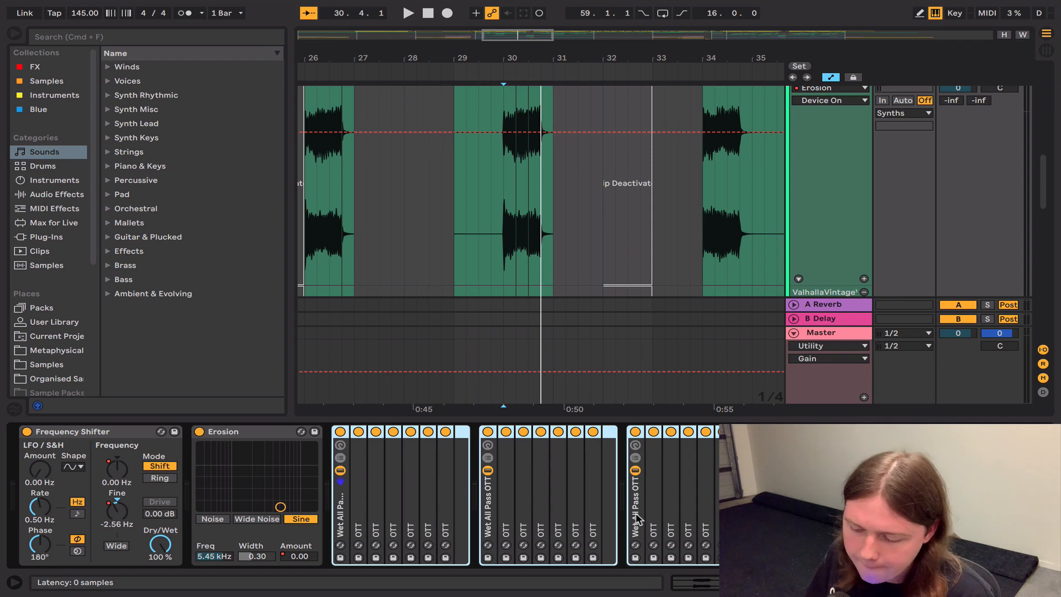
key(space)
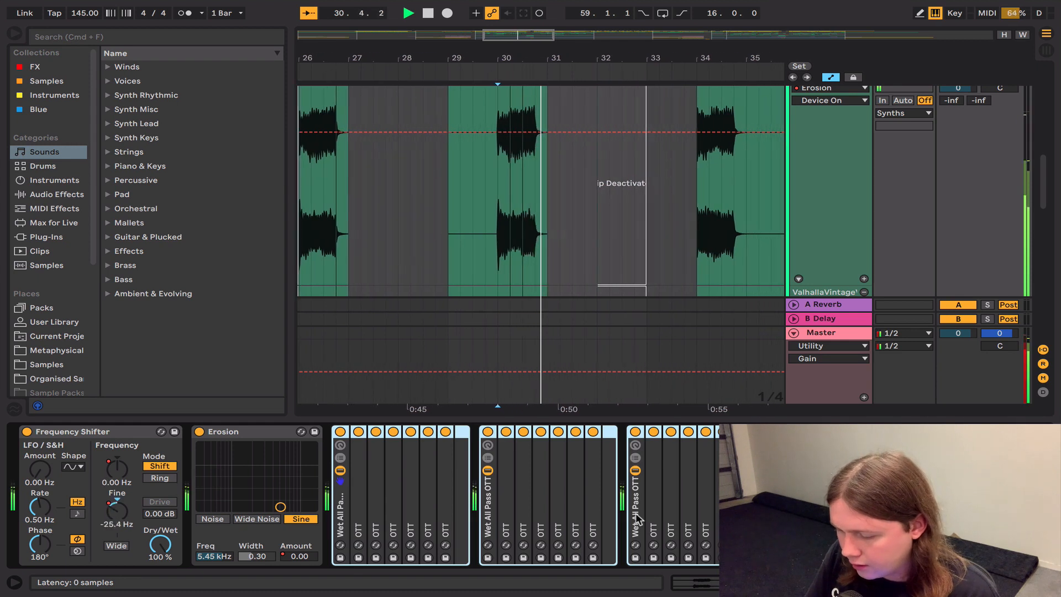
key(space)
key(super+z)
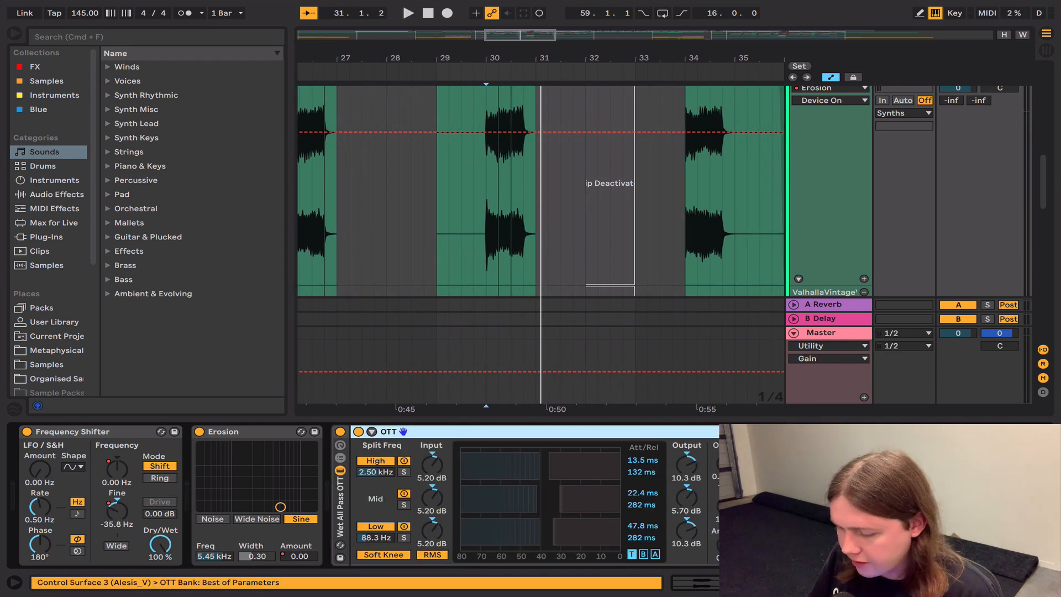
double_click(551, 432)
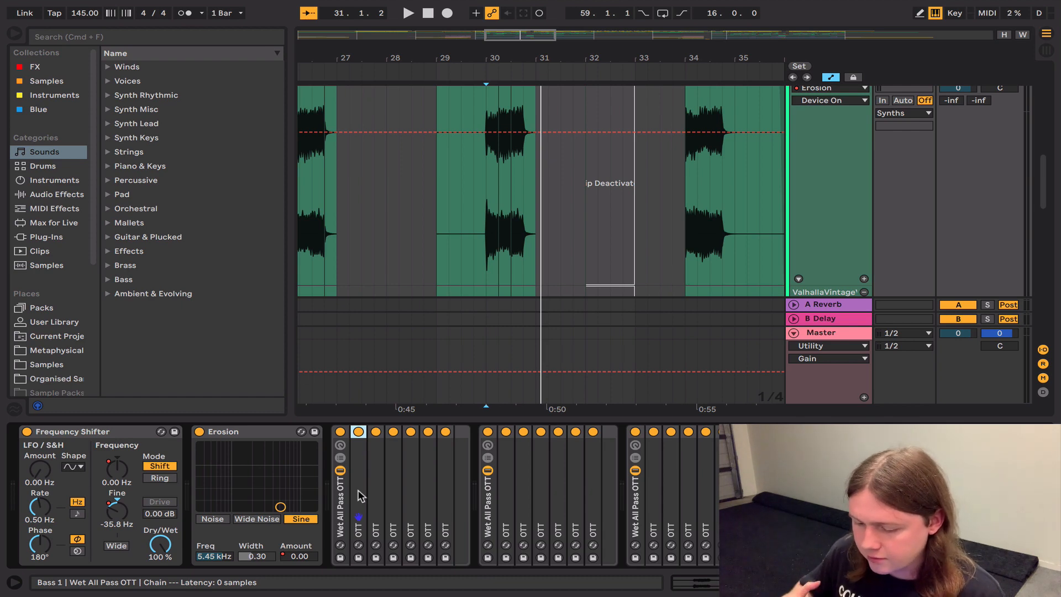
Step: Select all three Wet All Pass OTT racks again and audition them on Bass 1 from bar 26
click(340, 502)
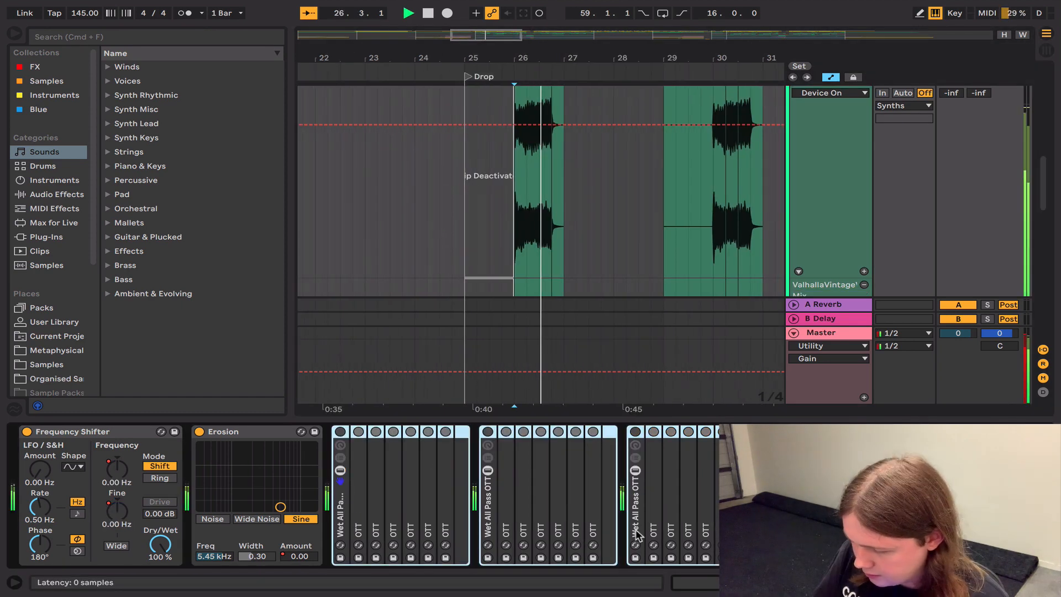
key(super+0)
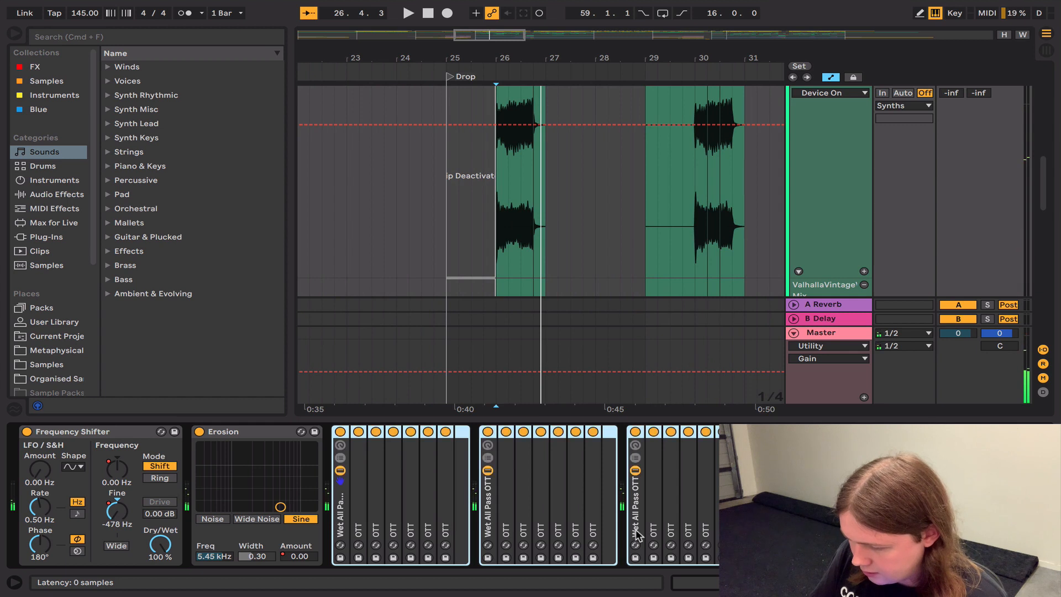
scroll(636, 536, right, 5)
Step: Play Bass 1 from 25.4.1 while comparing Reduce Ambience enabled and bypassed, leaving it enabled
click(468, 239)
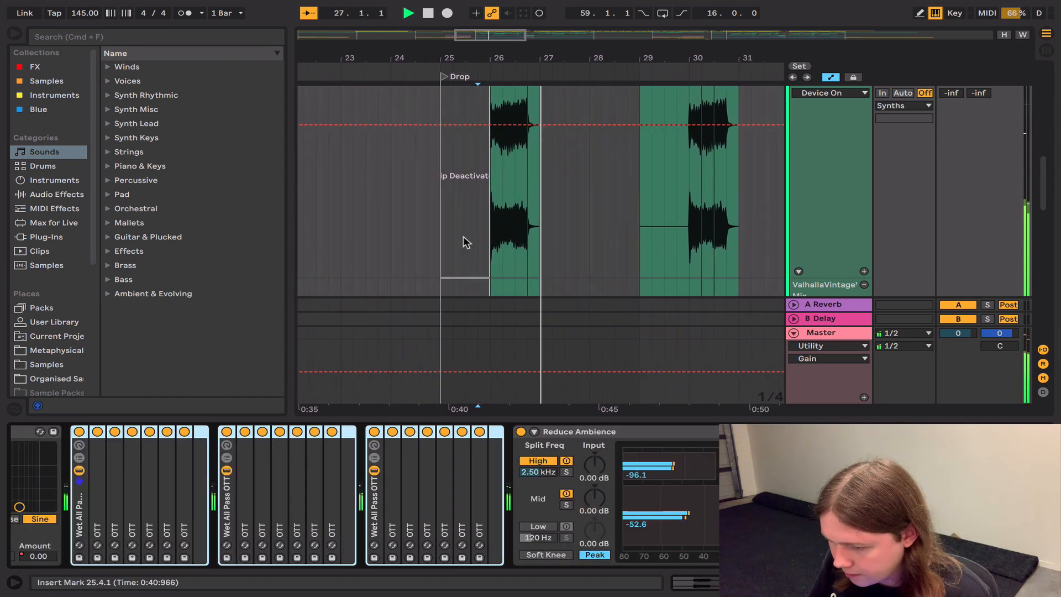
key(space)
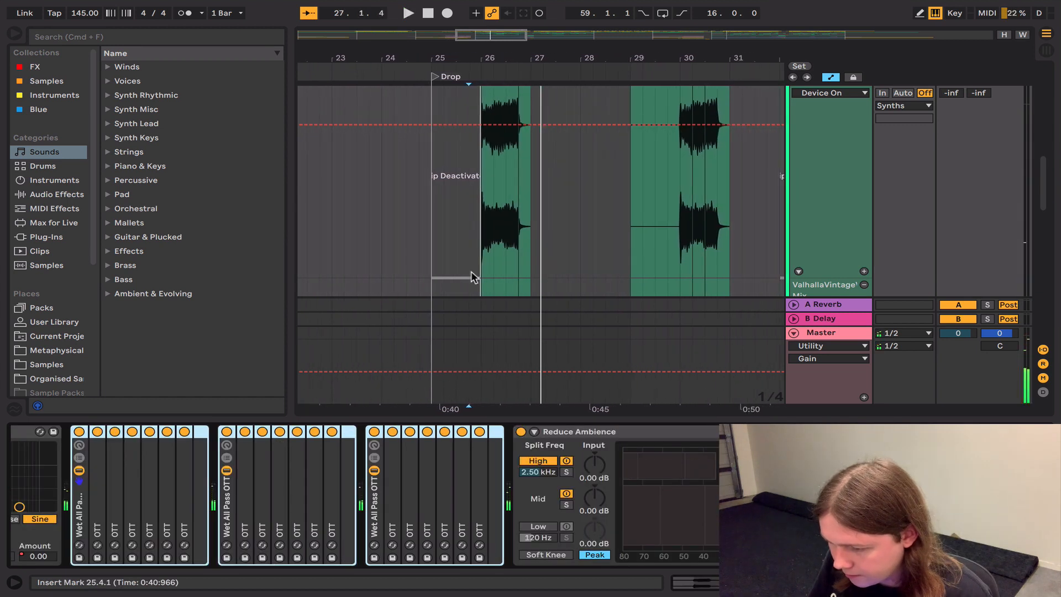
scroll(522, 431, right, 5)
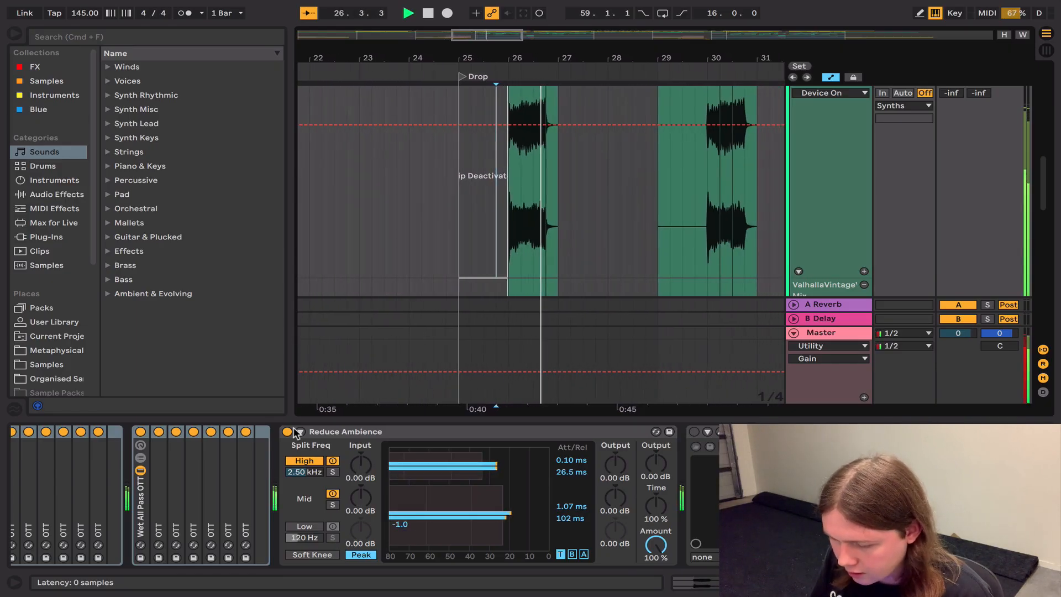
click(286, 432)
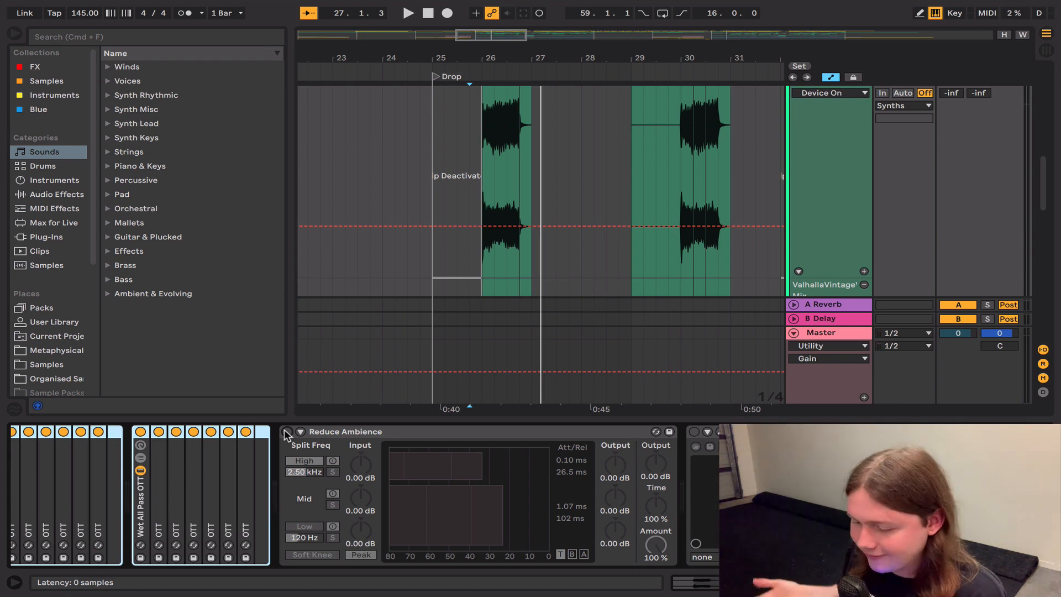
click(286, 431)
Step: Play Bass 1 from 25.4.1 with Wider bypassed and open the Wider plug-in window
scroll(455, 434, right, 5)
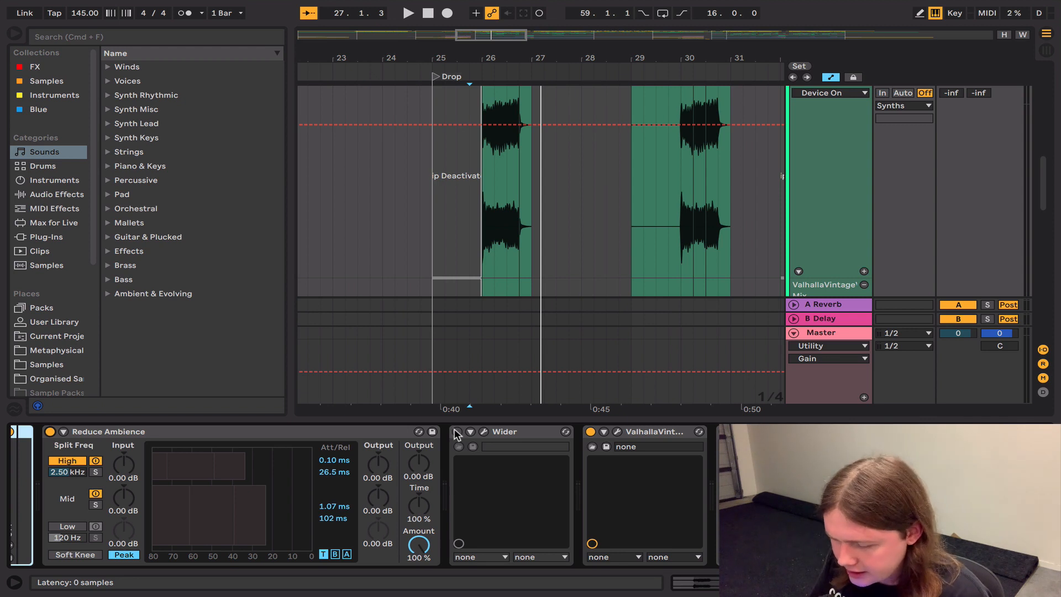
key(space)
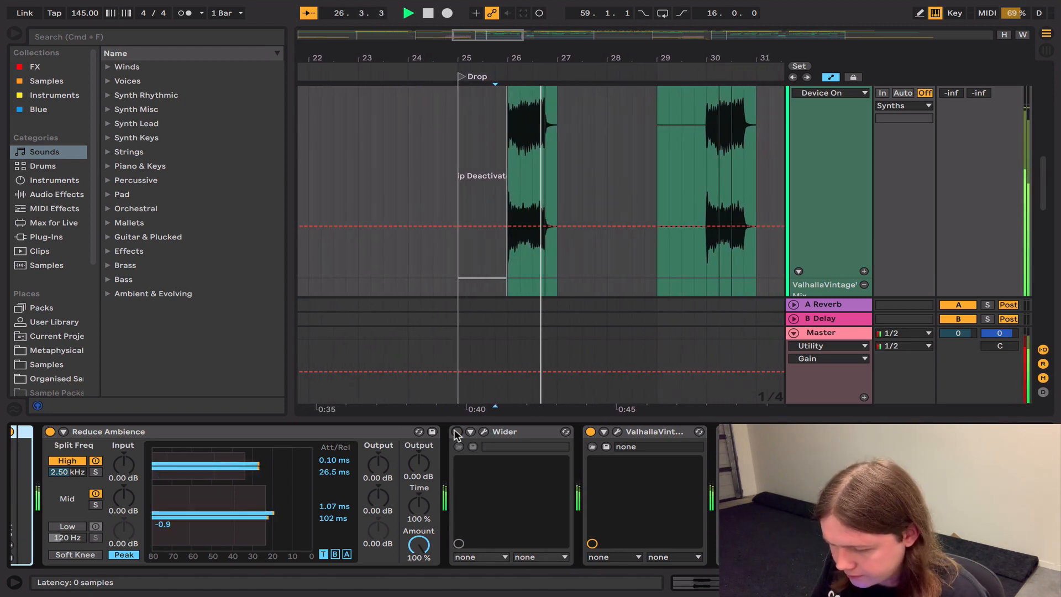
click(484, 432)
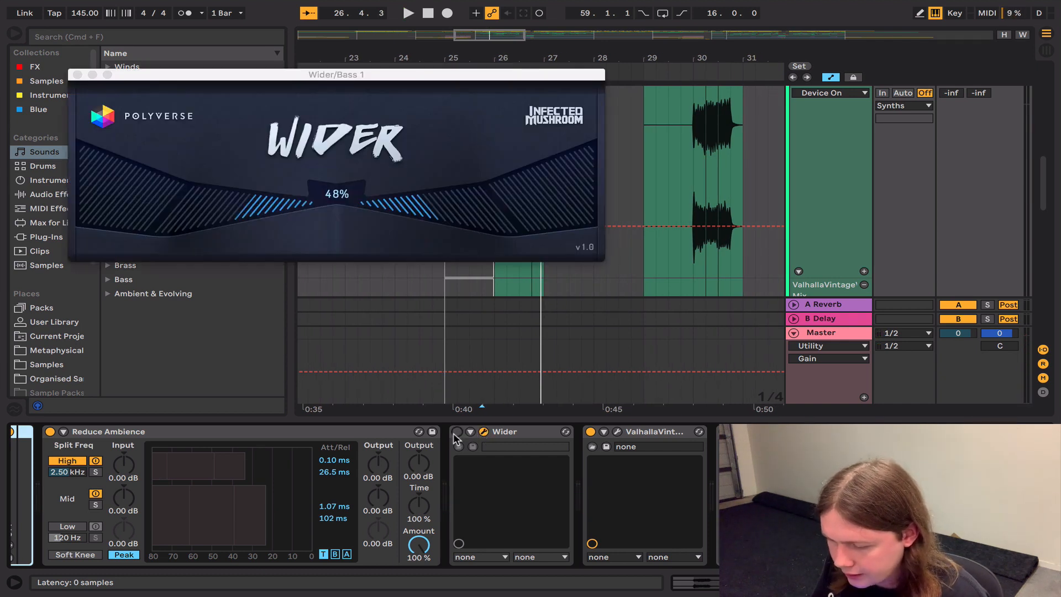
Step: Enable Wider and play Bass 1 through it, bypass it again and close its window
click(457, 432)
key(space)
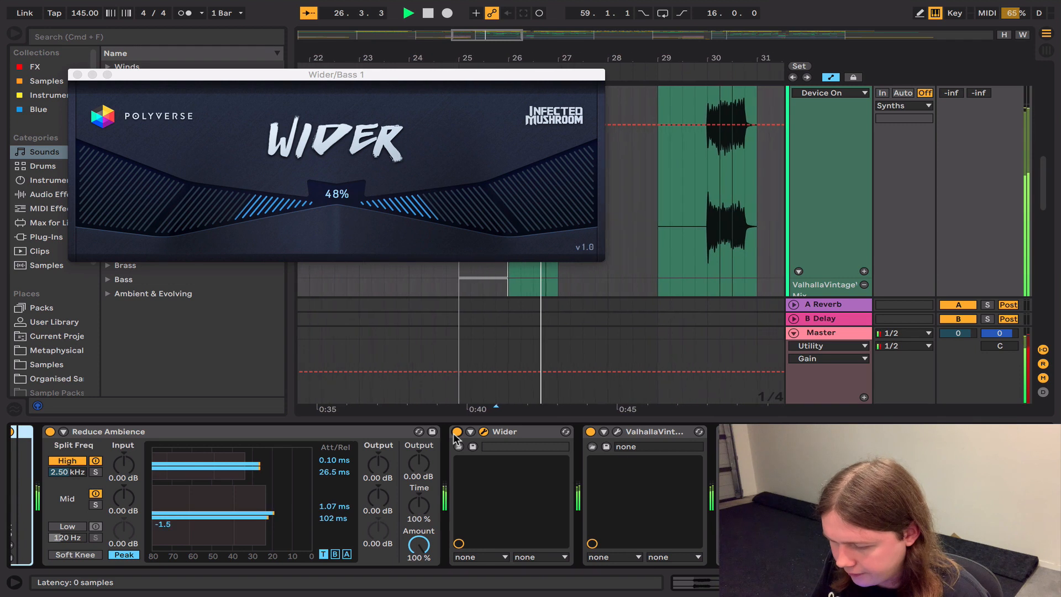
key(space)
click(454, 434)
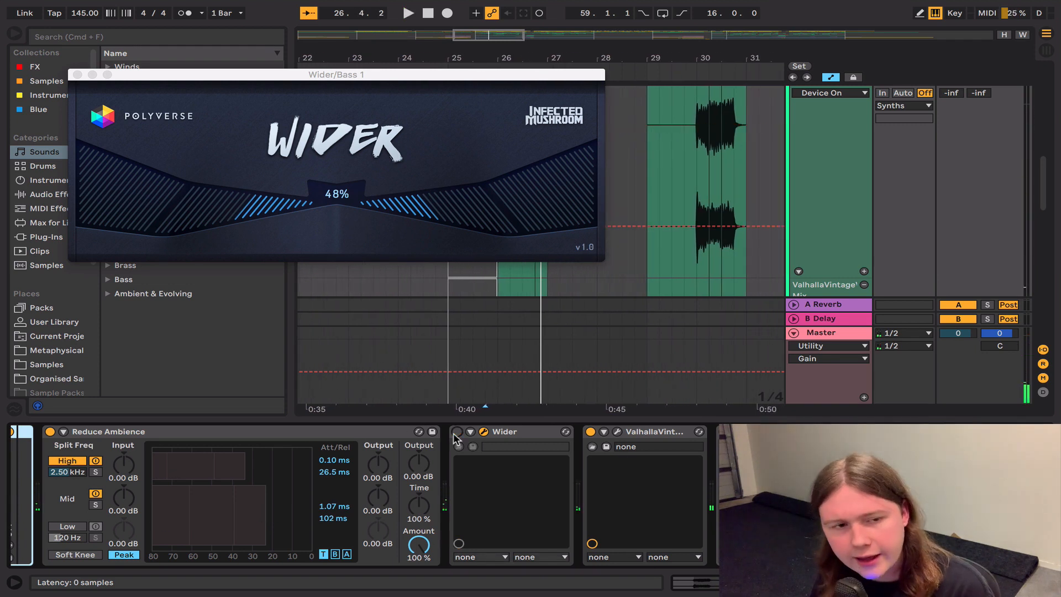
click(77, 75)
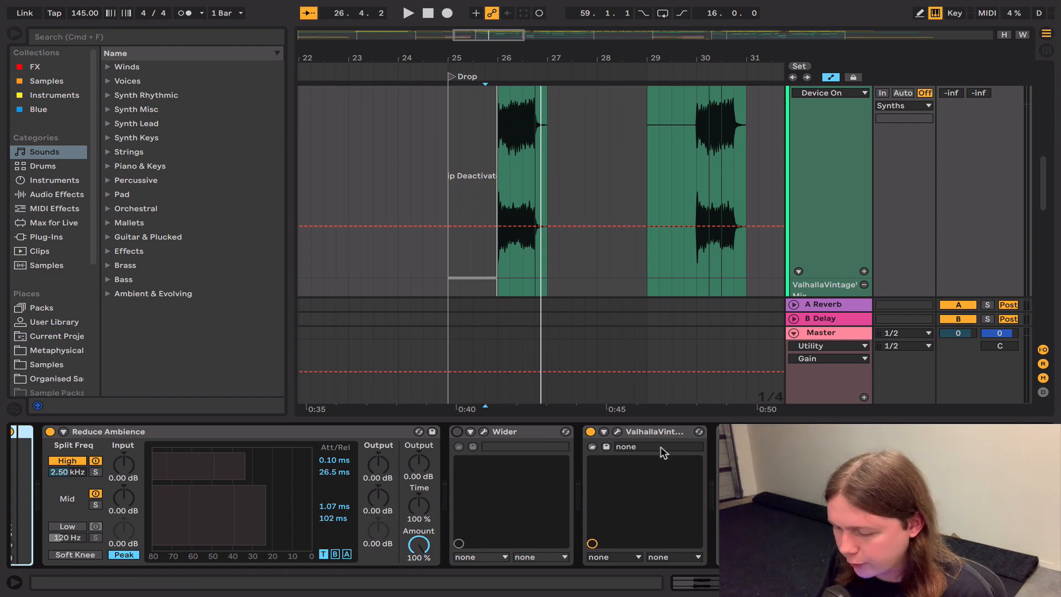
Step: Open the ValhallaVintageVerb plug-in on Bass 1 and play from 25.4.1 to watch its automated mix
scroll(534, 436, right, 3)
click(528, 432)
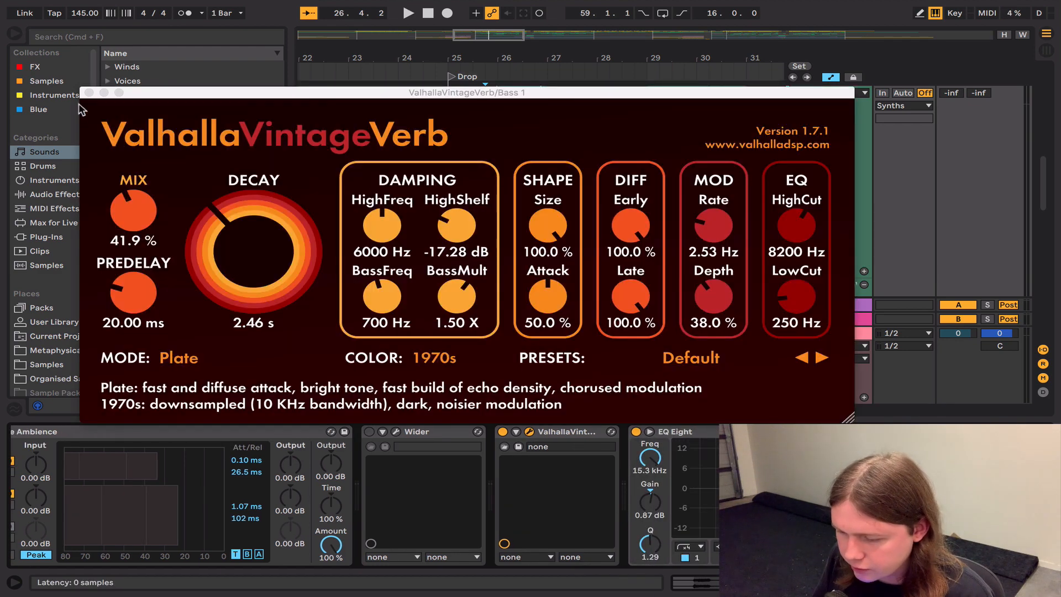
key(space)
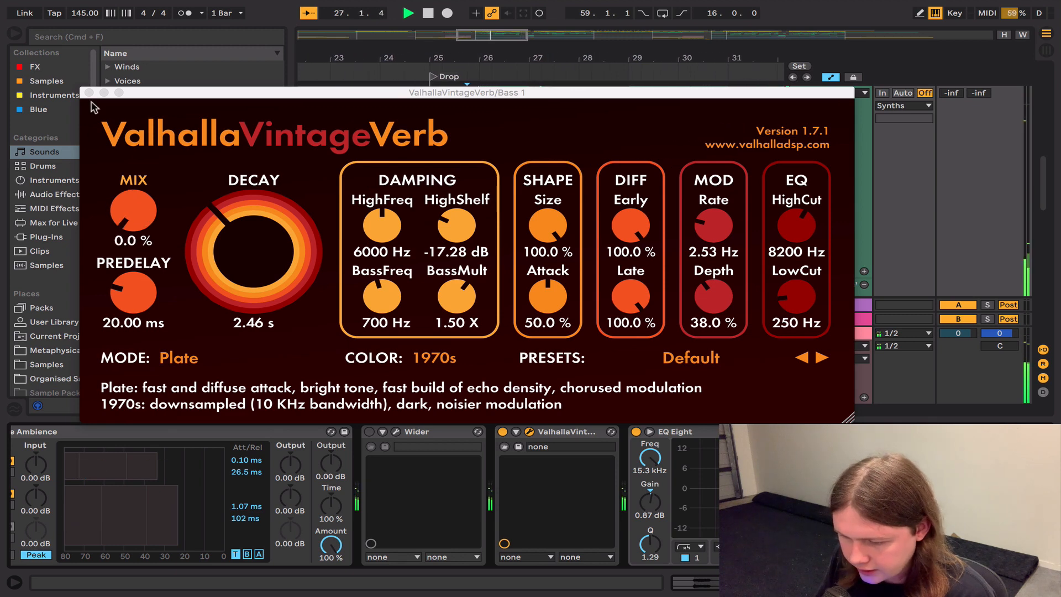
Step: Close the ValhallaVintageVerb window, stop playback and bring Bass 1's EQ Eight and Multiband Compression into view
click(89, 92)
key(space)
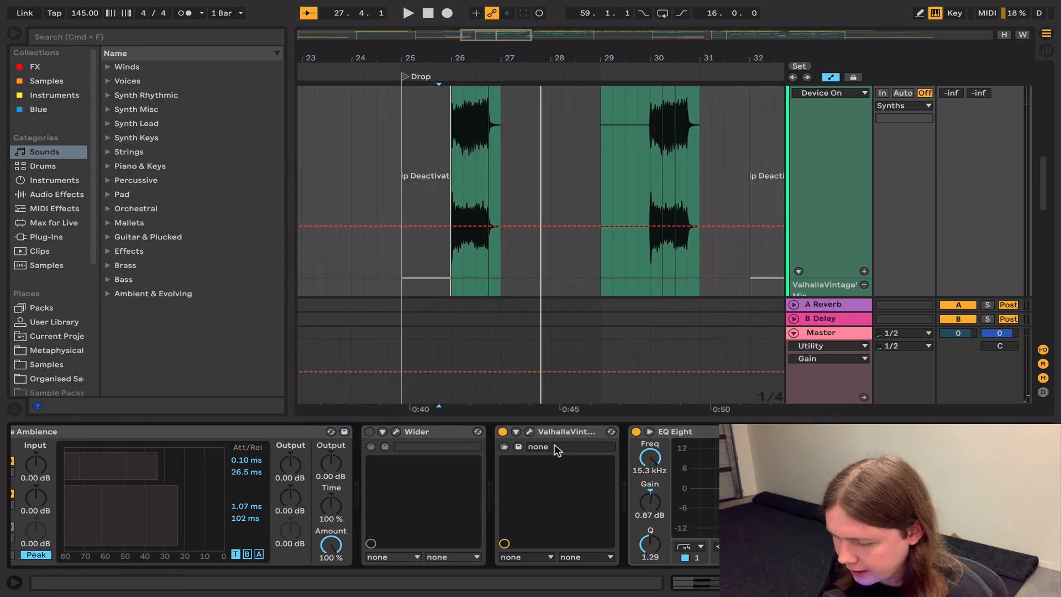
scroll(555, 450, down, 3)
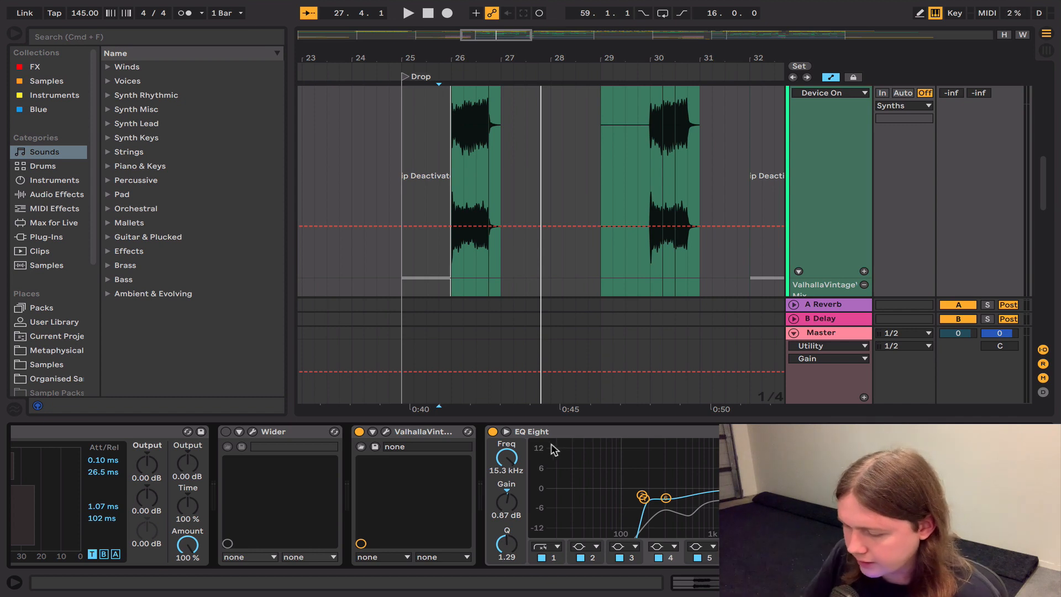
click(568, 433)
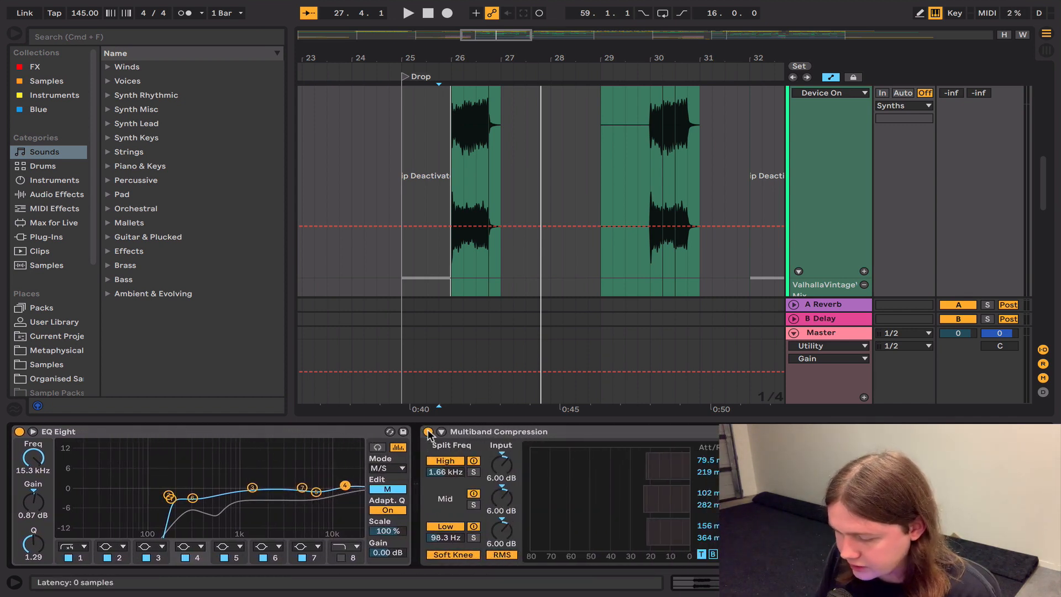
Step: Play Bass 1 with Multiband Compression bypassed, and re-enable the device
click(428, 431)
key(space)
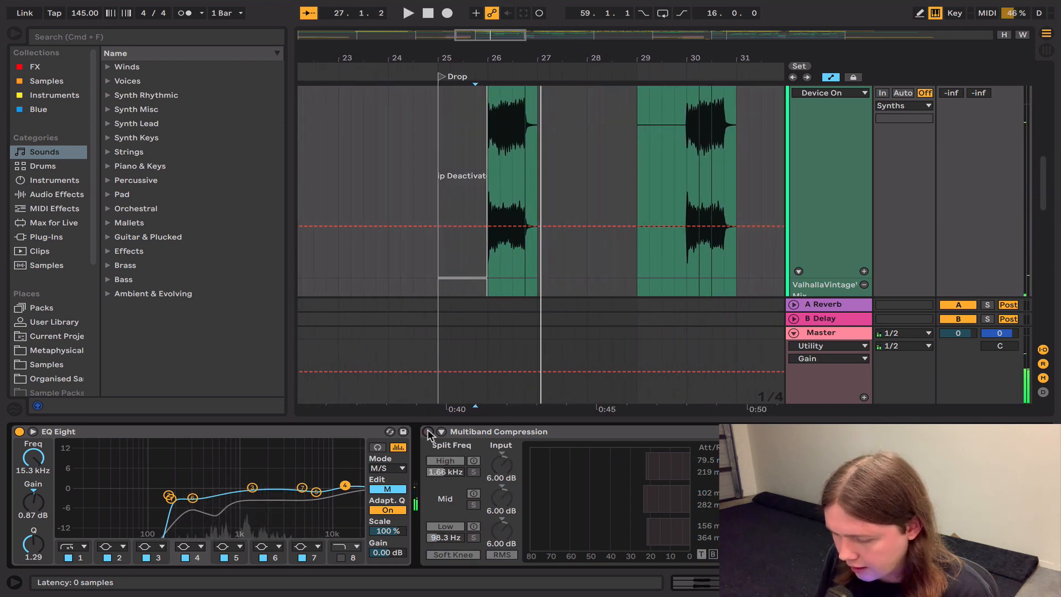
click(428, 432)
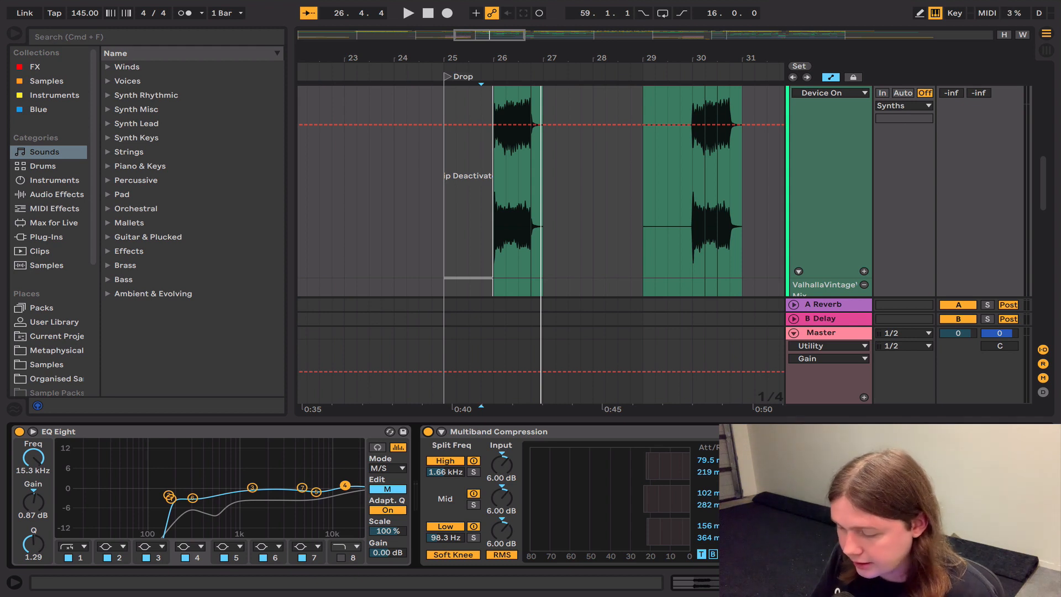
Step: View Bass 1's Glue Compressor, and unsolo and fold the Bass 1 track
scroll(683, 437, right, 5)
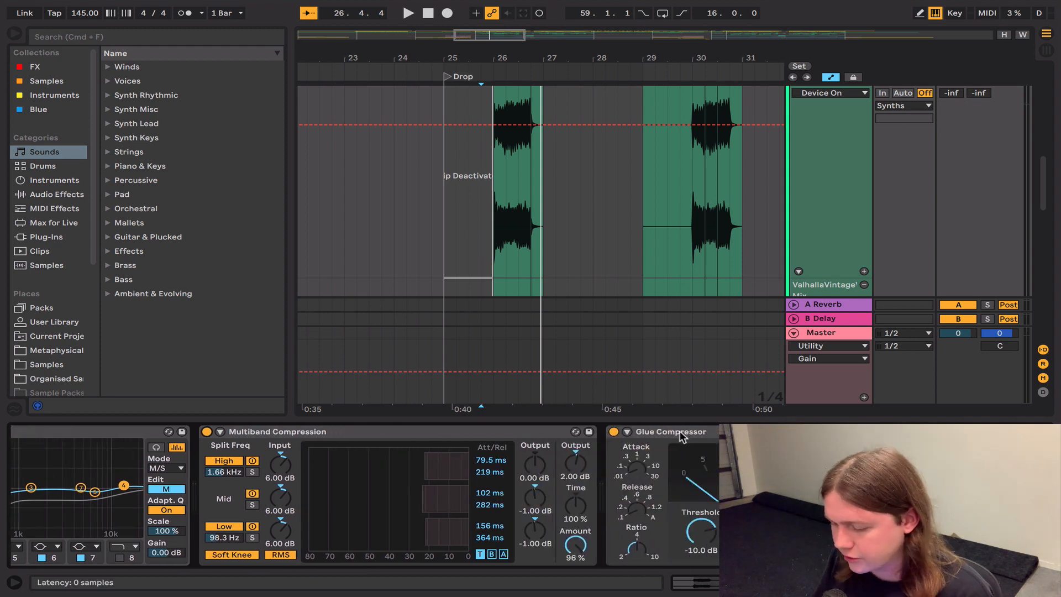
scroll(986, 183, up, 4)
click(989, 178)
click(798, 177)
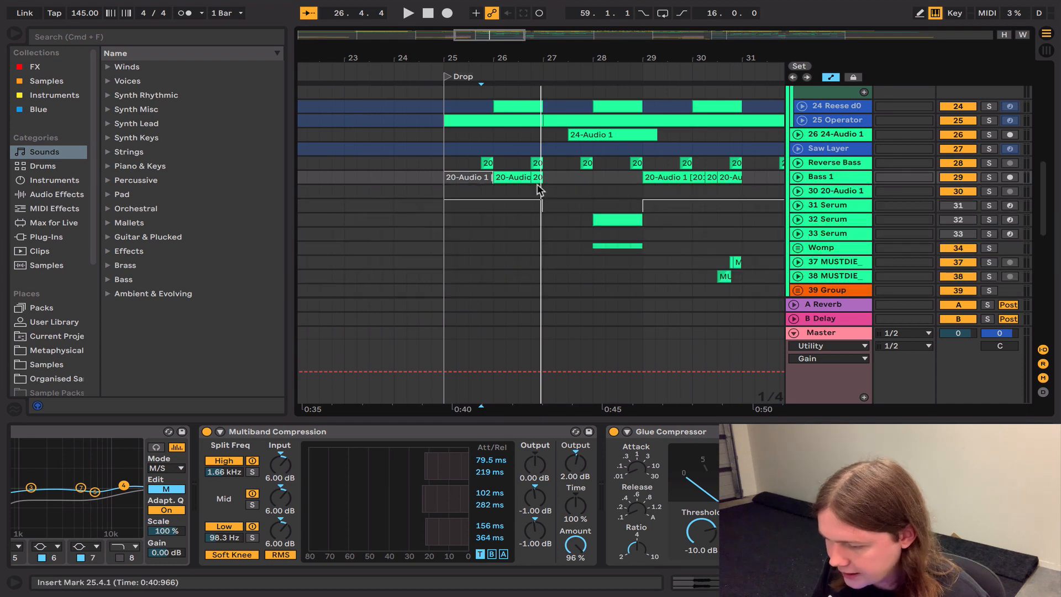
Step: Play the full mix from 28.1.1, and solo the Womp group to play it from the same point
click(592, 177)
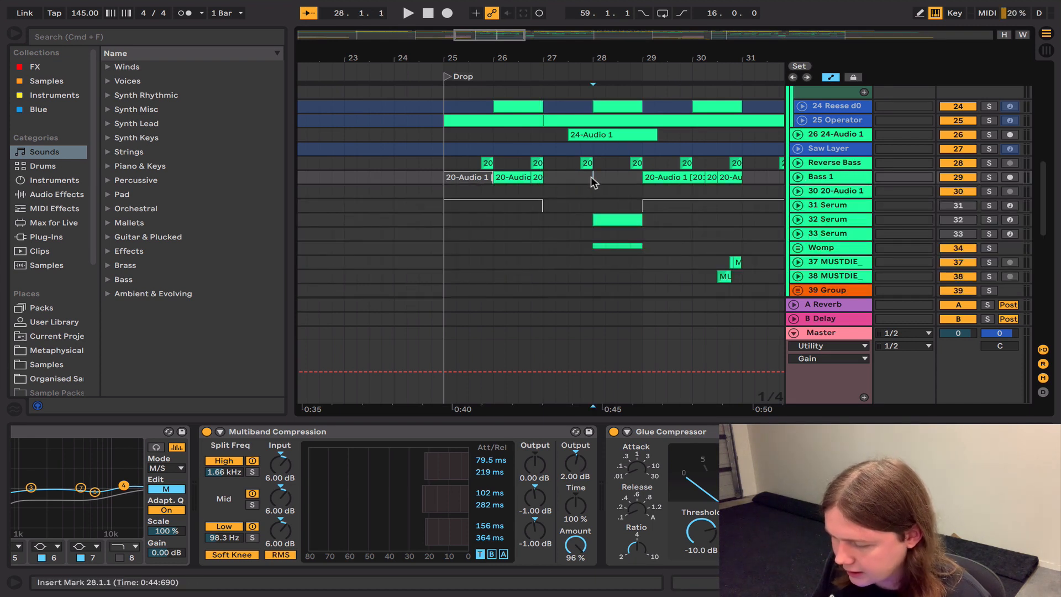
key(space)
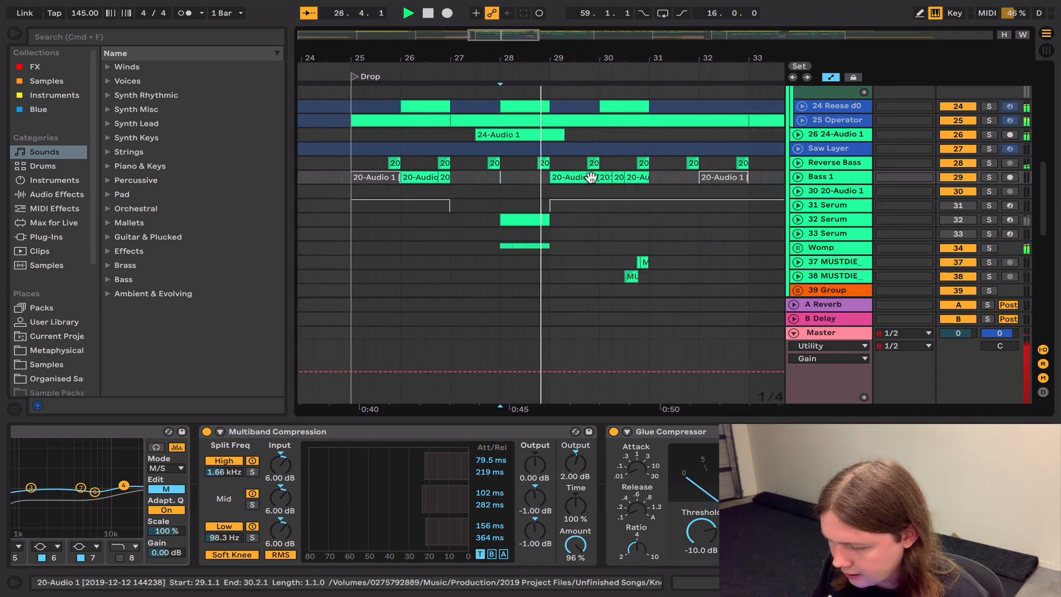
click(988, 249)
click(494, 247)
key(space)
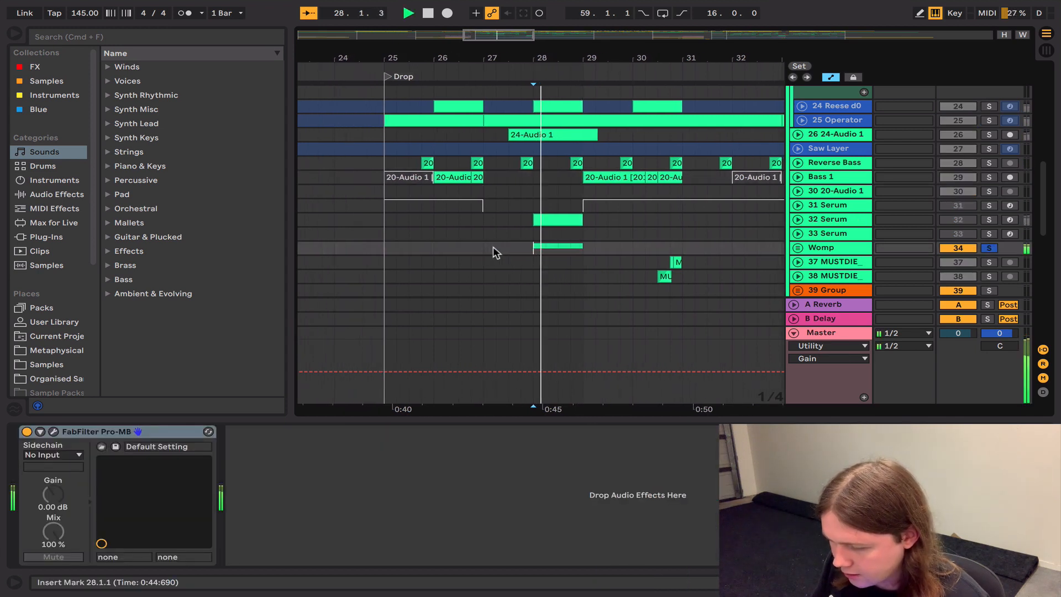
key(space)
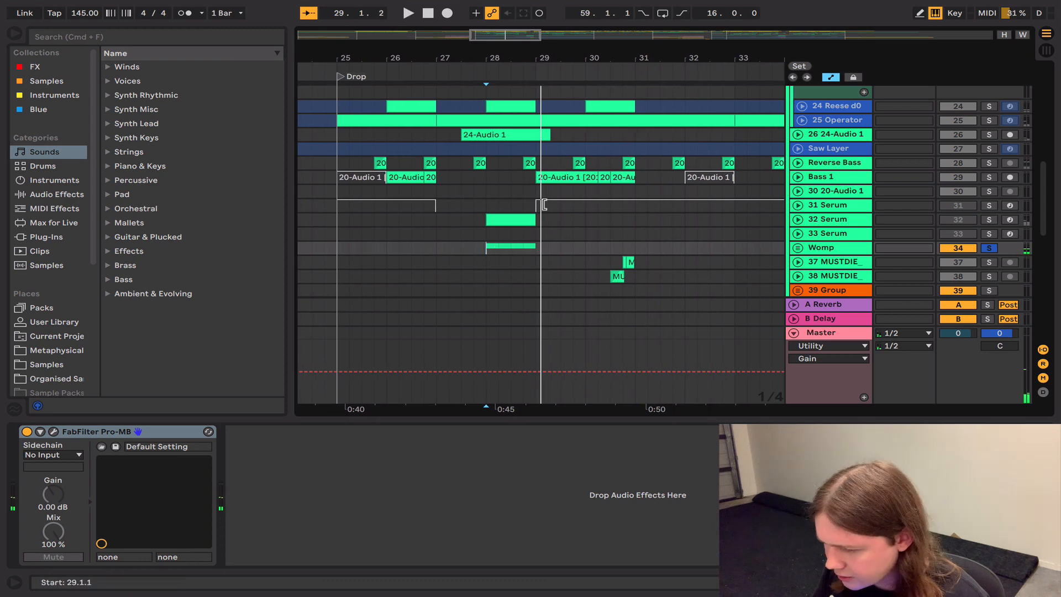
Step: Unfold the soloed 24-Audio 1 track, play it from 28.1.1 and unsolo it
click(797, 134)
click(485, 157)
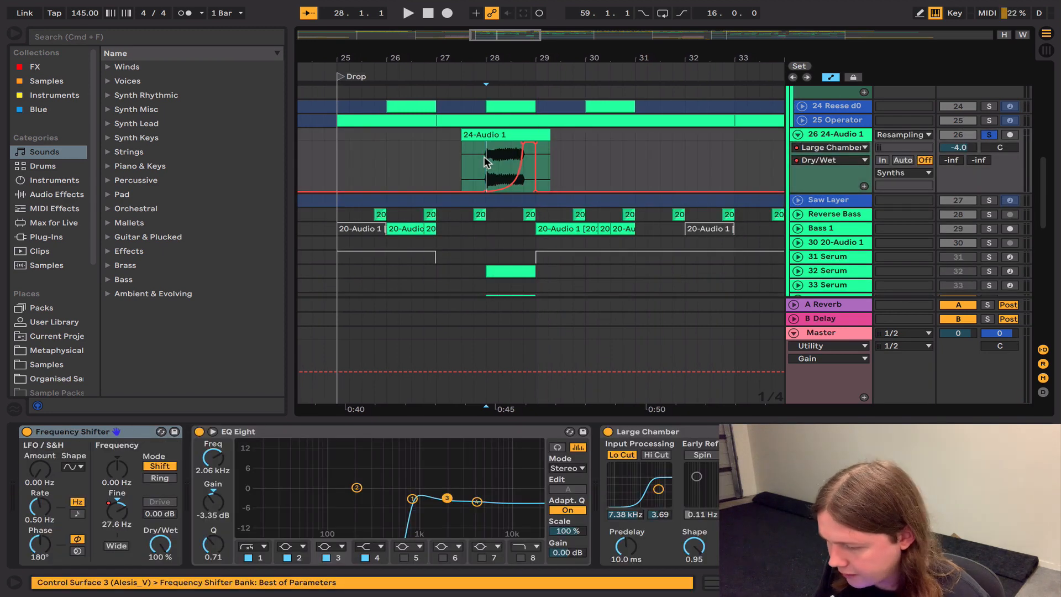
key(space)
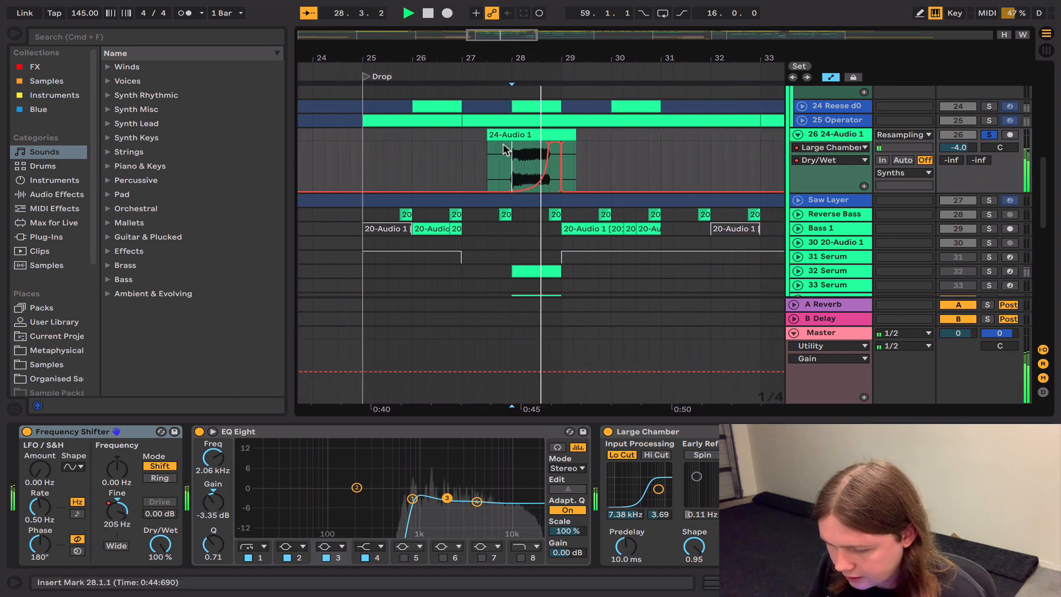
key(space)
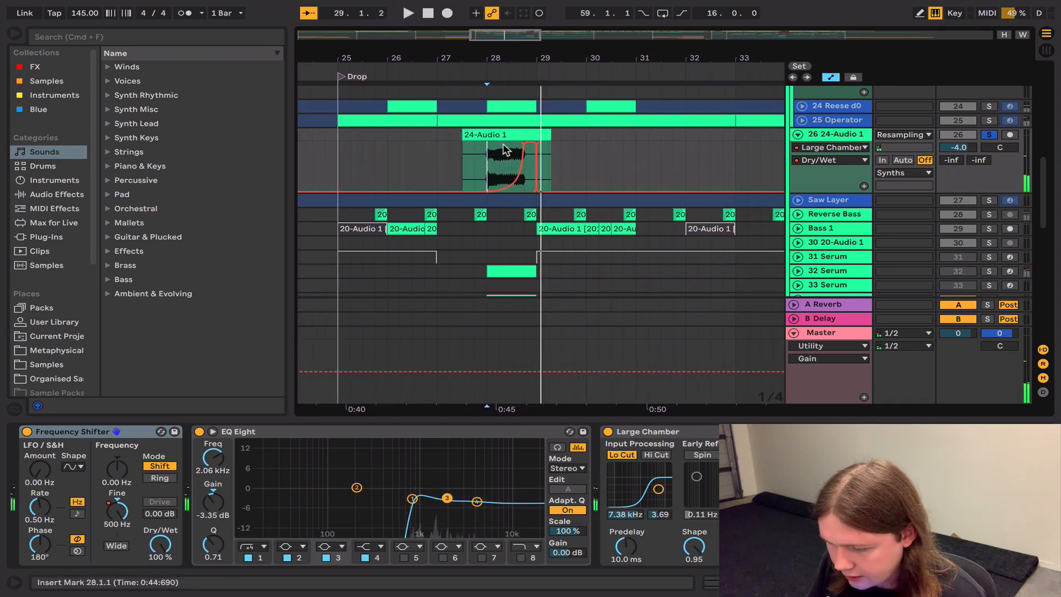
click(989, 135)
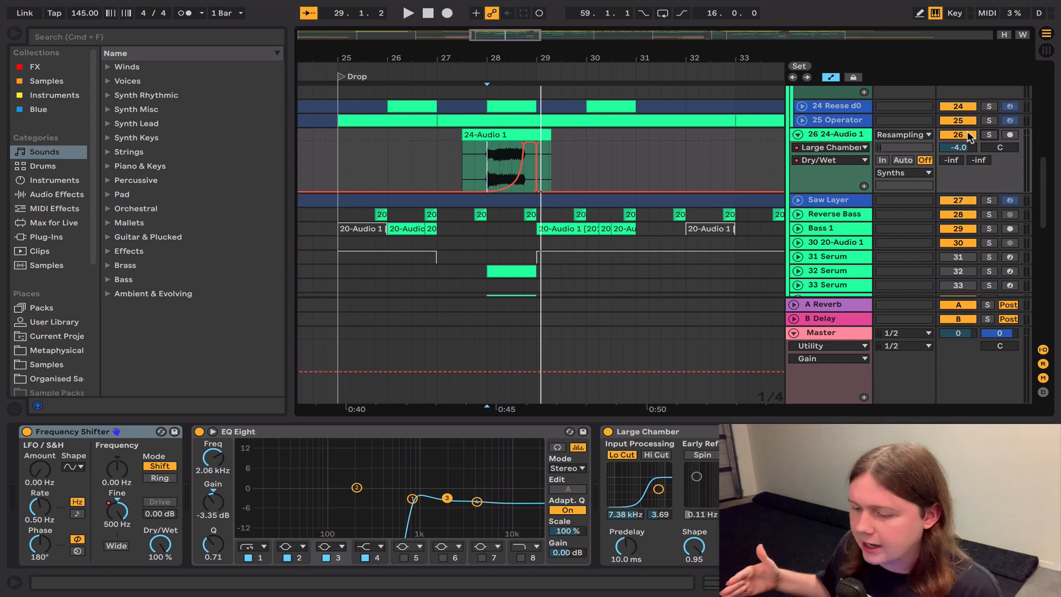
Step: Play the full mix from 27.1.1 with 24-Audio 1 muted, and play it again with the track active
click(967, 135)
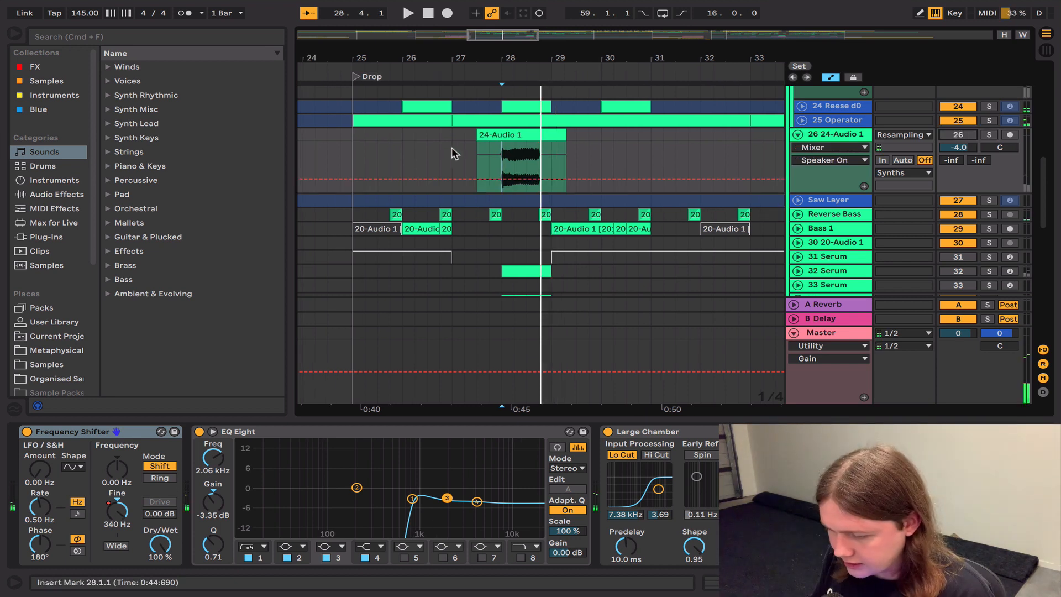
key(space)
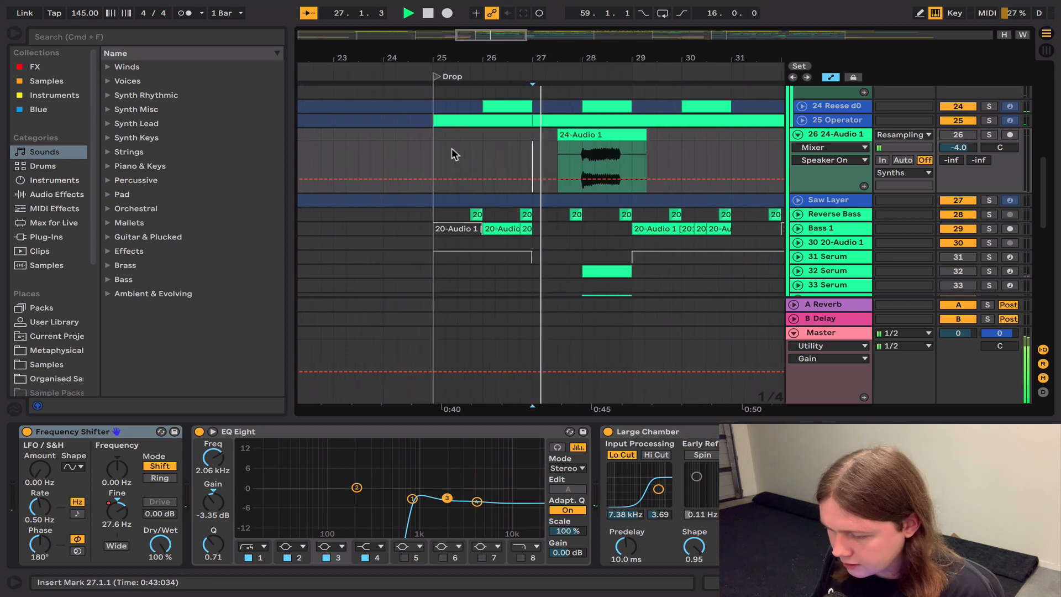
key(space)
click(961, 138)
key(space)
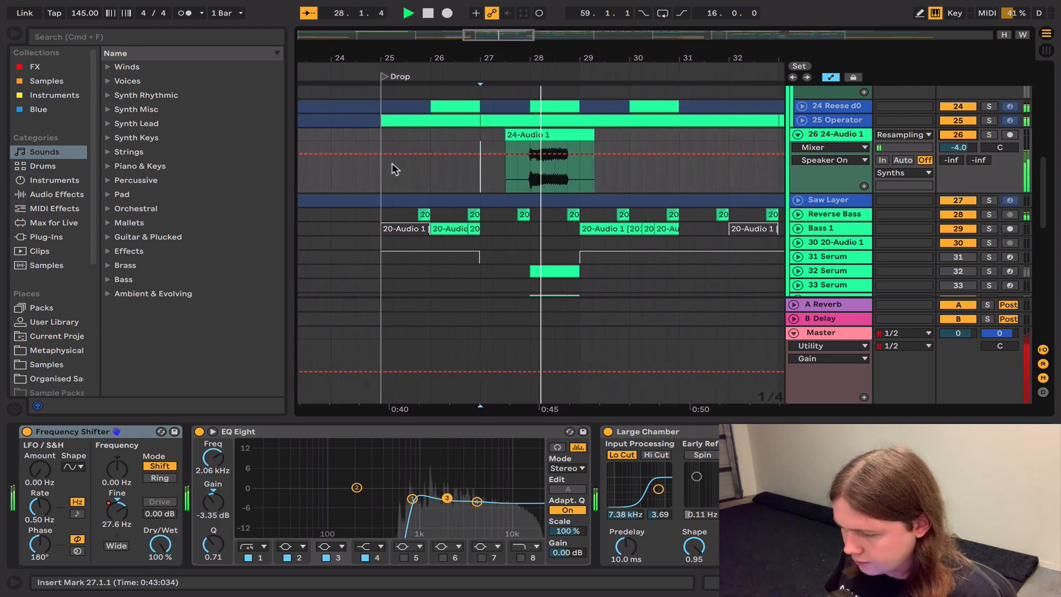
key(space)
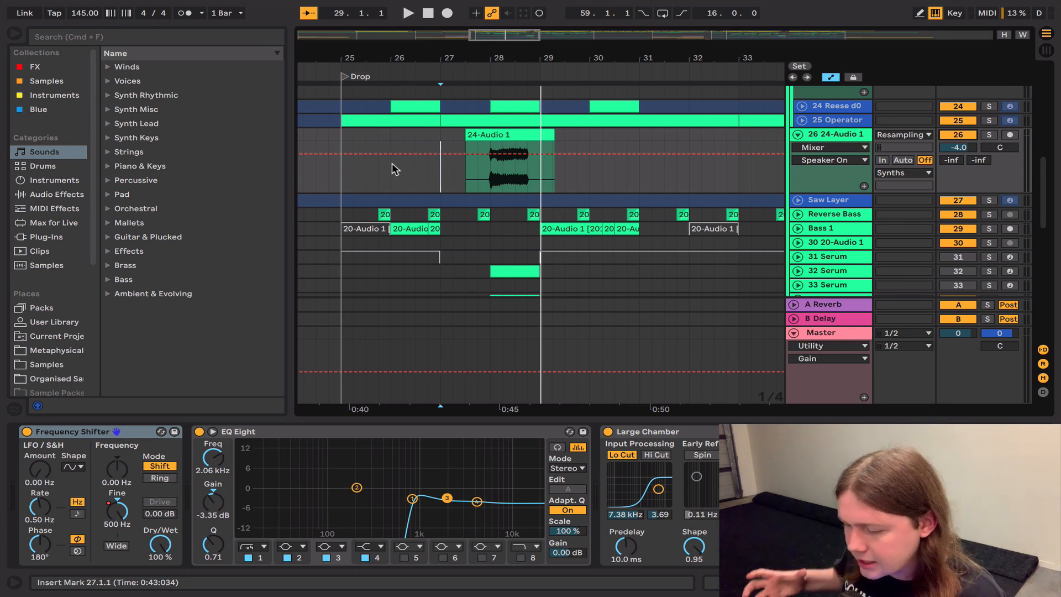
Step: Solo Reverse Bass and play it from its clip at 25.4.1, and select its clip just before bar 27
click(381, 214)
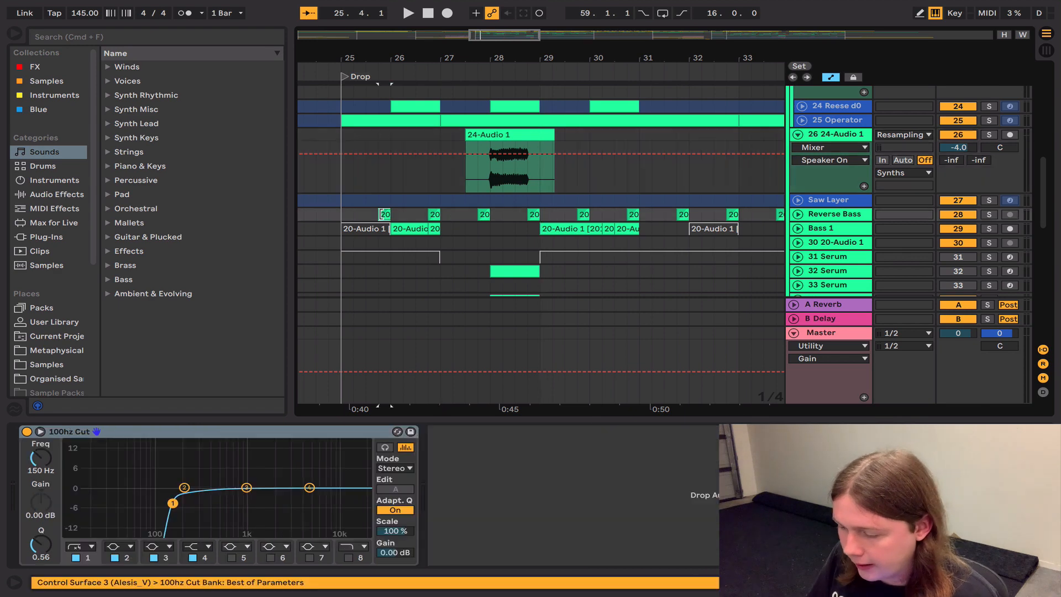
click(989, 214)
key(space)
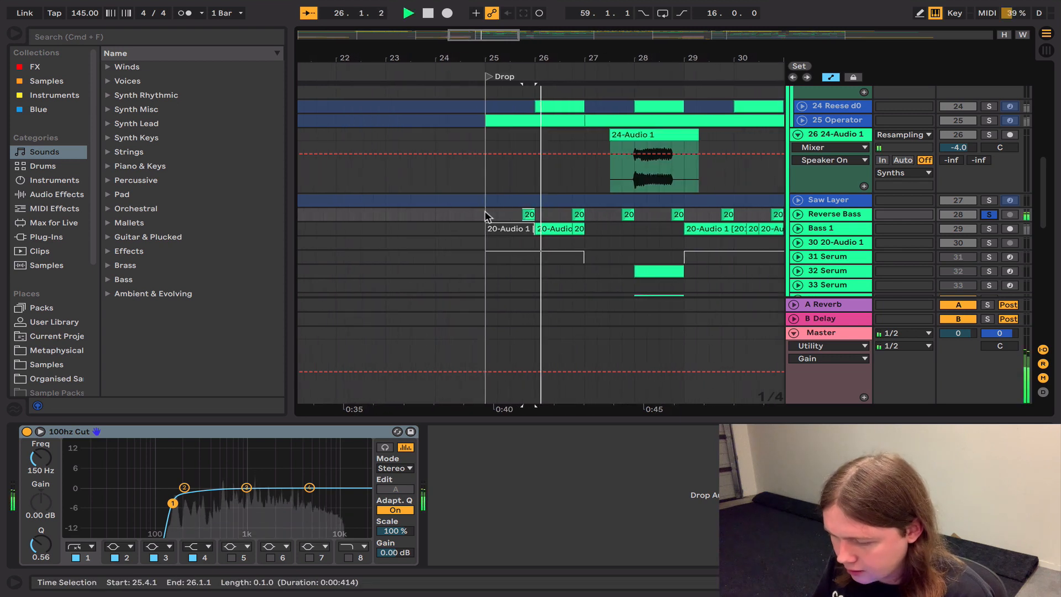
key(space)
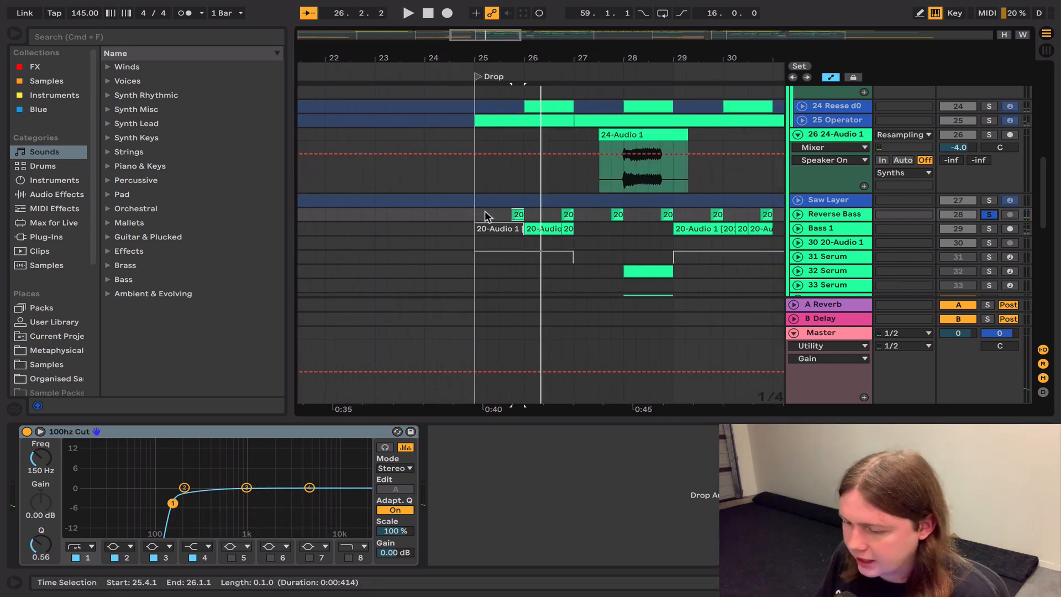
click(567, 214)
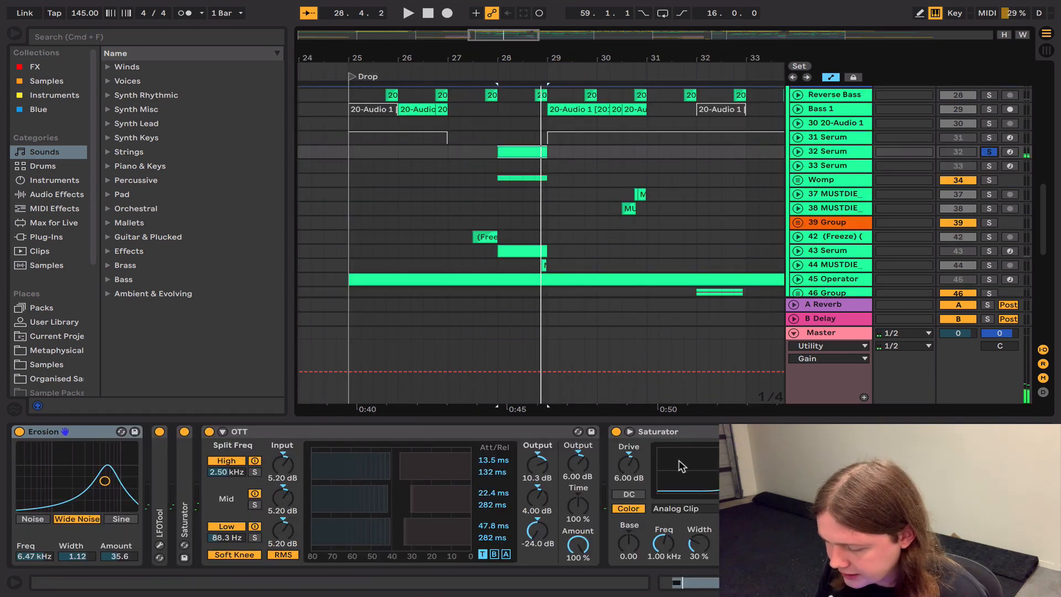
Step: Look through the 32 Serum device chain and play from 28.1.1 with all its devices switched off, and again with them on
scroll(680, 466, left, 5)
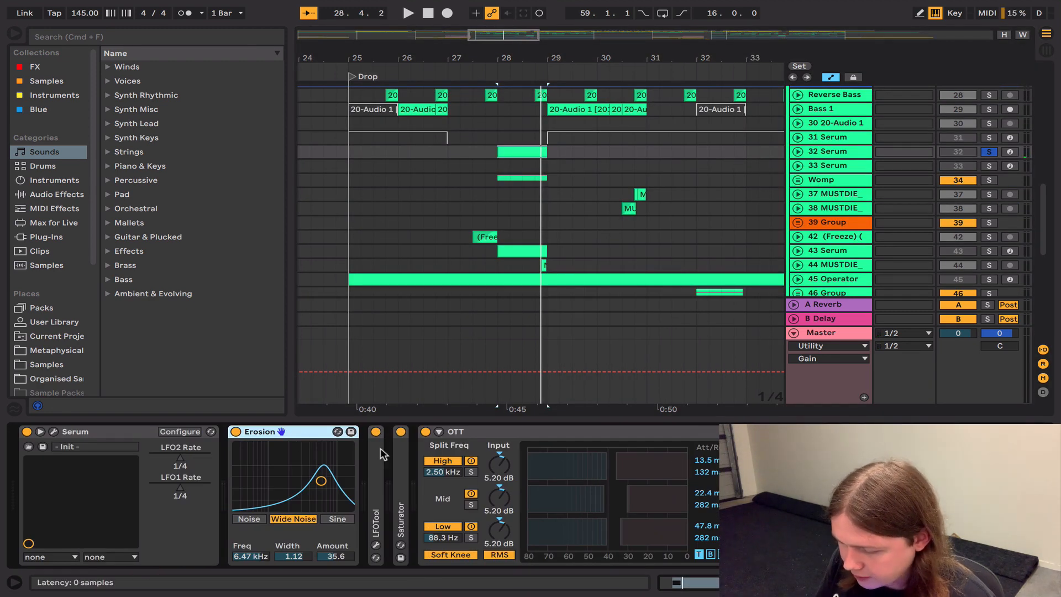
scroll(384, 455, right, 10)
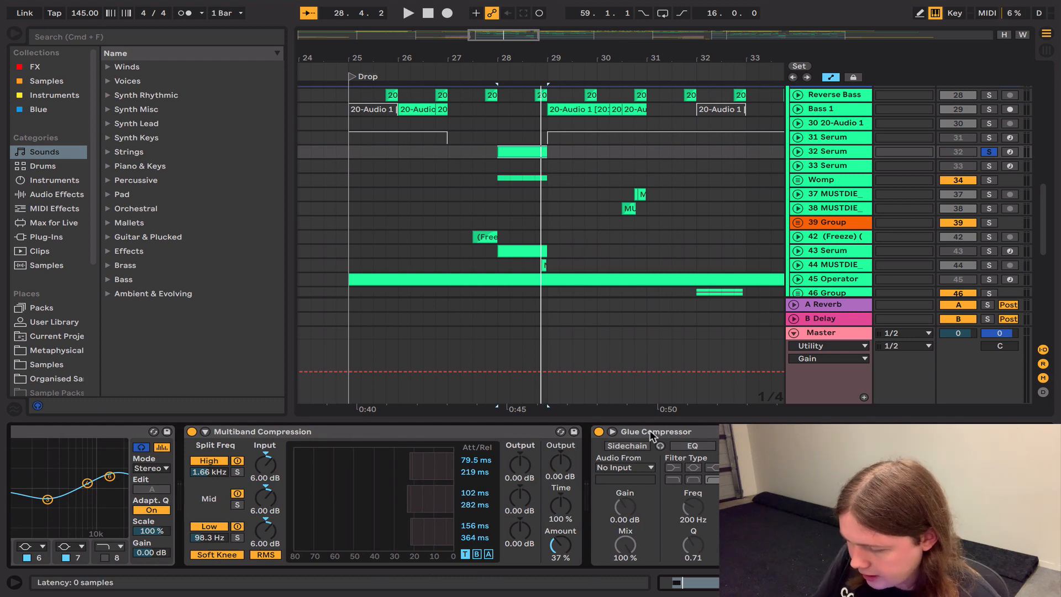
key(super+a)
key(0)
key(space)
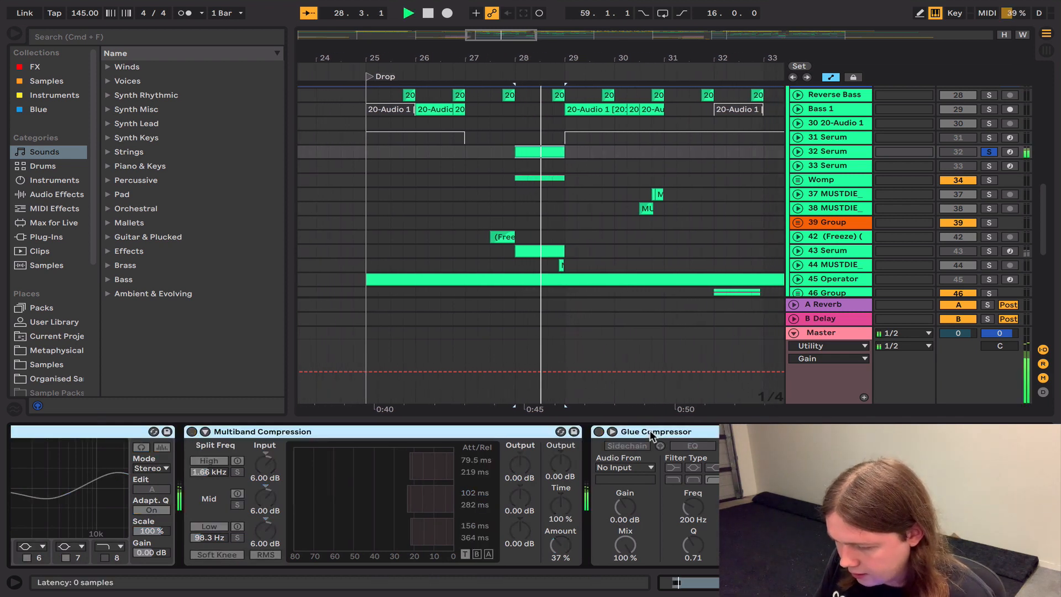
key(0)
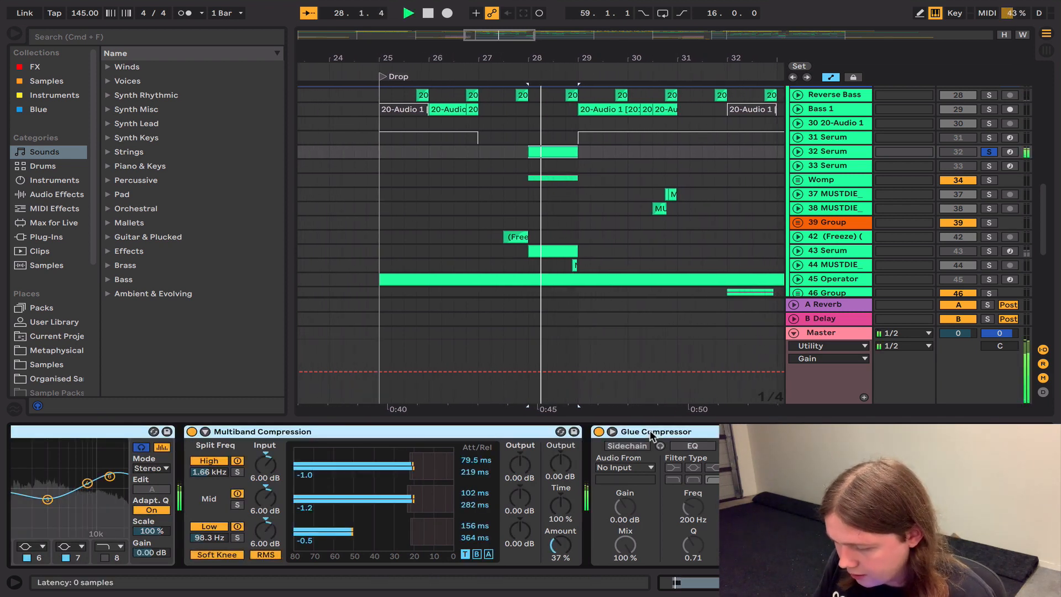
key(space)
Step: Open the Serum plug-in on track 32, view LFO 2 and LFO 1, and play the patch from 28.1.1
scroll(651, 437, left, 10)
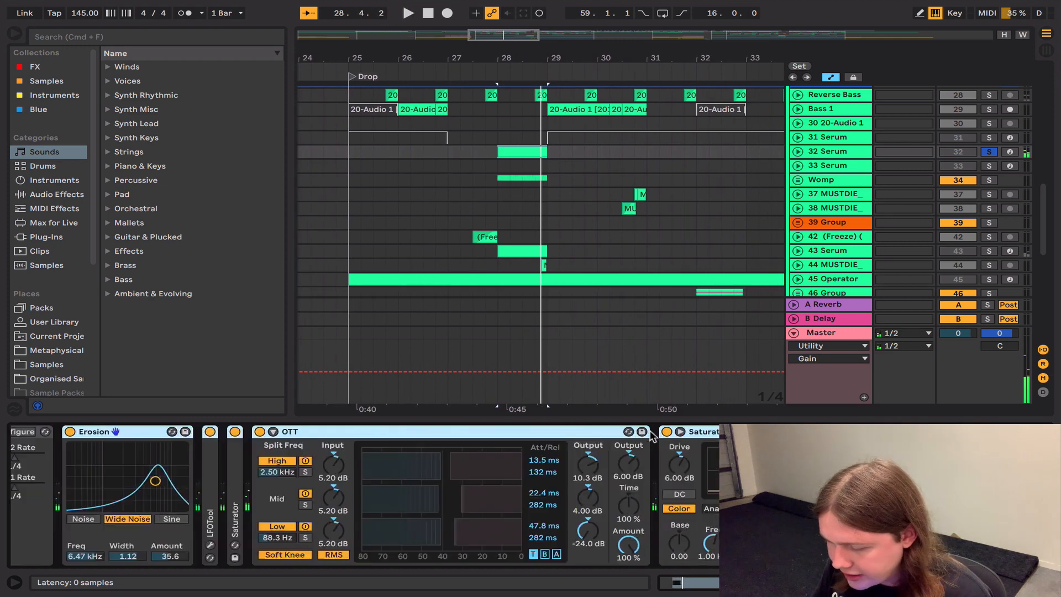
scroll(651, 437, left, 4)
click(53, 432)
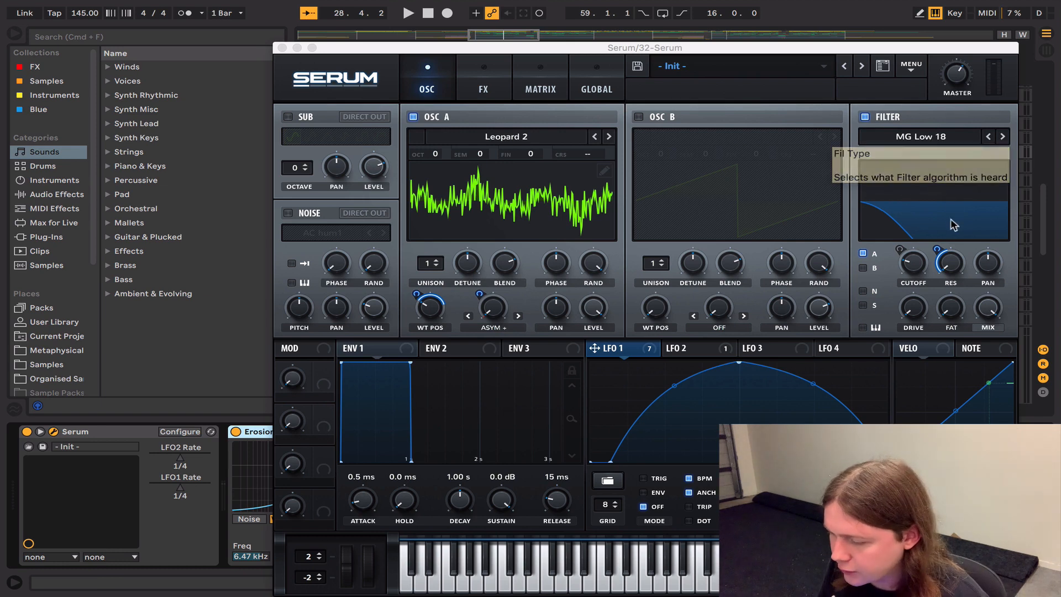
click(689, 348)
click(619, 348)
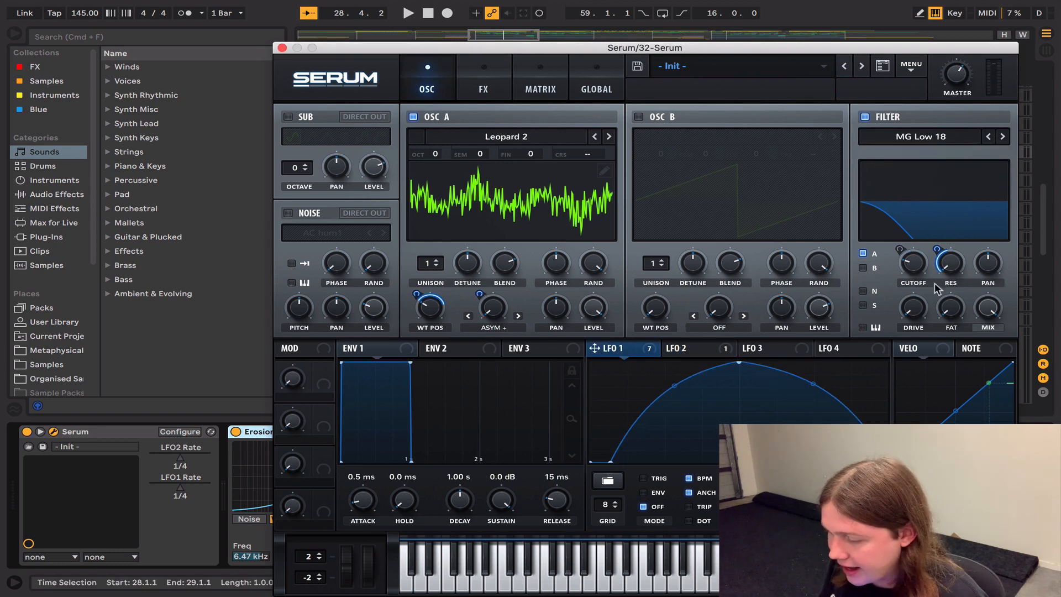
key(space)
key(space)
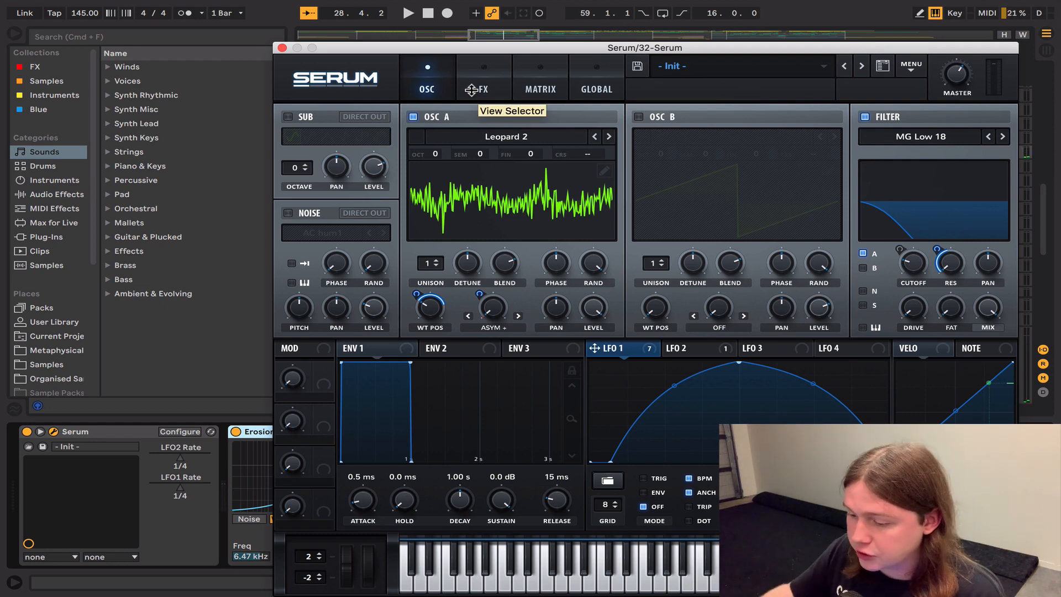
Step: Examine Serum's effects rack from Distortion, Hyper and Compressor to EQ and Filter, alongside the oscillator page
click(470, 90)
scroll(992, 196, down, 2)
scroll(985, 116, up, 2)
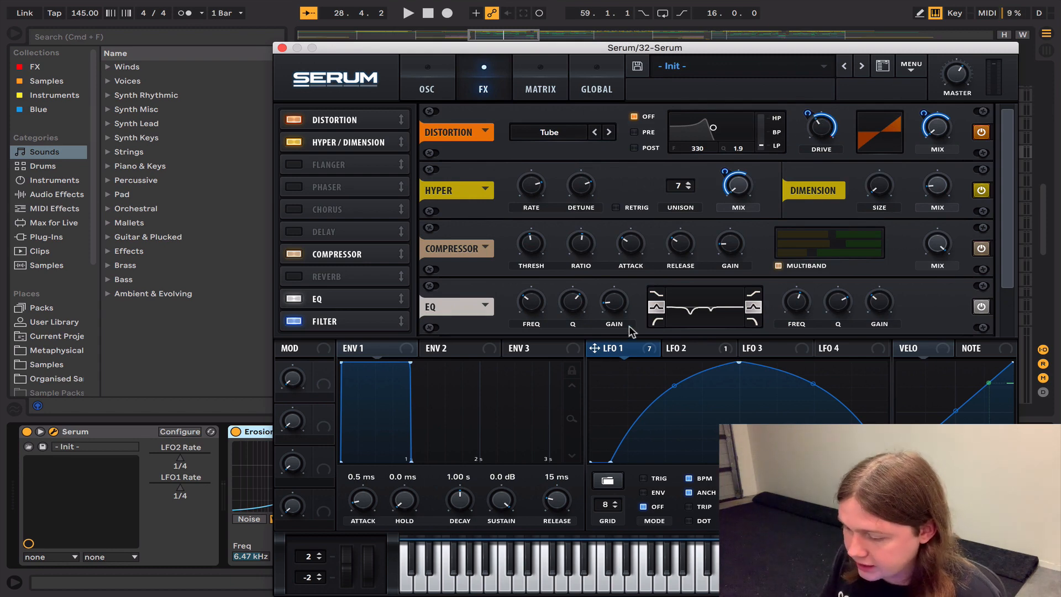
click(427, 84)
click(495, 75)
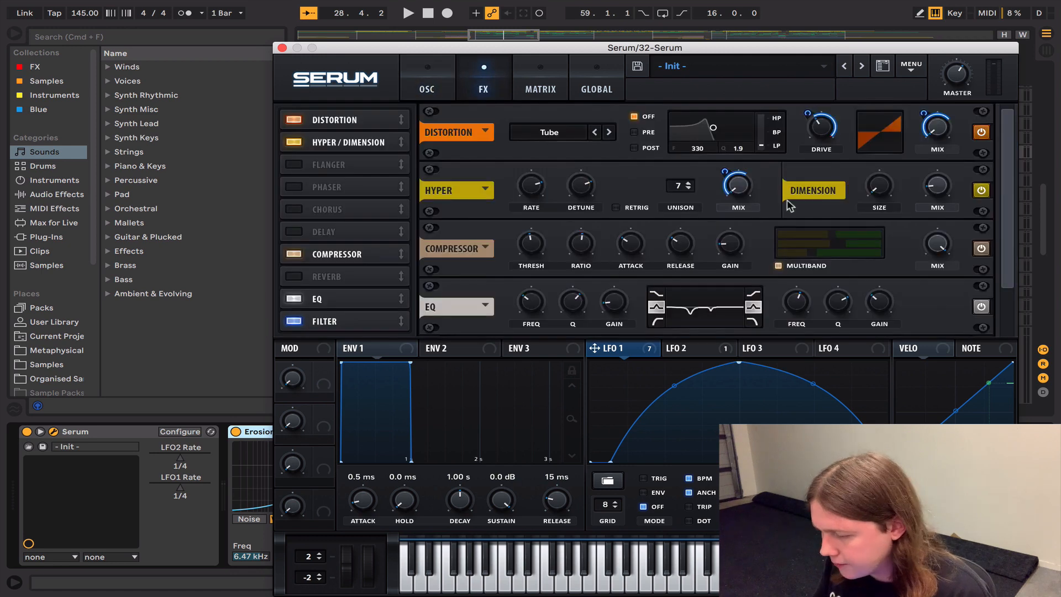
click(426, 75)
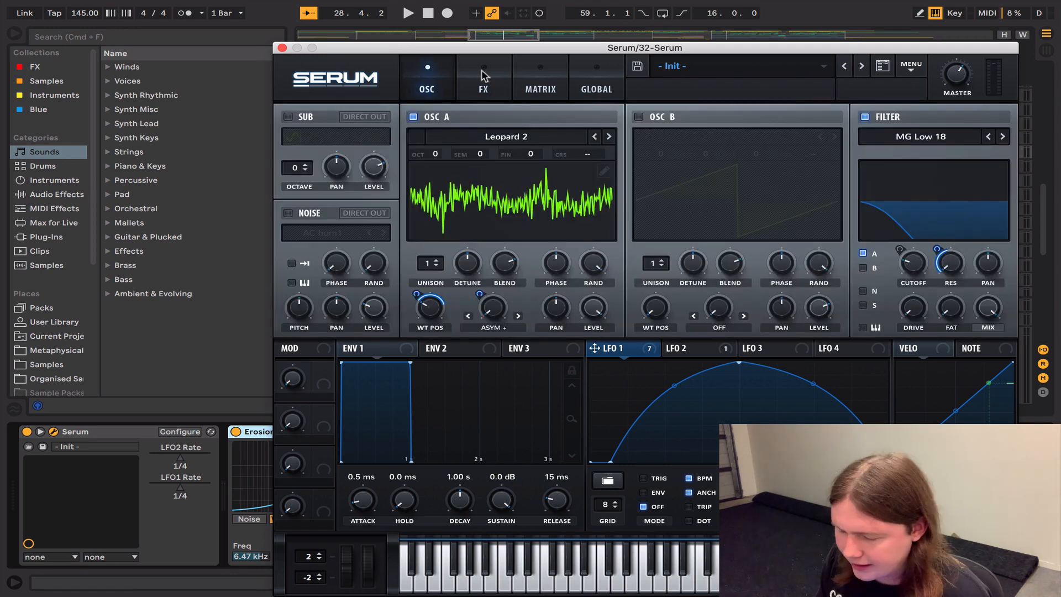
click(483, 75)
scroll(659, 155, down, 5)
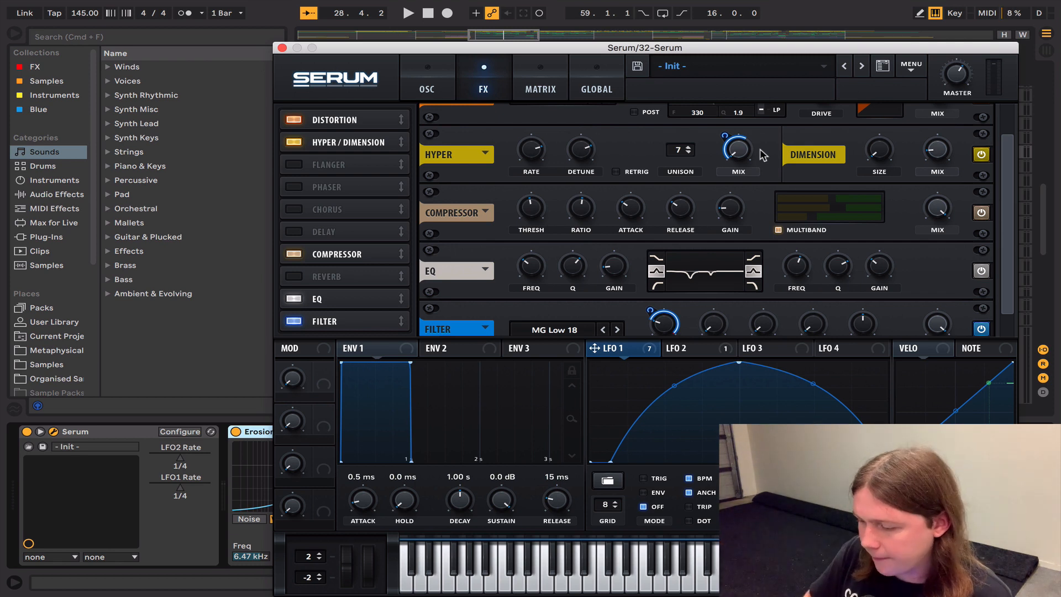
scroll(1003, 331, down, 2)
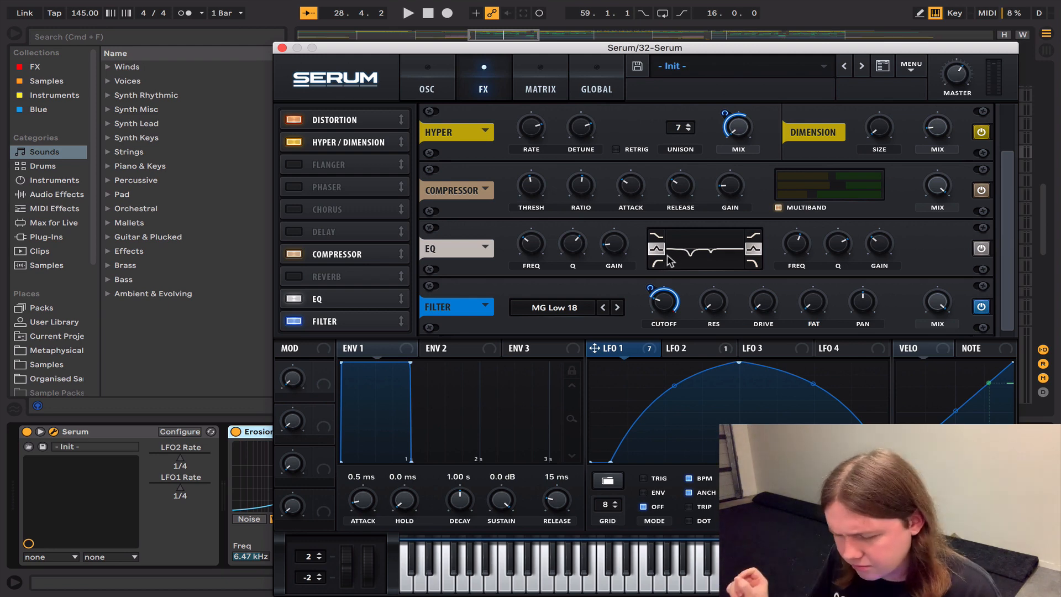
Step: Close Serum, switch off the effects after it on track 32, play from 28.1.1, and turn Erosion back on
click(282, 48)
click(376, 517)
scroll(378, 514, right, 10)
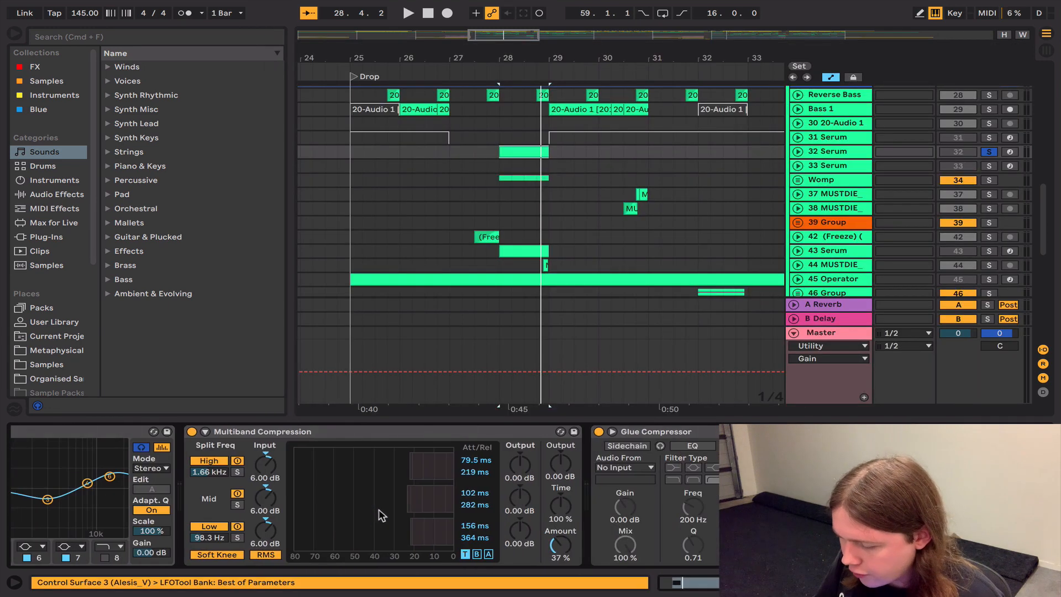
scroll(685, 436, left, 10)
click(236, 432)
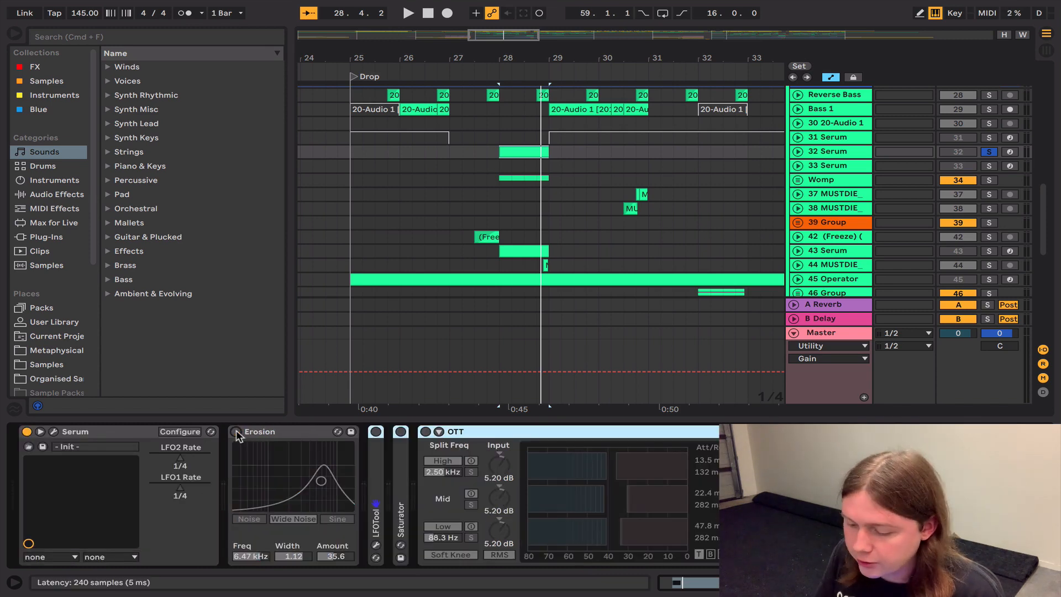
key(space)
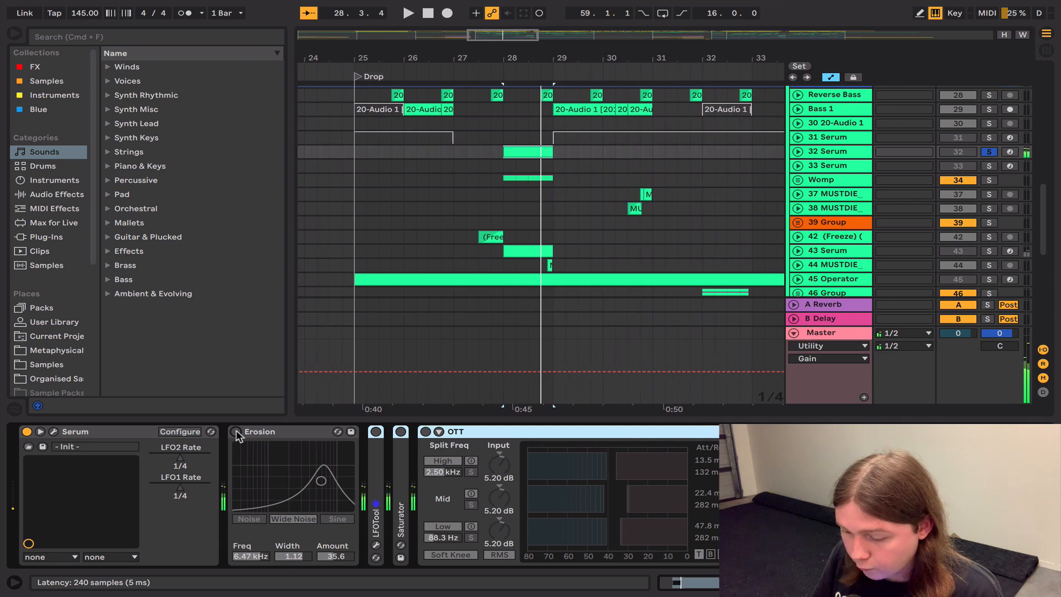
click(237, 431)
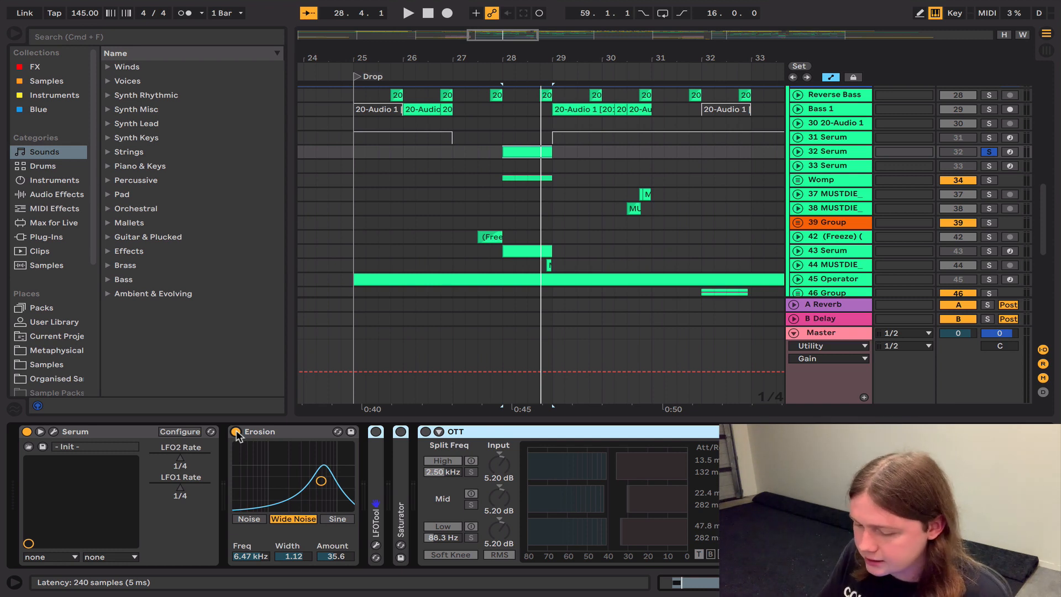
Step: Turn LFOTool on and view its volume-shaping curve in the plug-in window, closing it when done
click(375, 431)
click(377, 544)
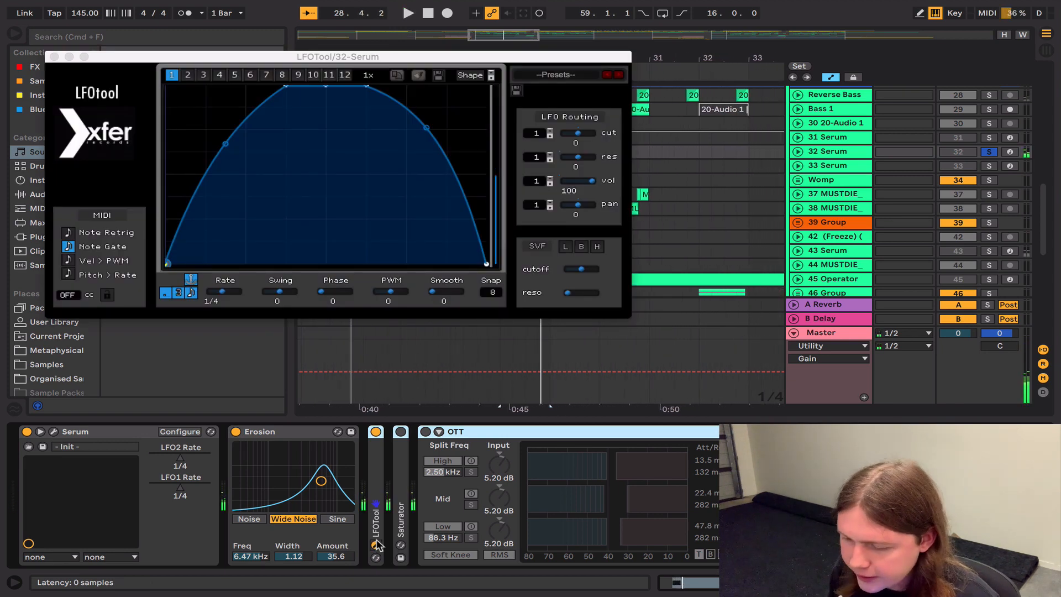
click(54, 56)
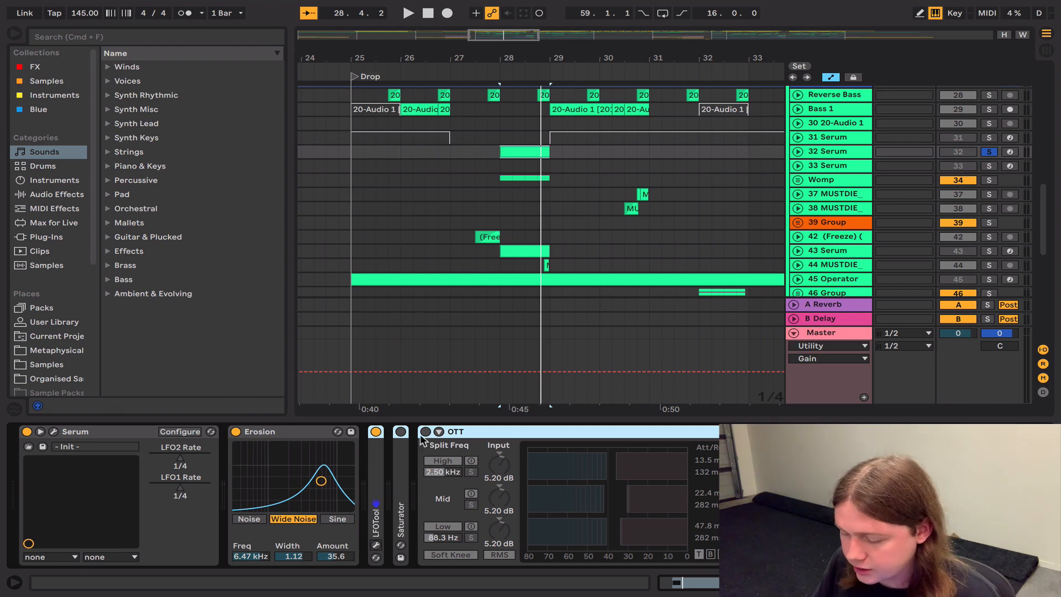
Step: Compare the collapsed Saturator after LFOTool off and on by playing from 28.1.1, leaving it on
click(401, 488)
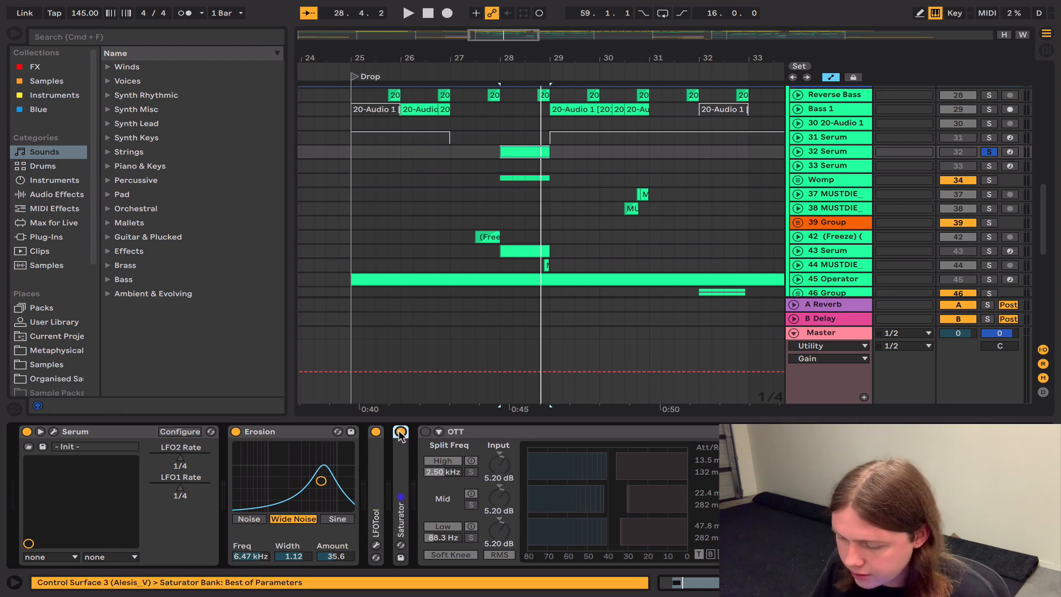
key(space)
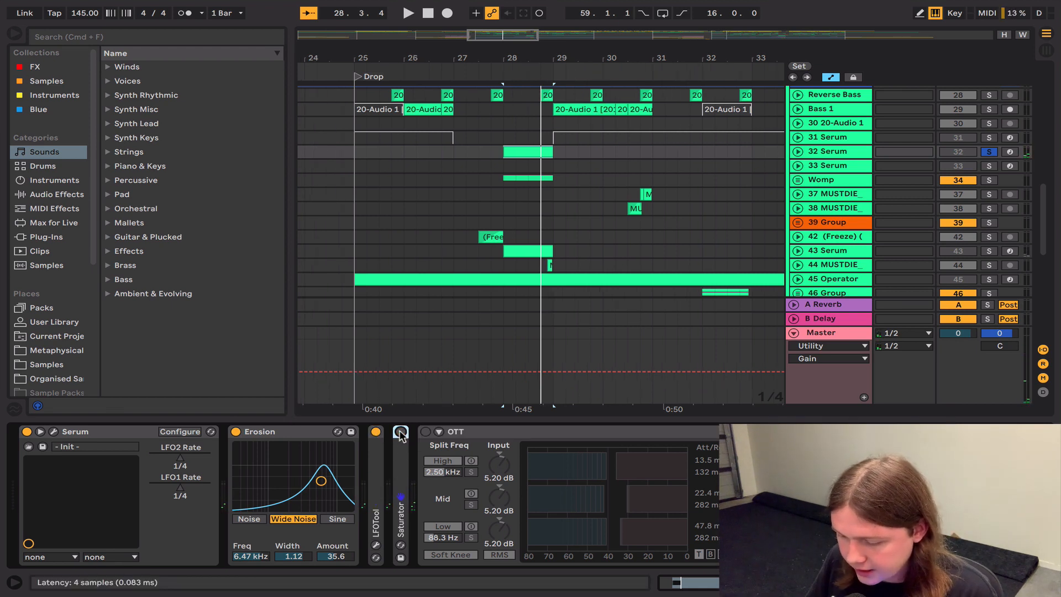
click(401, 431)
key(space)
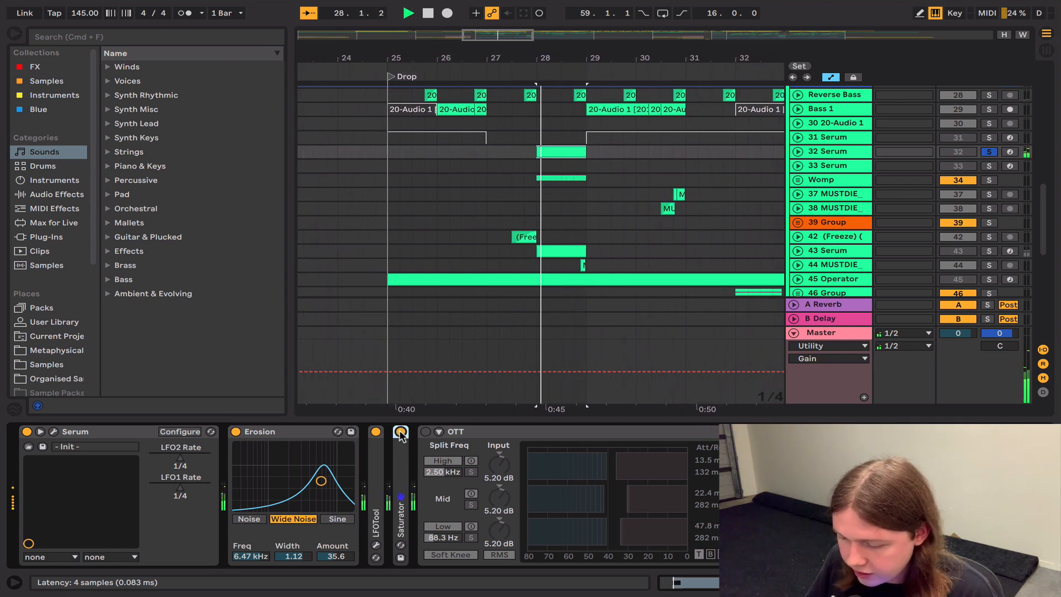
key(space)
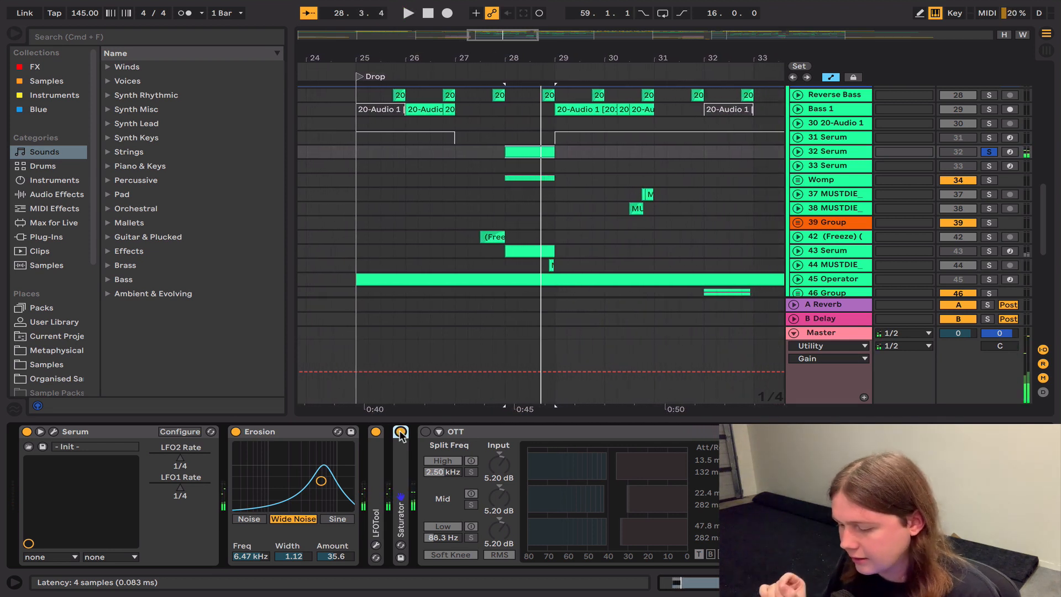
Step: Turn on the OTT following the collapsed Saturator, play from 28.1.1, and examine its low band output gain
click(516, 431)
click(425, 431)
key(space)
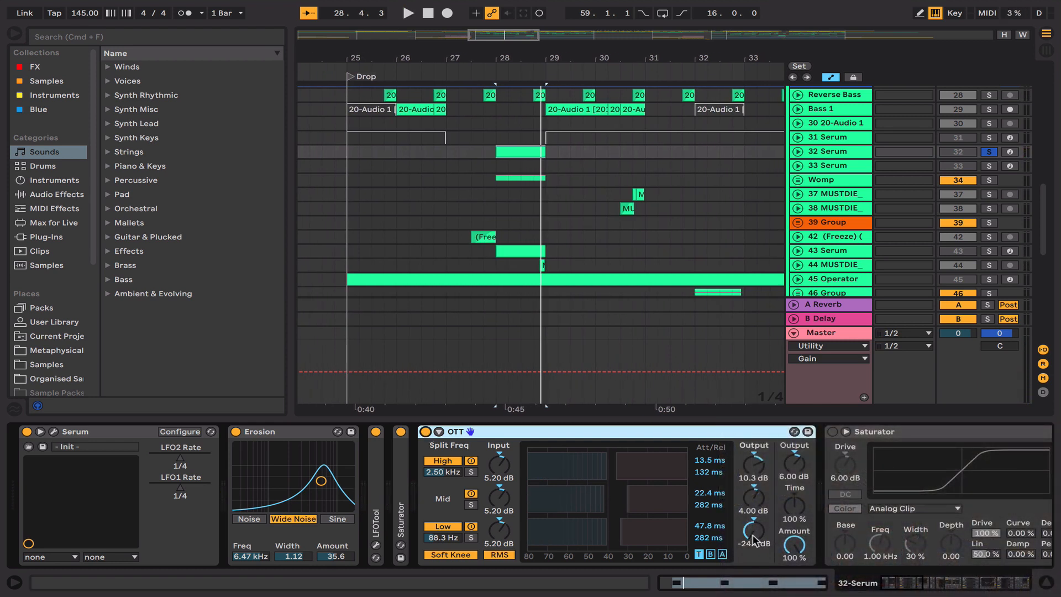
click(752, 535)
Step: Play from 28.1.1 with the Analog Clip Saturator after OTT off, and again with it turned on
scroll(755, 540, right, 3)
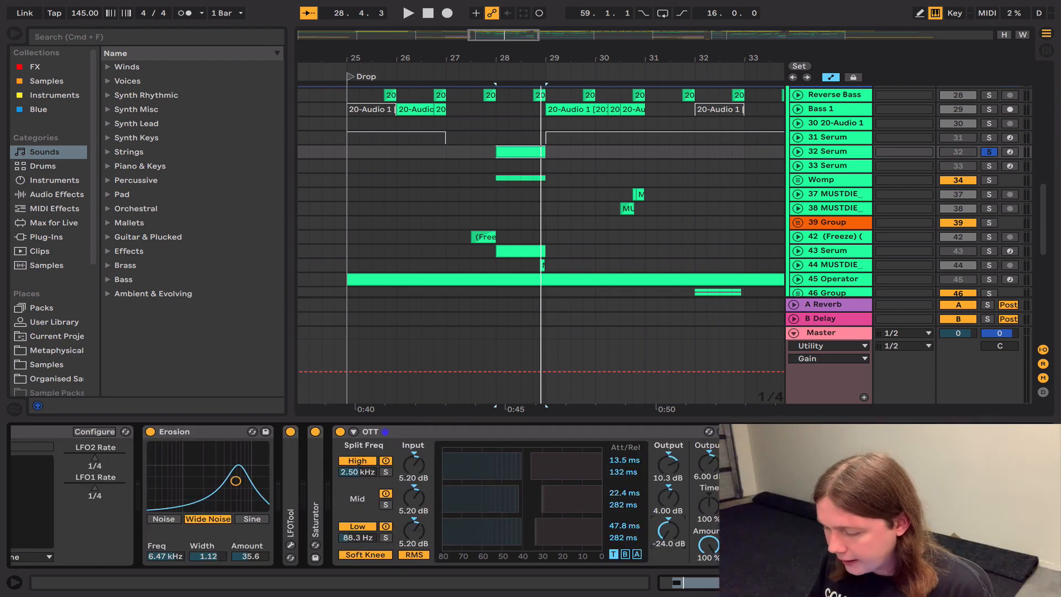
scroll(549, 436, right, 7)
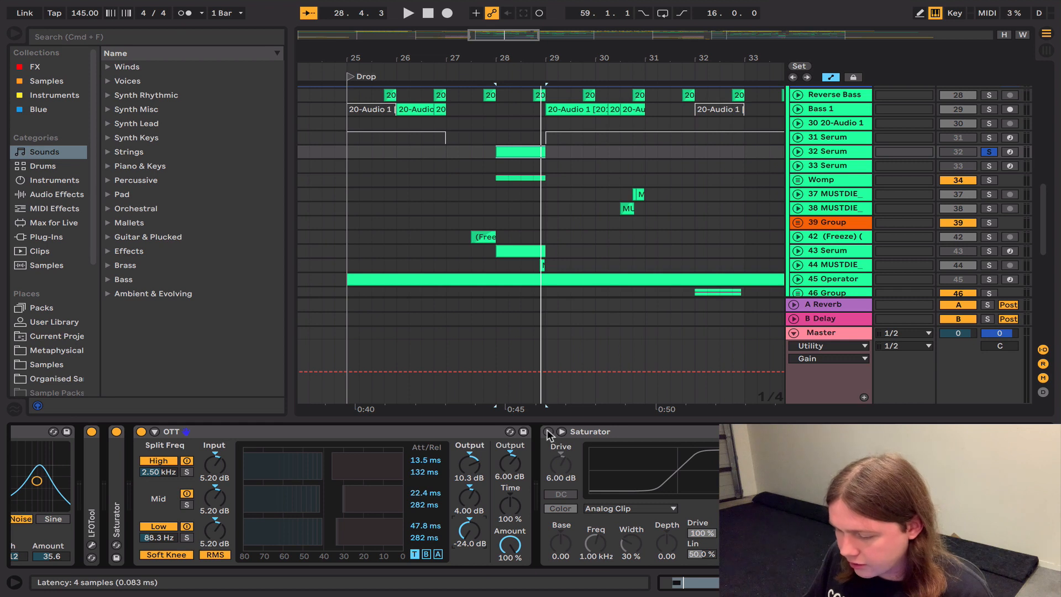
key(space)
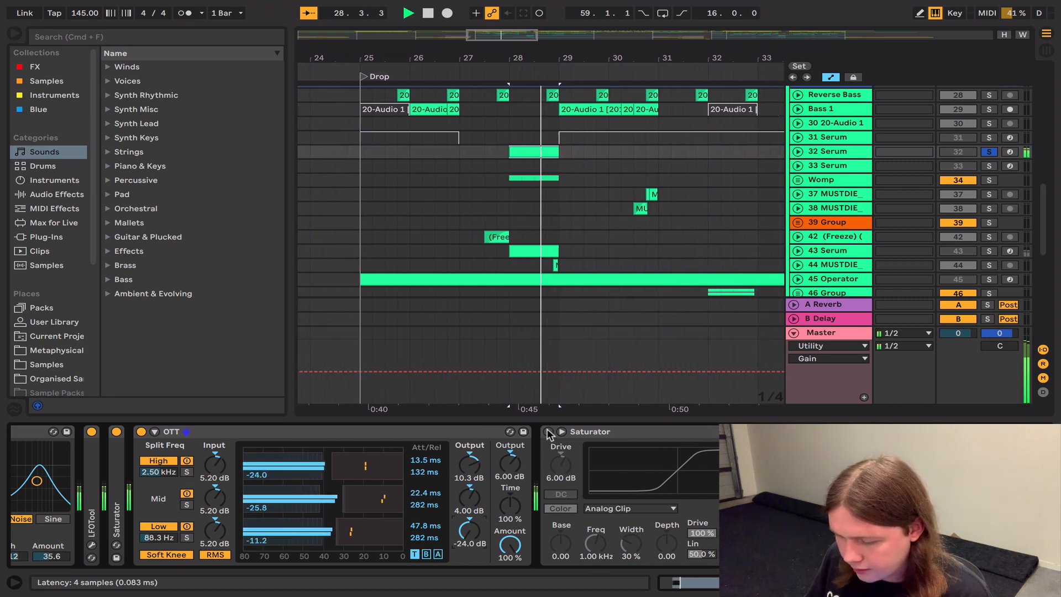
key(space)
click(549, 432)
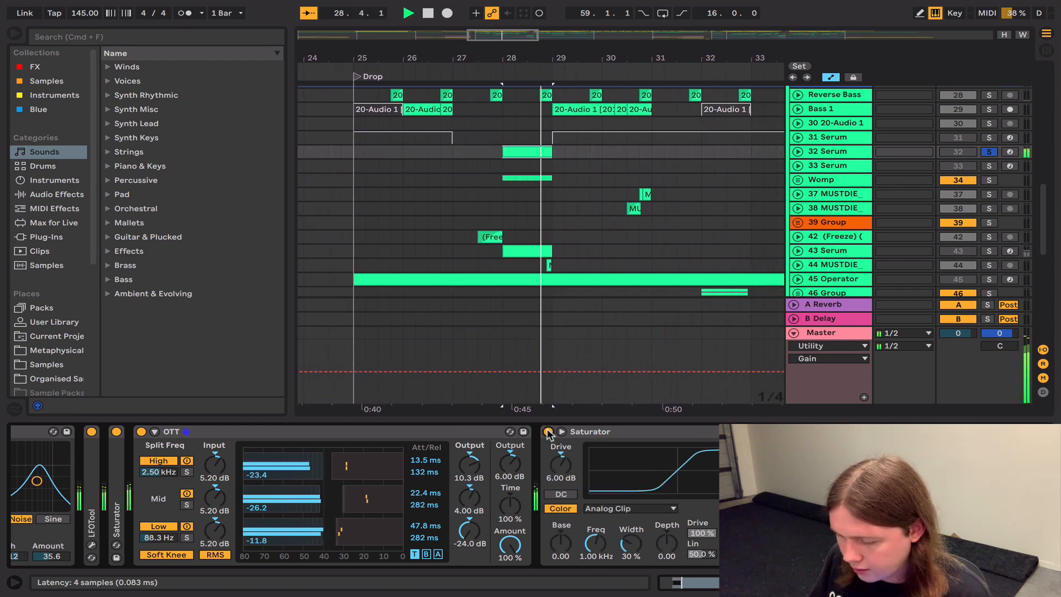
Step: Turn on the Utility with Bass Mono at 400 Hz and play track 32 from 28.1.1
scroll(548, 434, right, 6)
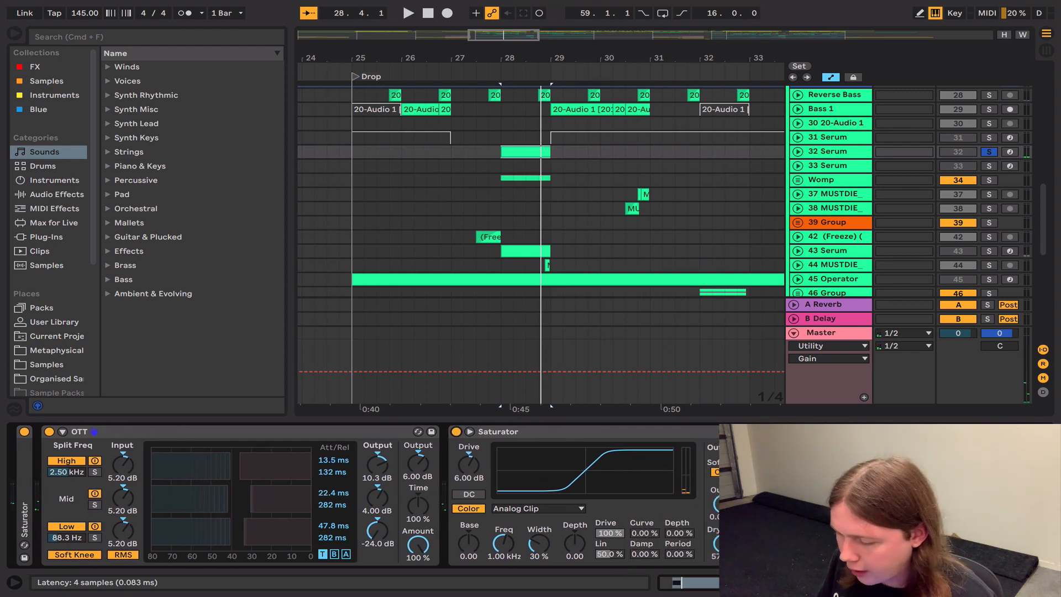
click(683, 432)
key(space)
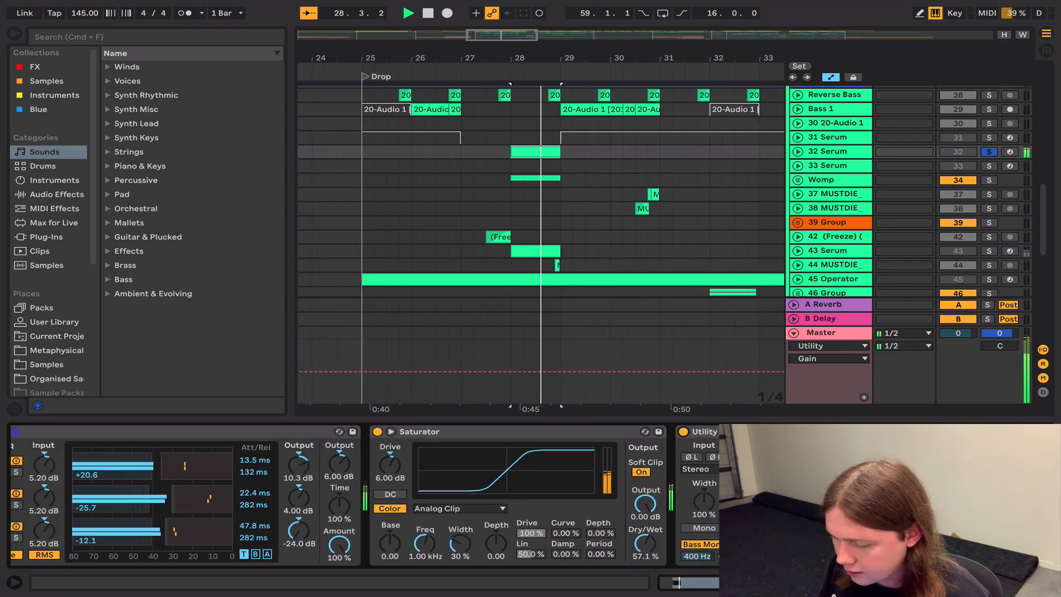
key(space)
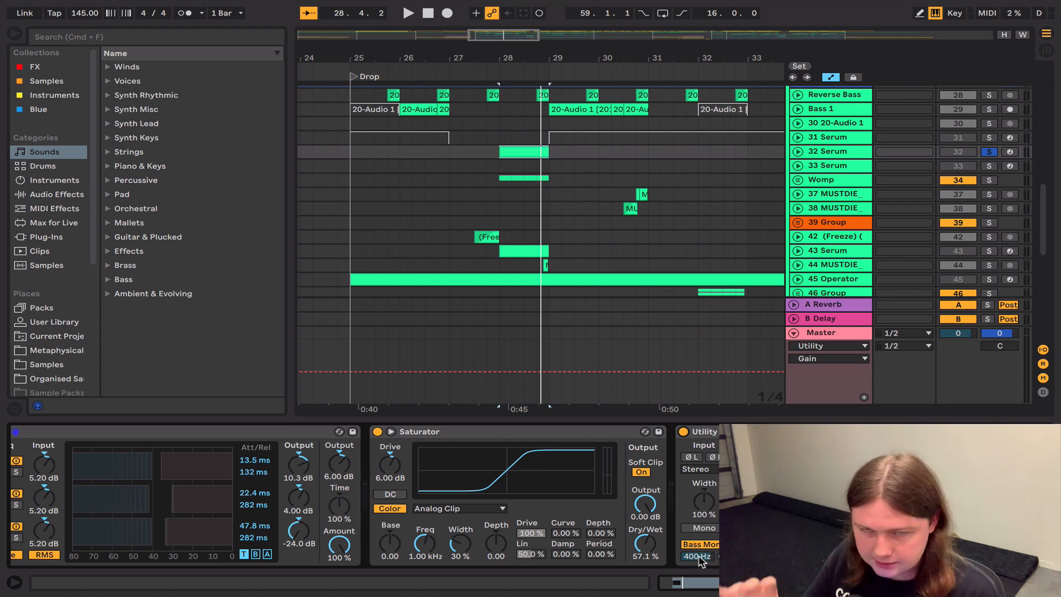
Step: Turn on FabFilter Pro-MB while playing from 28.1.1, and view its three compression bands before closing the plug-in
scroll(552, 486, right, 5)
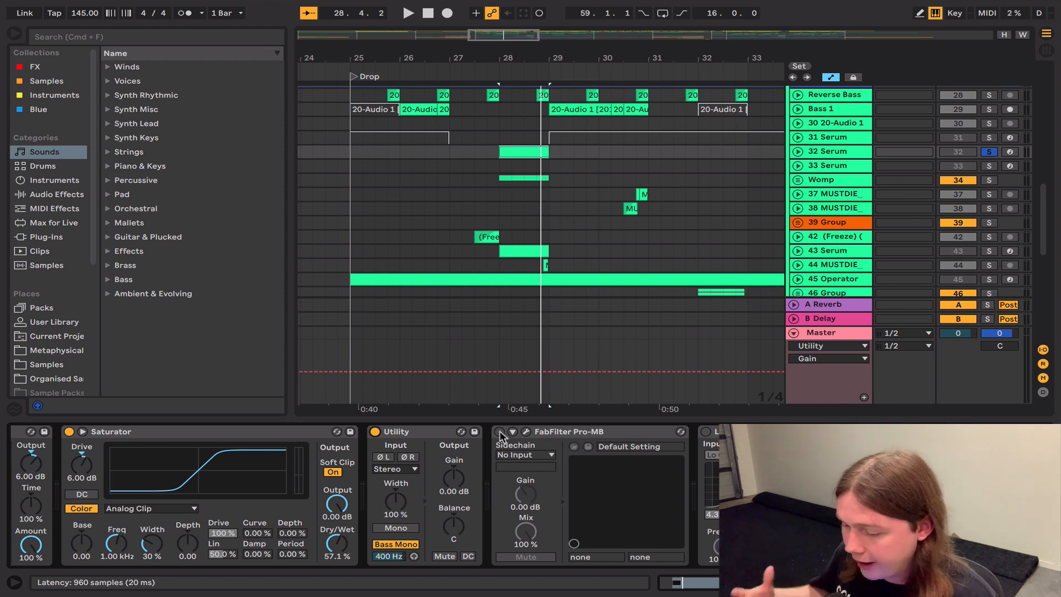
key(space)
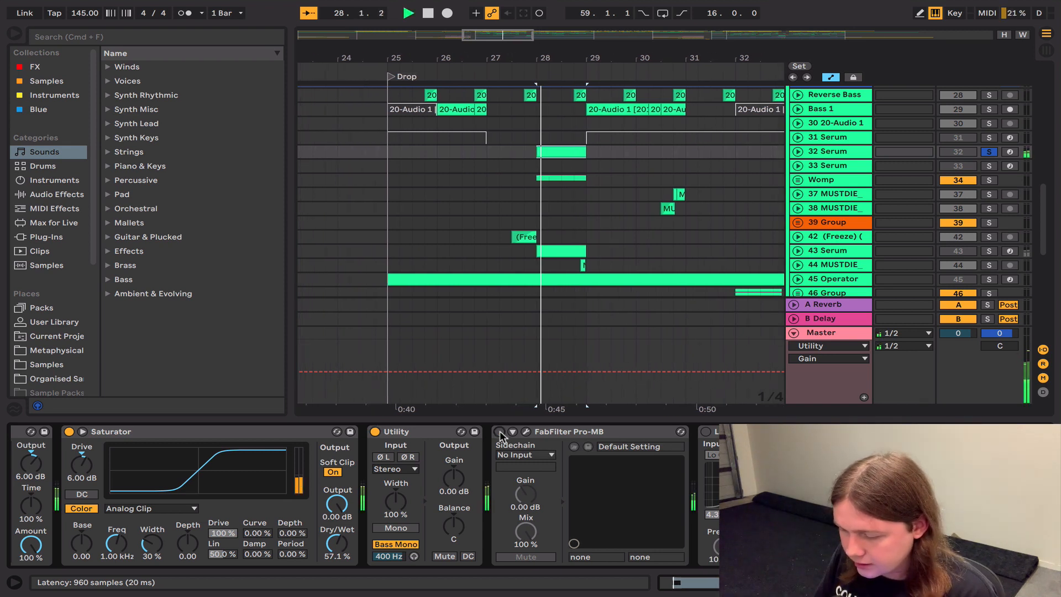
click(499, 432)
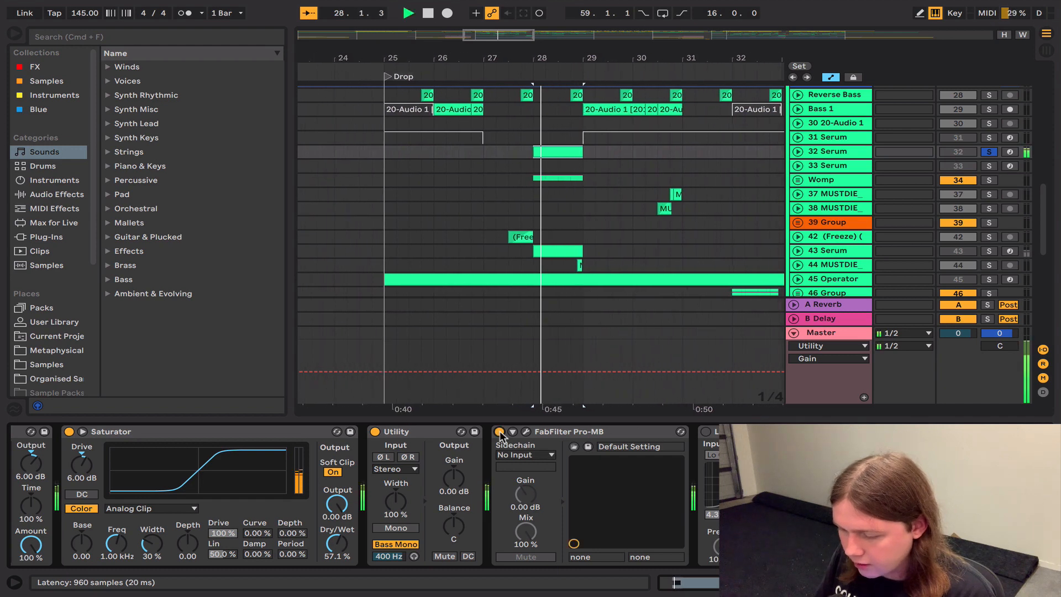
click(525, 431)
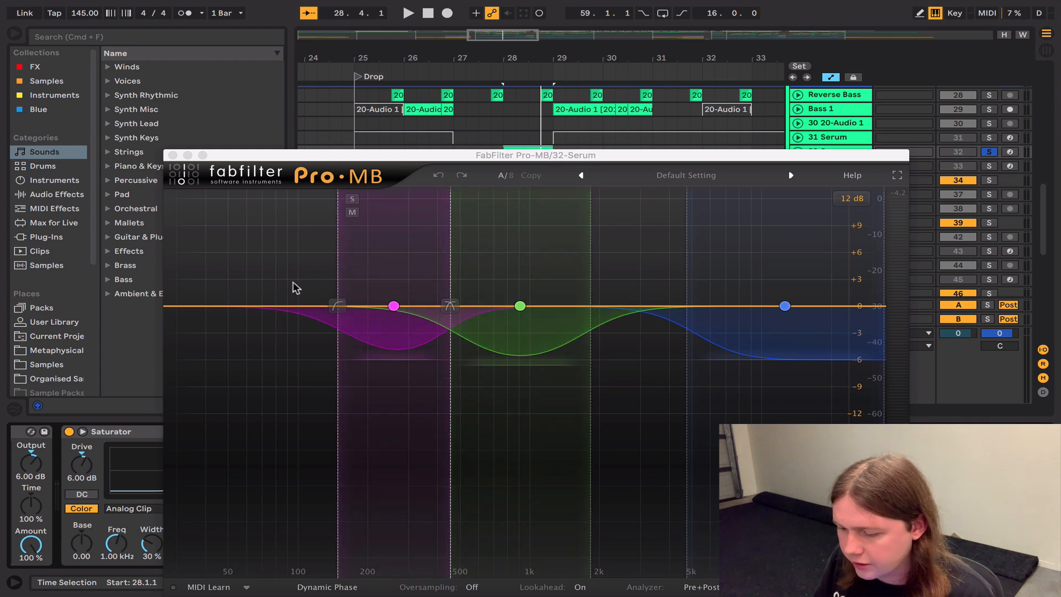
click(173, 155)
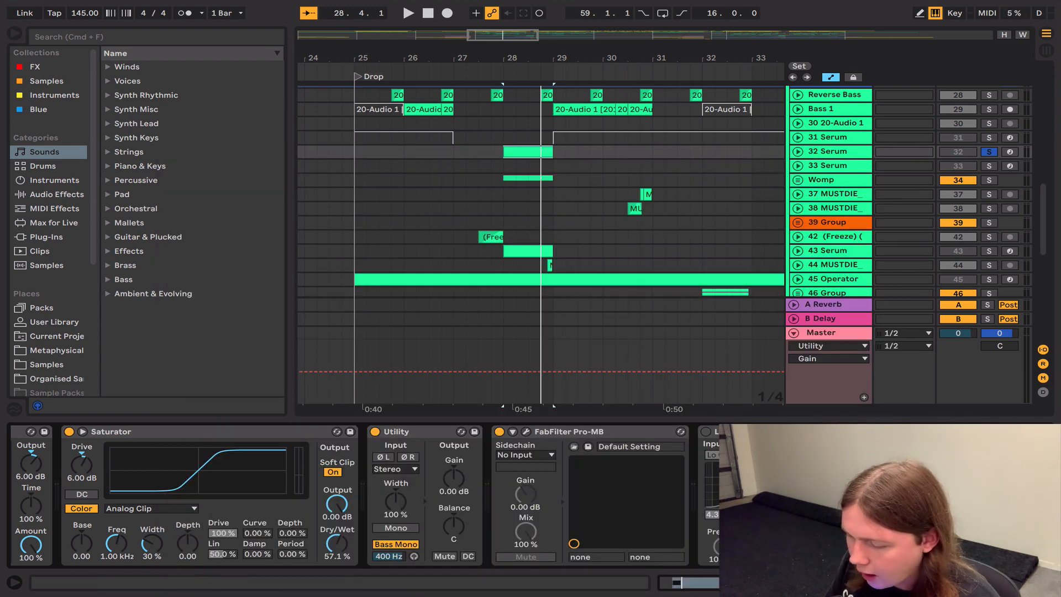
Step: Turn on the Large Chamber reverb after Pro-MB and play the sound from 28.1.1
scroll(417, 434, right, 5)
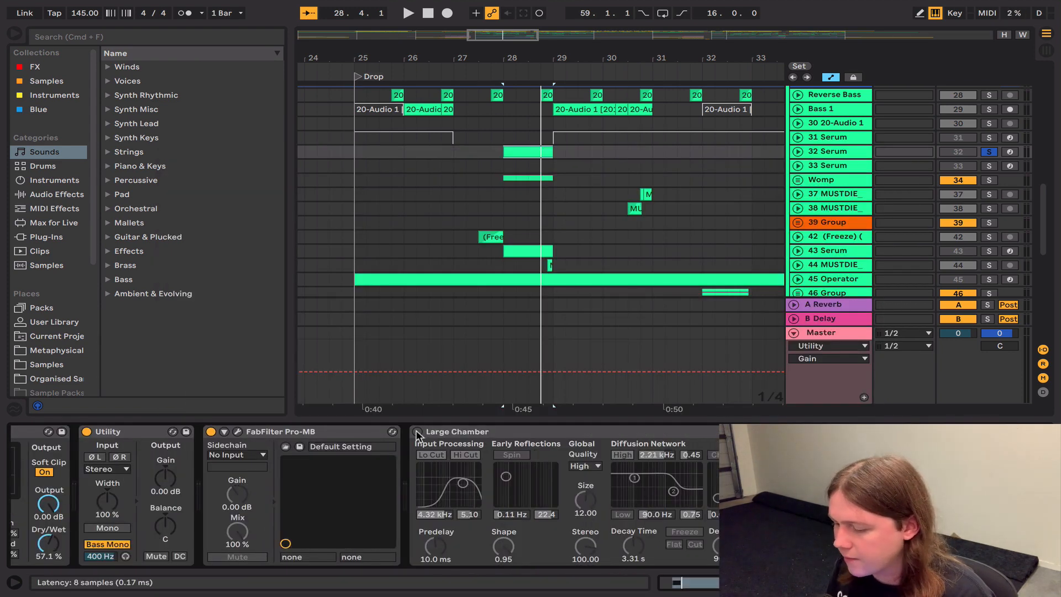
click(417, 432)
key(space)
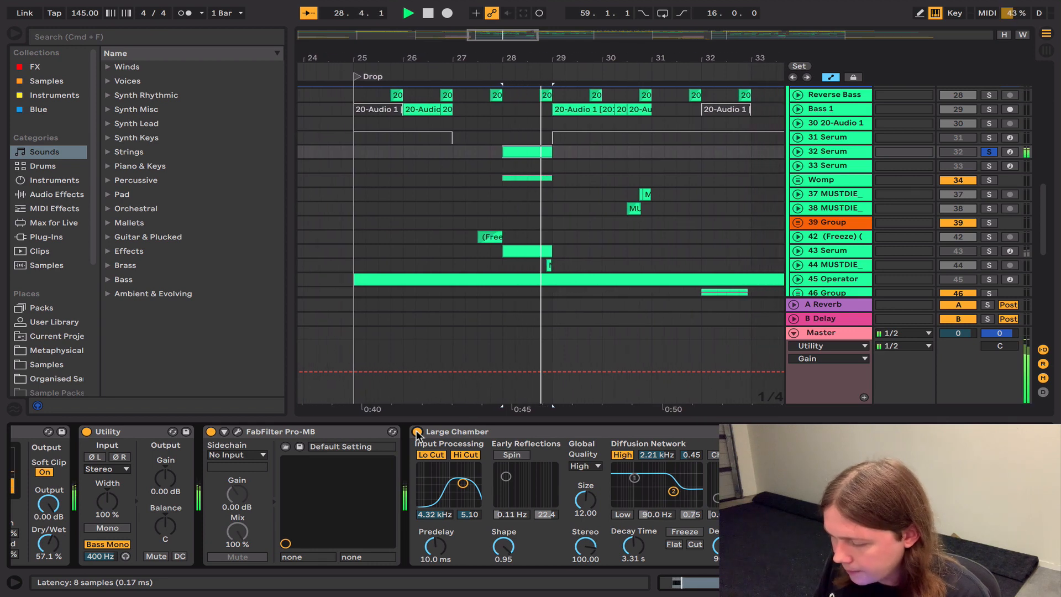
key(space)
Step: Turn on the second OTT, placed after the Large Chamber reverb, and play from 28.1.1
scroll(417, 434, right, 5)
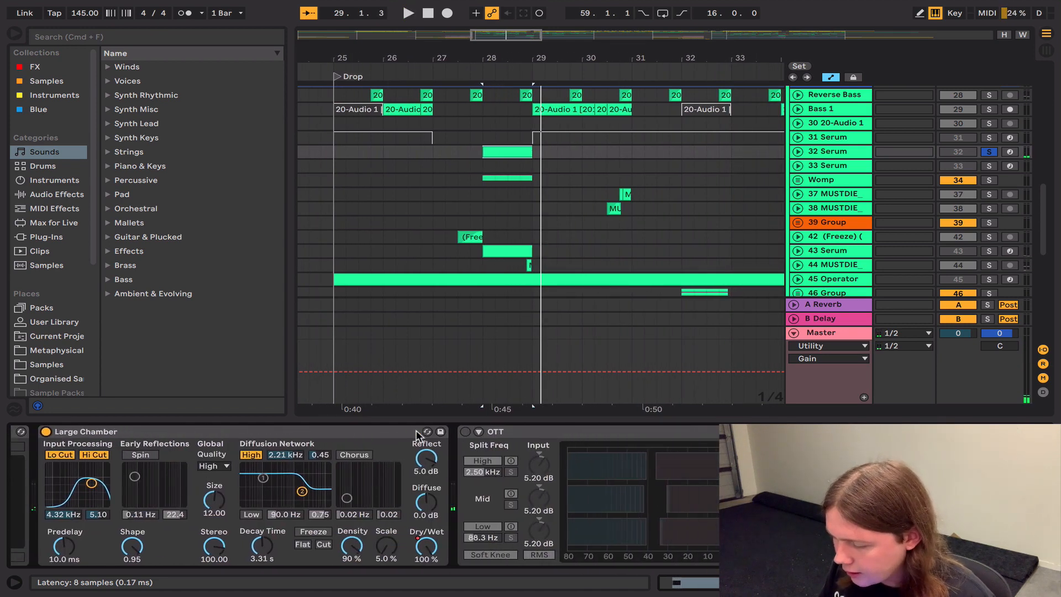
click(465, 432)
key(space)
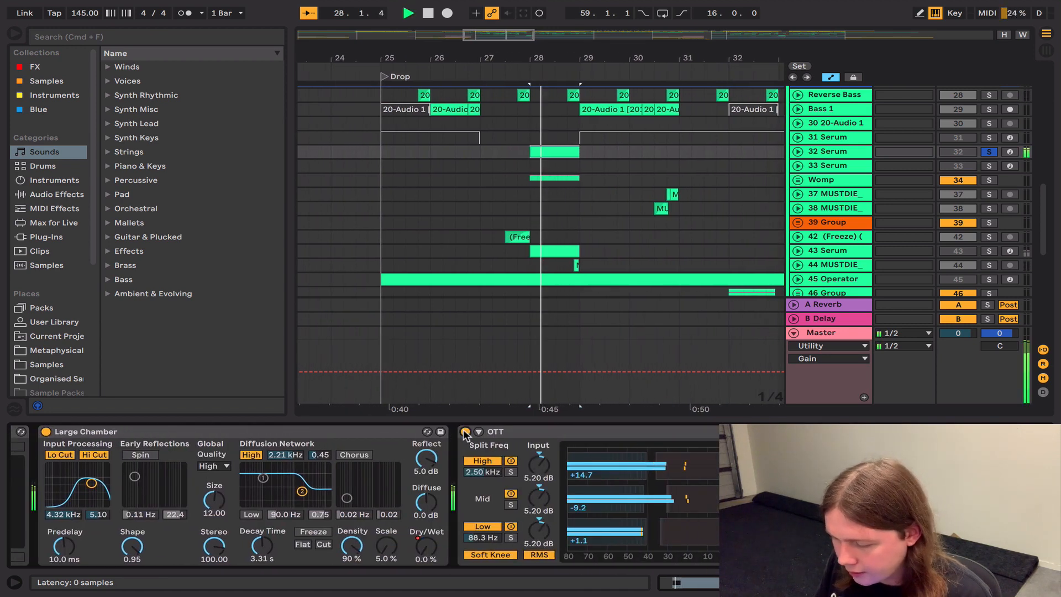
key(space)
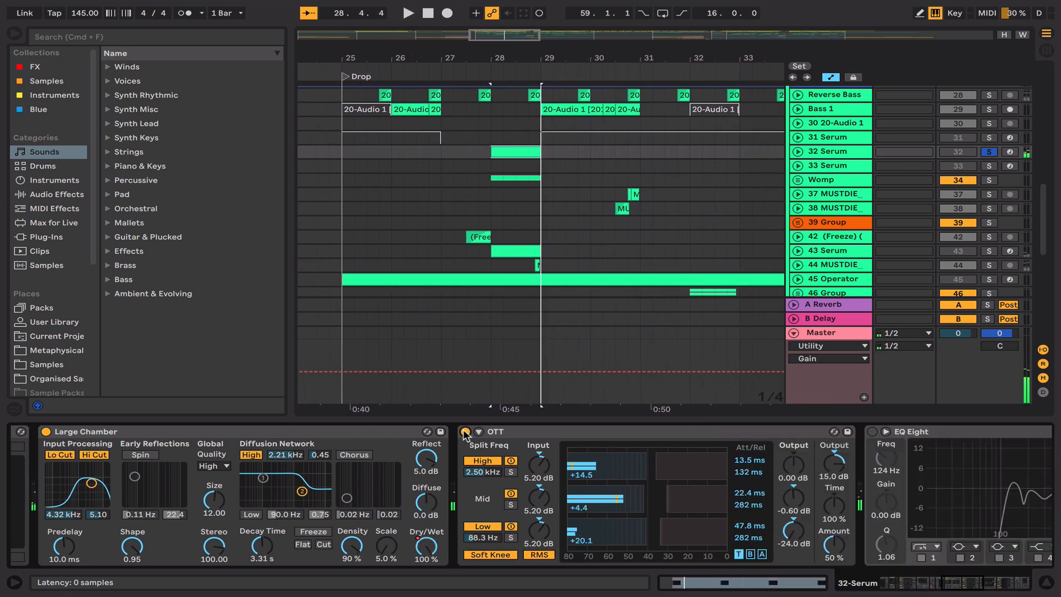
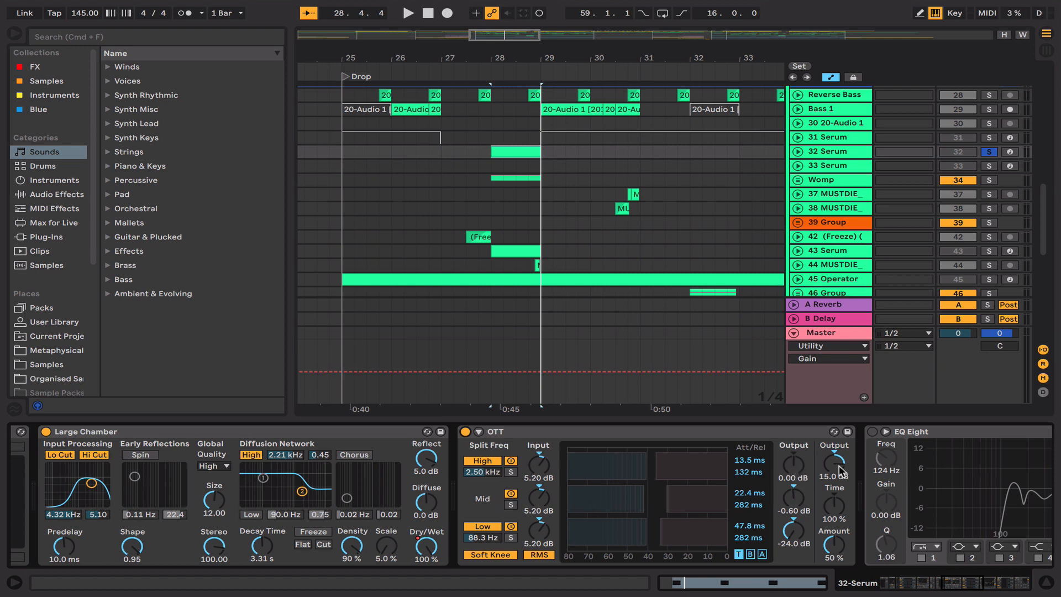
Step: Compare track 32's sound from 28.1.1 with the second OTT turned off and turned back on
scroll(834, 544, right, 2)
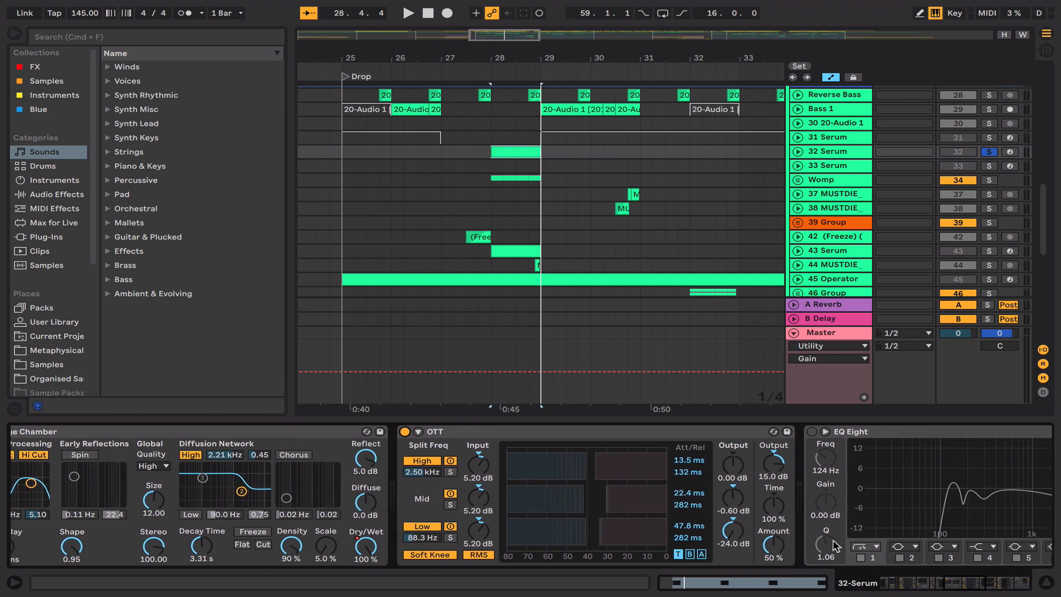
click(402, 431)
key(space)
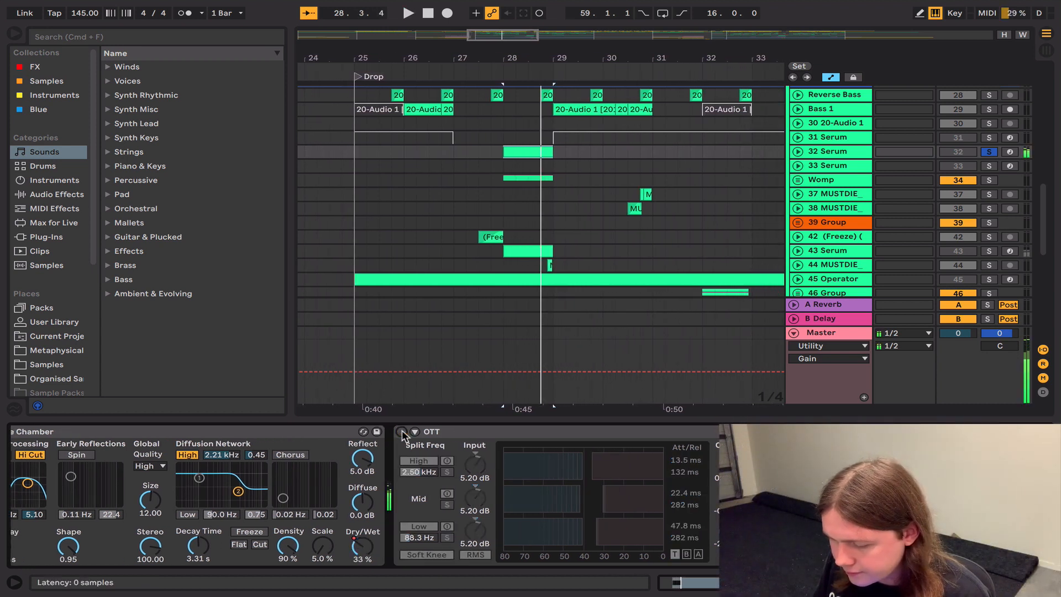
click(401, 432)
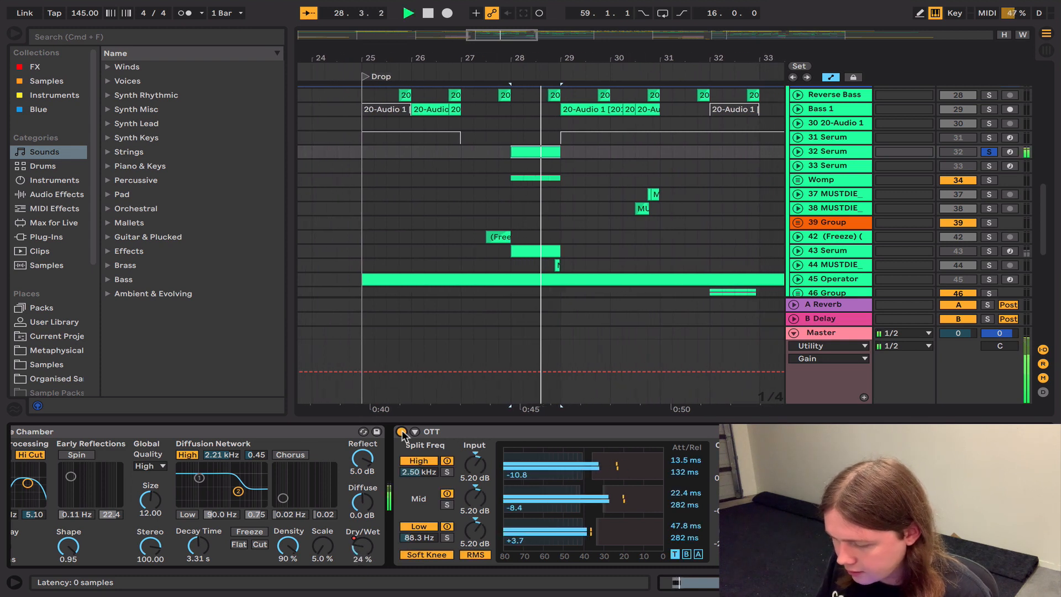
key(space)
Step: Turn on the EQ Eight placed after the second OTT and play track 32 from 28.1.1
scroll(402, 433, right, 2)
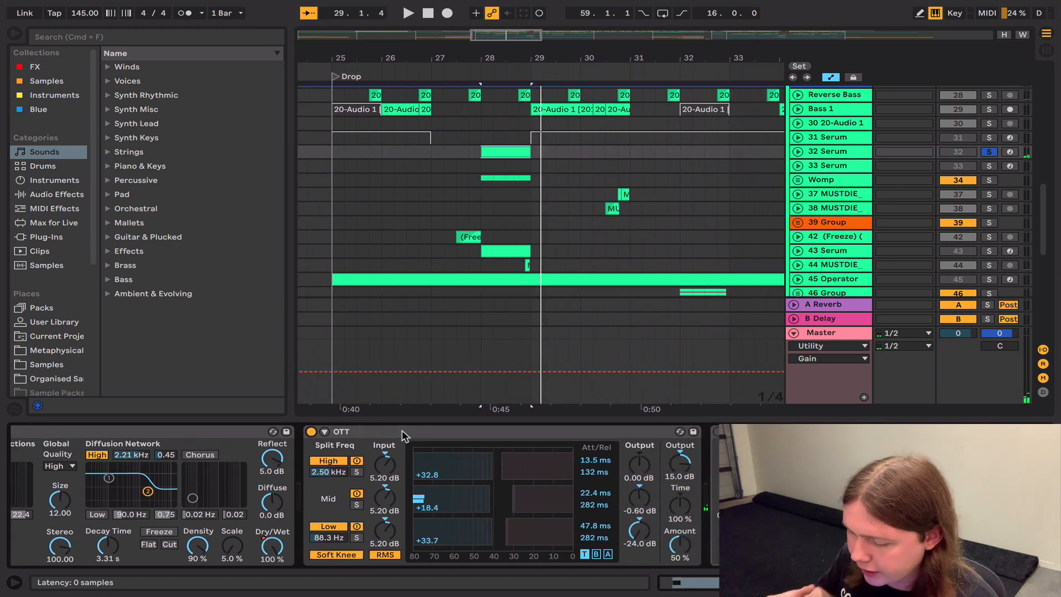
scroll(402, 430, right, 4)
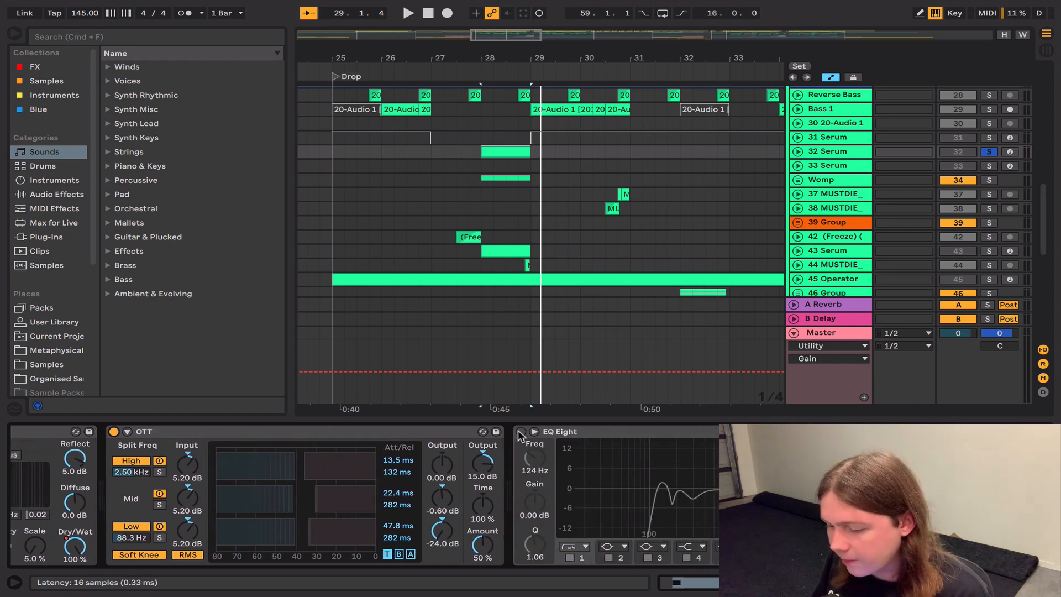
key(space)
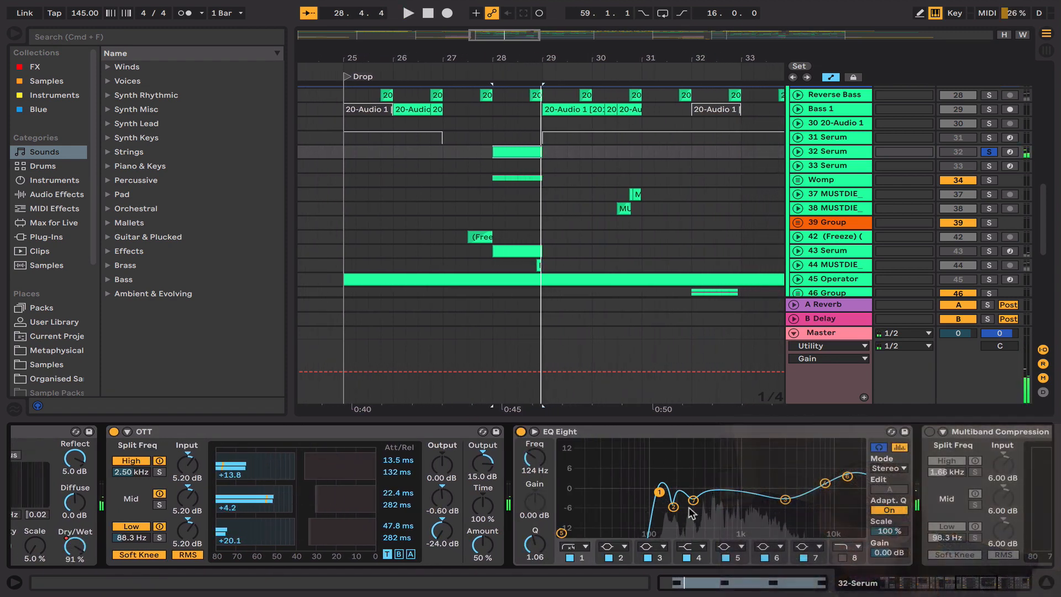
scroll(716, 505, right, 2)
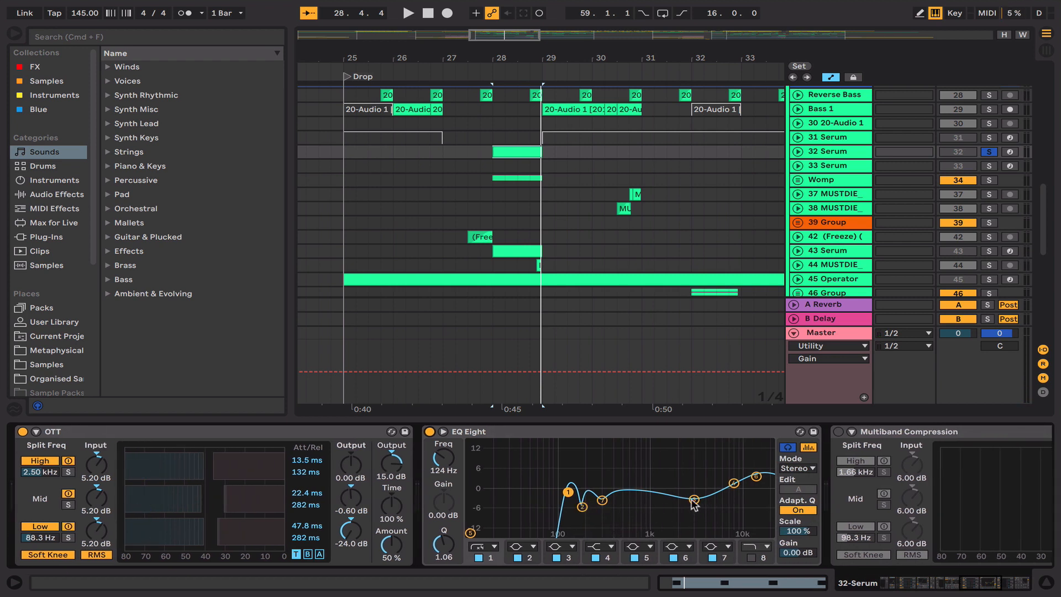
Step: Turn on the Multiband Compression and the Glue Compressor after the EQ Eight, playing track 32 from 28.1.1 to compare the sound
scroll(697, 501, right, 10)
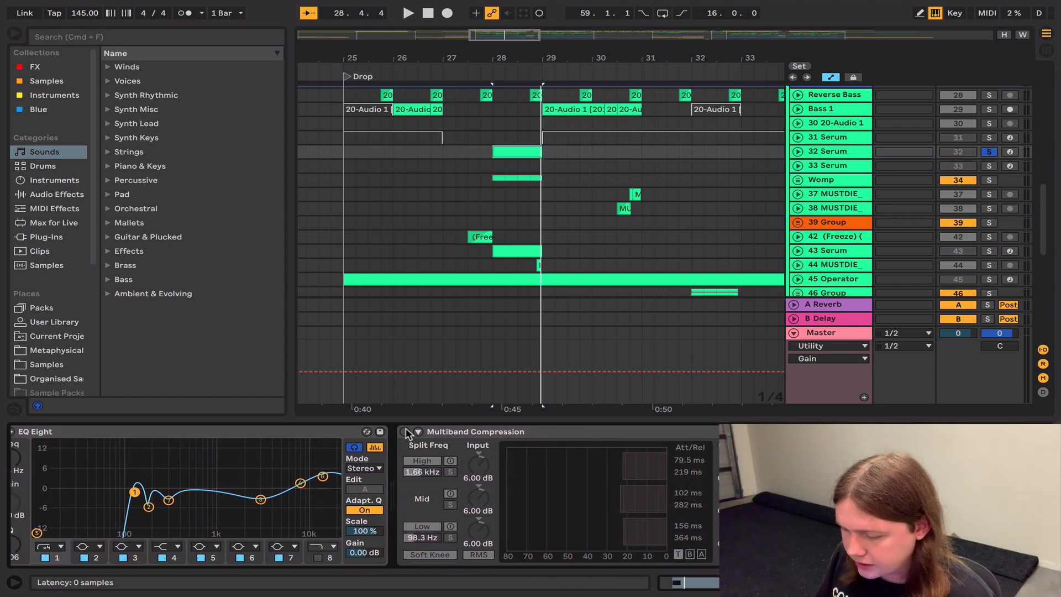
click(405, 432)
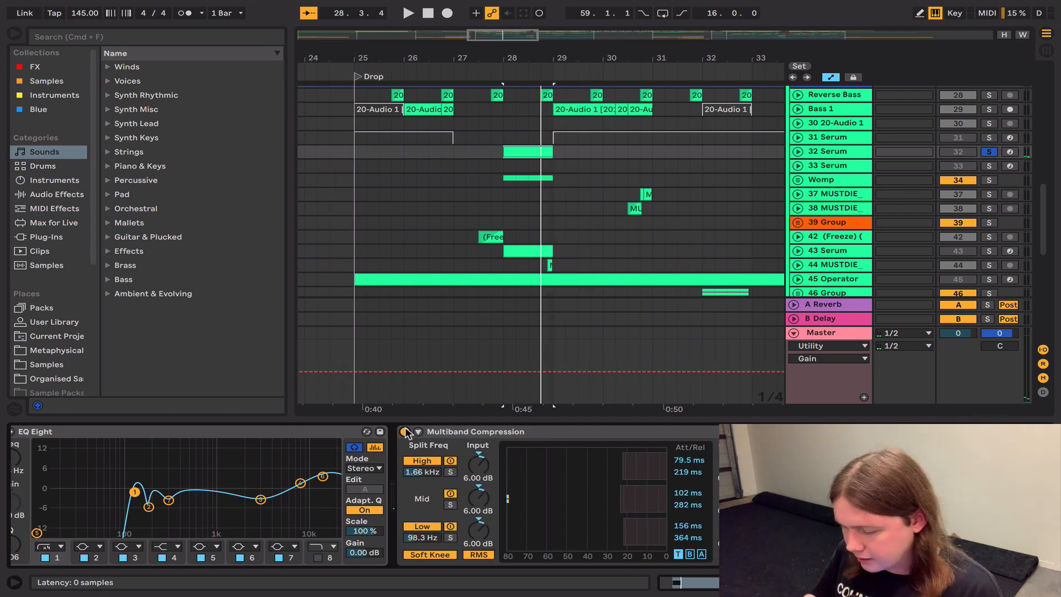
click(405, 431)
key(space)
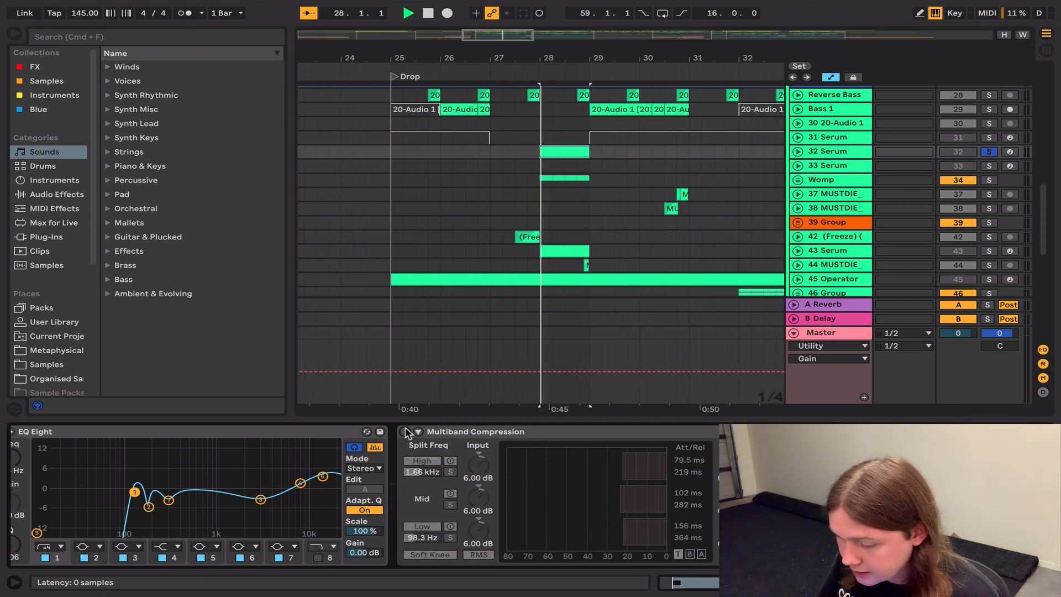
click(404, 431)
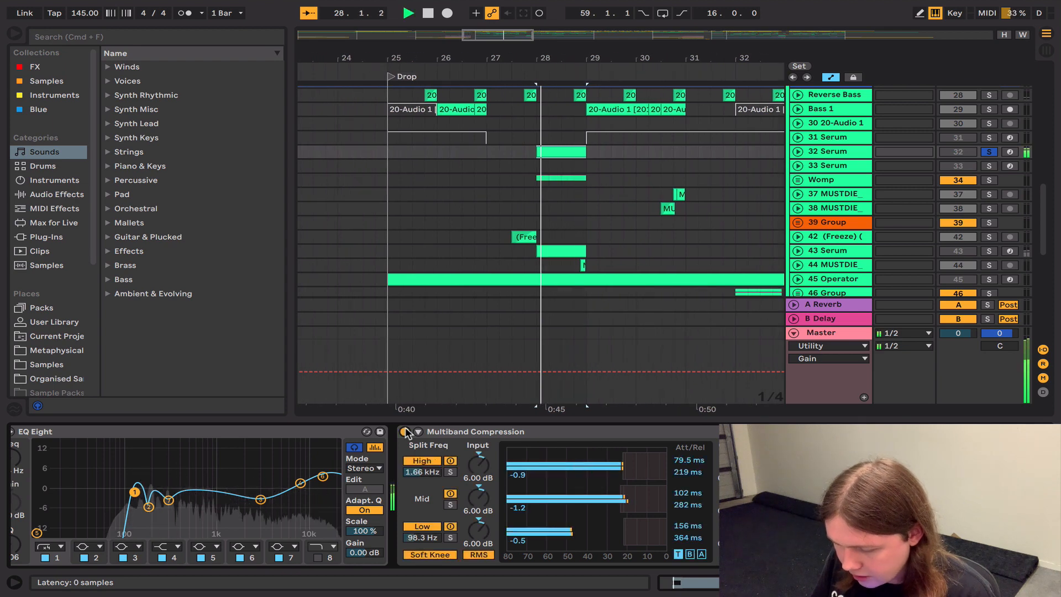
key(space)
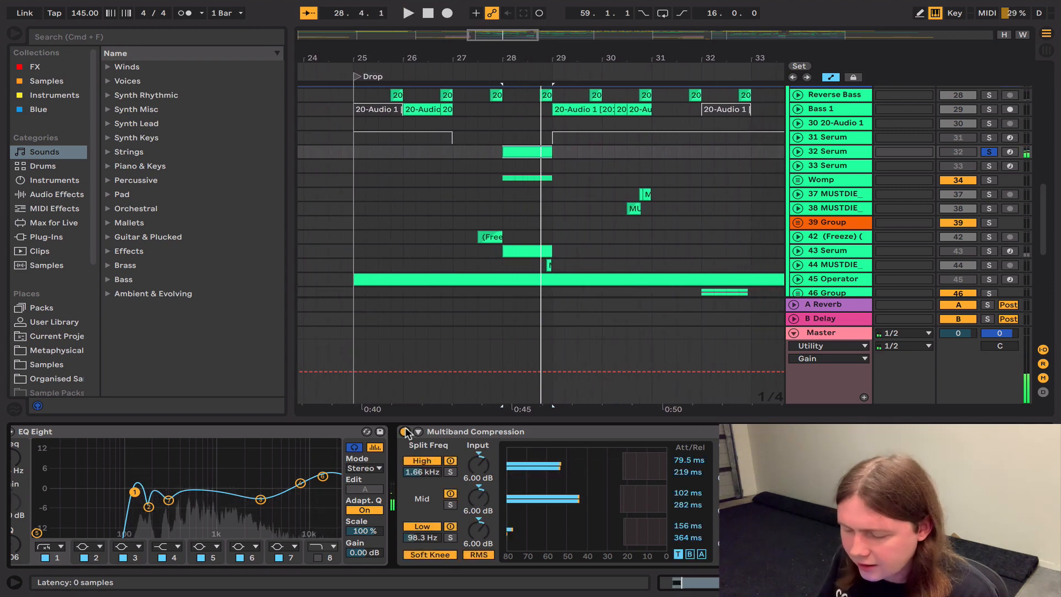
scroll(406, 432, right, 3)
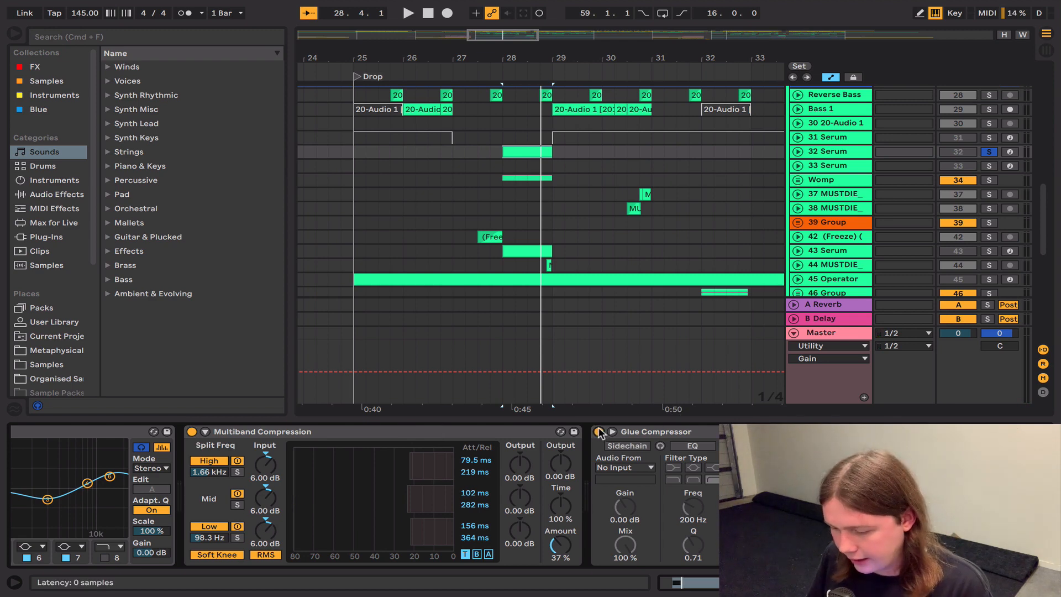
key(space)
Step: Unfold the Womp group, solo track 35, and play its frozen clip from 28.1.1
click(797, 179)
click(495, 235)
key(space)
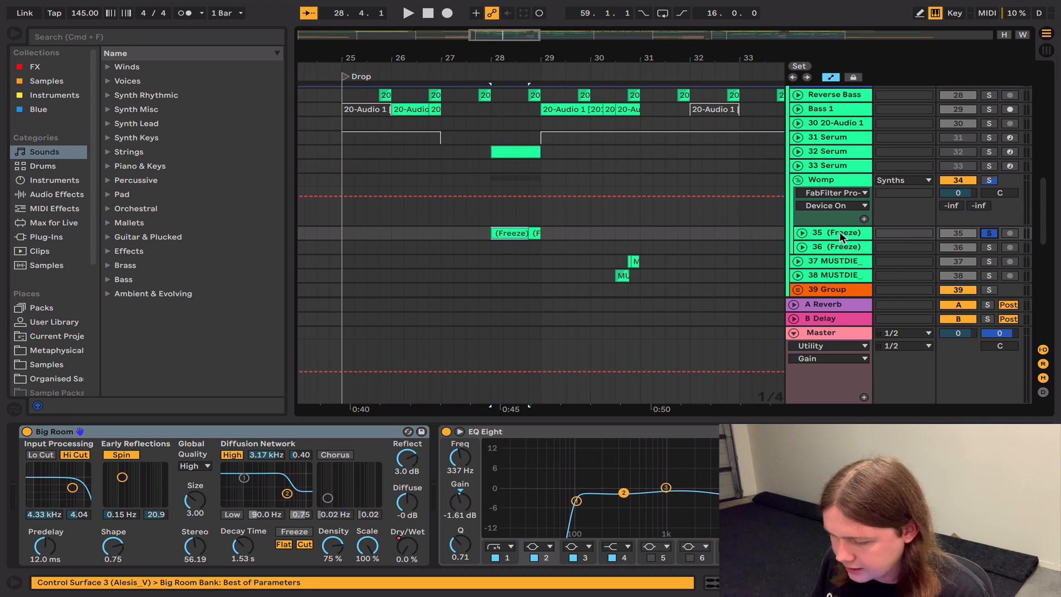
key(space)
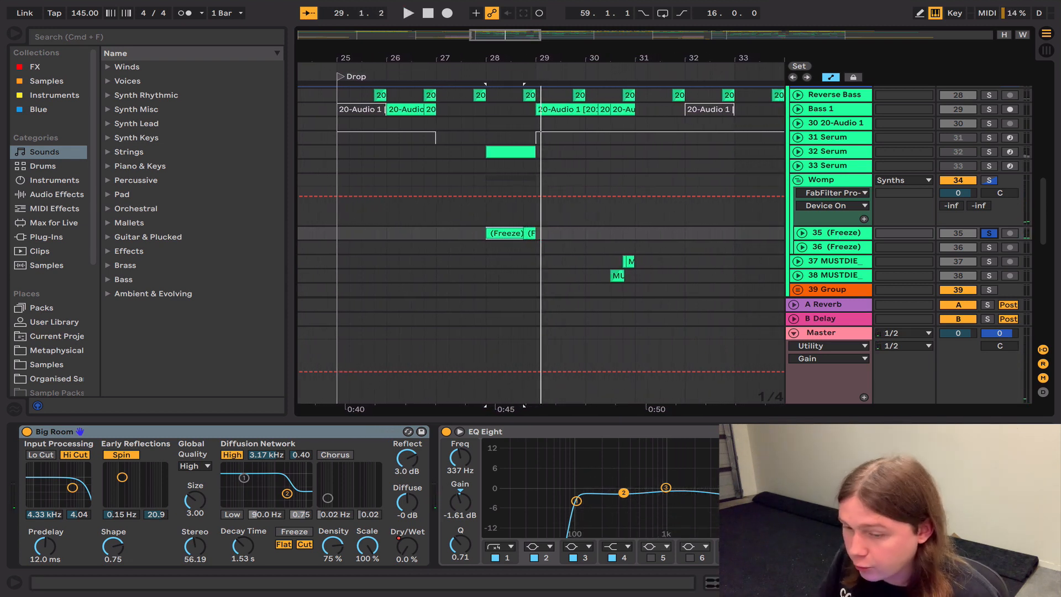
Step: Play the soloed track 35's frozen clips from 36.1.1
scroll(569, 243, right, 5)
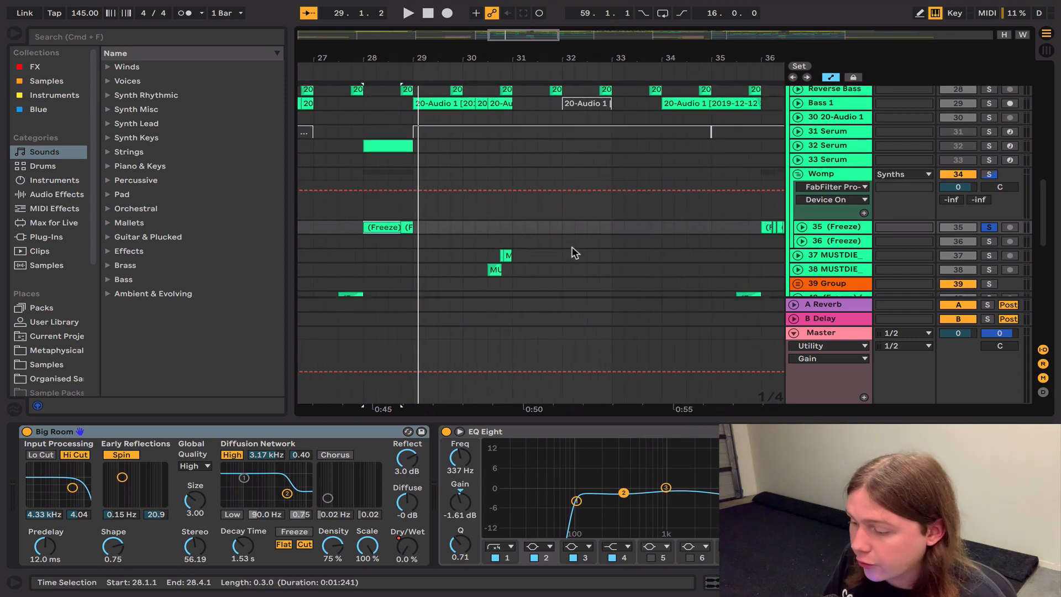
scroll(575, 253, down, 1)
click(631, 245)
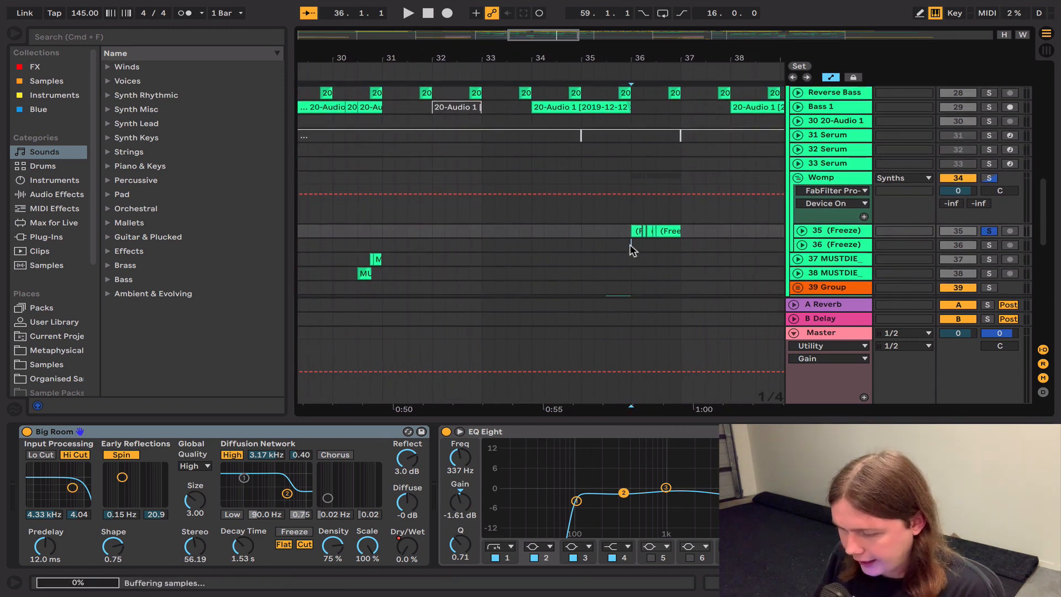
click(845, 231)
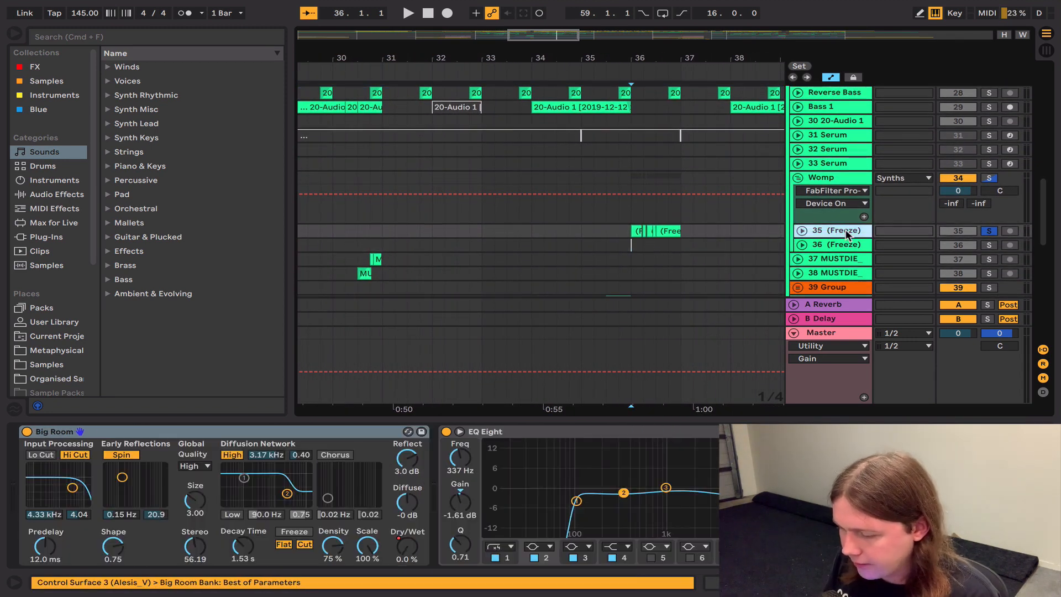
key(space)
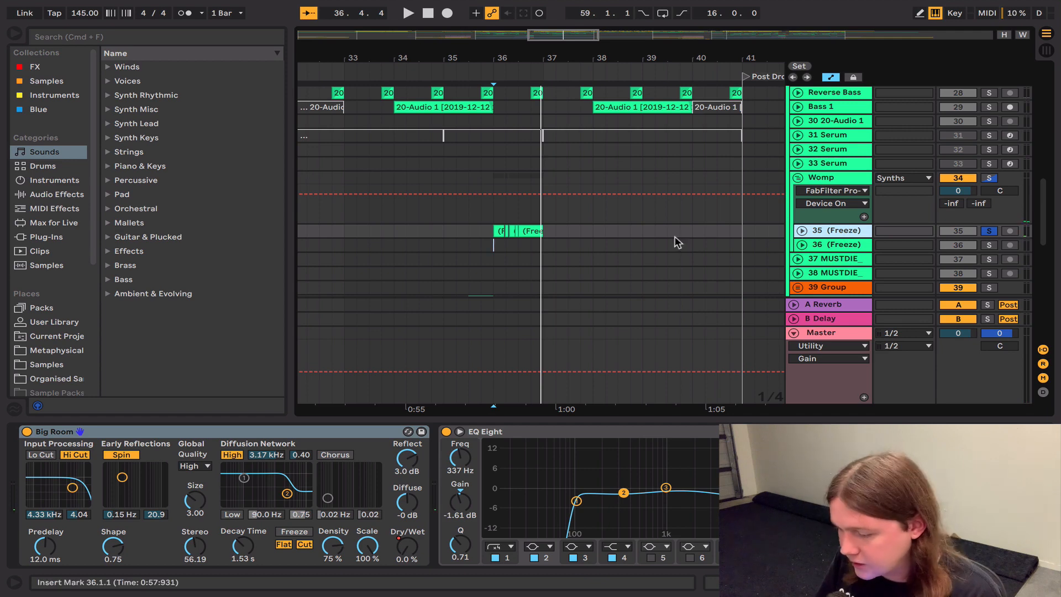
Step: Play the soloed track 35's short clips in the second drop from 65.2.1
scroll(676, 242, right, 5)
scroll(675, 238, right, 15)
click(614, 218)
key(space)
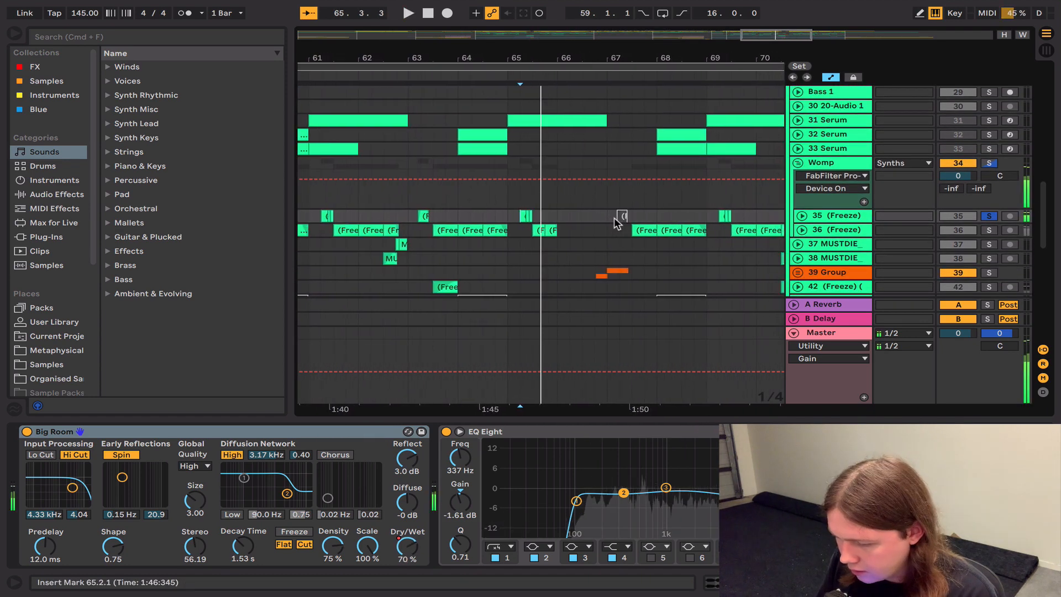
key(space)
Step: Turn off track 35's solo and view the device chains of the Womp group and its tracks 35 and 36
scroll(614, 219, left, 12)
scroll(614, 219, left, 15)
scroll(615, 218, down, 1)
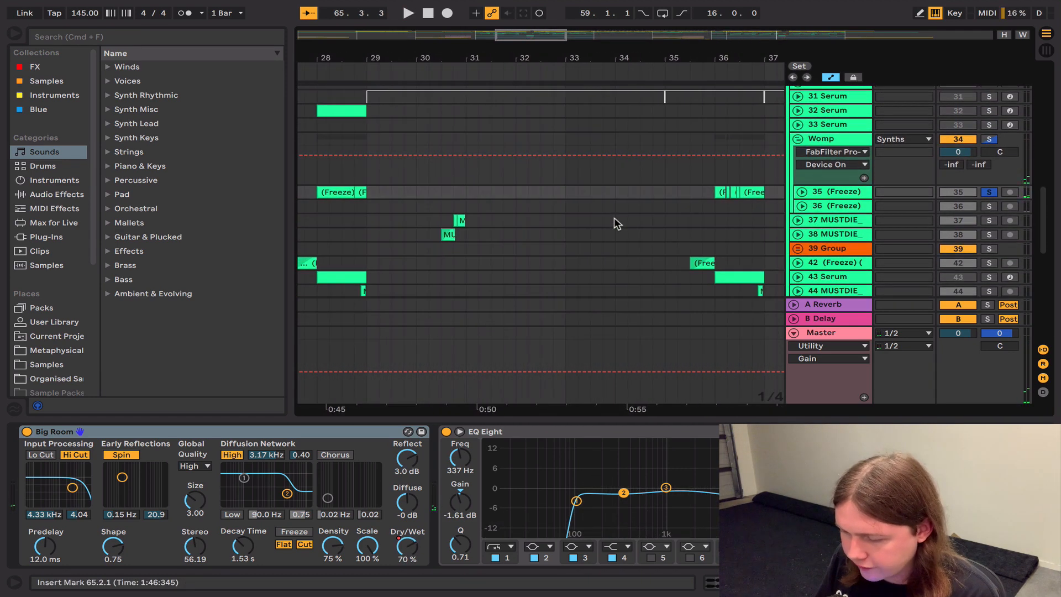
scroll(614, 217, up, 1)
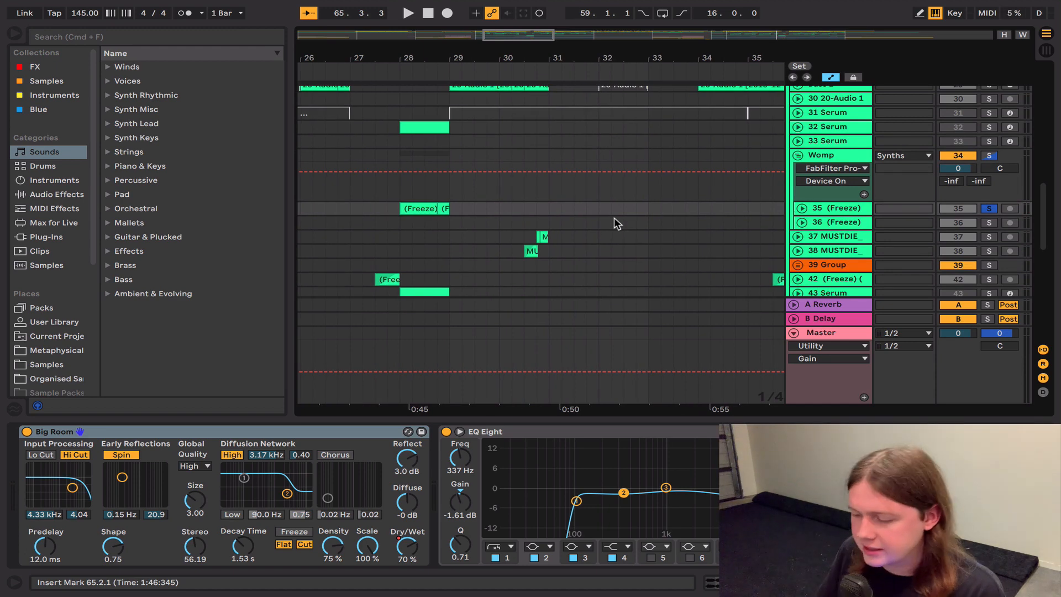
click(823, 163)
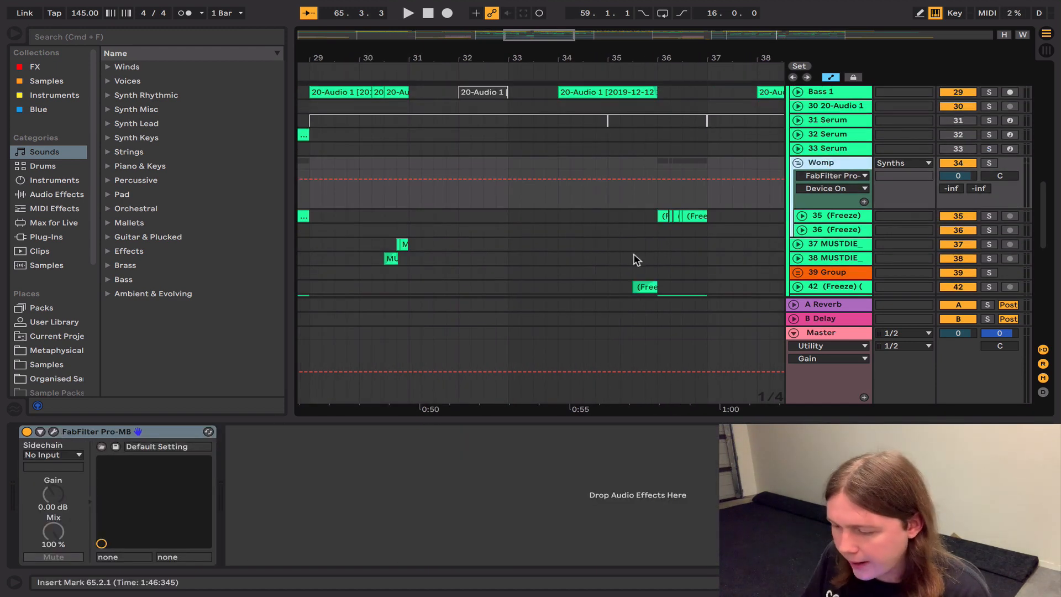
click(834, 217)
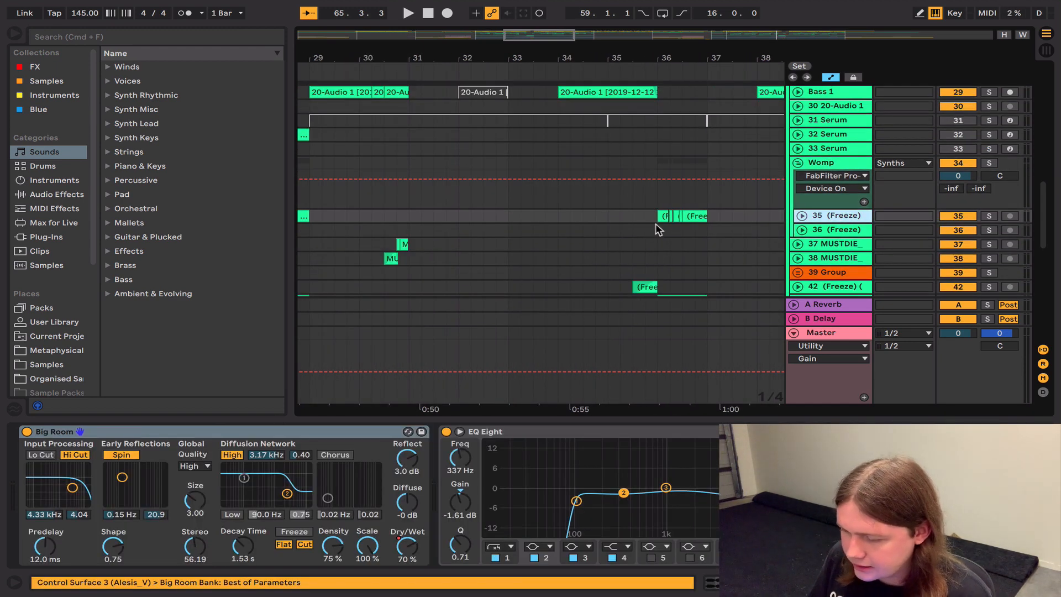
click(655, 223)
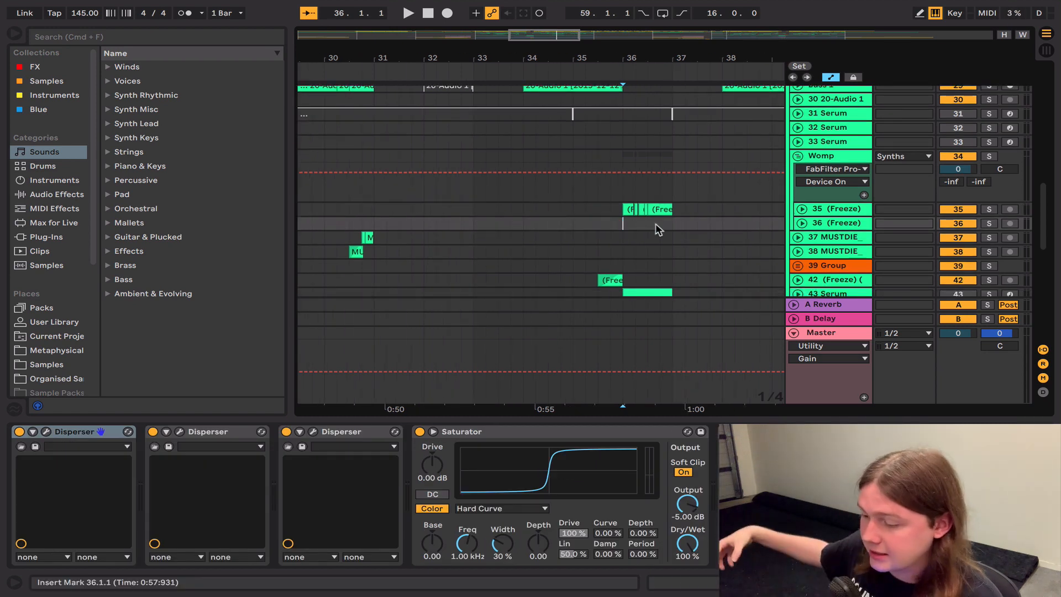
click(823, 157)
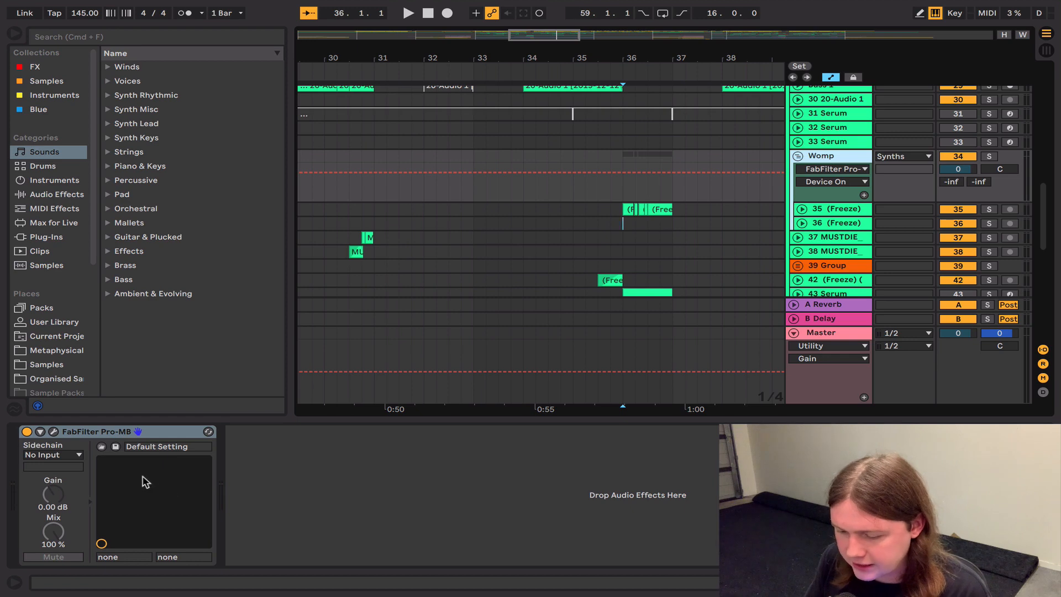
Step: Solo track 36 and play its frozen clips in the second drop from 59.3.1
scroll(617, 231, right, 10)
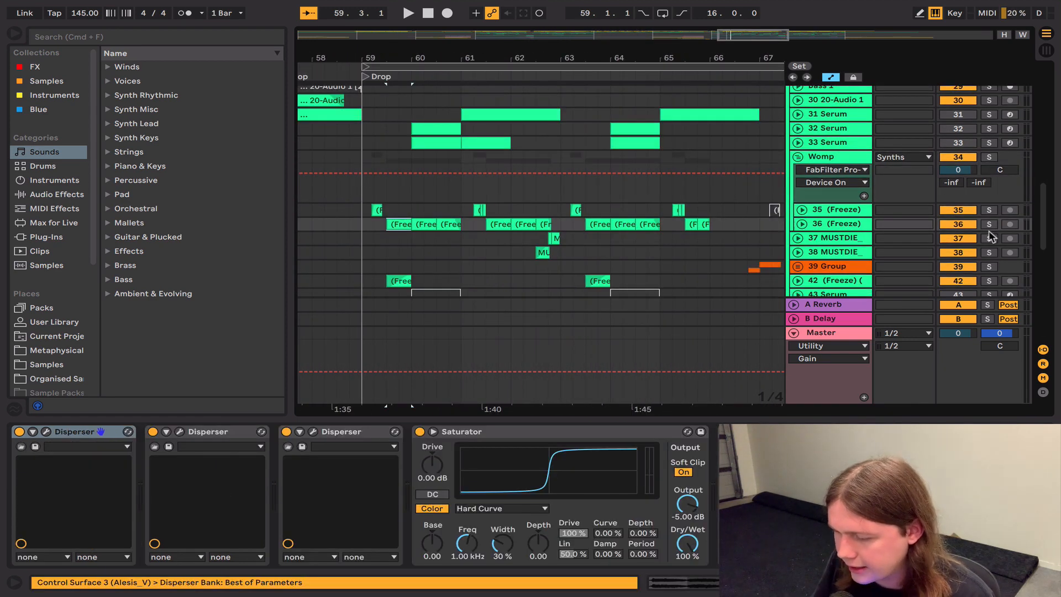
click(993, 222)
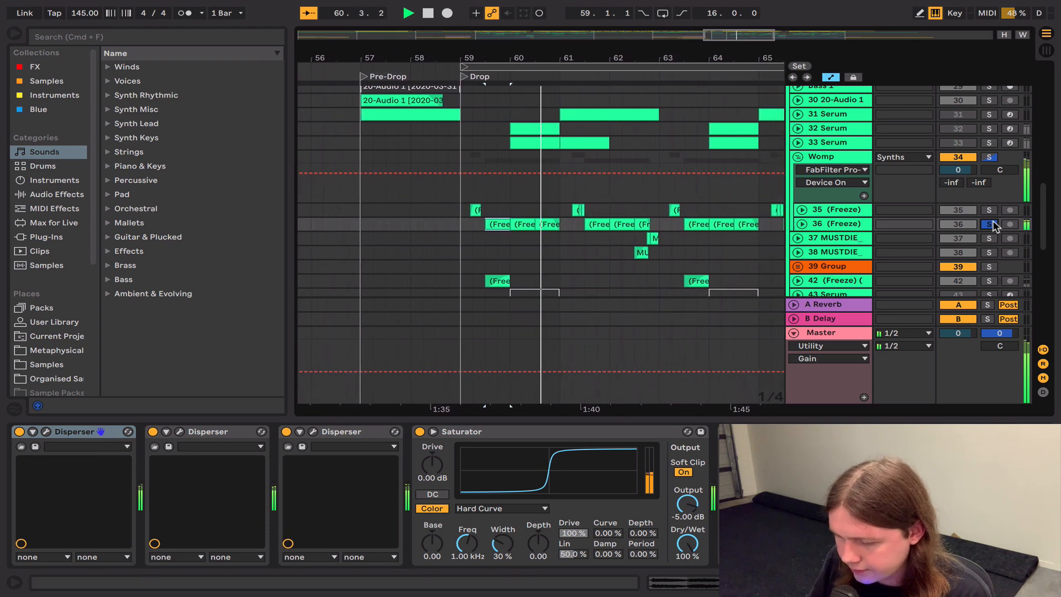
key(space)
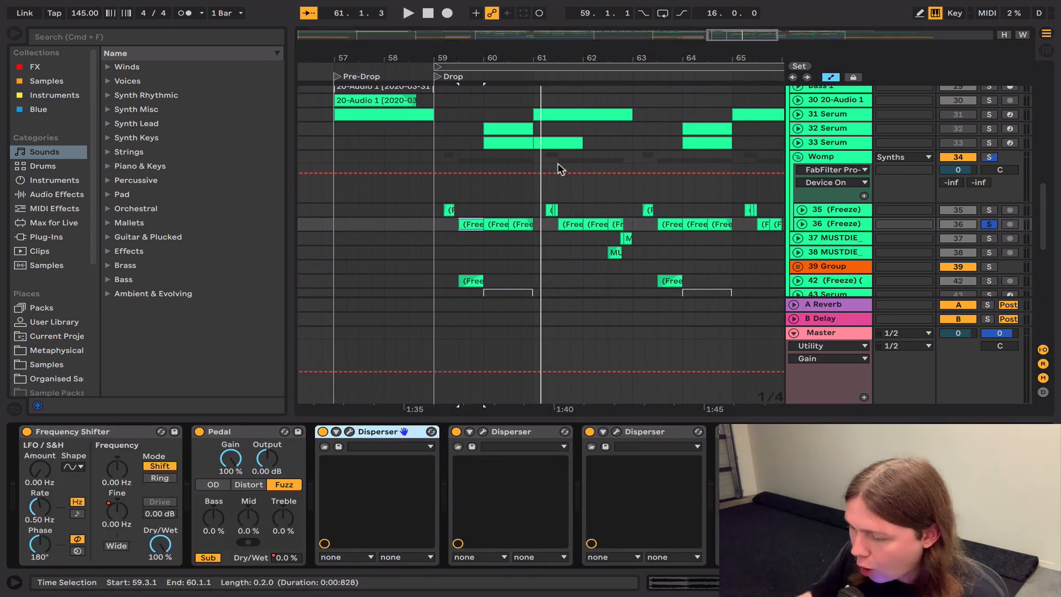
Step: Solo the 33 Serum track and play its clip from 60.1.1
click(988, 142)
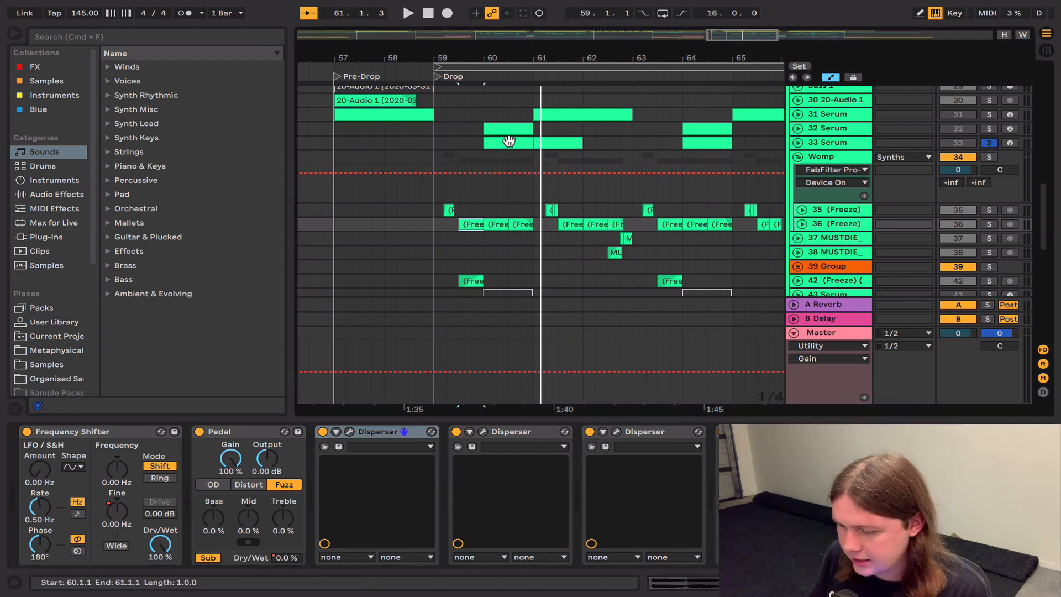
click(508, 141)
key(space)
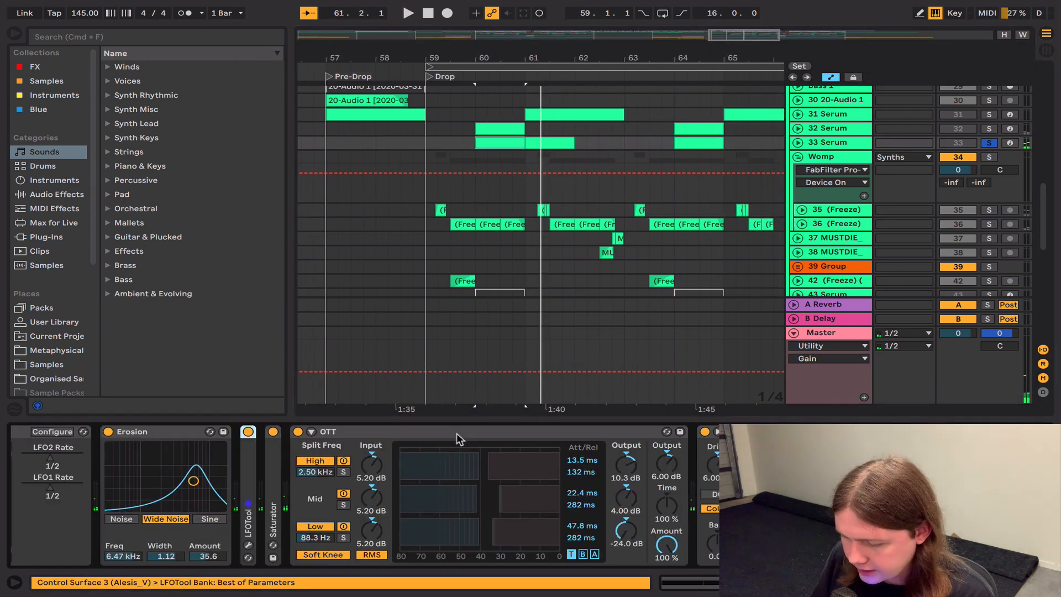
Step: Look through track 33's effects chain, then open its Serum and view the synth's FX section
scroll(456, 433, right, 5)
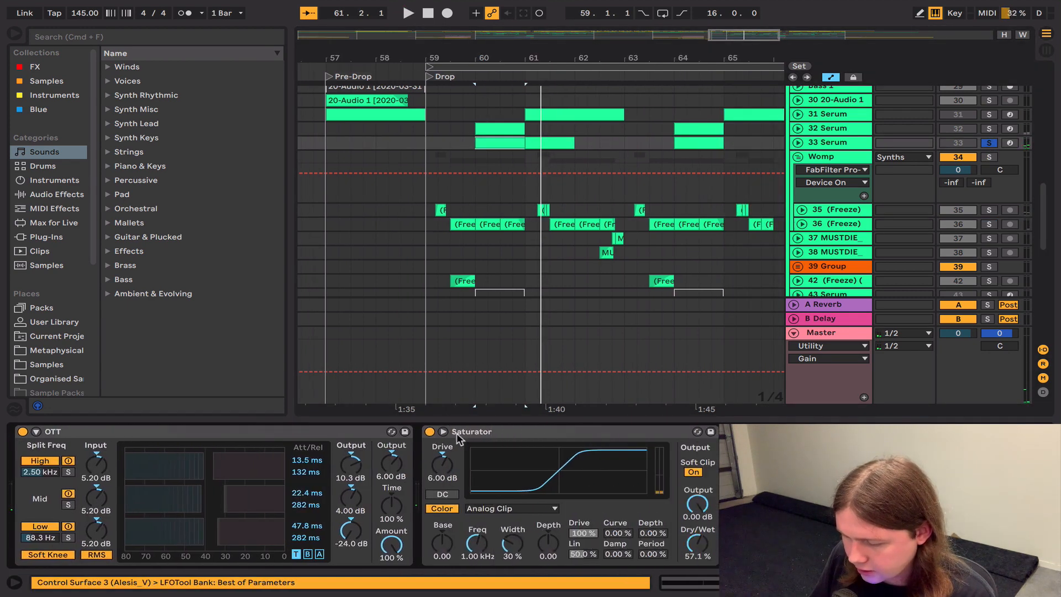
scroll(457, 433, right, 10)
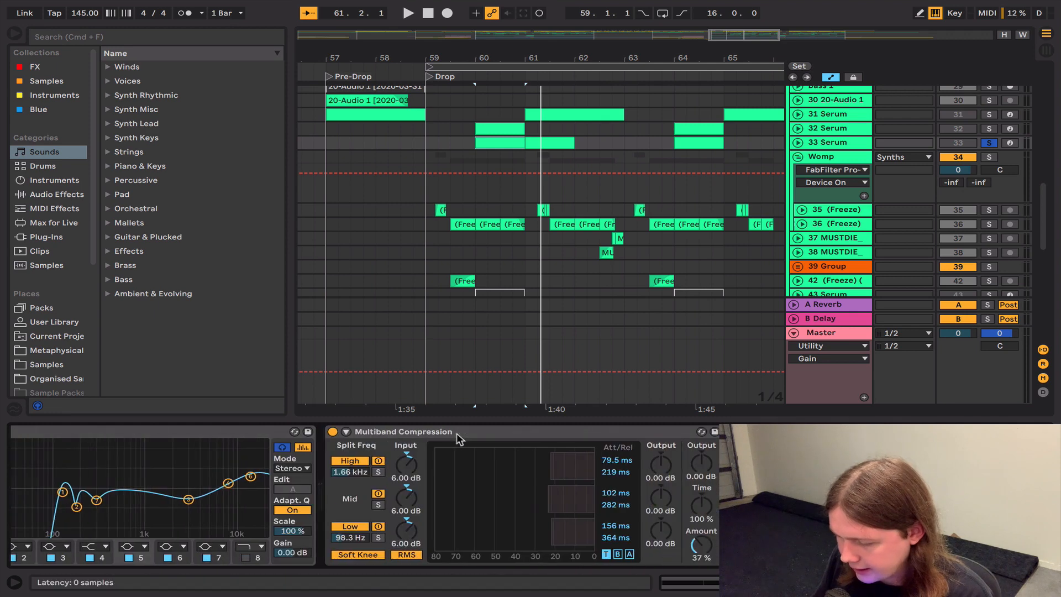
scroll(456, 433, left, 15)
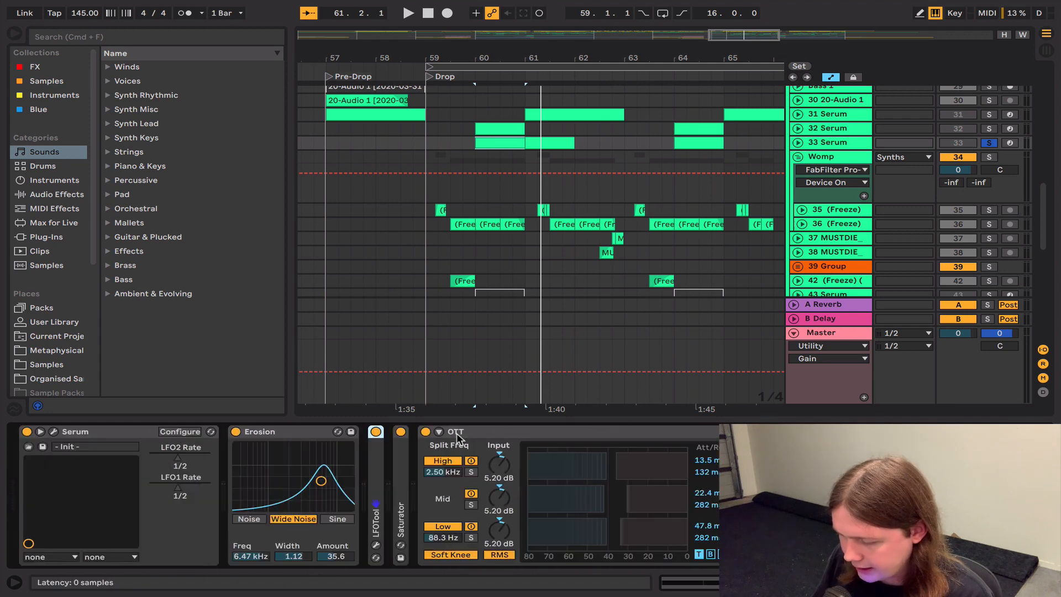
click(53, 431)
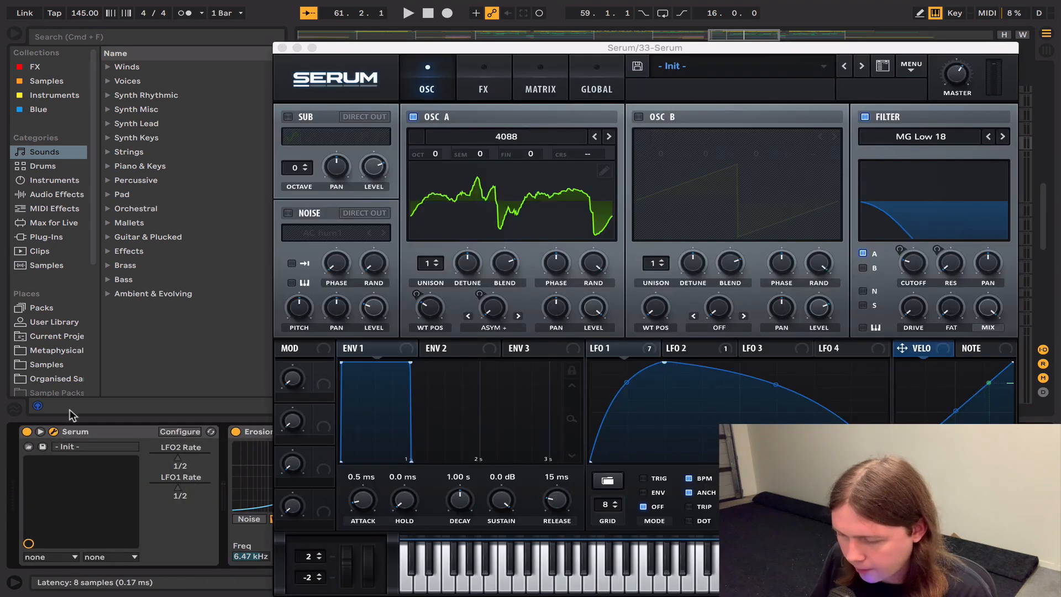
click(484, 77)
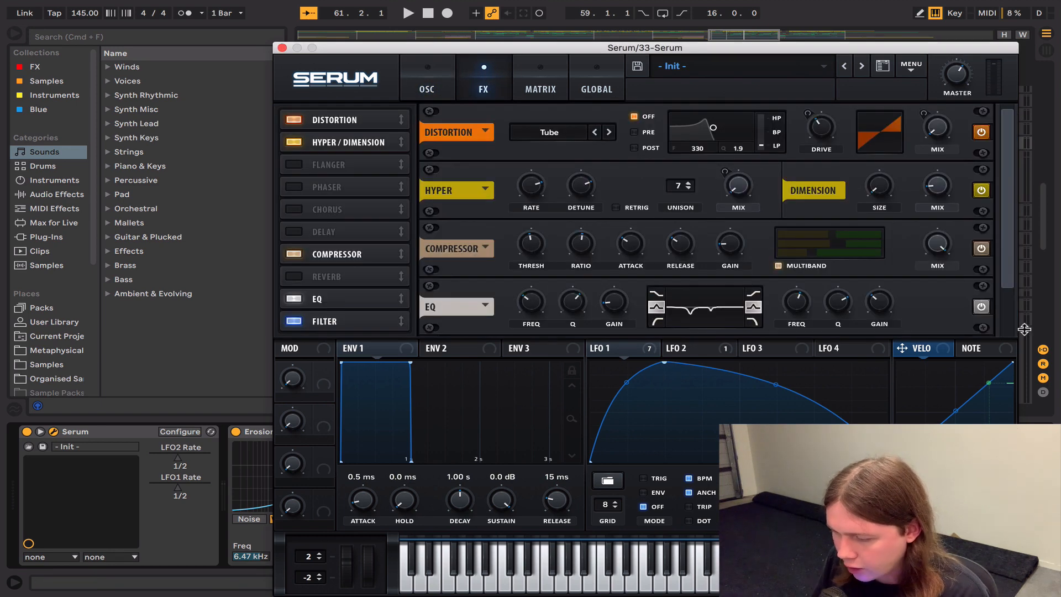
Step: Look over the rest of Serum's FX rack and its oscillator section, and close the synth window
drag(1009, 249, 1007, 304)
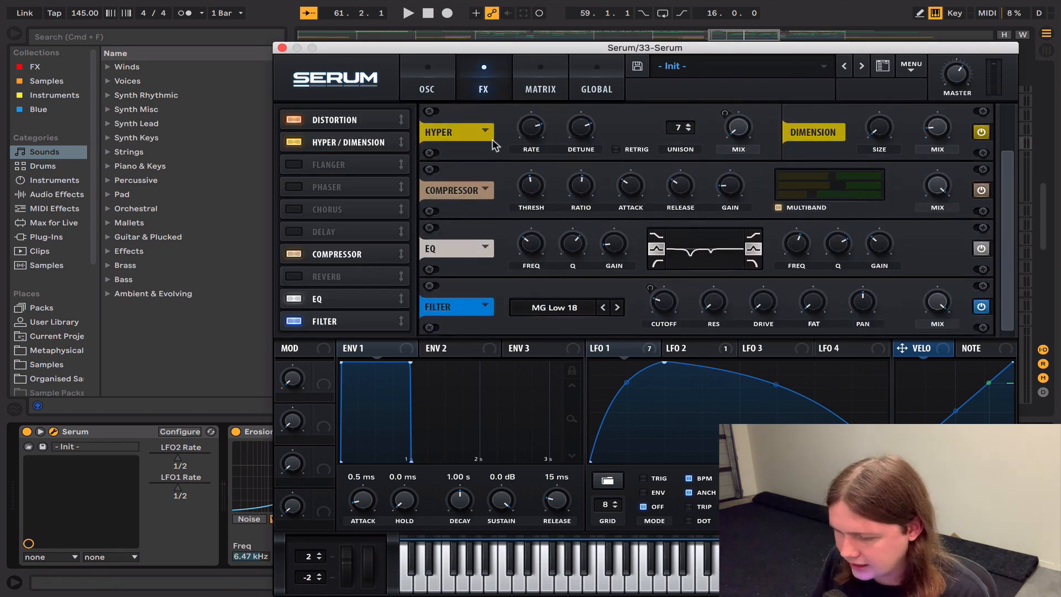
click(423, 72)
click(281, 47)
scroll(493, 196, down, 5)
scroll(492, 197, up, 2)
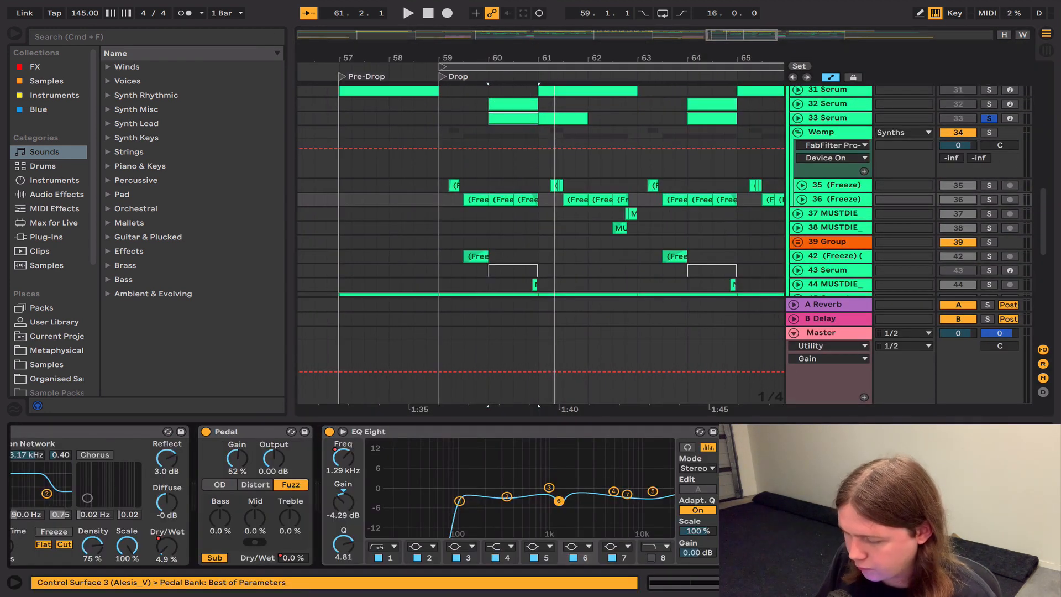
Step: Deactivate every device in track 36's effects chain and go back to the Frequency Shifter at its start
click(243, 431)
key(super+a)
key(0)
scroll(232, 433, left, 15)
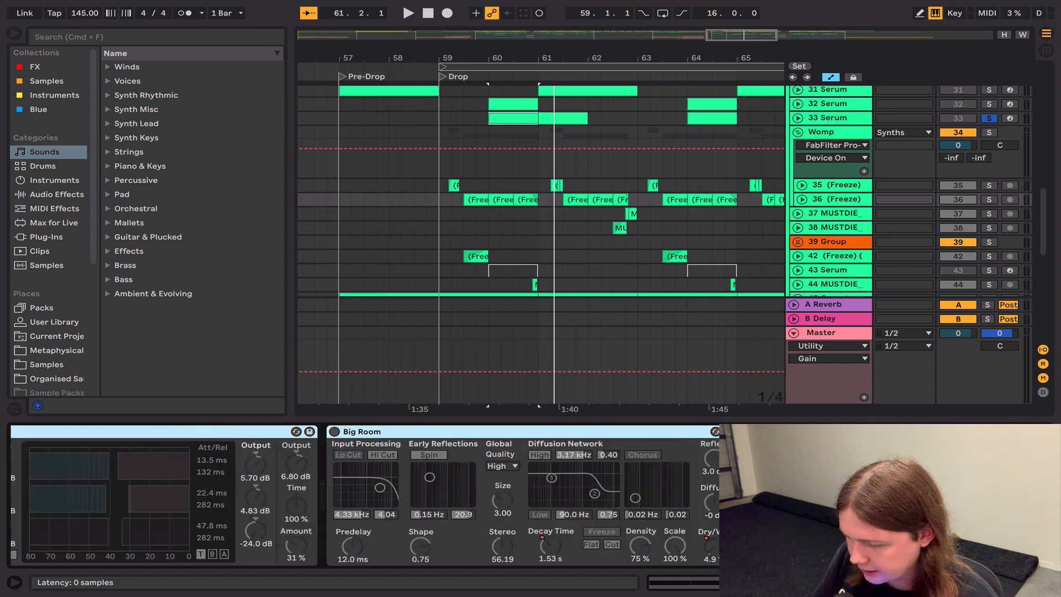
click(109, 433)
Step: Solo track 36 and play its frozen clips from 59.3.1 with all effects bypassed
key(space)
key(space)
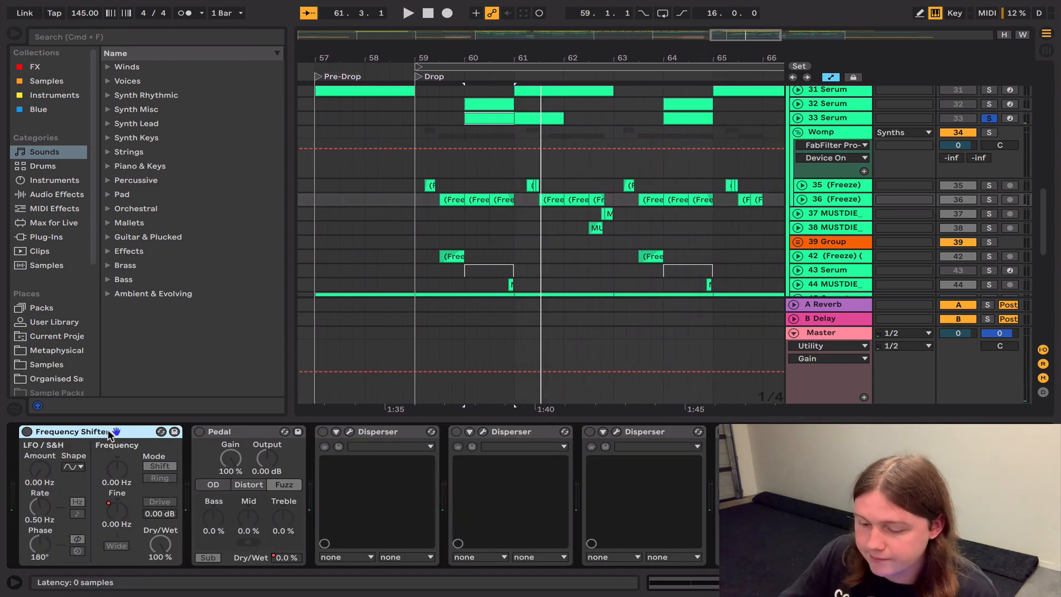
click(464, 191)
key(space)
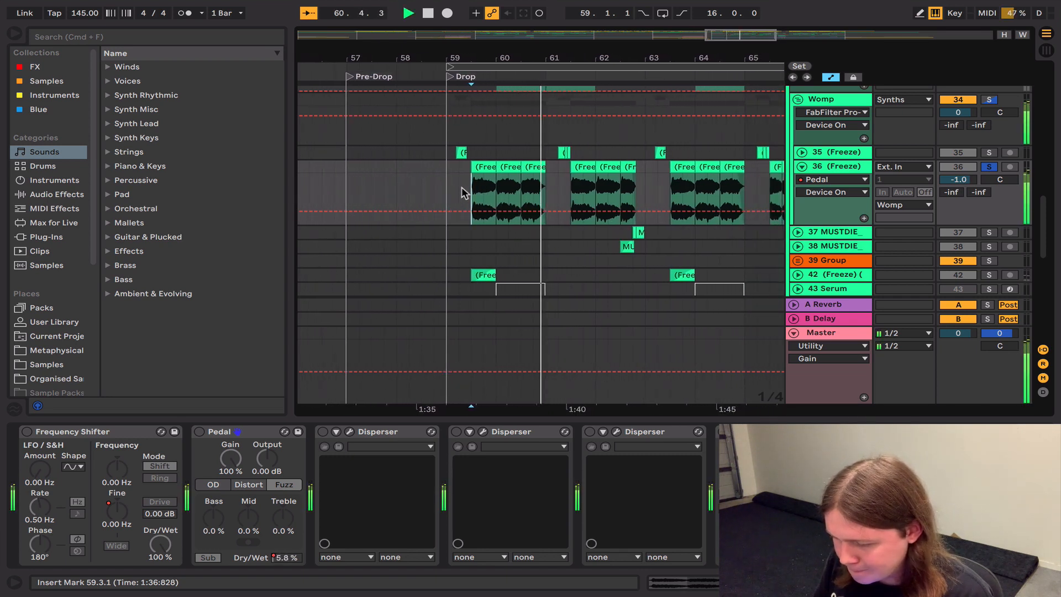
key(space)
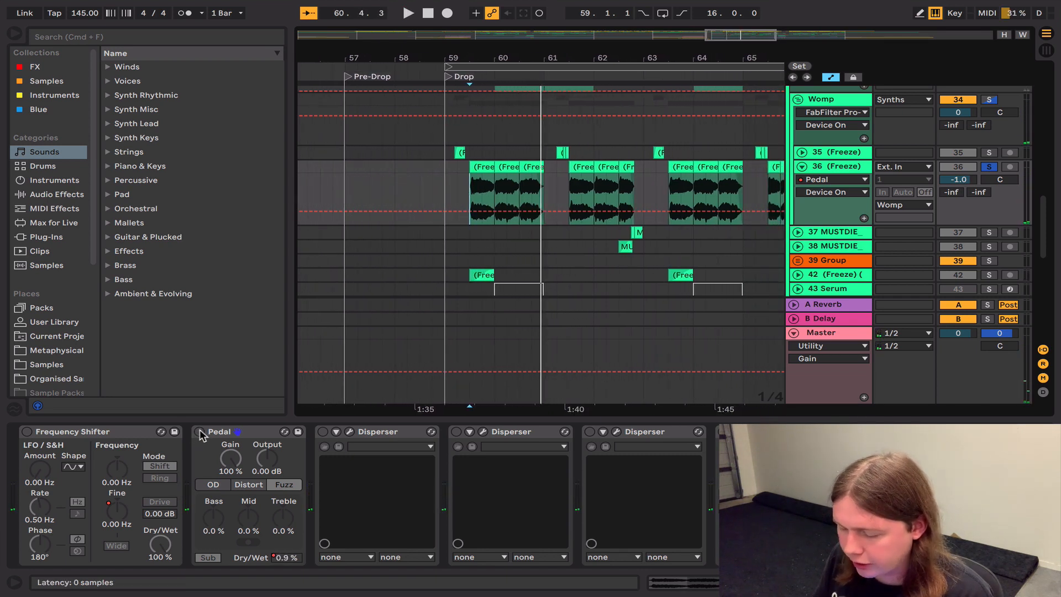
Step: Turn on the Fuzz Pedal after the Frequency Shifter and play track 36's clips
click(199, 432)
key(space)
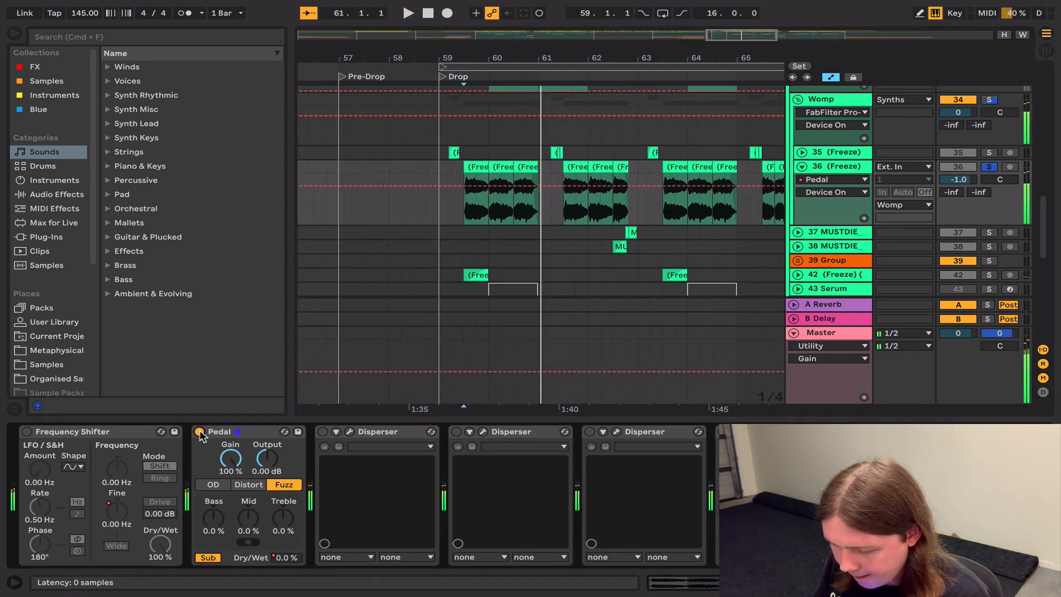
key(space)
Step: Turn on the Frequency Shifter, show its Fine automation and play it from 62.1.1 and 65.3.1
click(26, 431)
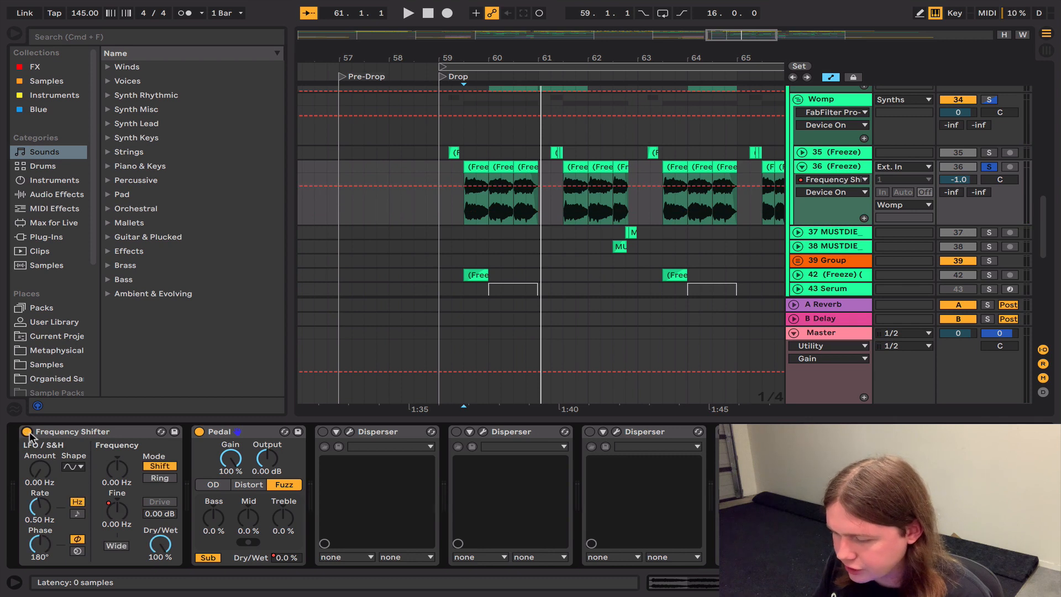
click(121, 511)
click(588, 188)
key(space)
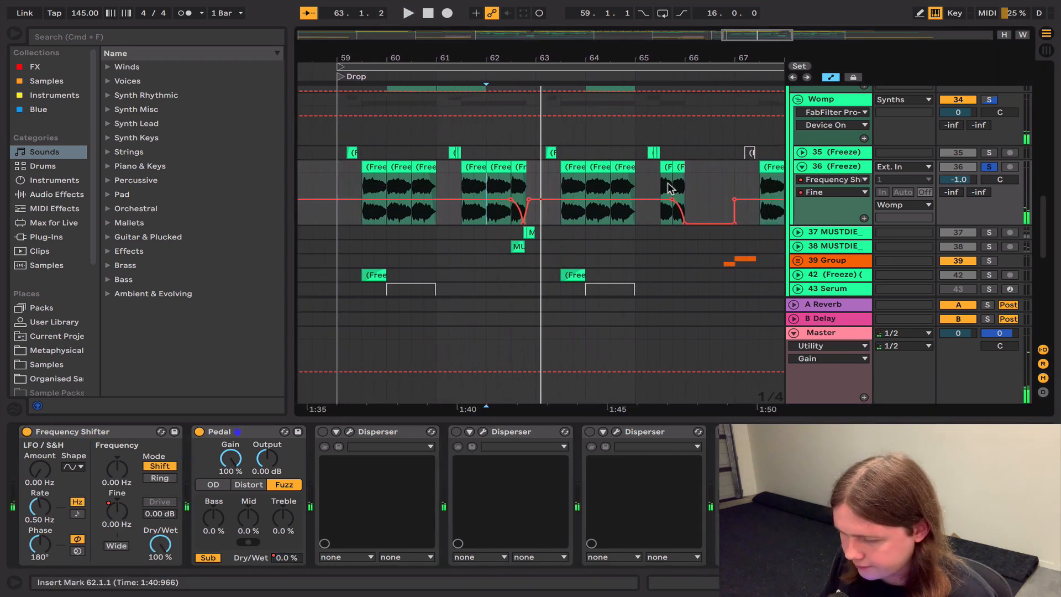
click(662, 185)
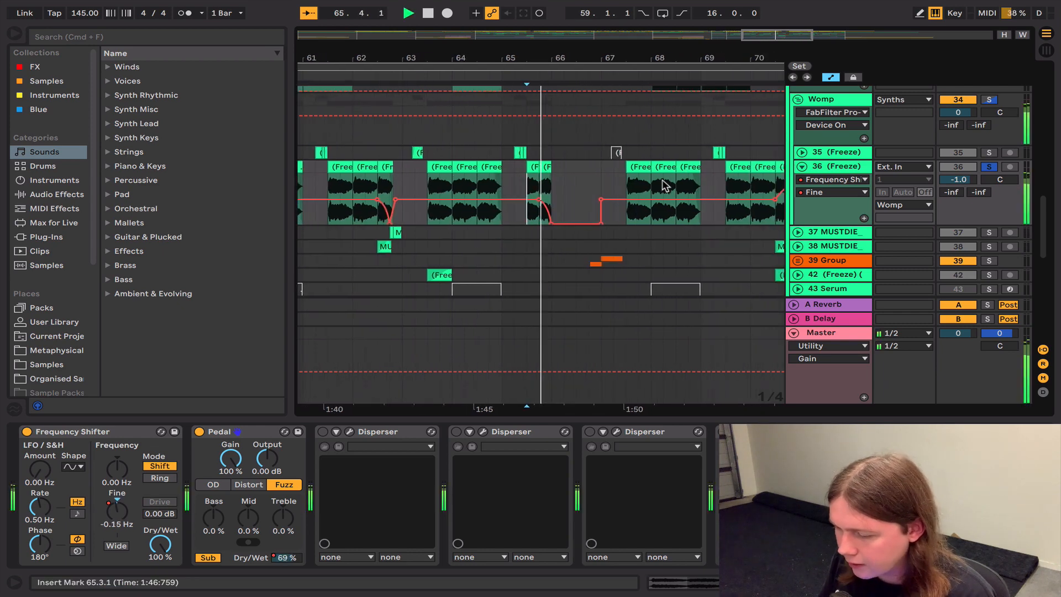
Step: Turn on the three Dispersers and play track 36's clips from 59.3.1
click(323, 432)
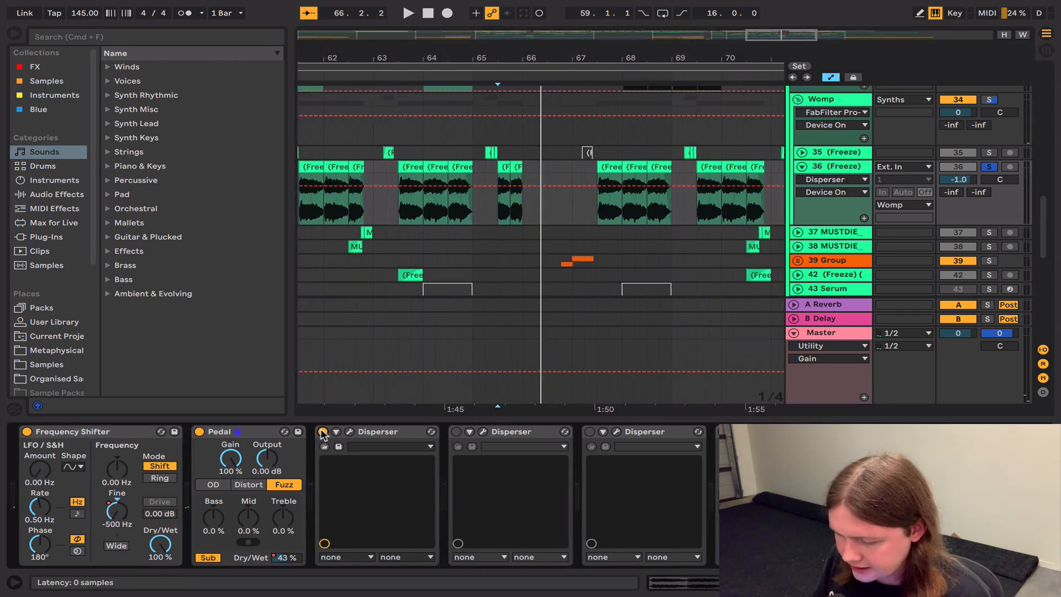
click(457, 431)
scroll(432, 174, left, 5)
scroll(432, 174, down, 2)
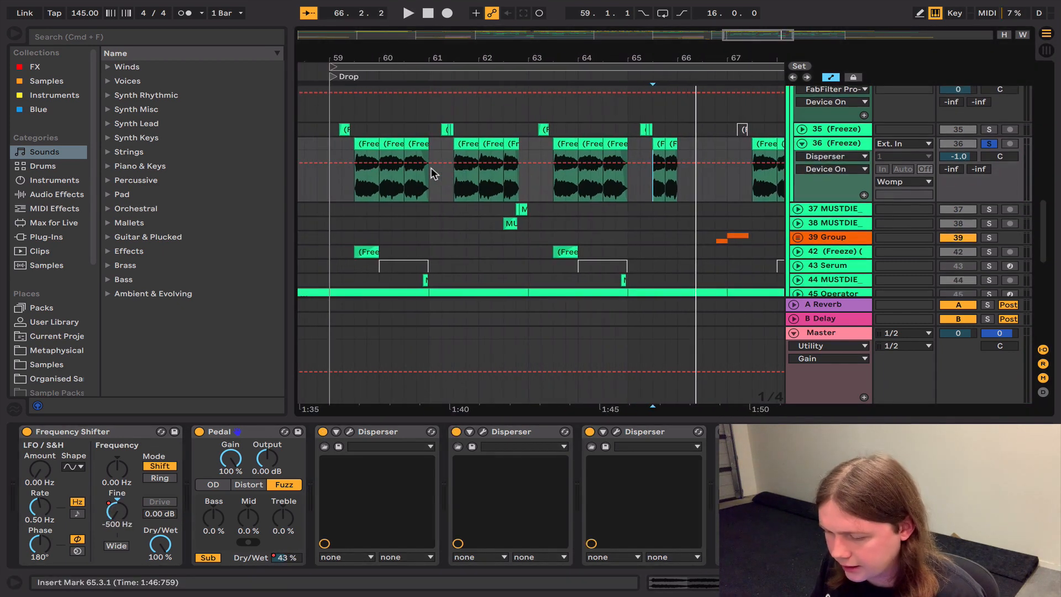
click(355, 186)
key(space)
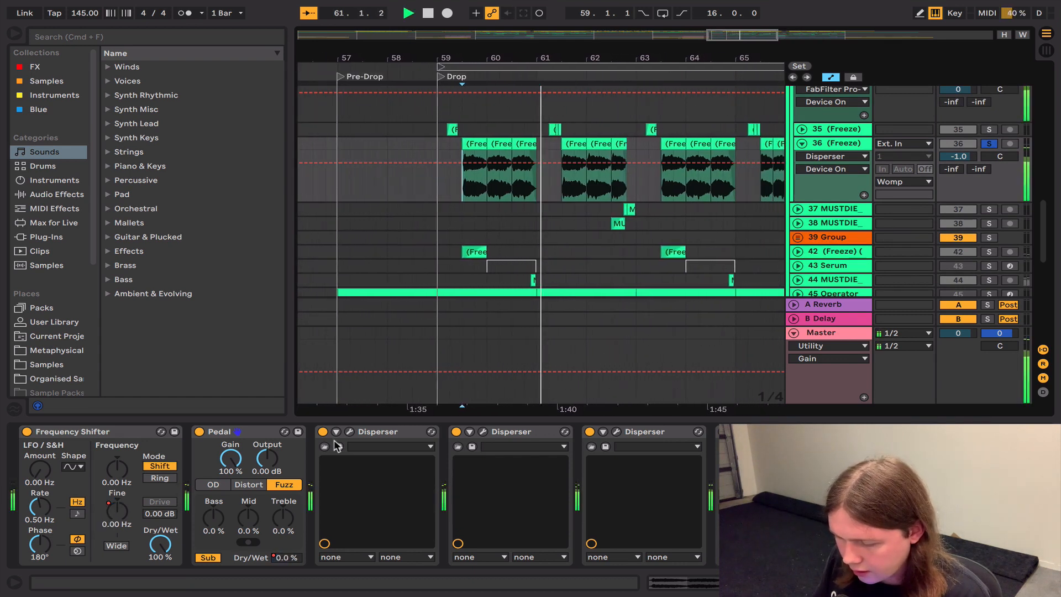
Step: Deactivate the three Dispersers together and play the clips without them for comparison
click(406, 431)
shift+click(638, 435)
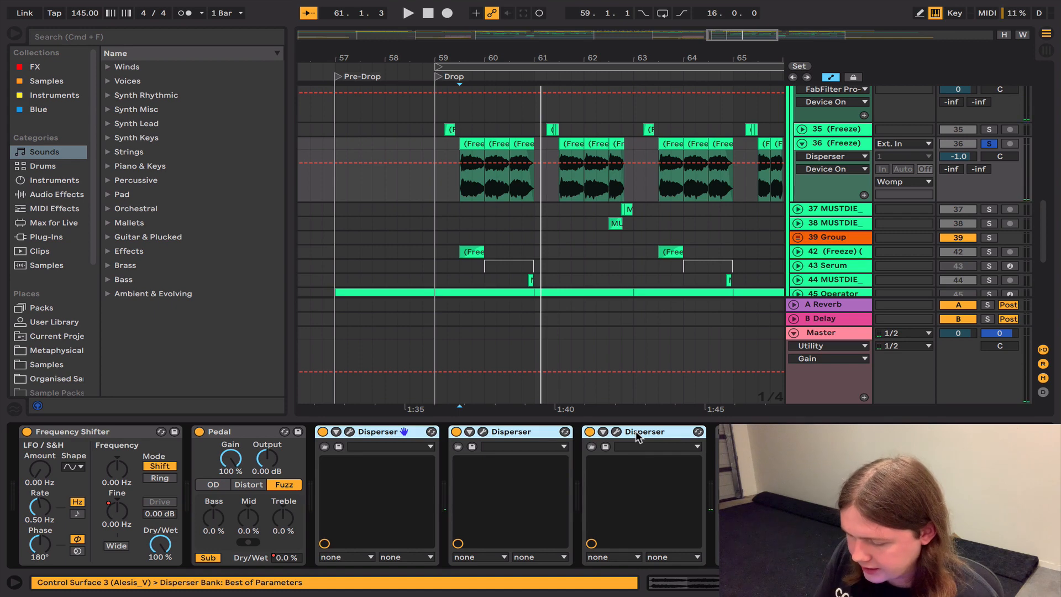
key(0)
key(space)
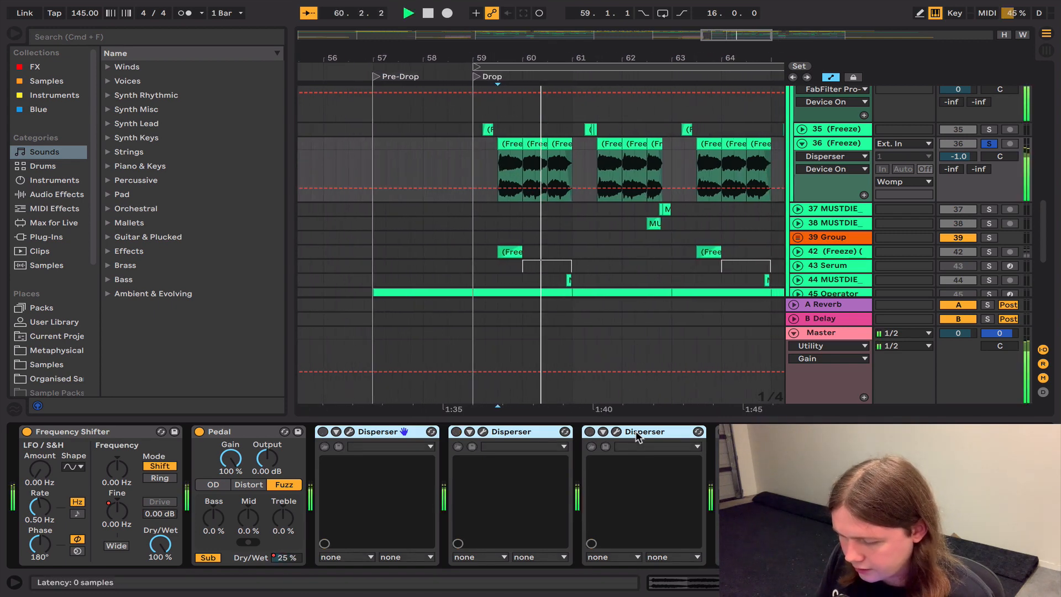
key(space)
Step: Reactivate the three Dispersers, view their amount, frequency and pinch settings, and close the plug-in windows
click(617, 433)
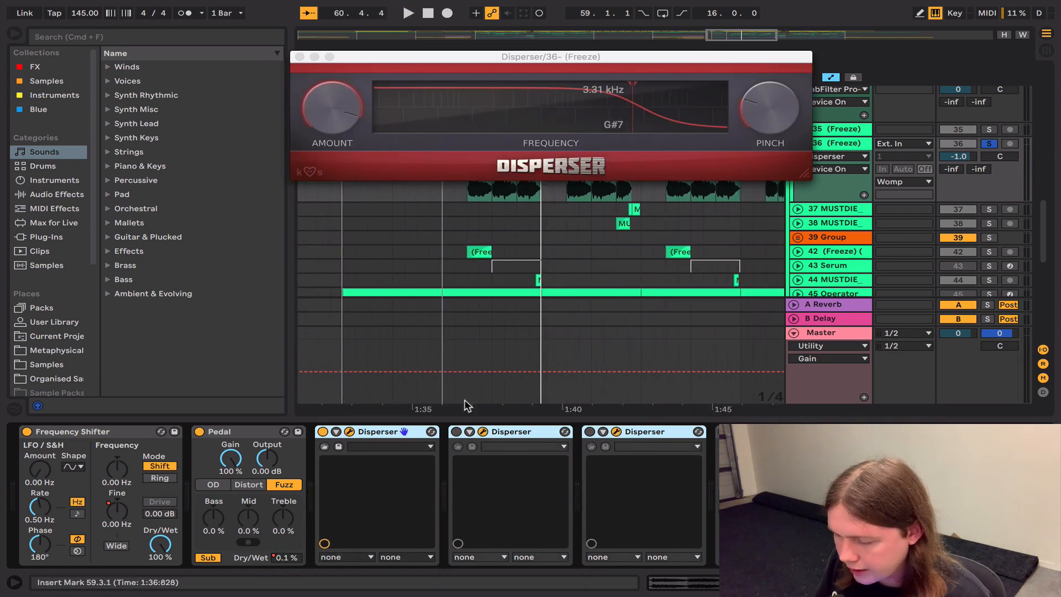
click(456, 433)
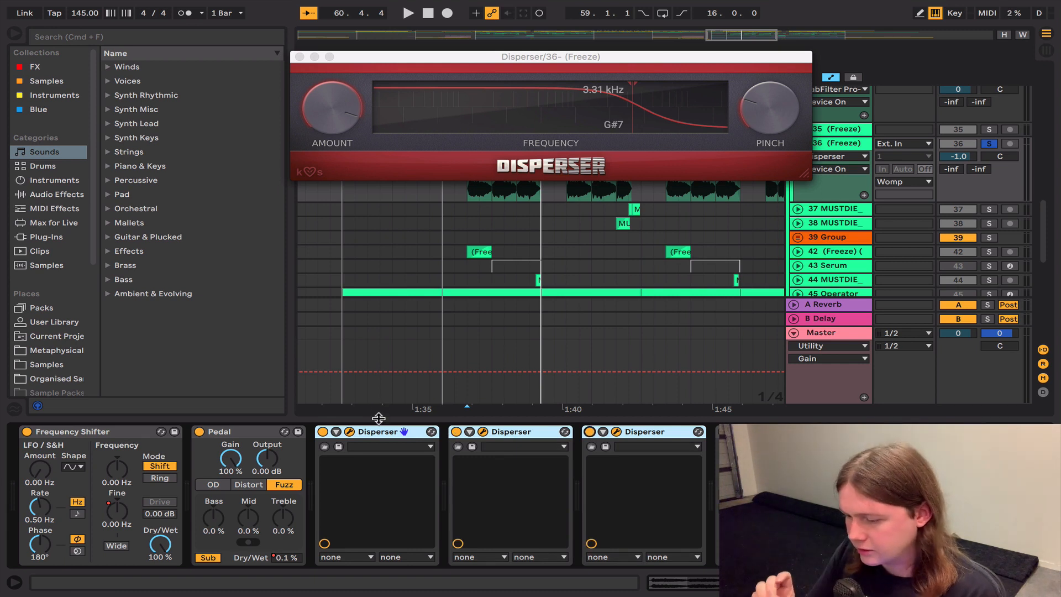
click(302, 57)
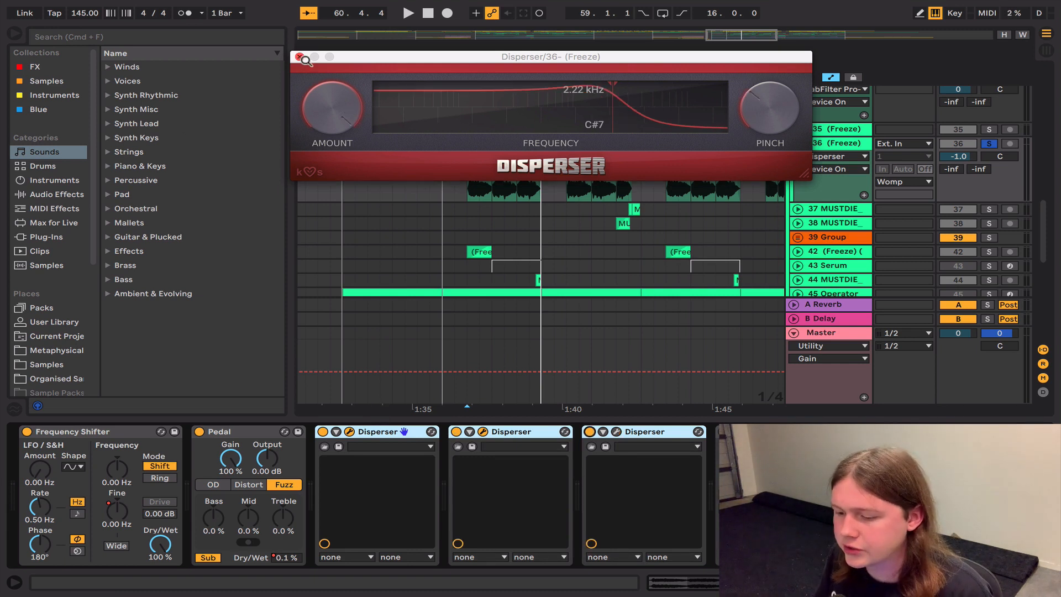
click(300, 57)
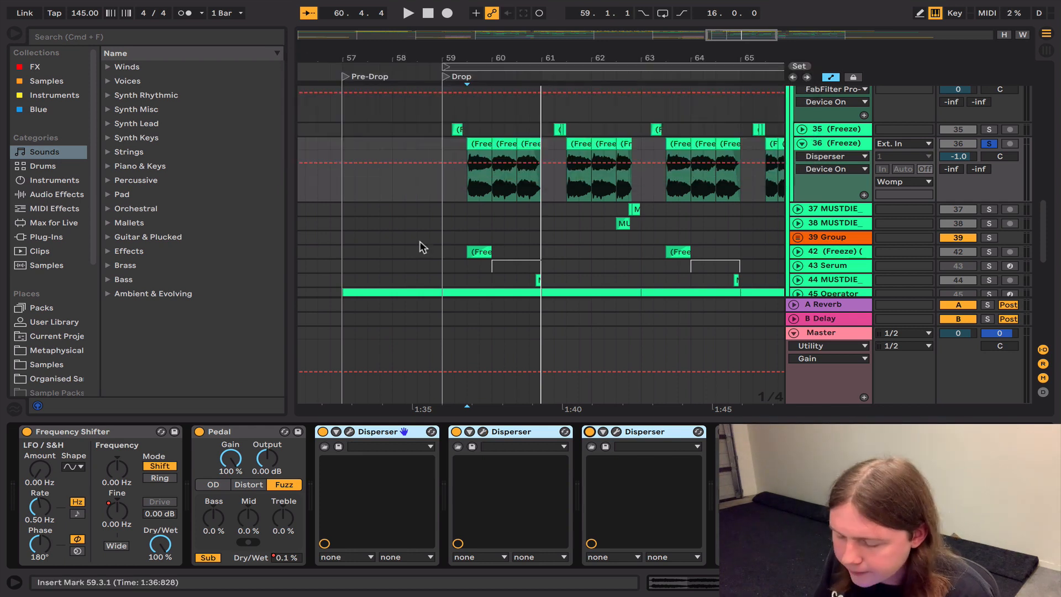
Step: Turn on the Saturator after the Dispersers and play track 36's clips
scroll(630, 472, right, 3)
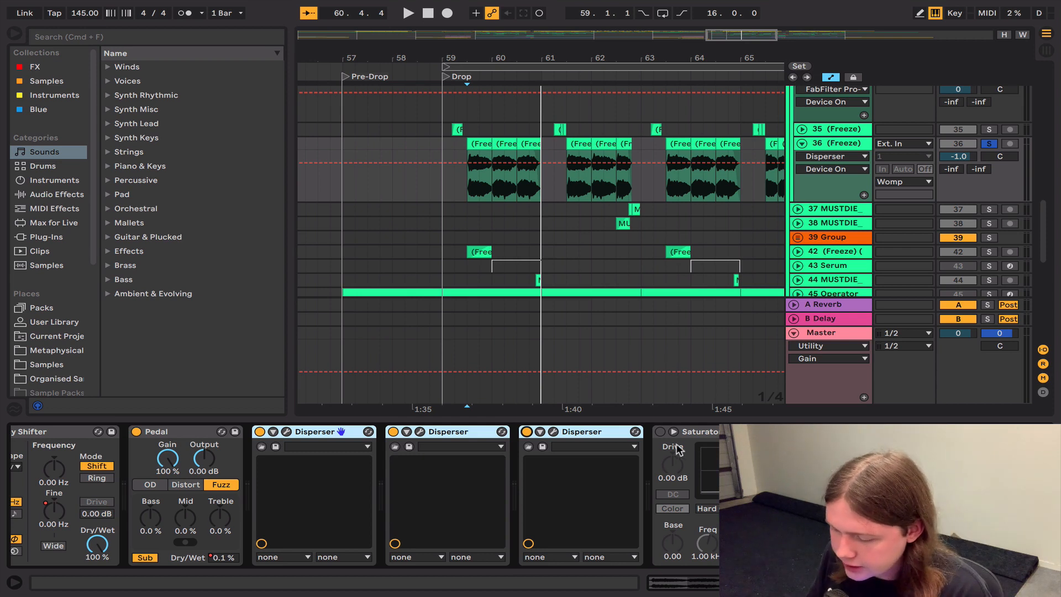
scroll(678, 450, right, 3)
click(593, 431)
key(space)
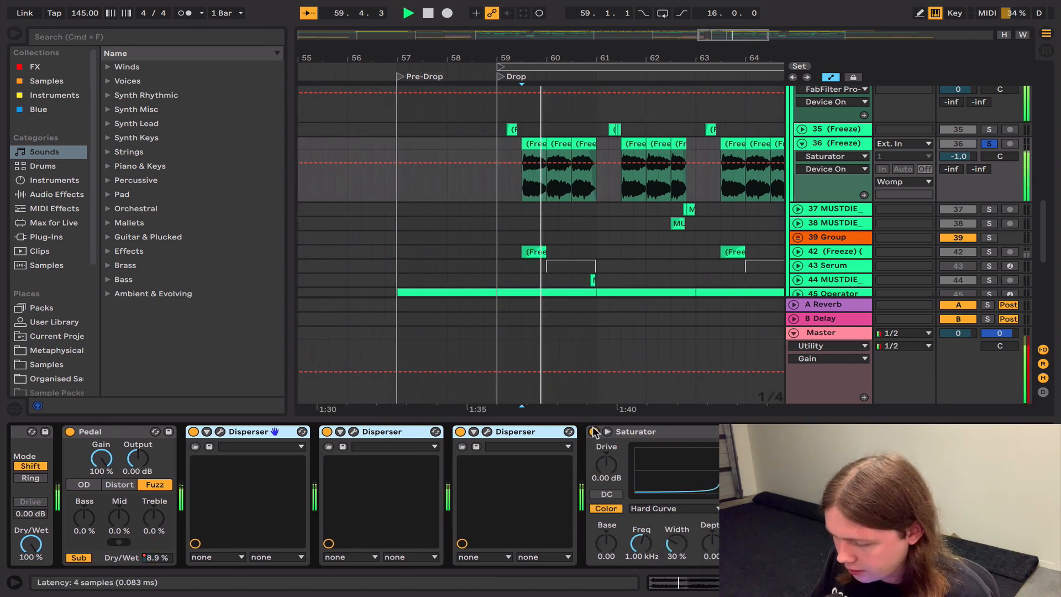
key(space)
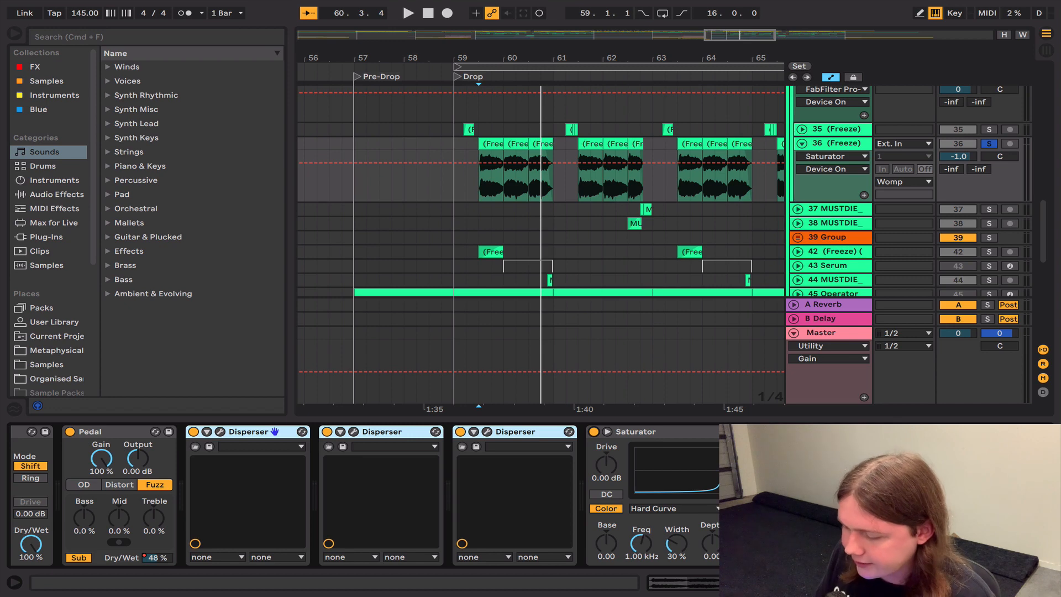
Step: Turn on Erosion and the Hailure OTT compressor and play track 36's clips through them
scroll(364, 494, right, 4)
click(613, 433)
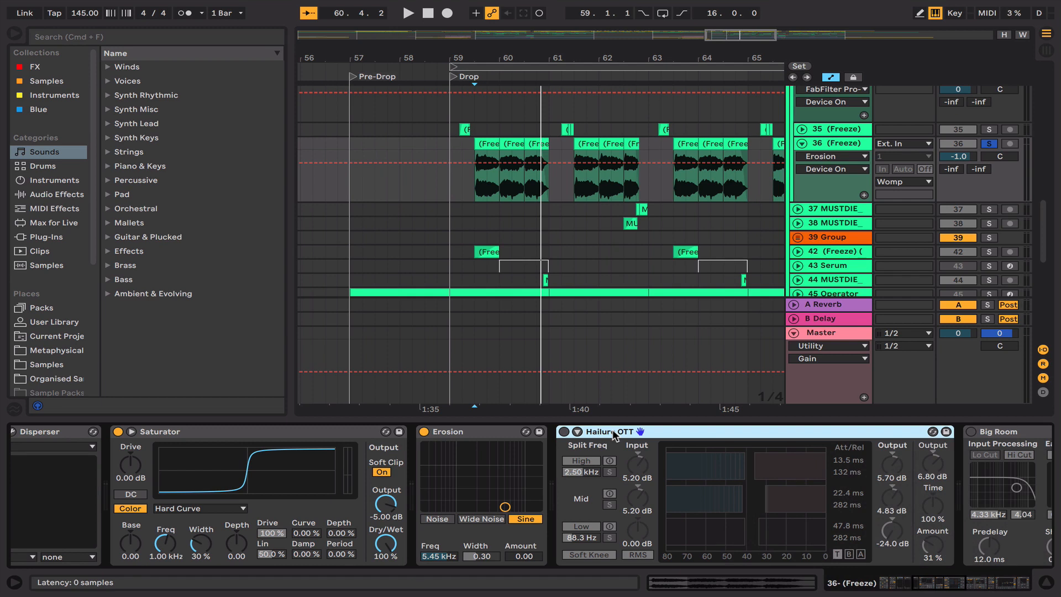
click(563, 431)
key(space)
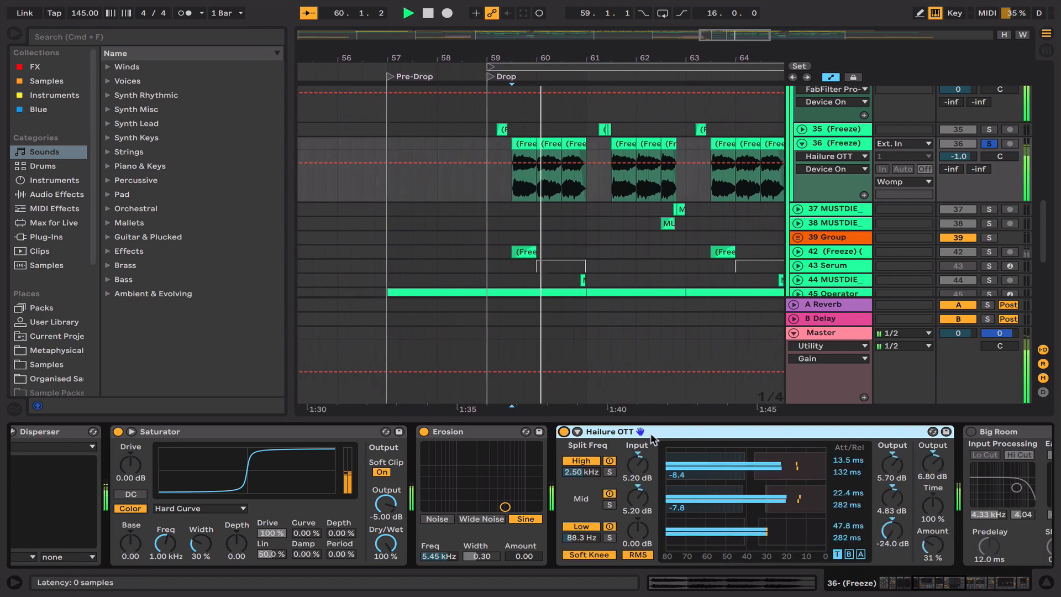
Step: Compare the clips' sound with Hailure OTT bypassed and switched back on
click(564, 431)
key(space)
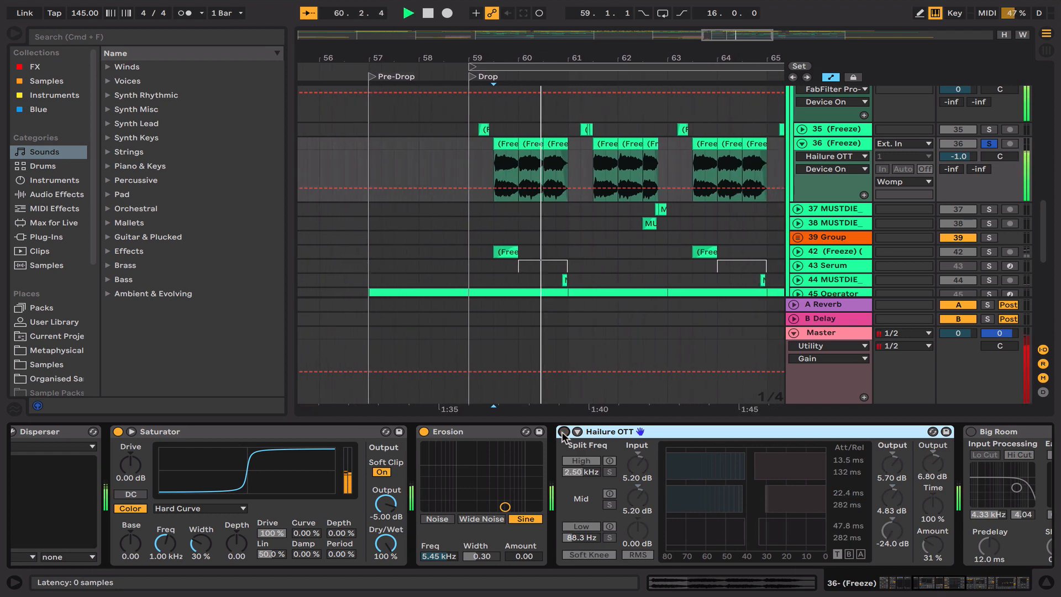
key(space)
click(563, 431)
key(space)
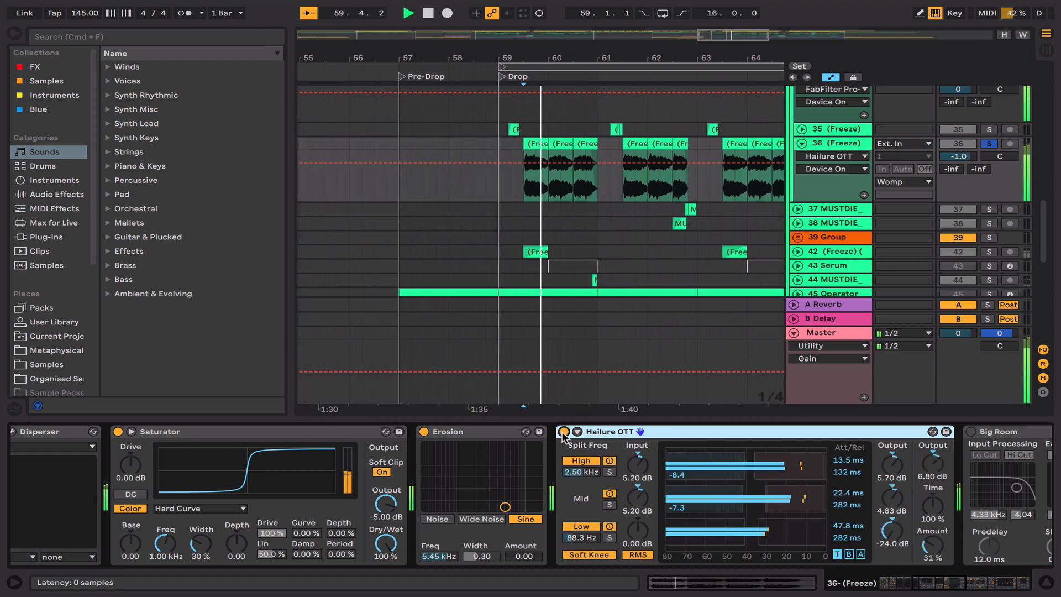
key(space)
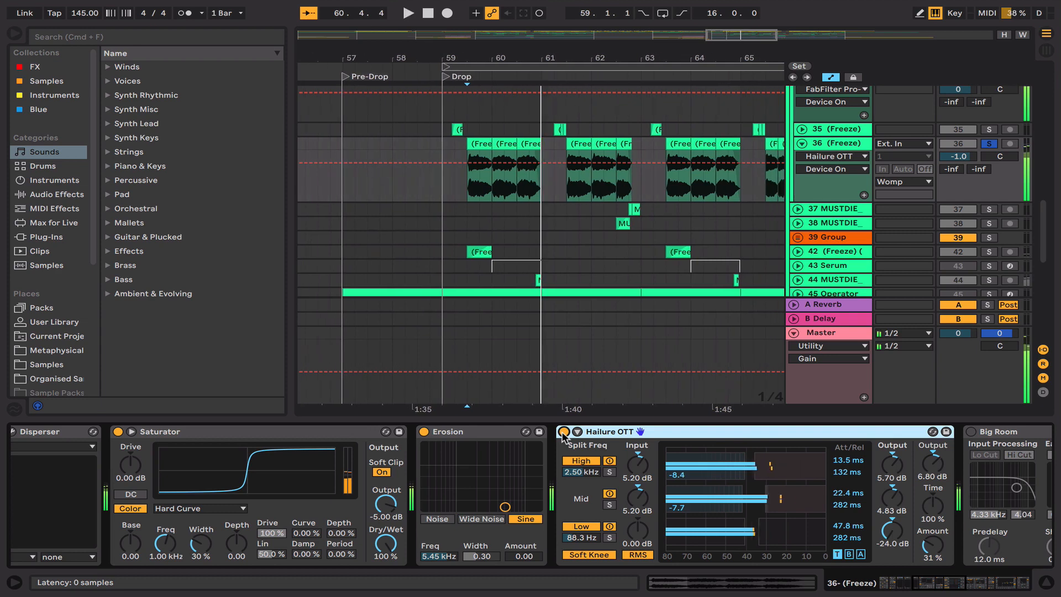
Step: Turn on the Big Room reverb and play track 36's clips through it
scroll(562, 434, right, 8)
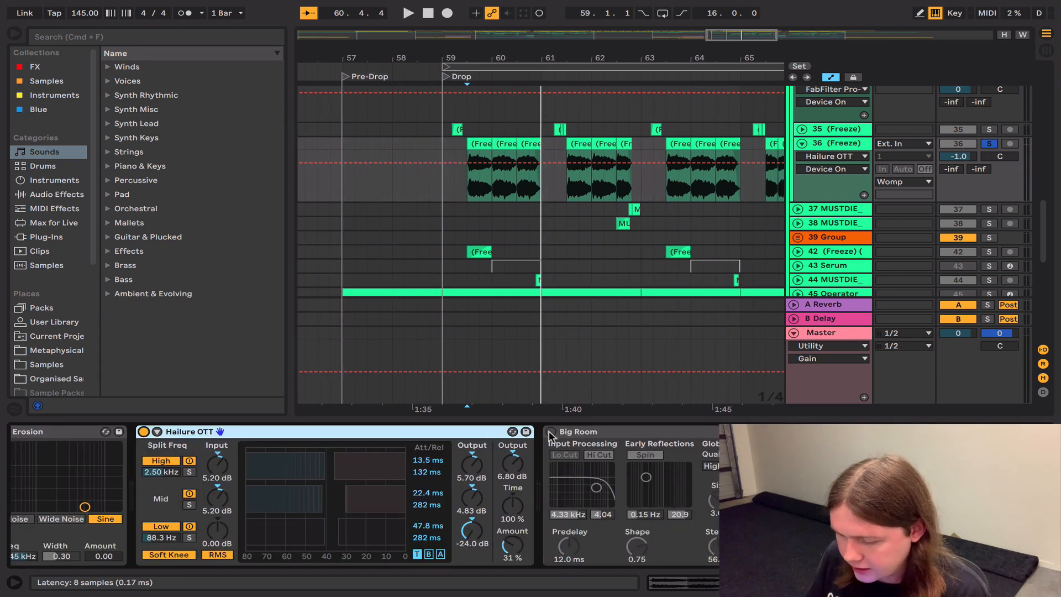
click(551, 431)
key(space)
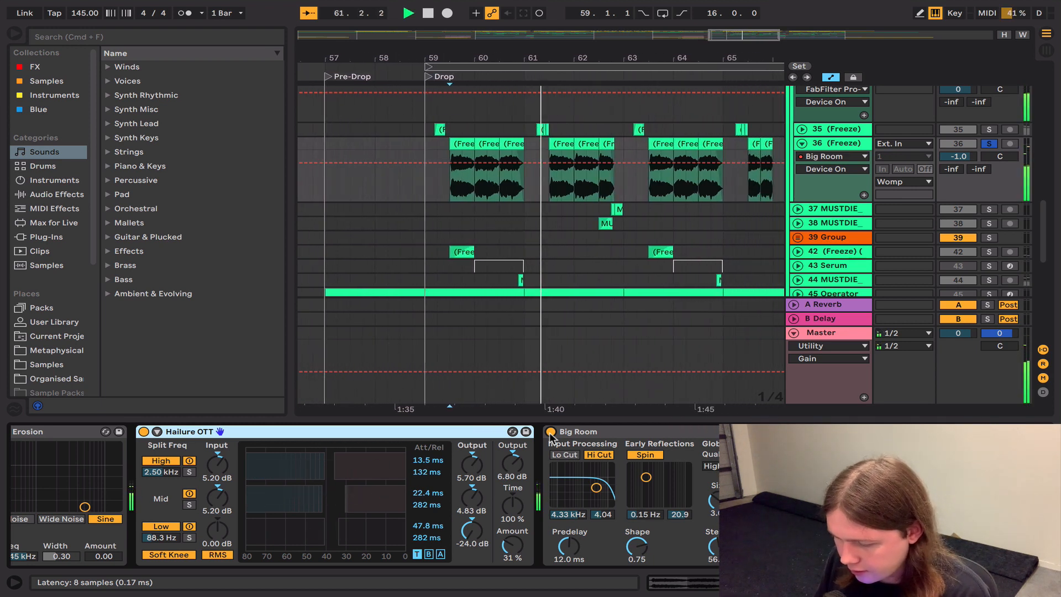
scroll(550, 435, right, 5)
scroll(549, 432, left, 1)
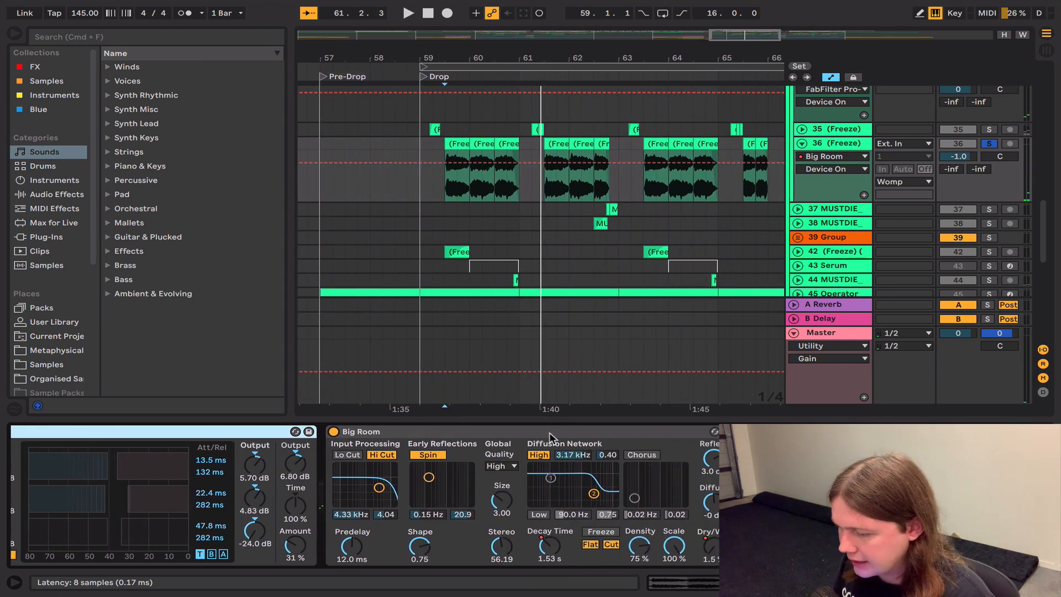
Step: Turn on the second Pedal, after the Big Room reverb, and play track 36's clips
click(753, 431)
key(space)
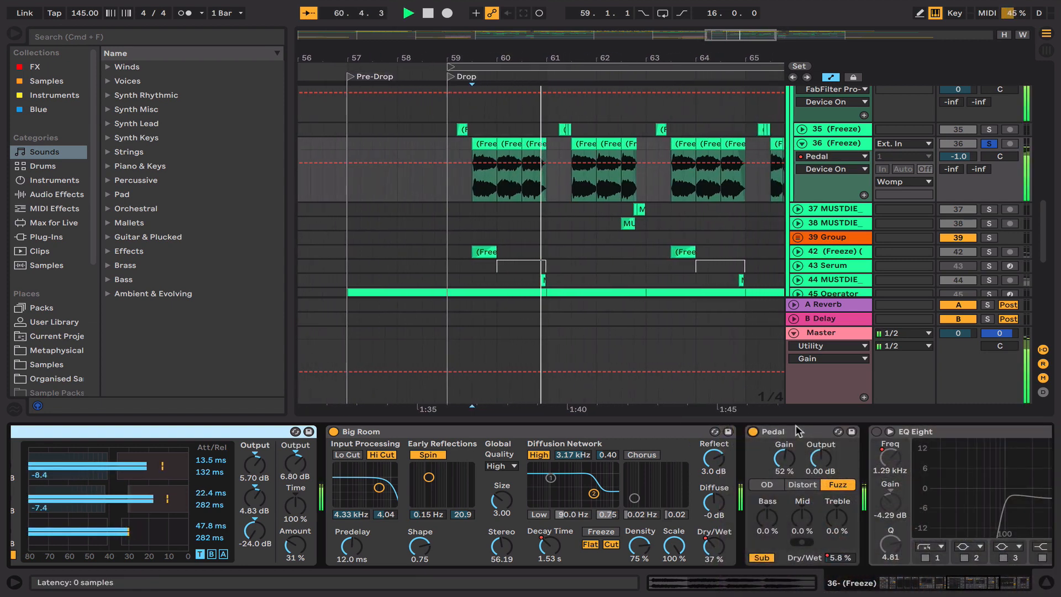
key(space)
Step: Compare the second Pedal's settings with those of the first Pedal in track 36's chain
click(793, 429)
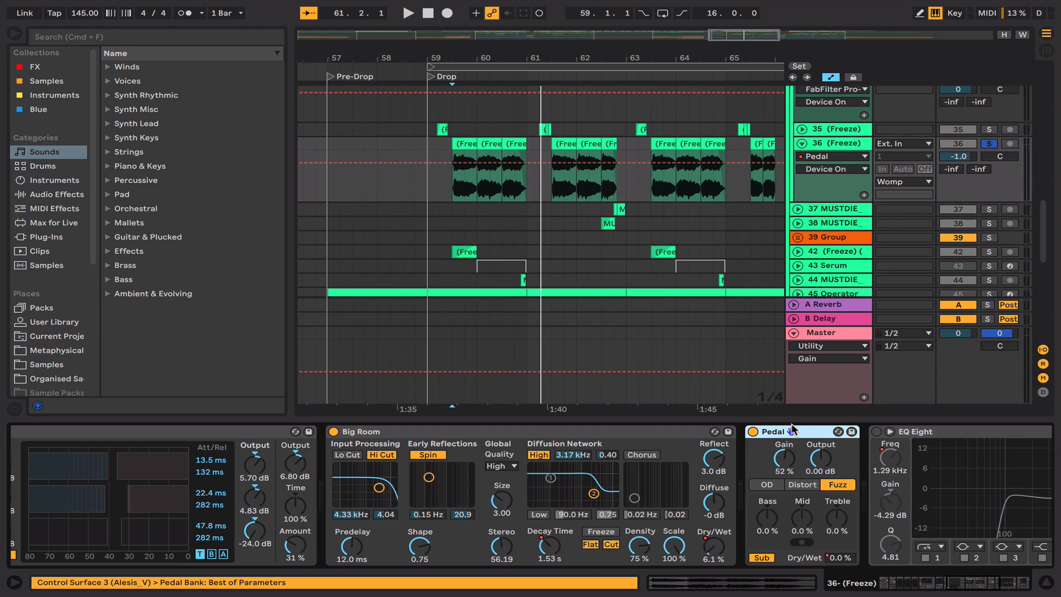
scroll(791, 424, left, 15)
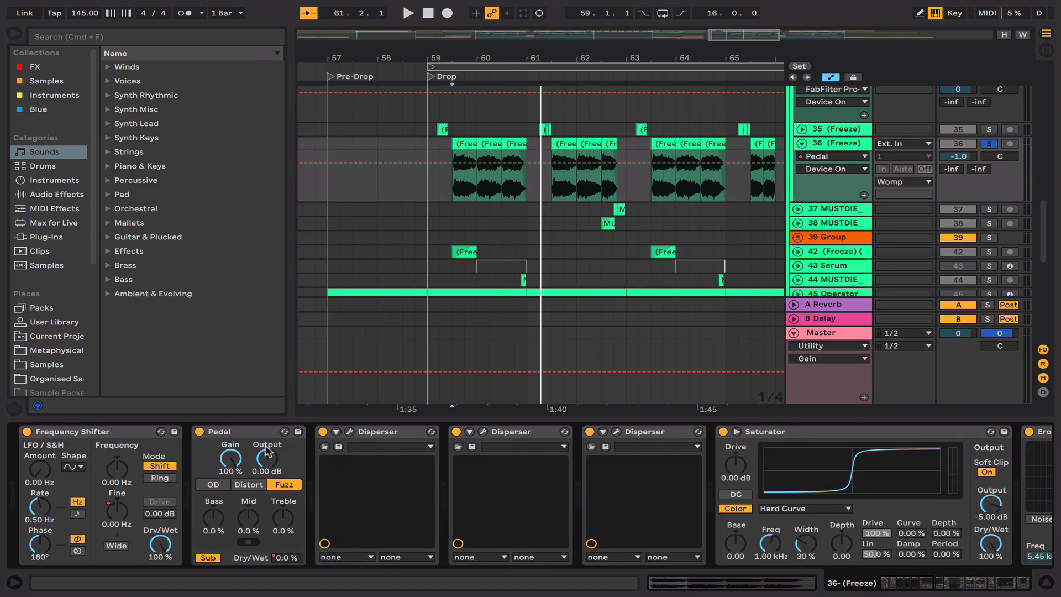
scroll(260, 453, right, 15)
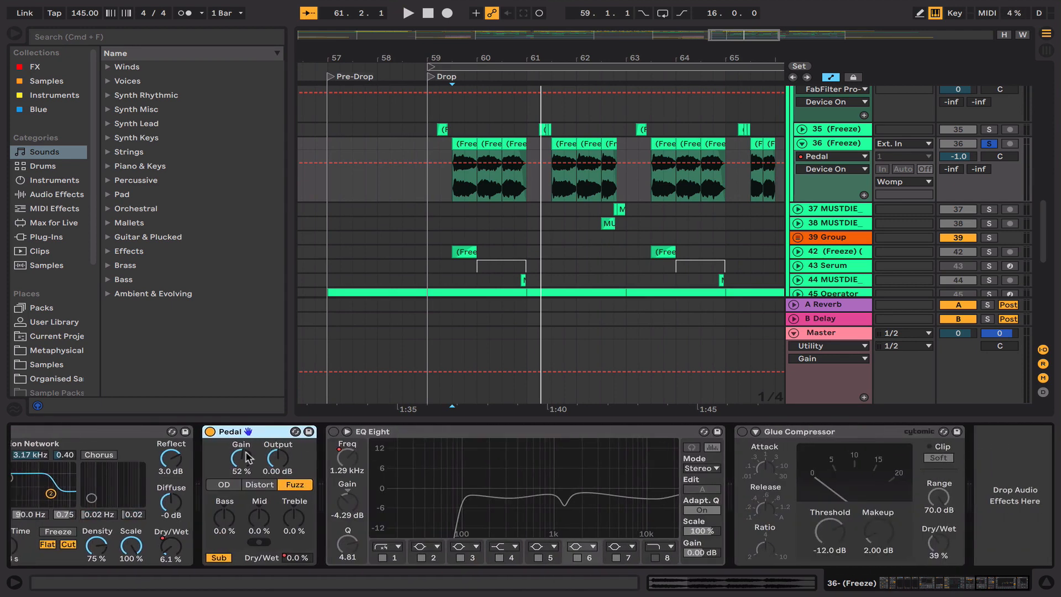
scroll(247, 458, left, 3)
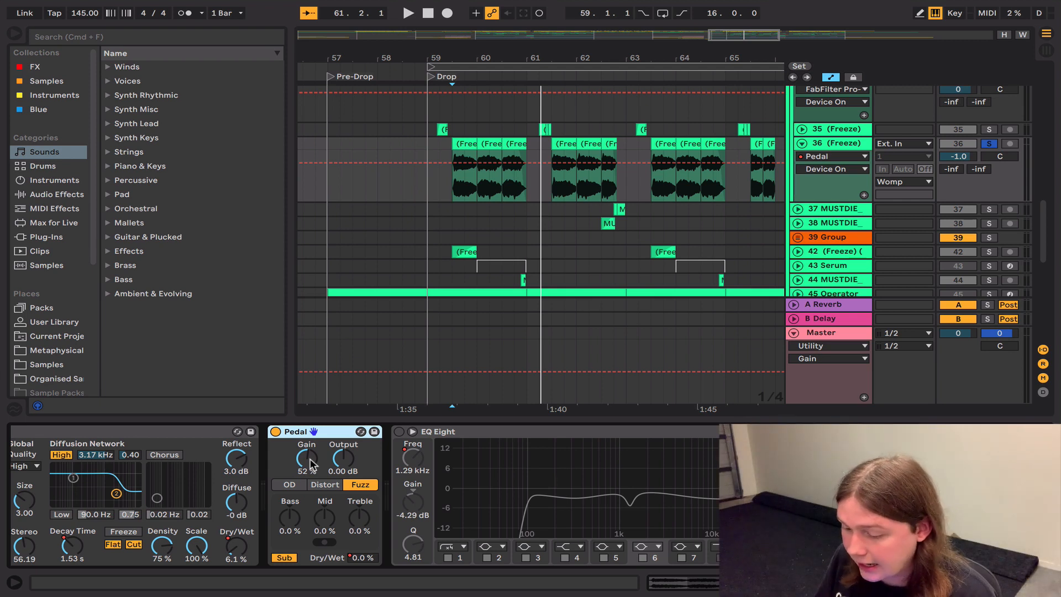
Step: Turn on the EQ Eight and the Glue Compressor after track 36's second Pedal, playing the clips through each added device
click(400, 433)
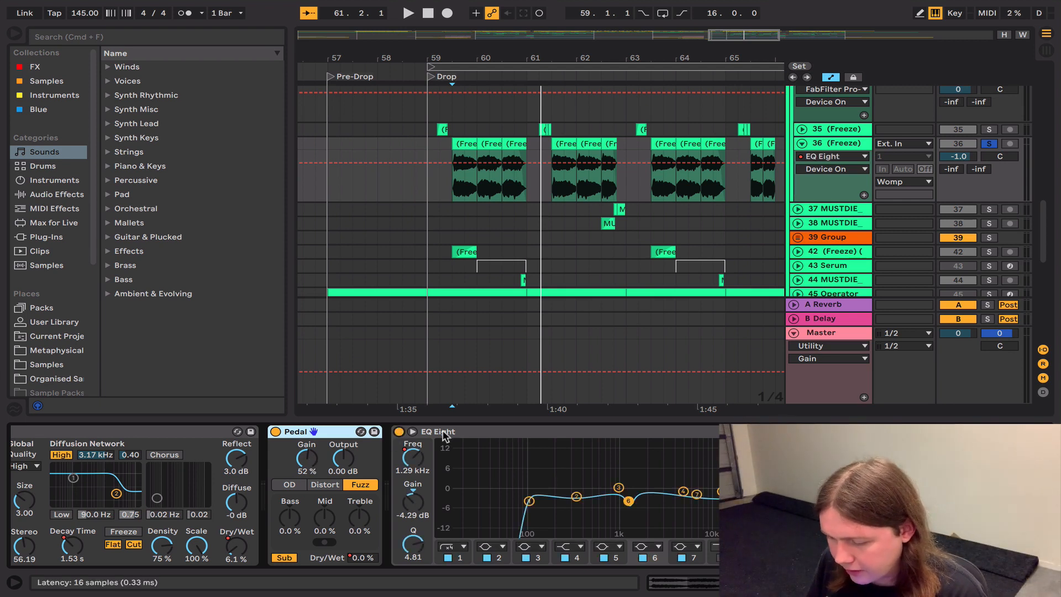
key(space)
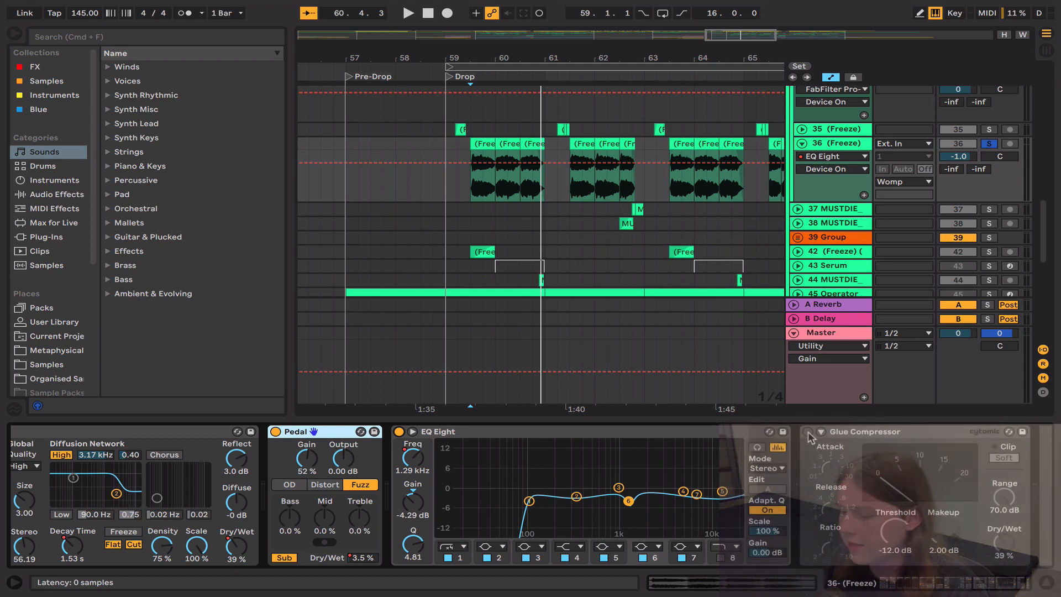
click(808, 432)
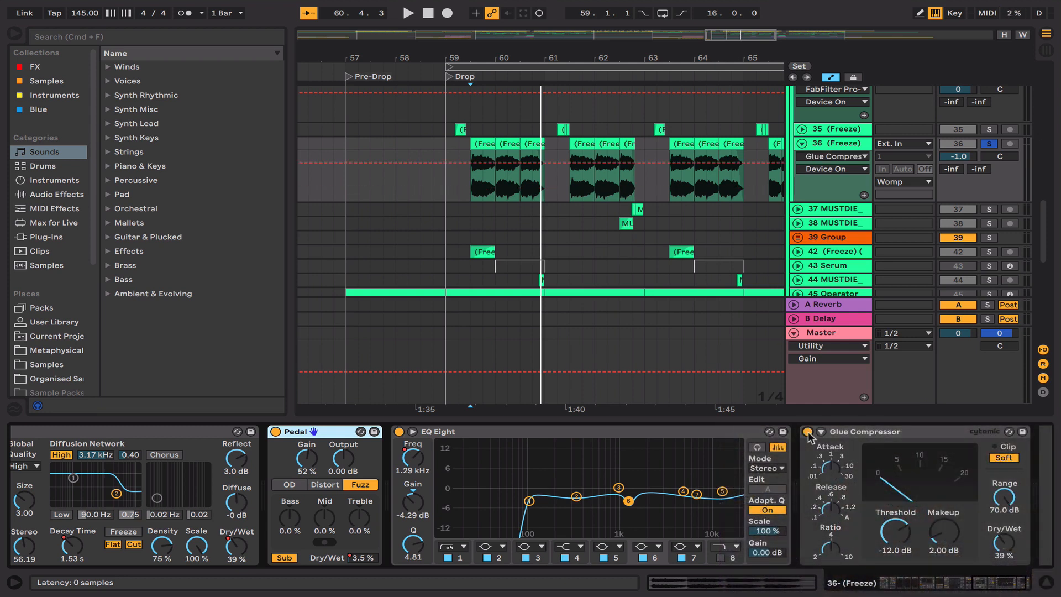
key(space)
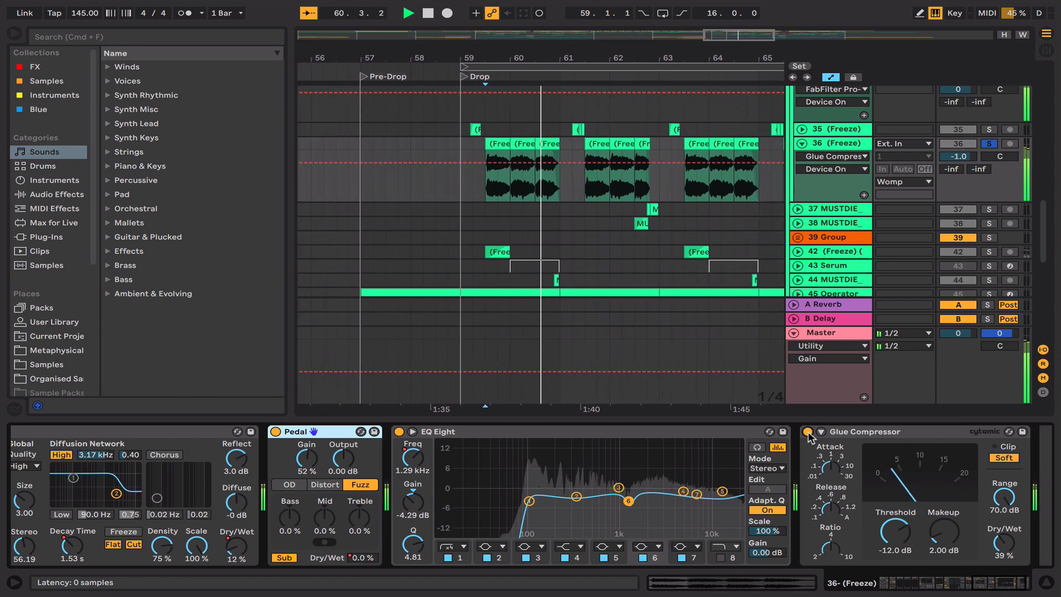
key(space)
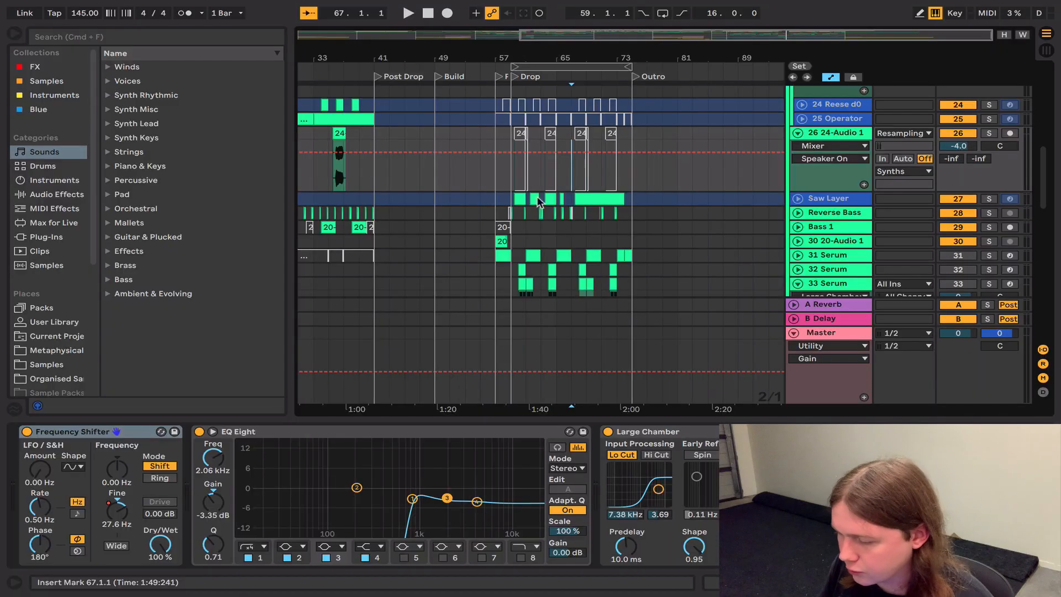
Step: Solo the Saw Layer track and play its clips in the second Drop
key(Down)
click(988, 199)
key(space)
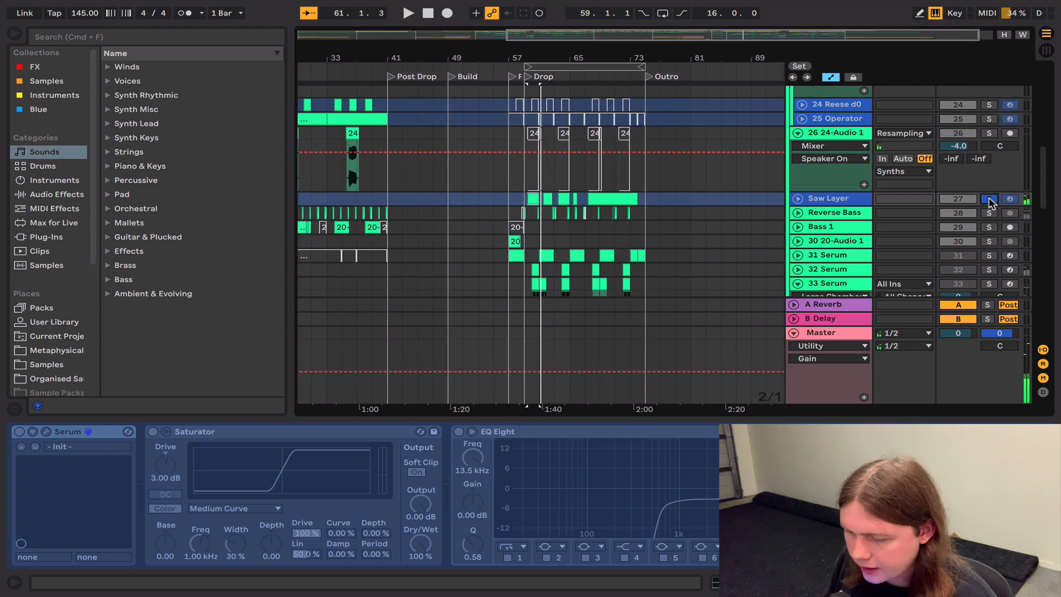
Step: Unfreeze the Saw Layer track to examine its Serum oscillators and envelope, and view the Saturator and EQ Eight in its chain
right_click(858, 205)
click(776, 294)
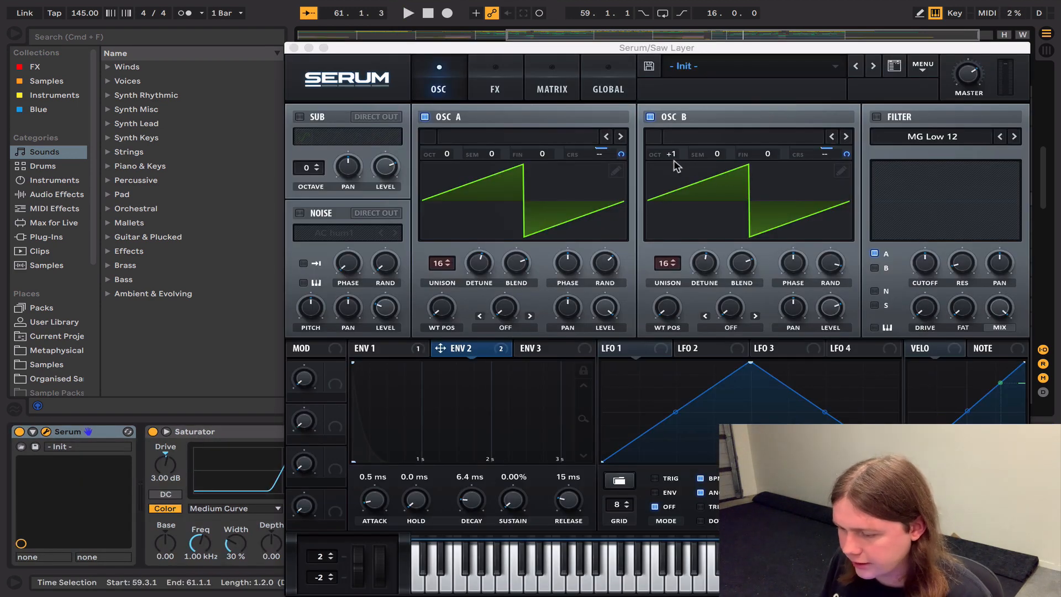
click(454, 354)
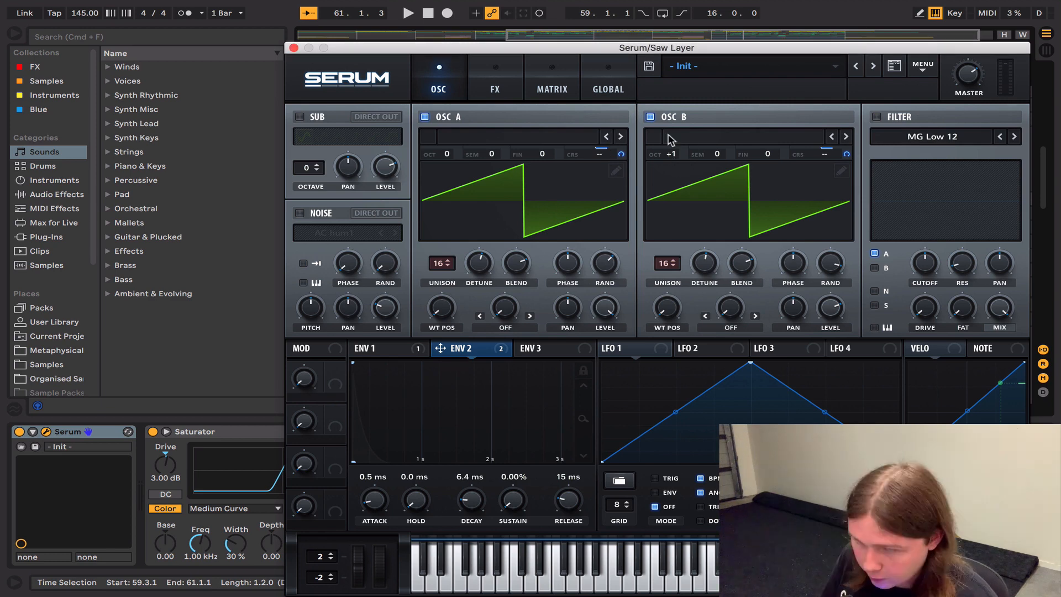
click(294, 48)
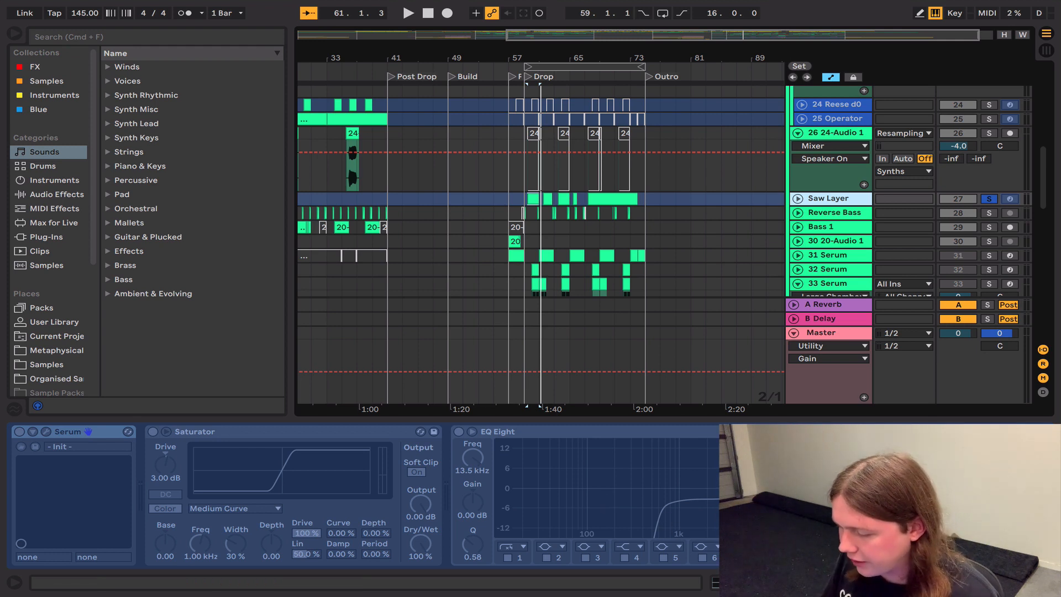
scroll(552, 497, right, 5)
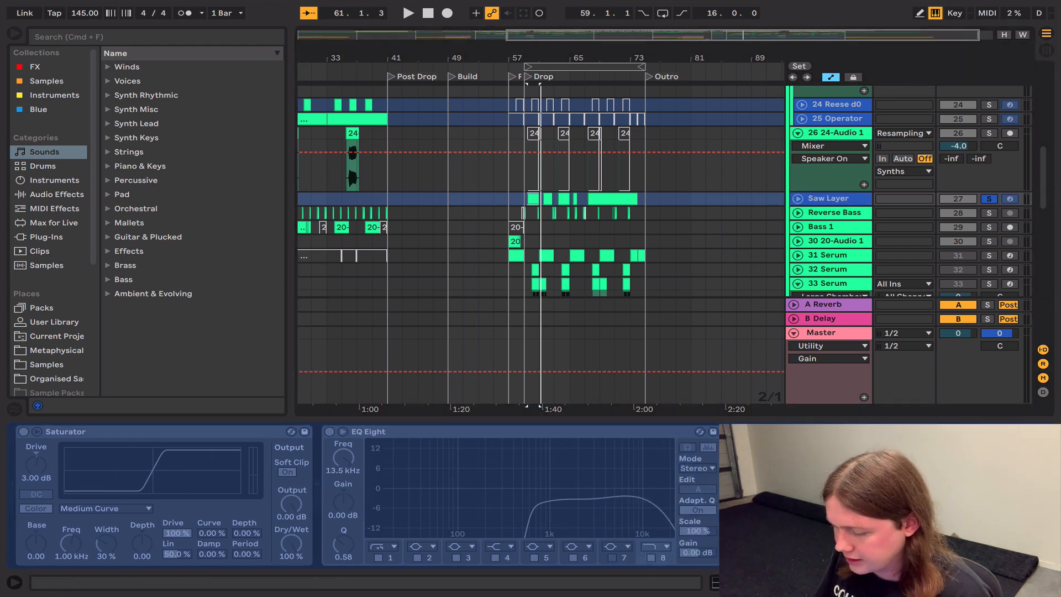